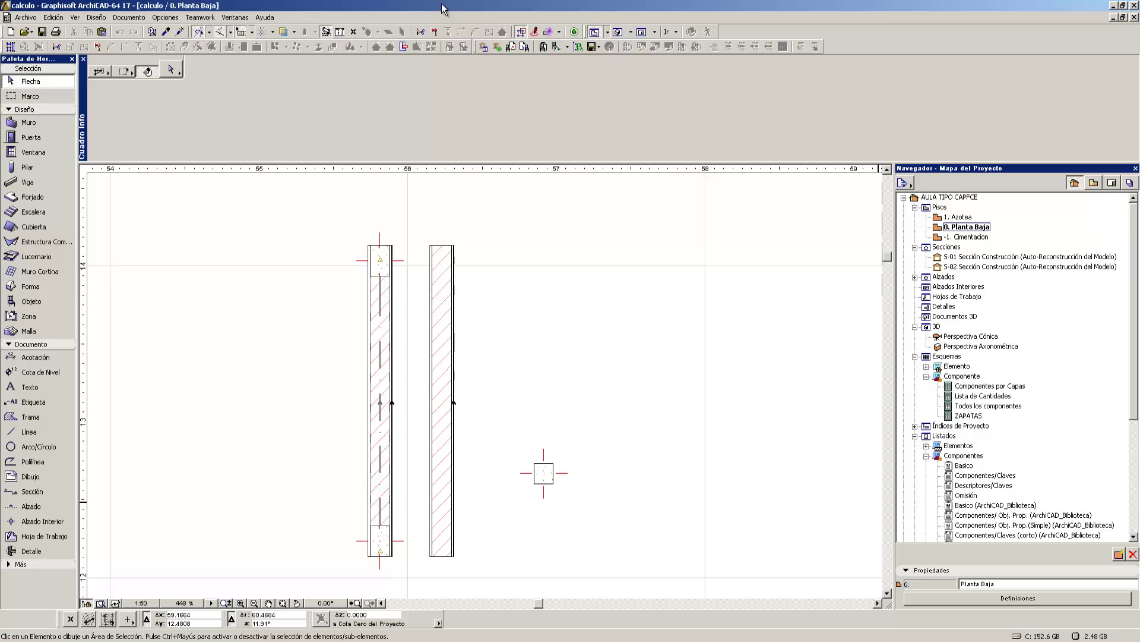
# - Give the drawing area and navigator more height and collapse the Esquemas branch of the project map
pyautogui.moveTo(532, 374); pyautogui.dragTo(499, 356, button='middle')
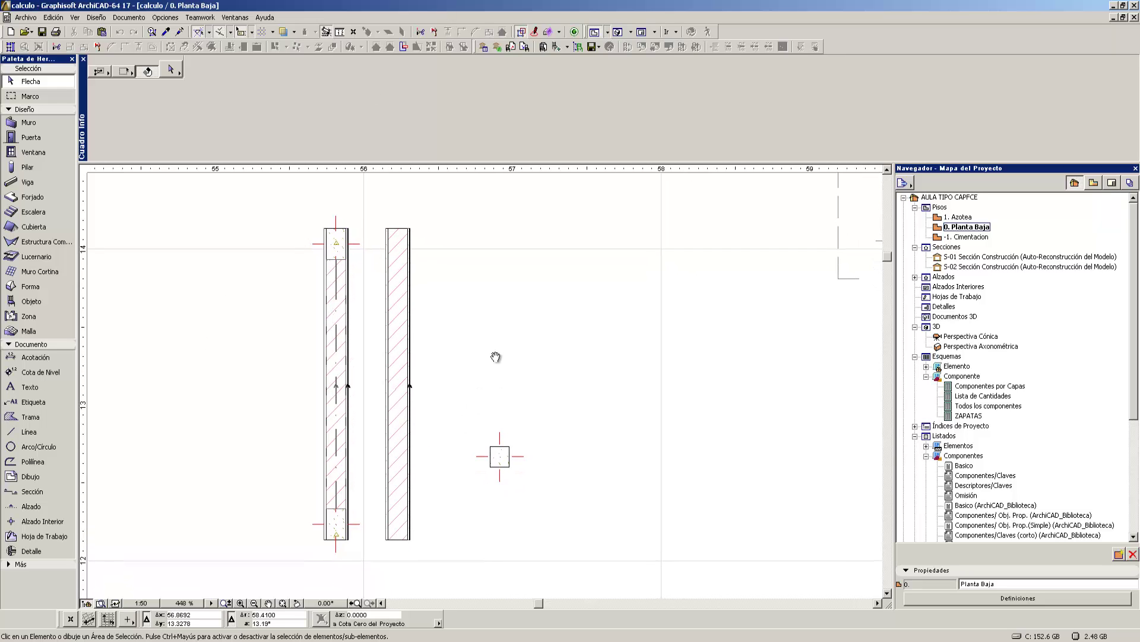
pyautogui.moveTo(527, 164); pyautogui.dragTo(526, 111)
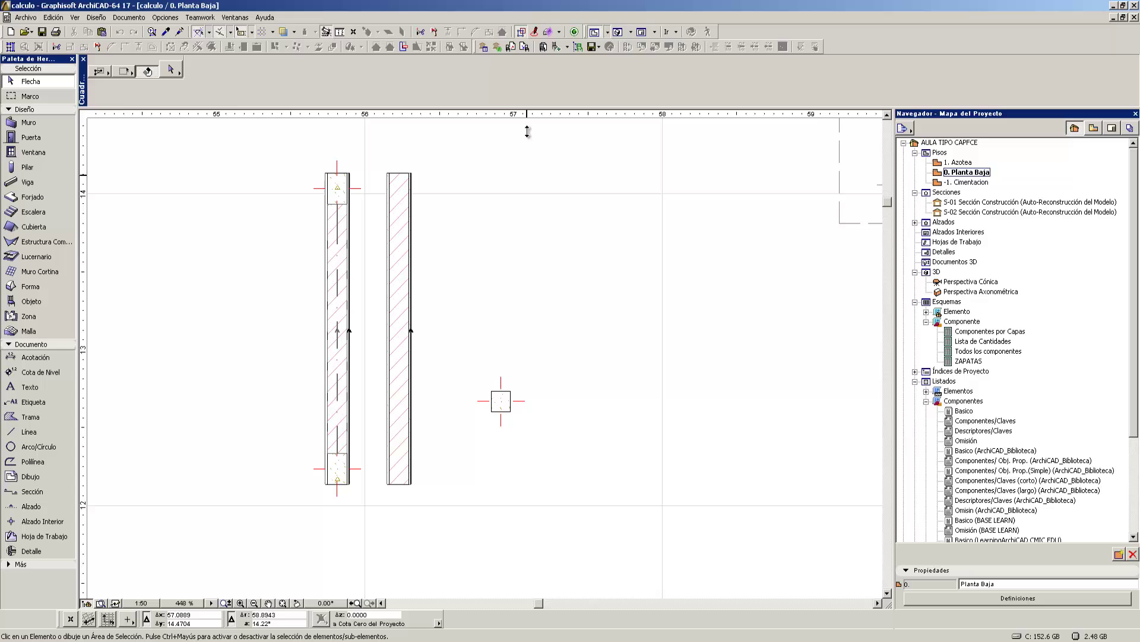
pyautogui.click(918, 384)
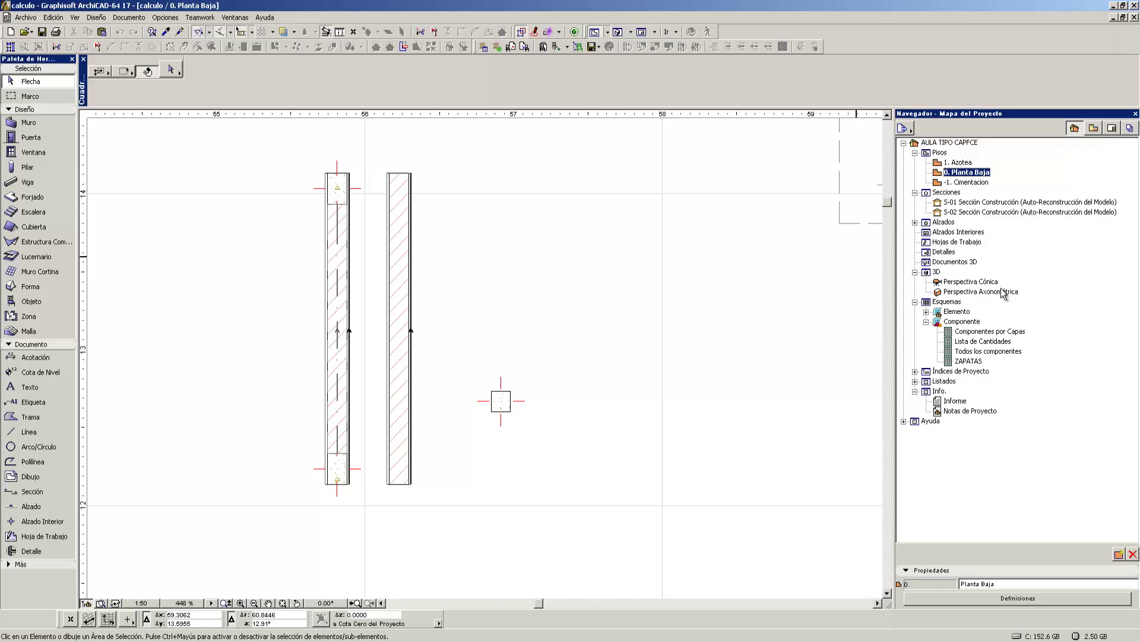
pyautogui.click(926, 322)
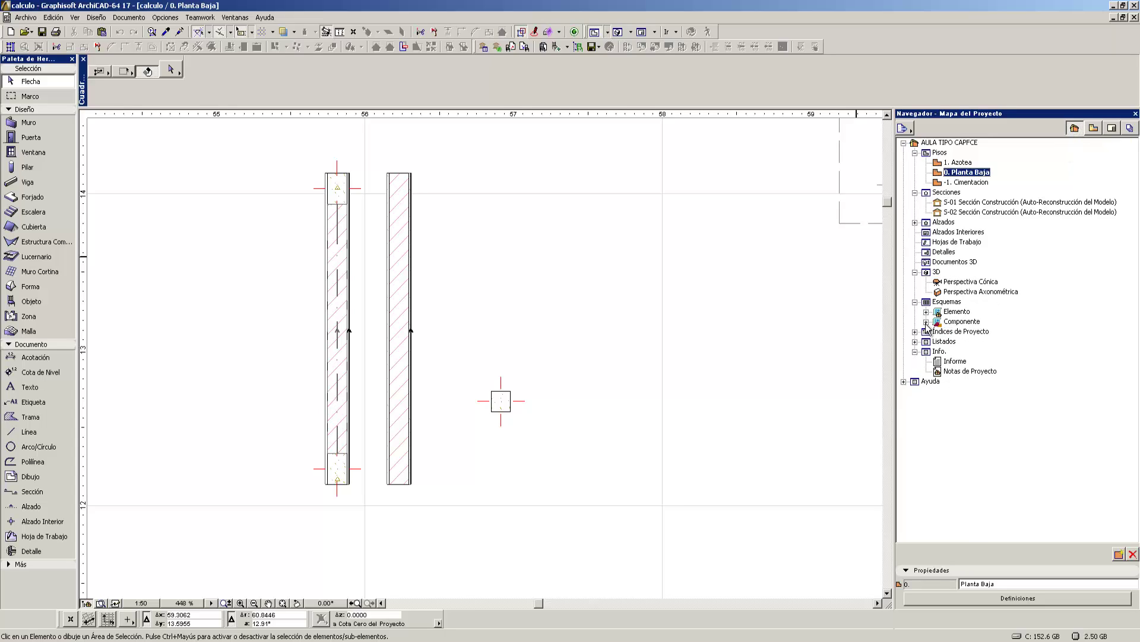
pyautogui.click(968, 321)
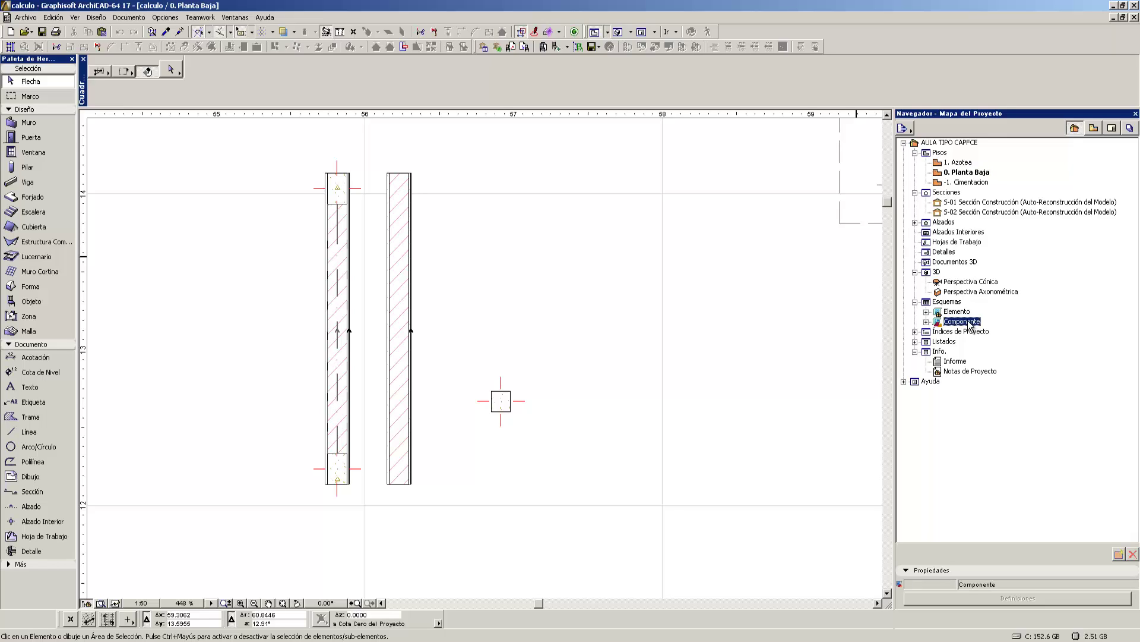
pyautogui.click(950, 303)
pyautogui.click(915, 302)
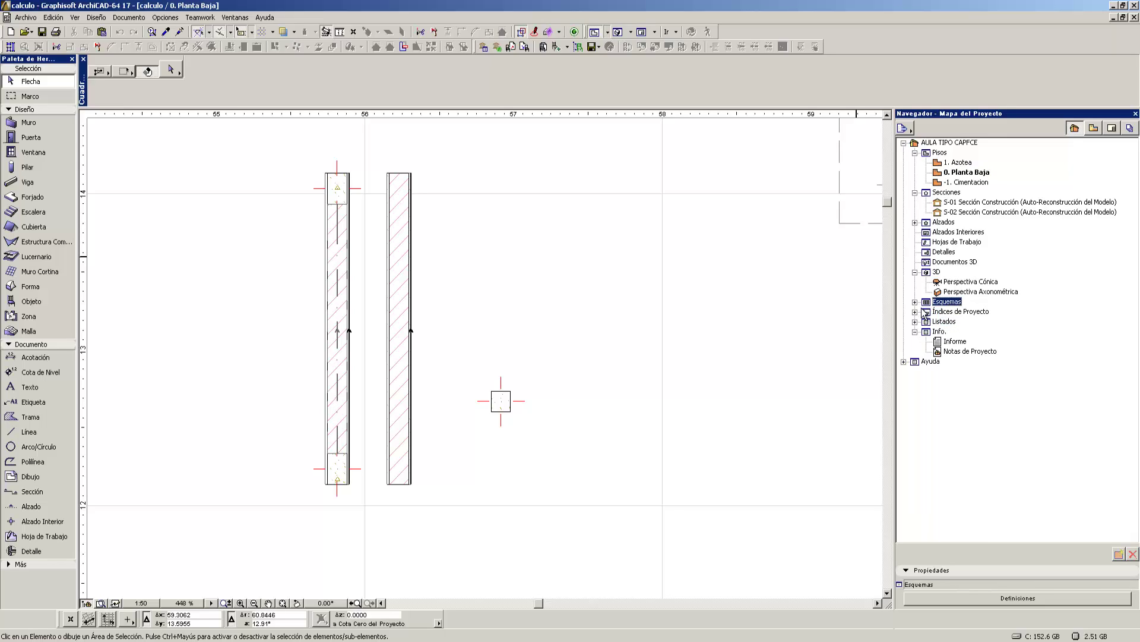
# - Expand the Listados branch with its Componentes group collapsed, and open the list scheme definitions
pyautogui.click(944, 321)
pyautogui.click(915, 322)
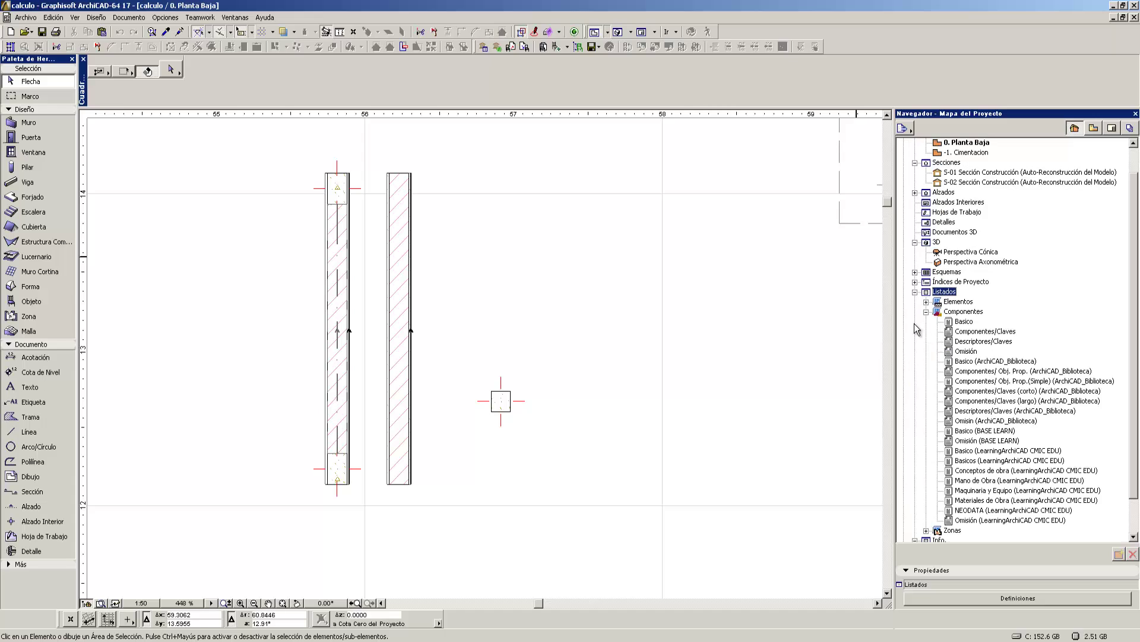
pyautogui.click(926, 311)
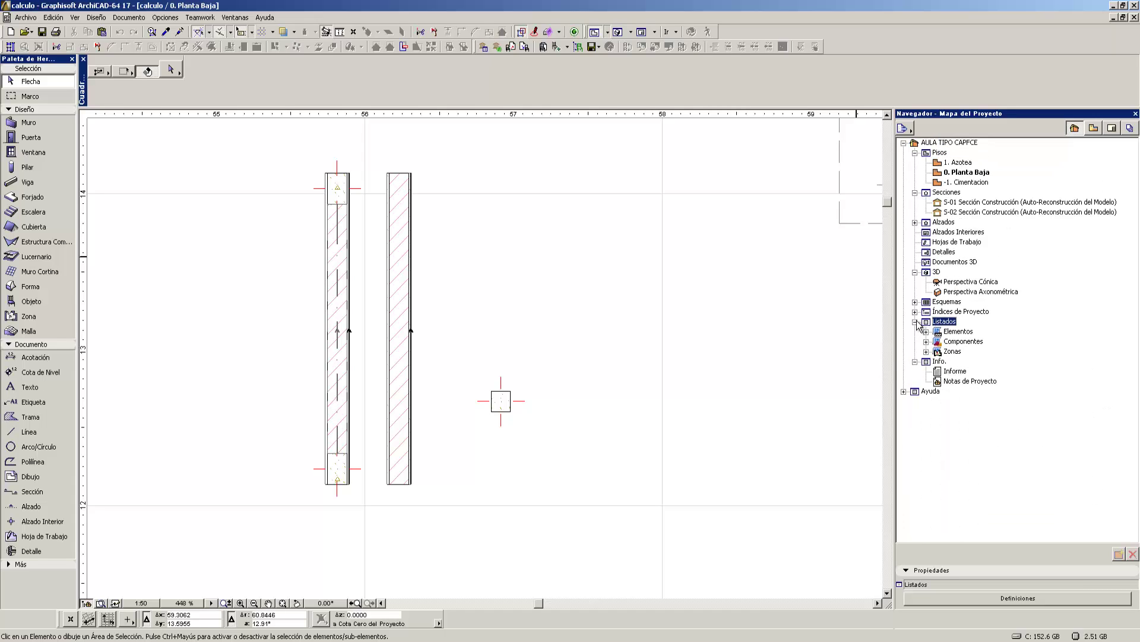
pyautogui.click(915, 321)
pyautogui.click(915, 322)
pyautogui.click(1032, 601)
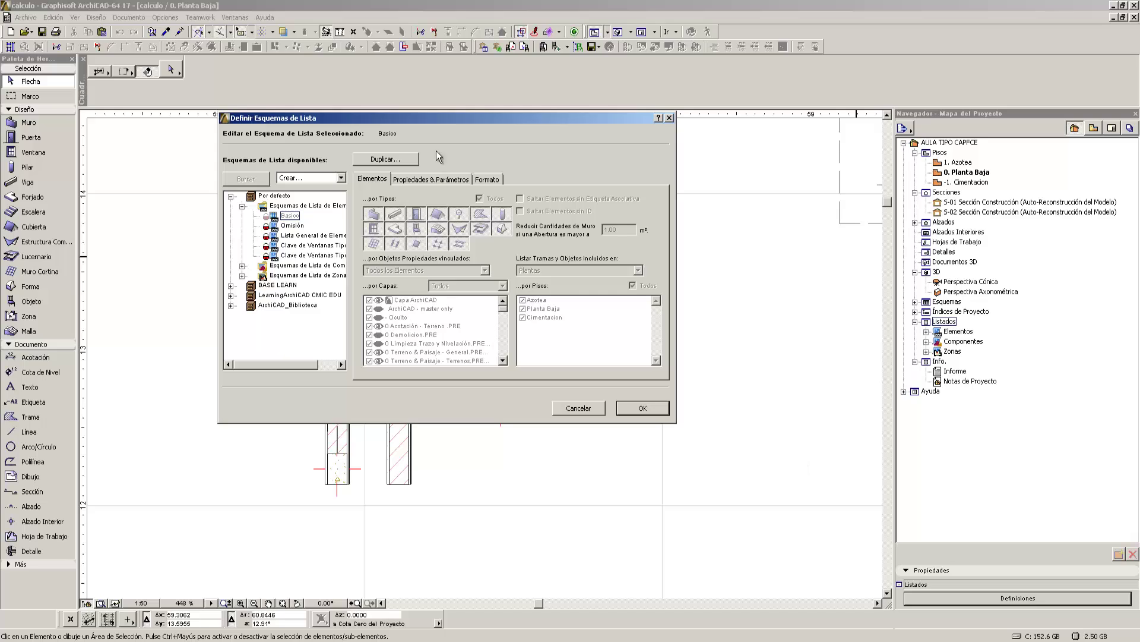
pyautogui.moveTo(401, 116); pyautogui.dragTo(354, 145)
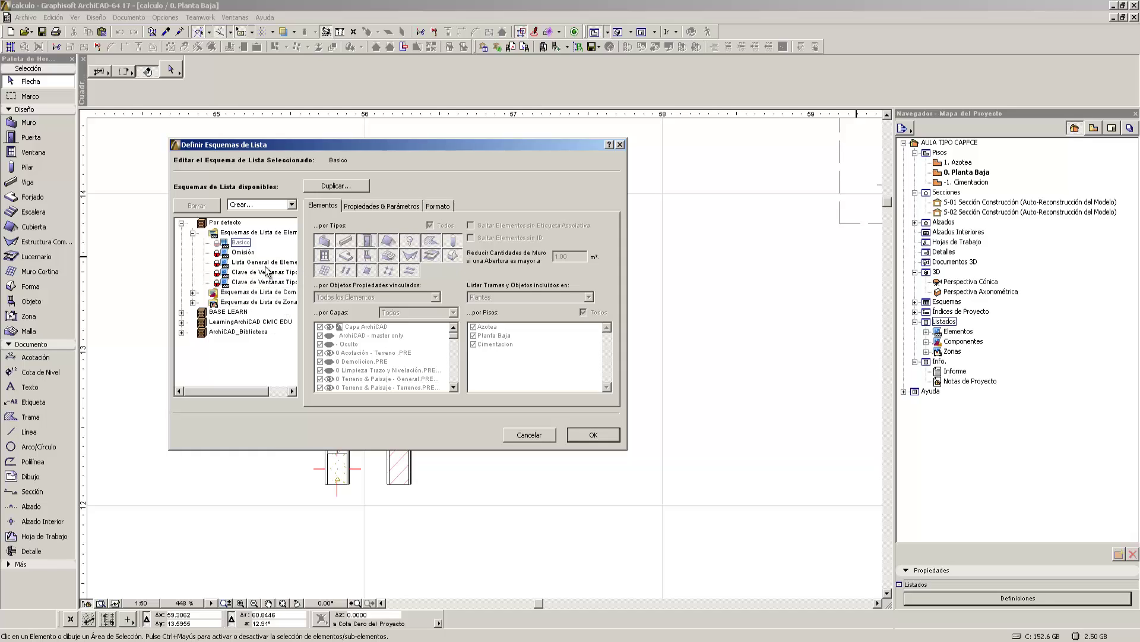
# - Examine the element, component and zone list schemes available under Por defecto
pyautogui.click(193, 232)
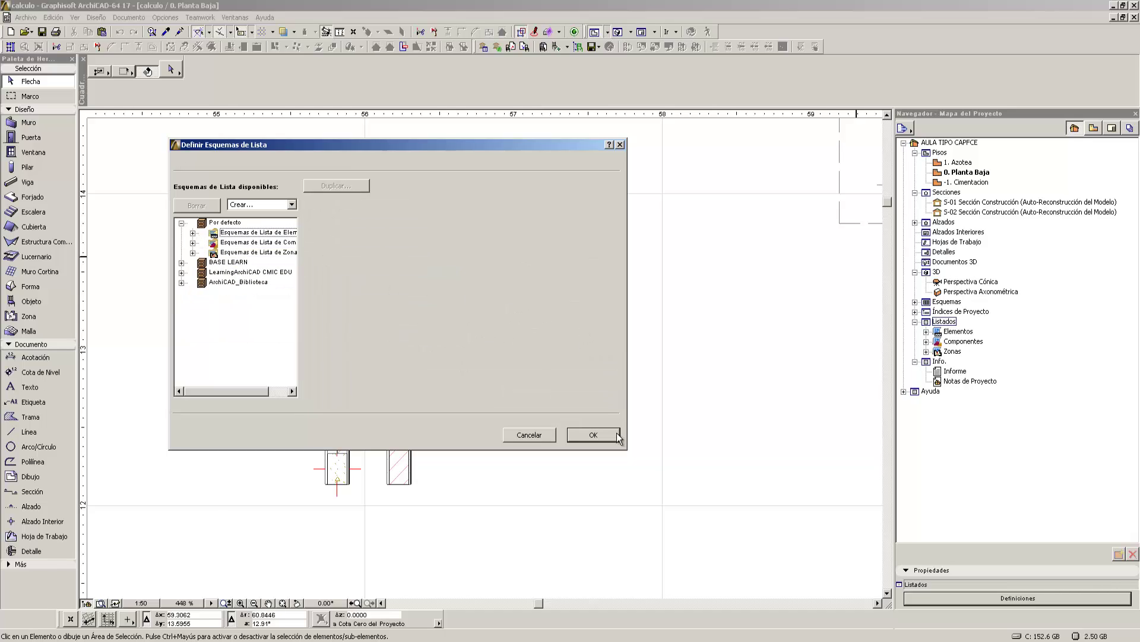
pyautogui.click(232, 223)
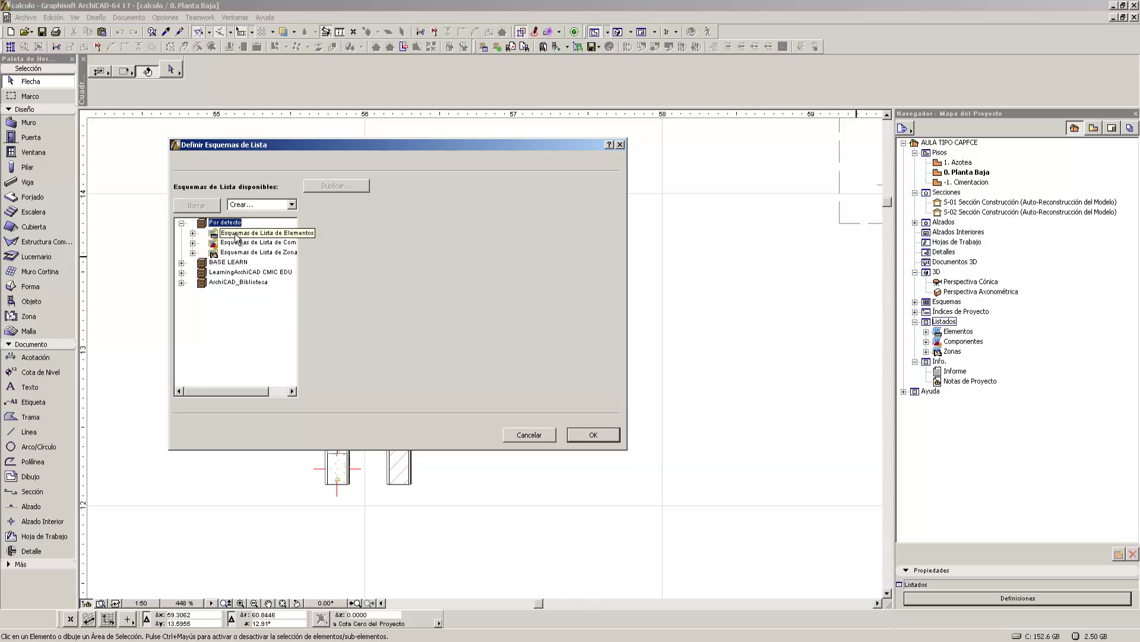
pyautogui.click(238, 243)
pyautogui.click(233, 254)
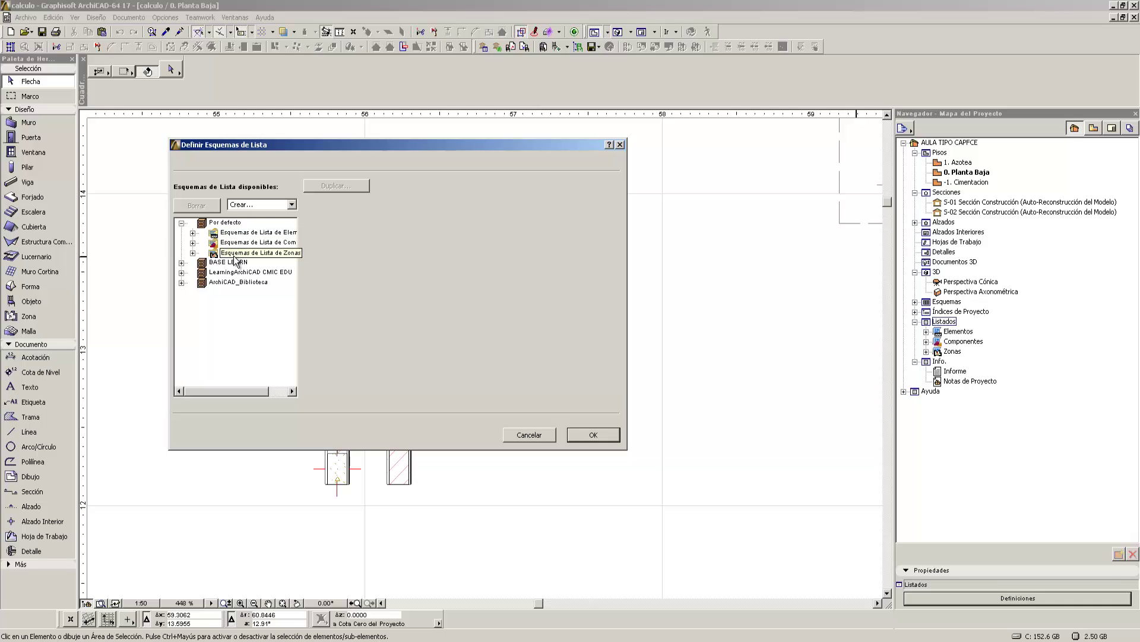
pyautogui.click(233, 233)
pyautogui.click(193, 252)
pyautogui.click(192, 243)
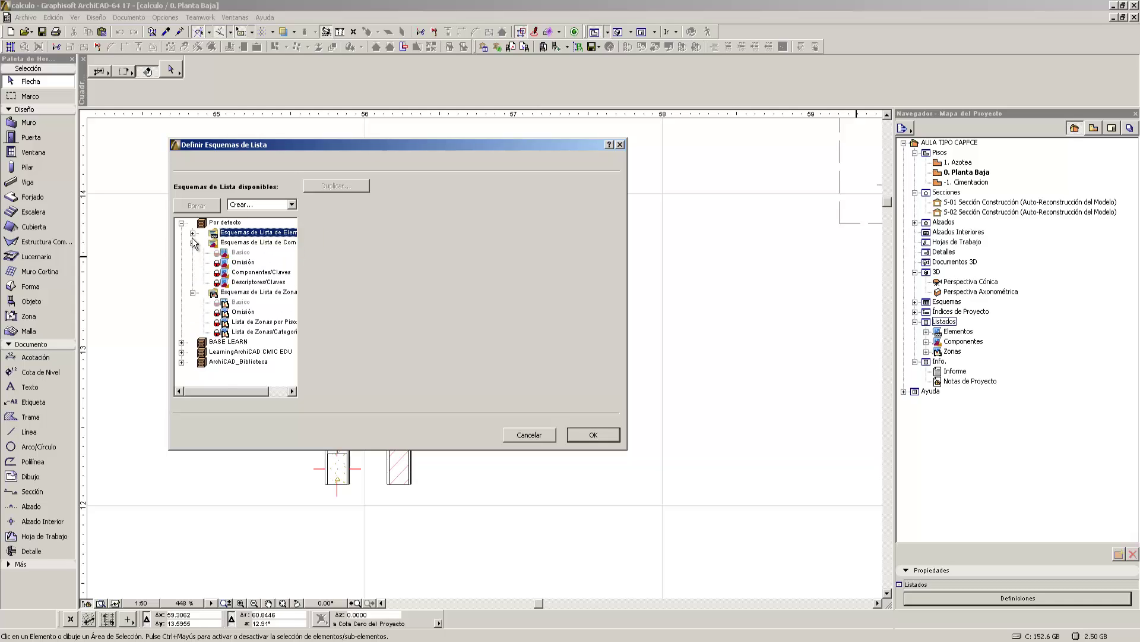
pyautogui.click(192, 233)
pyautogui.click(243, 252)
pyautogui.click(249, 262)
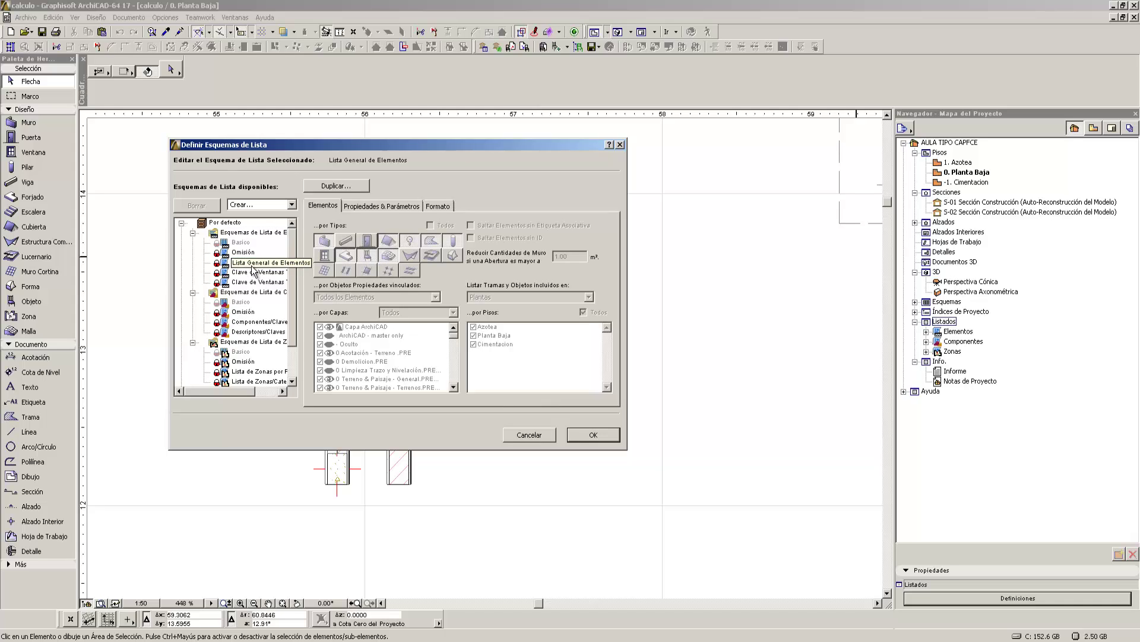
pyautogui.click(263, 282)
pyautogui.click(262, 271)
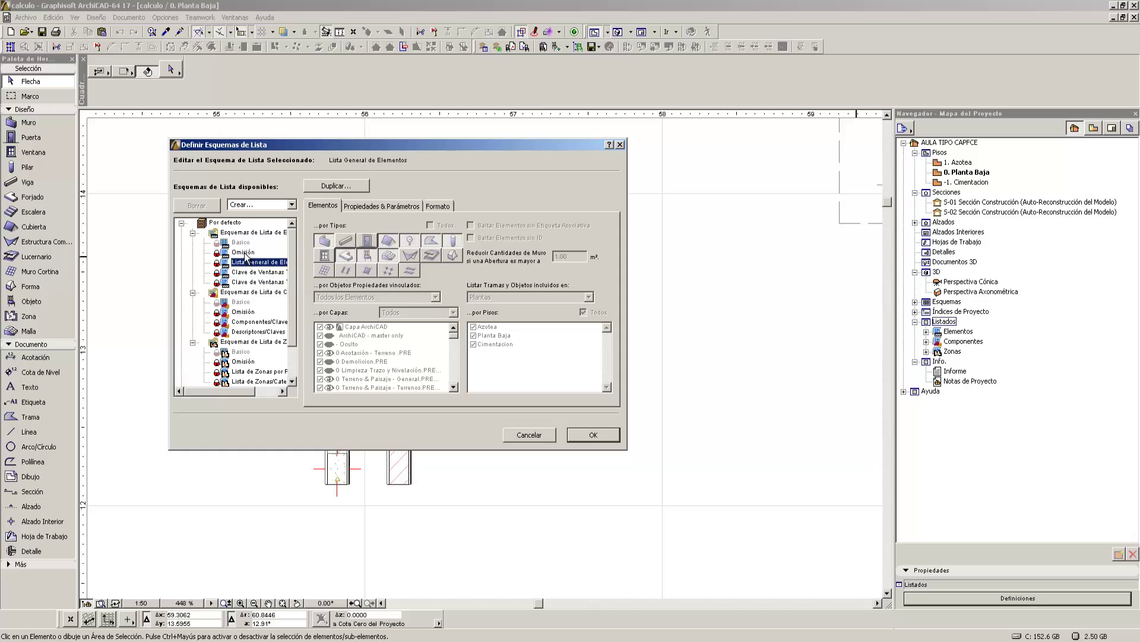
# - Collapse the Por defecto scheme groups and expand the BASE LEARN, LearningArchiCAD CMIC EDU and ArchiCAD_Biblioteca libraries
pyautogui.click(193, 232)
pyautogui.click(193, 243)
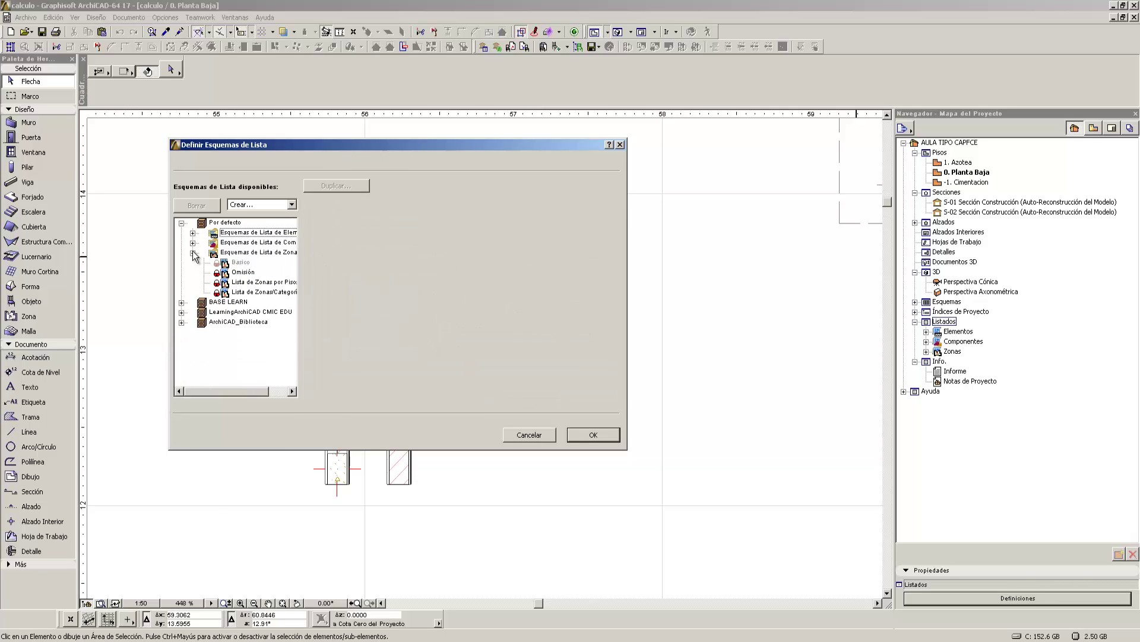
pyautogui.click(193, 254)
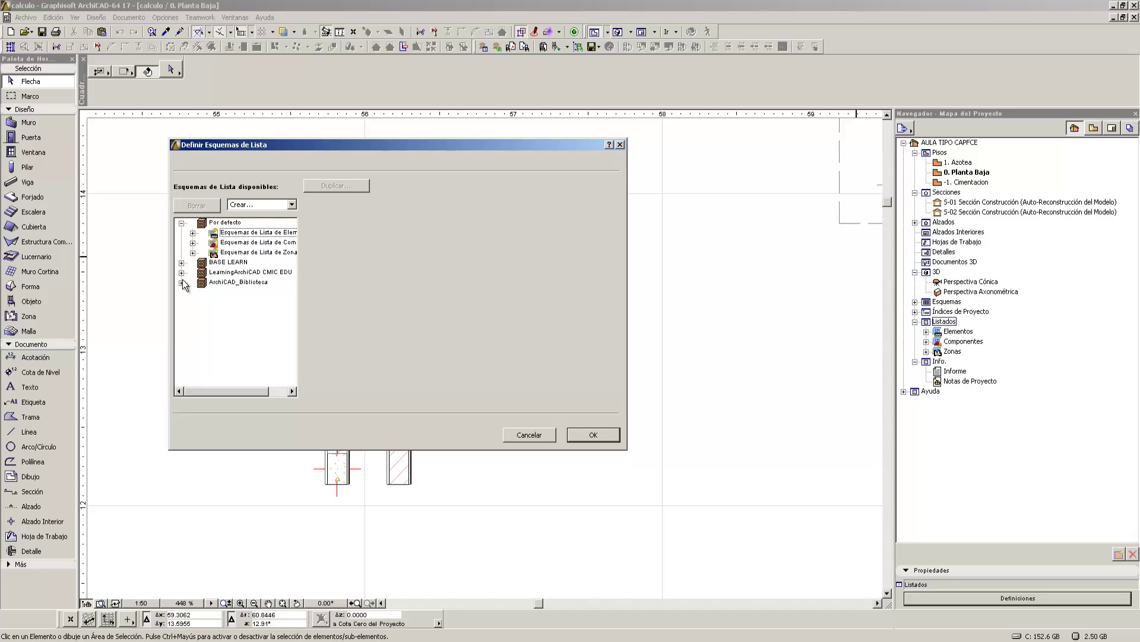
pyautogui.click(242, 274)
pyautogui.click(241, 283)
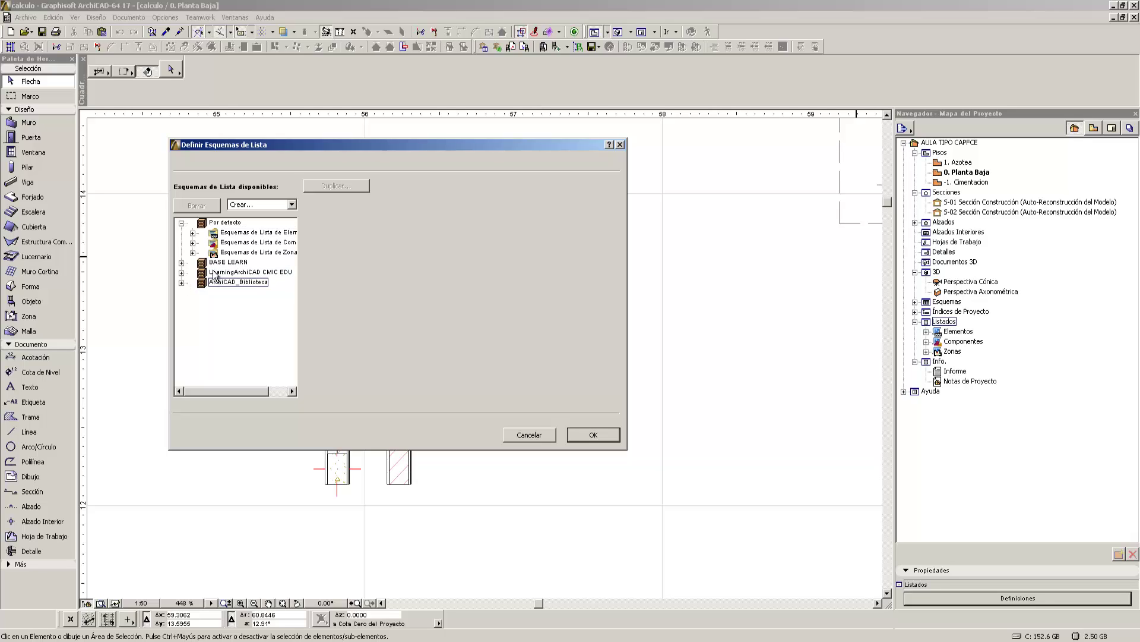
pyautogui.click(213, 263)
pyautogui.click(181, 282)
pyautogui.click(182, 272)
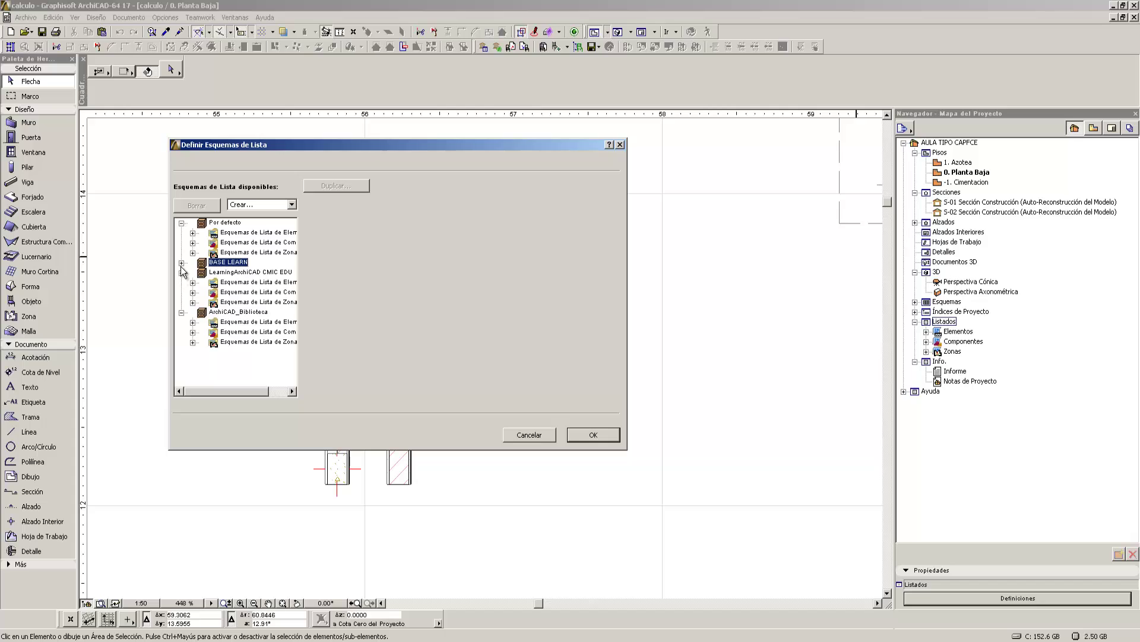
pyautogui.click(181, 261)
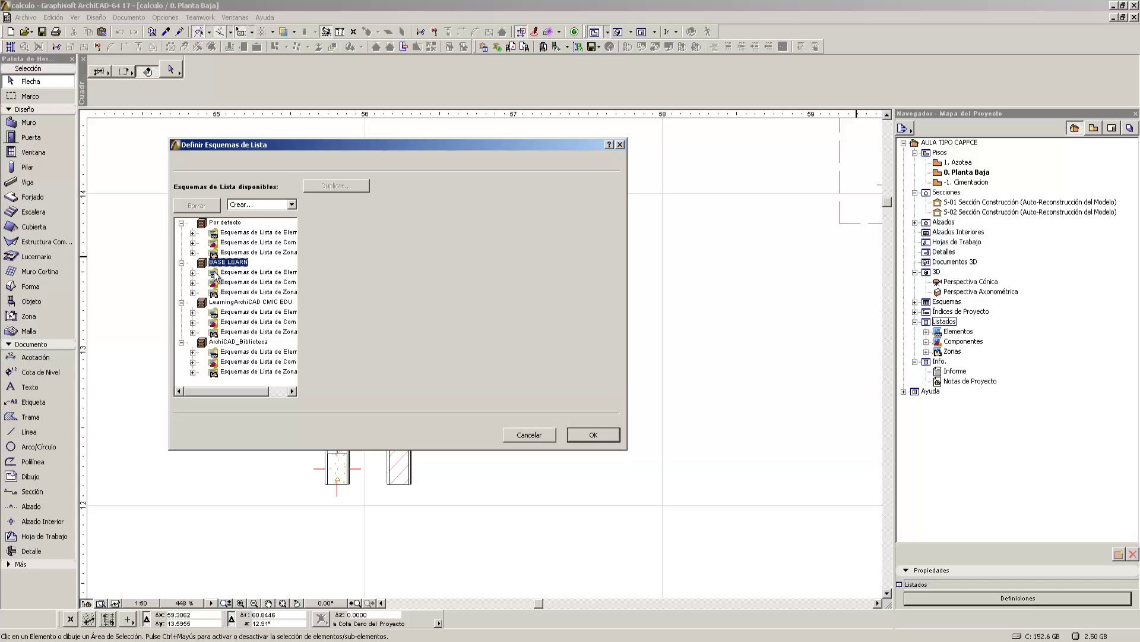
# - Compare the scheme groups in the BASE LEARN, LearningArchiCAD CMIC EDU and ArchiCAD_Biblioteca libraries
pyautogui.click(248, 344)
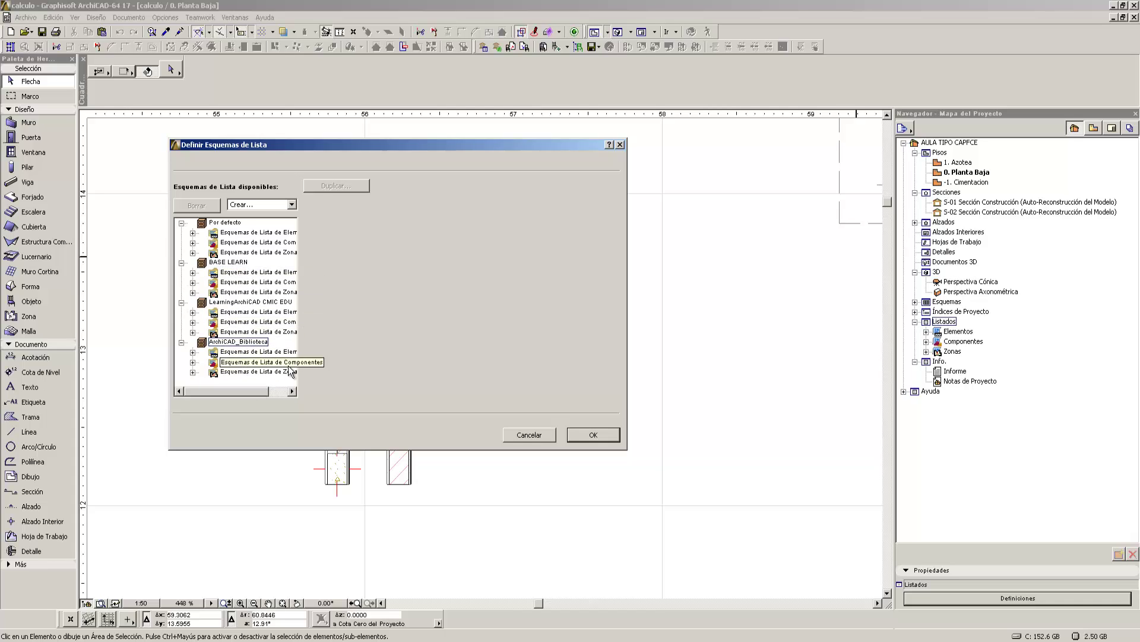
pyautogui.click(269, 302)
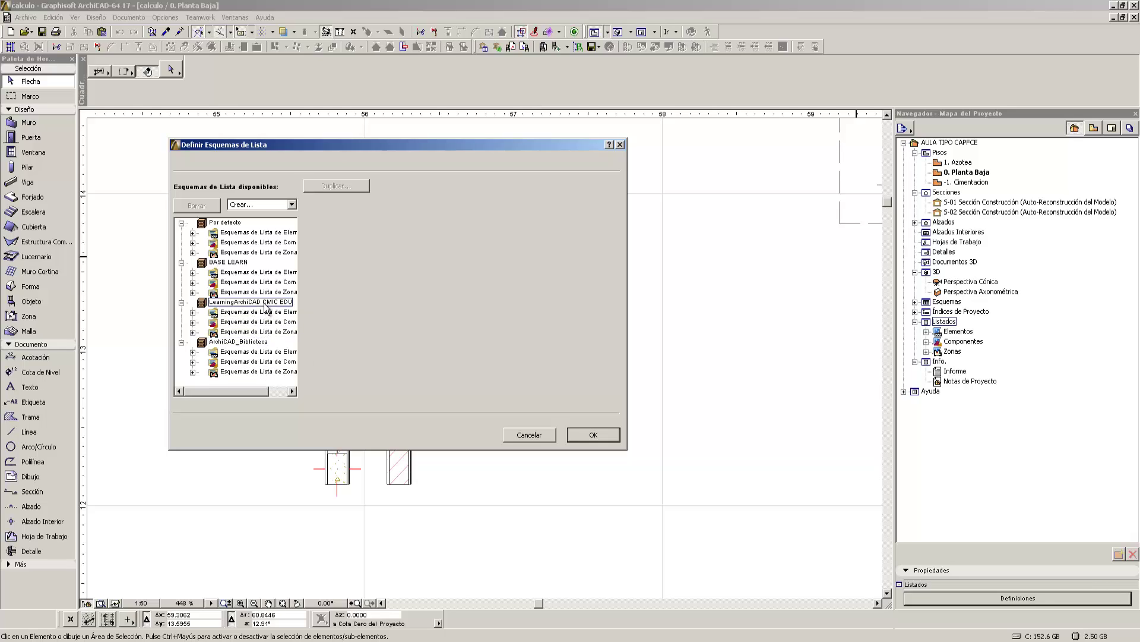
pyautogui.click(236, 265)
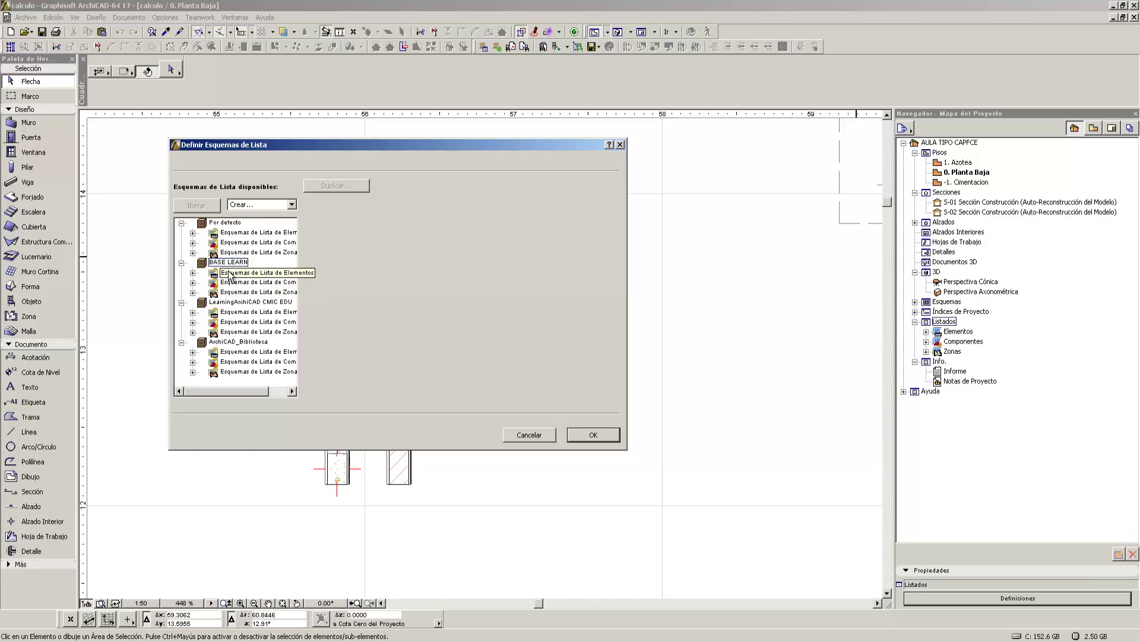
pyautogui.click(203, 342)
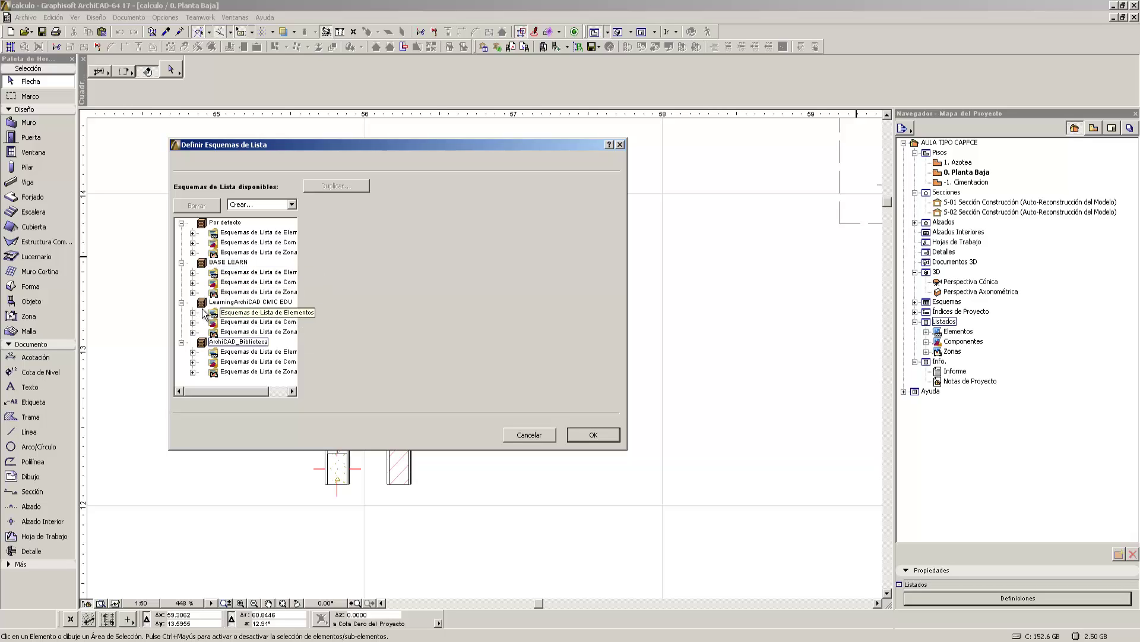
pyautogui.click(203, 302)
pyautogui.click(210, 253)
pyautogui.click(202, 301)
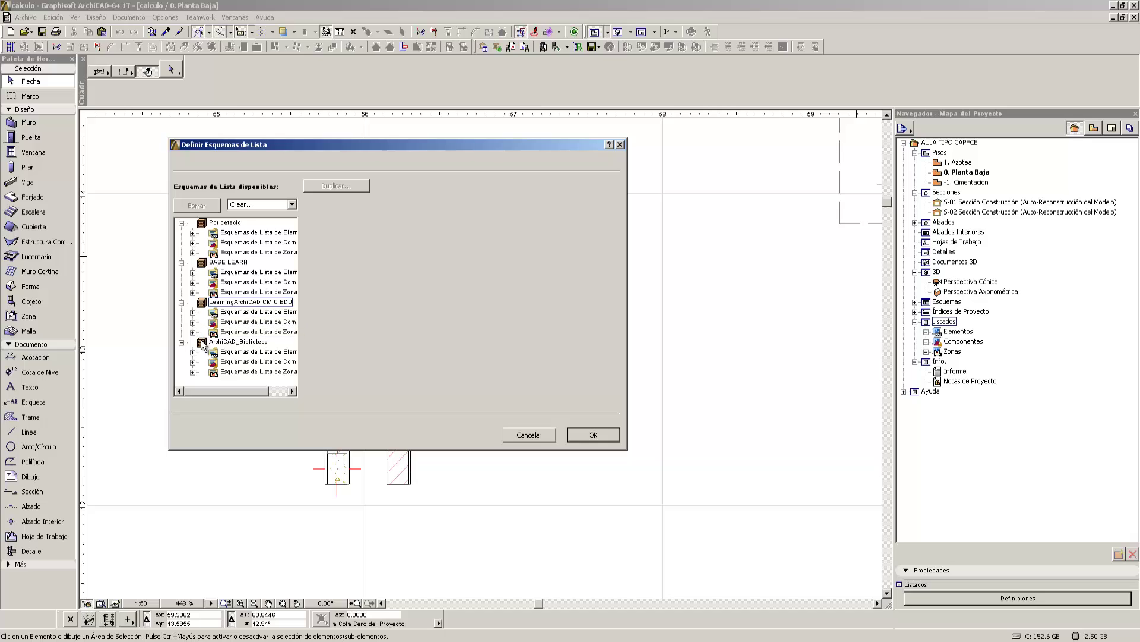
pyautogui.click(202, 342)
# - Collapse ArchiCAD_Biblioteca and review the component list schemes of the LearningArchiCAD CMIC EDU library
pyautogui.click(181, 343)
pyautogui.click(181, 303)
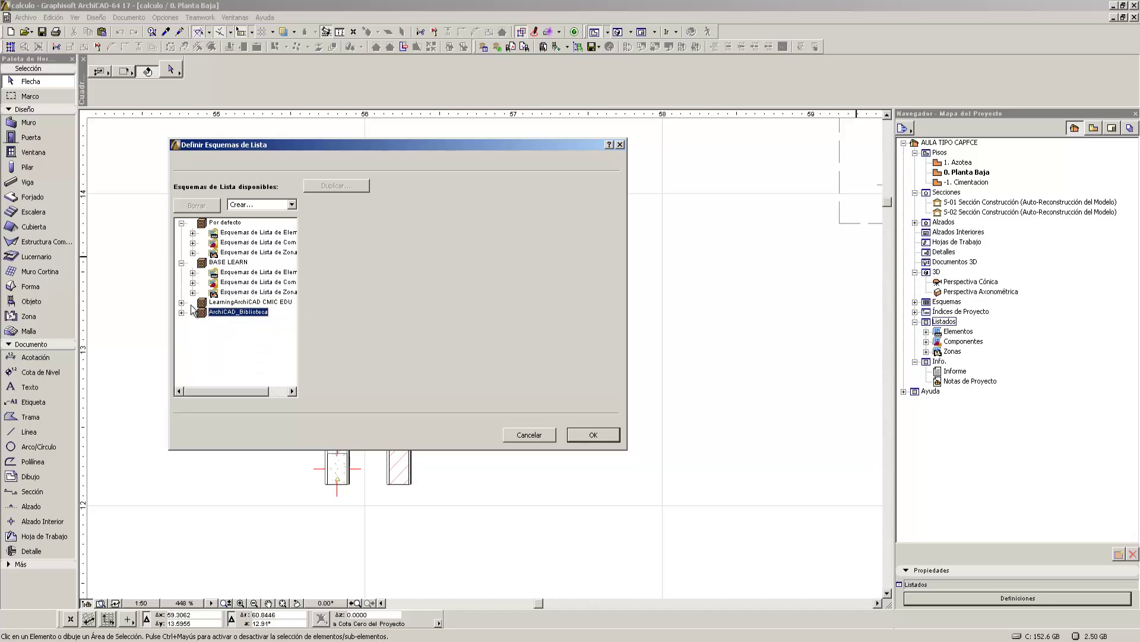
pyautogui.click(181, 303)
pyautogui.click(248, 302)
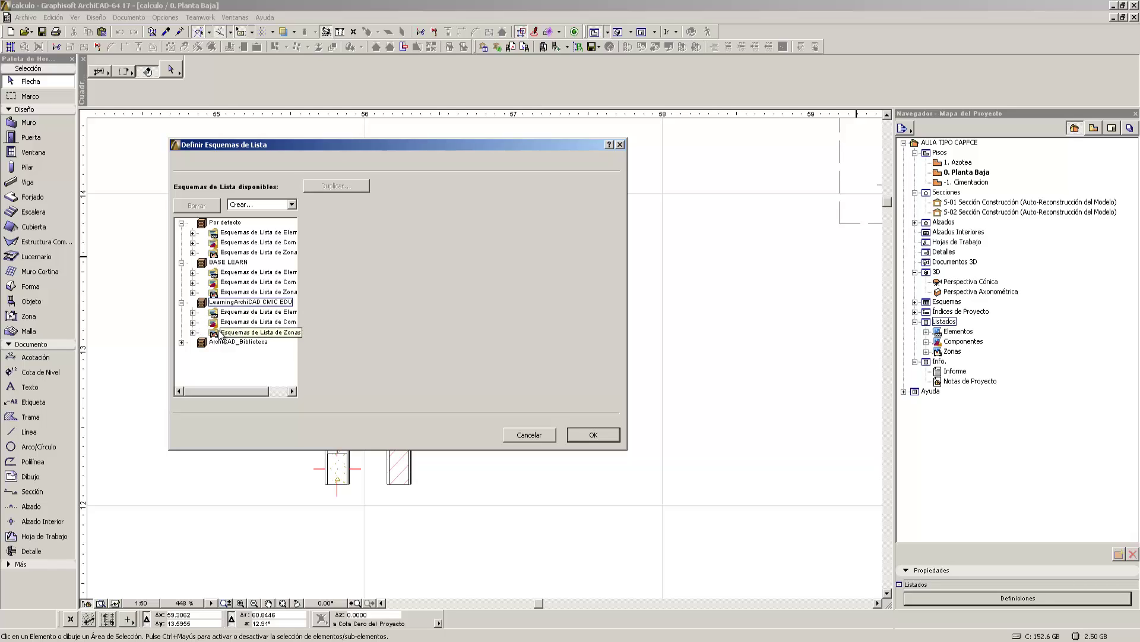
pyautogui.press('Down')
pyautogui.press('Down')
pyautogui.press('Down')
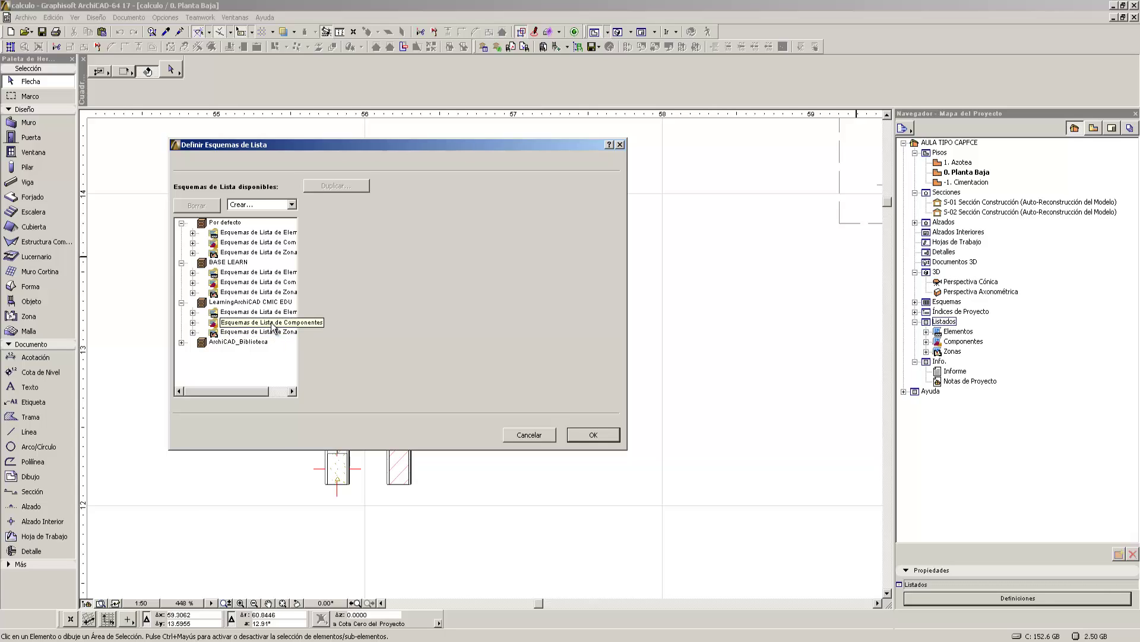
pyautogui.click(193, 322)
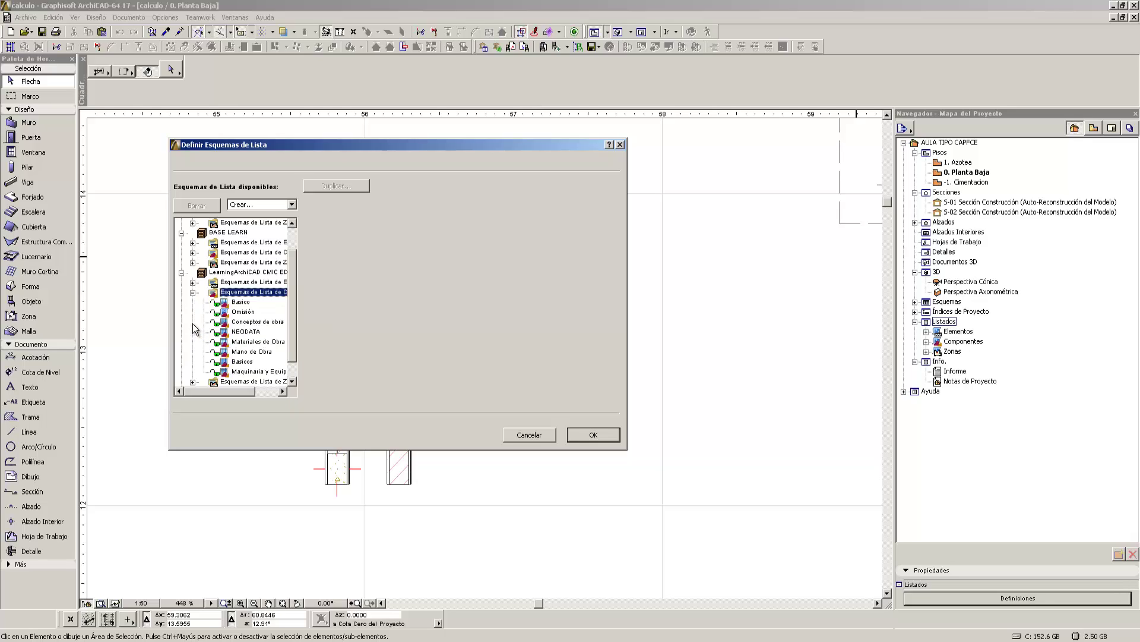
pyautogui.click(192, 293)
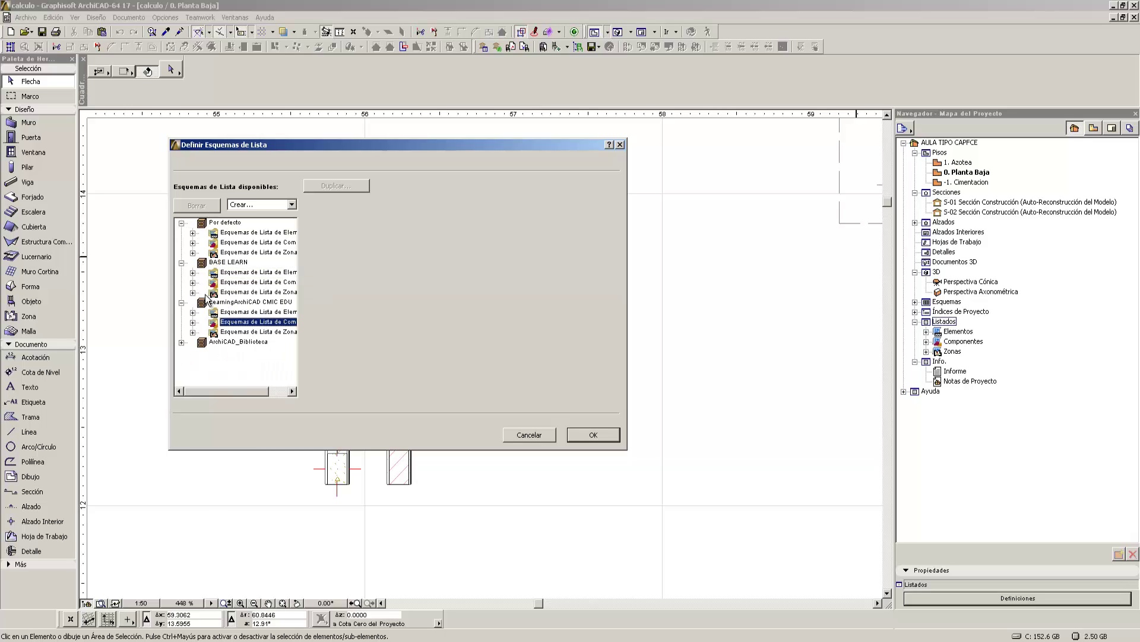
# - Show the format settings of the Basico element list scheme in the LearningArchiCAD CMIC EDU library
pyautogui.click(239, 314)
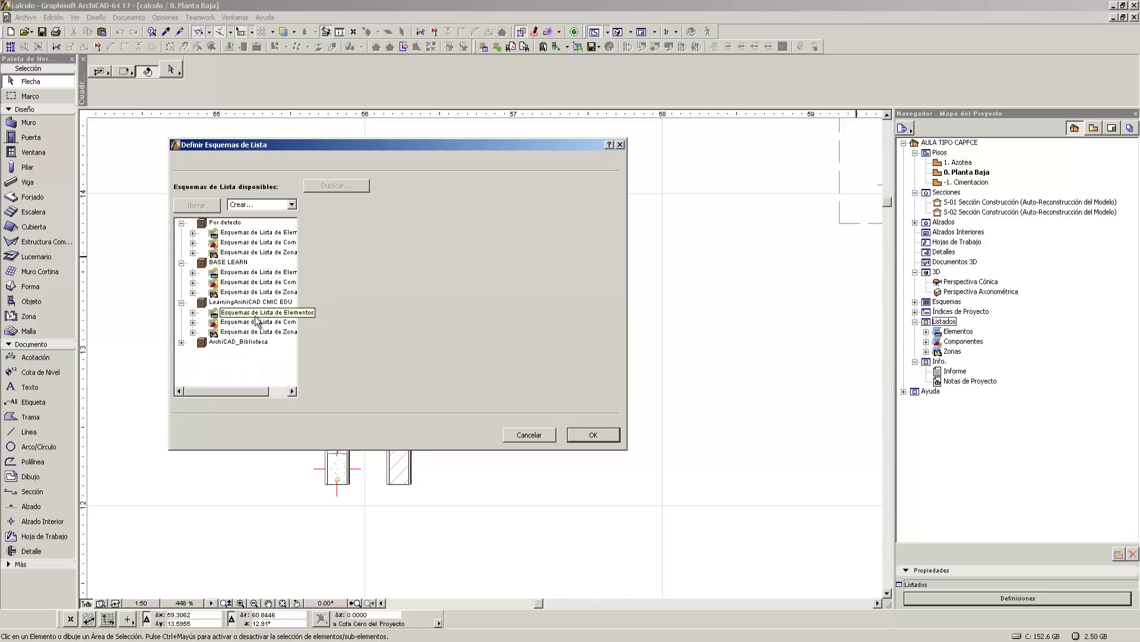
pyautogui.click(193, 313)
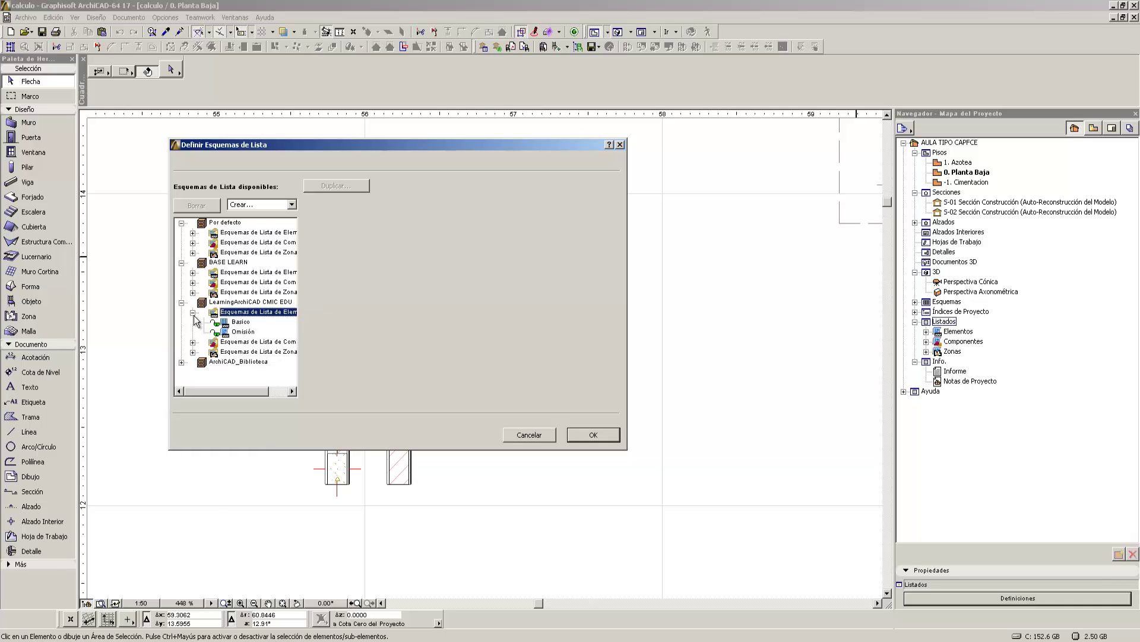
pyautogui.click(244, 322)
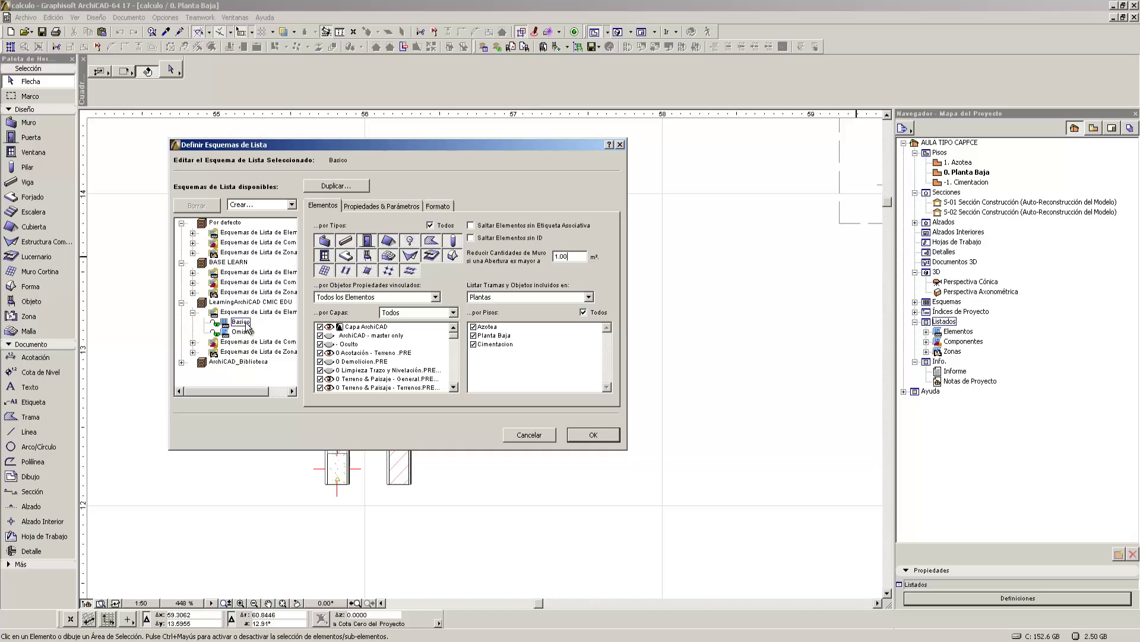
pyautogui.click(243, 332)
pyautogui.click(244, 329)
pyautogui.click(241, 322)
pyautogui.click(436, 206)
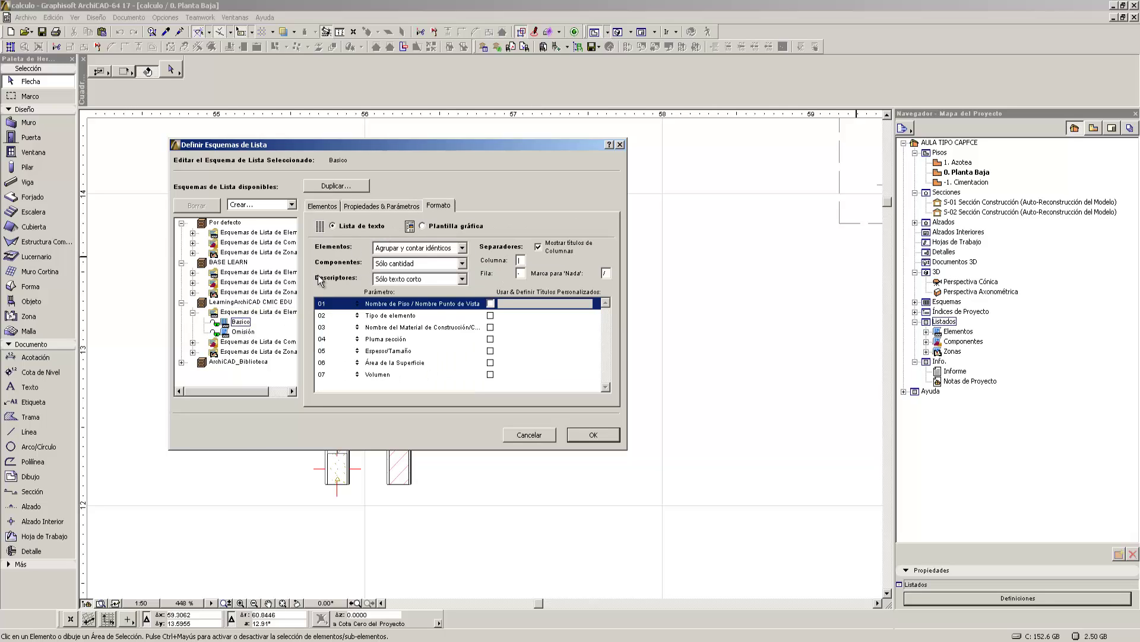
# - Review the format of the Omisión element list scheme and compare the Basico and Omisión component list schemes in LearningArchiCAD CMIC EDU
pyautogui.click(243, 332)
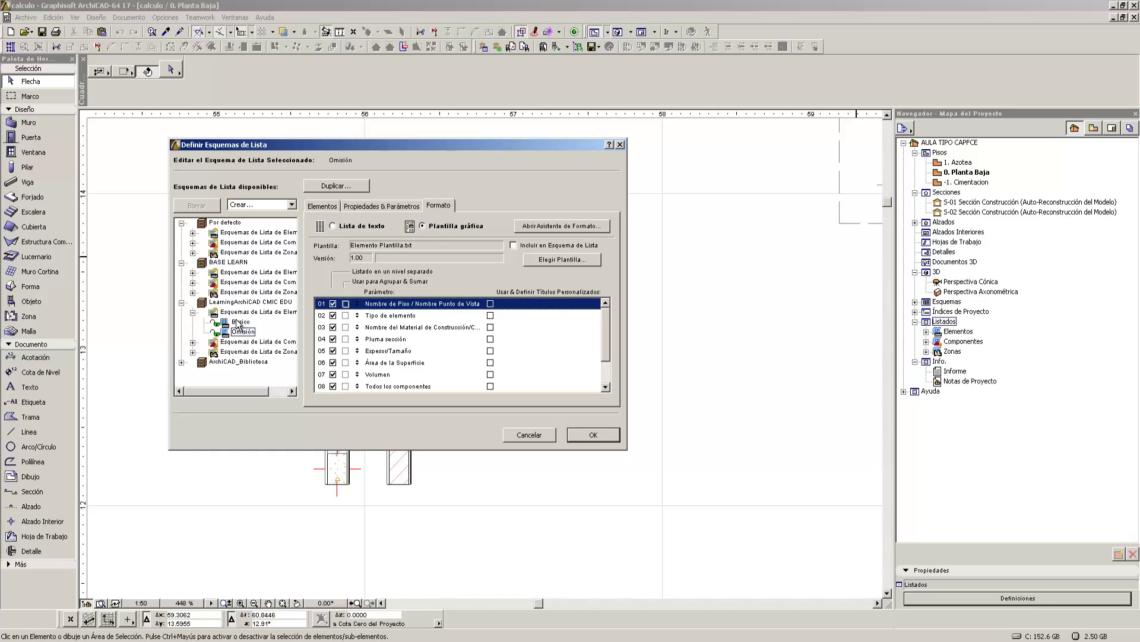
pyautogui.click(192, 312)
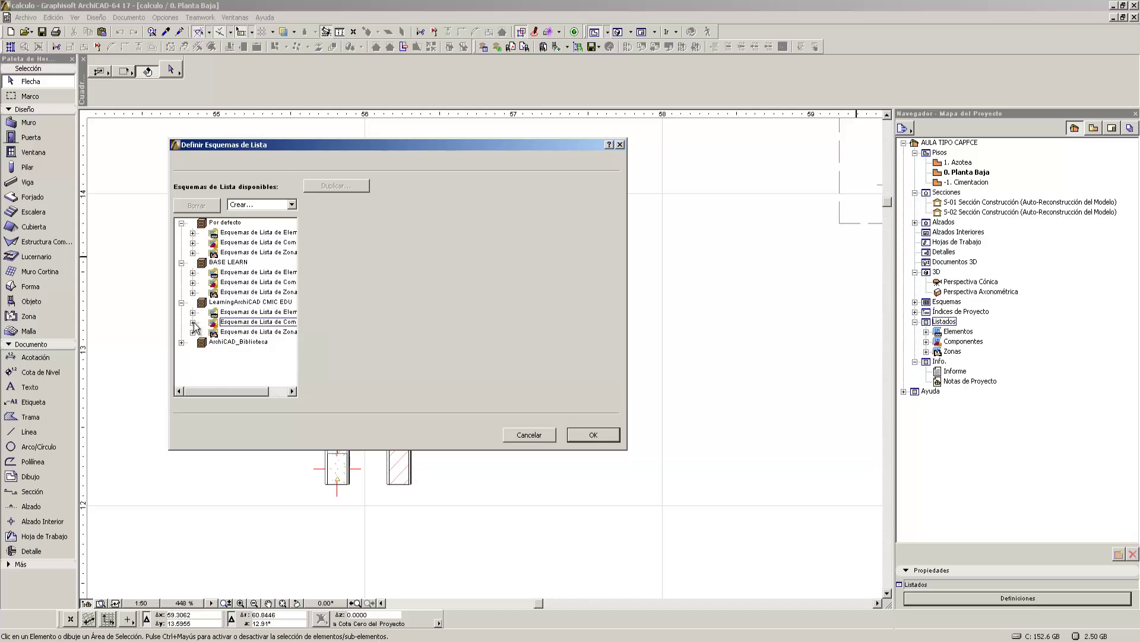
pyautogui.click(193, 322)
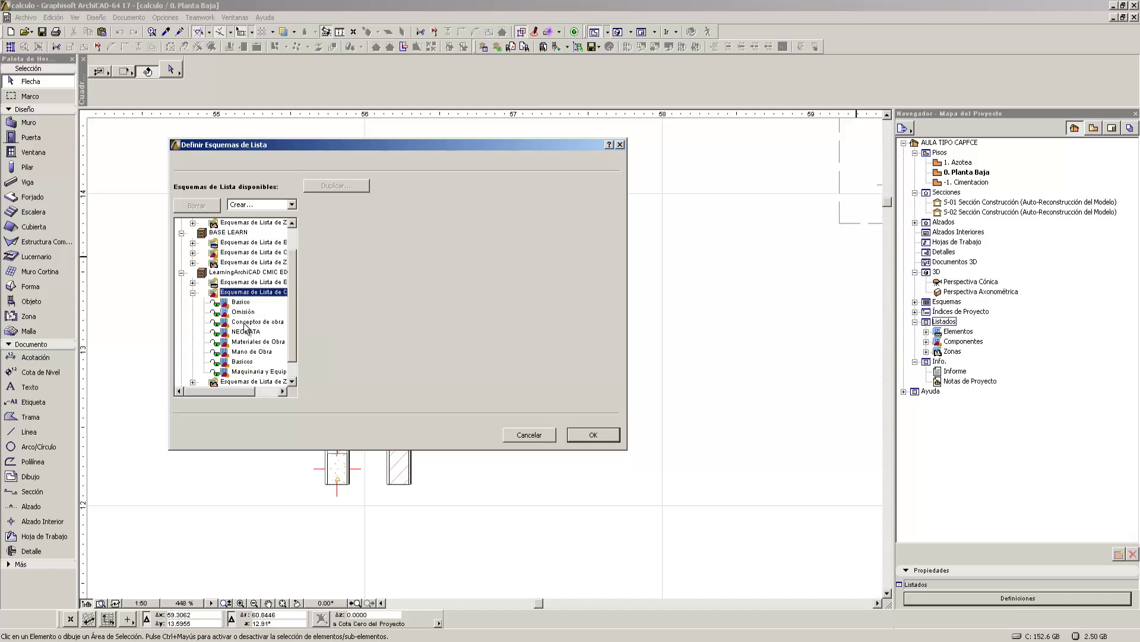
pyautogui.click(240, 302)
pyautogui.click(243, 312)
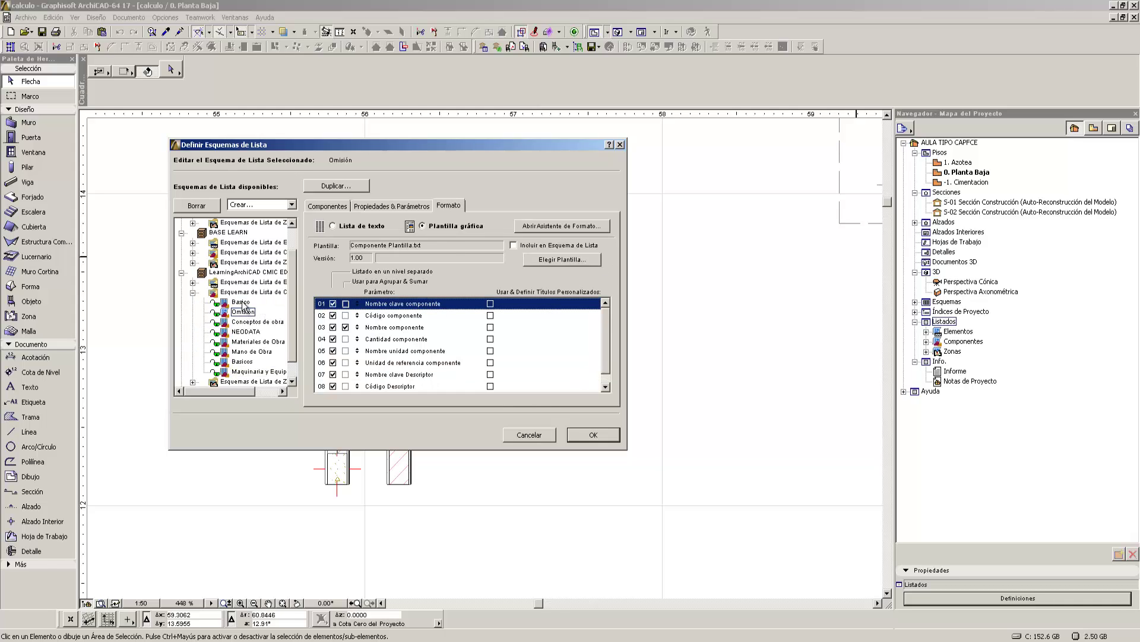
pyautogui.click(241, 301)
pyautogui.click(244, 311)
pyautogui.click(251, 291)
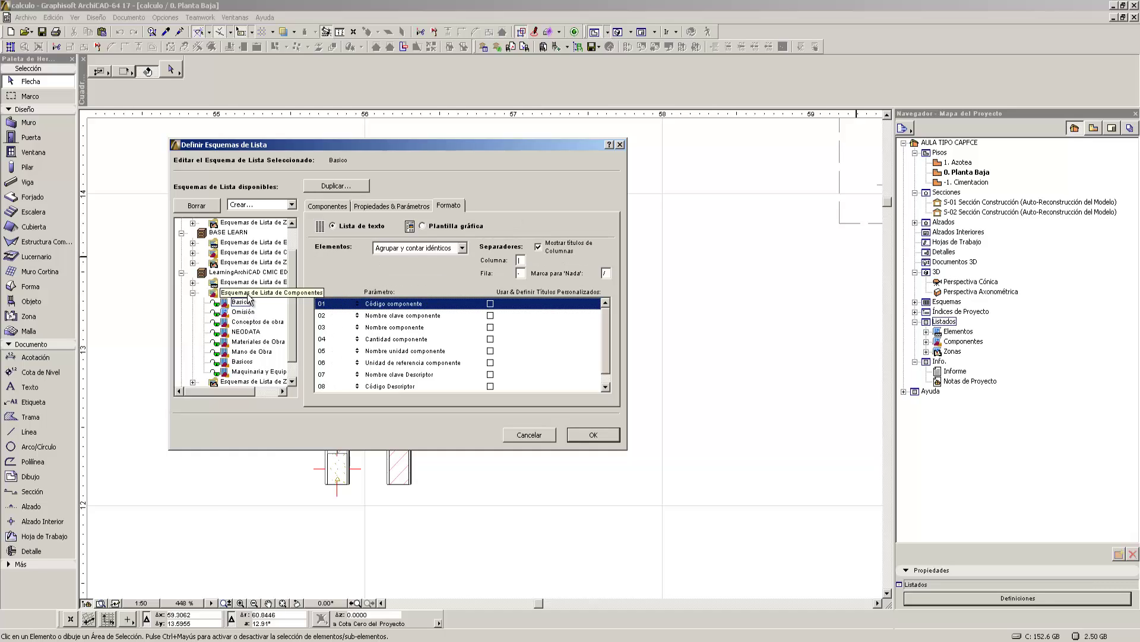
# - Create a component list scheme in the LearningArchiCAD CMIC EDU library and name it Conceptos
pyautogui.click(292, 205)
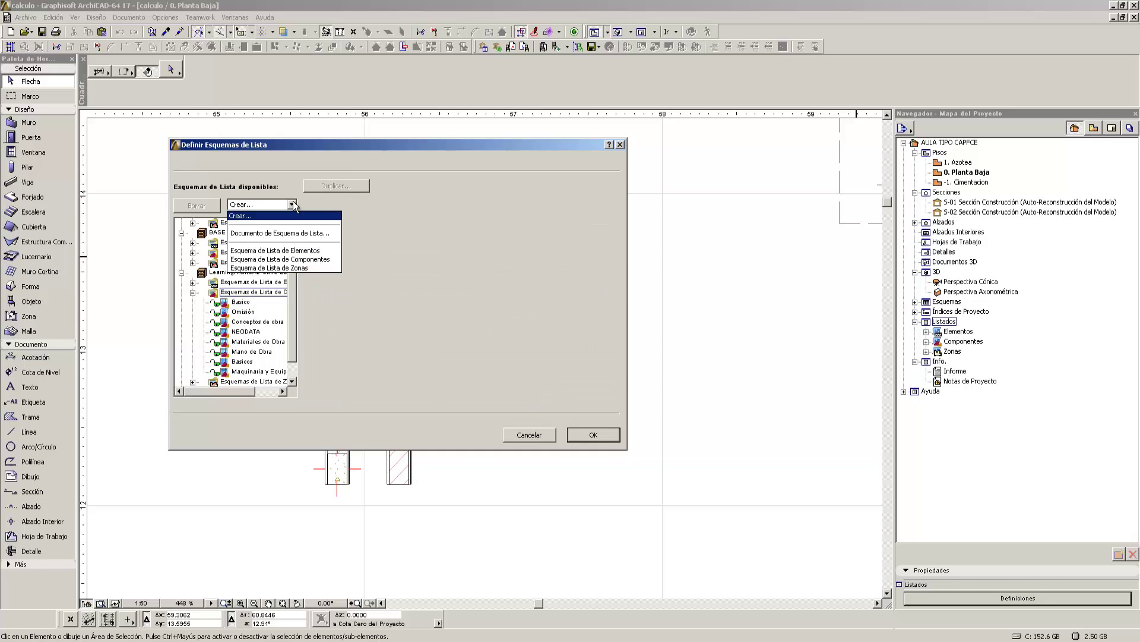
pyautogui.click(283, 189)
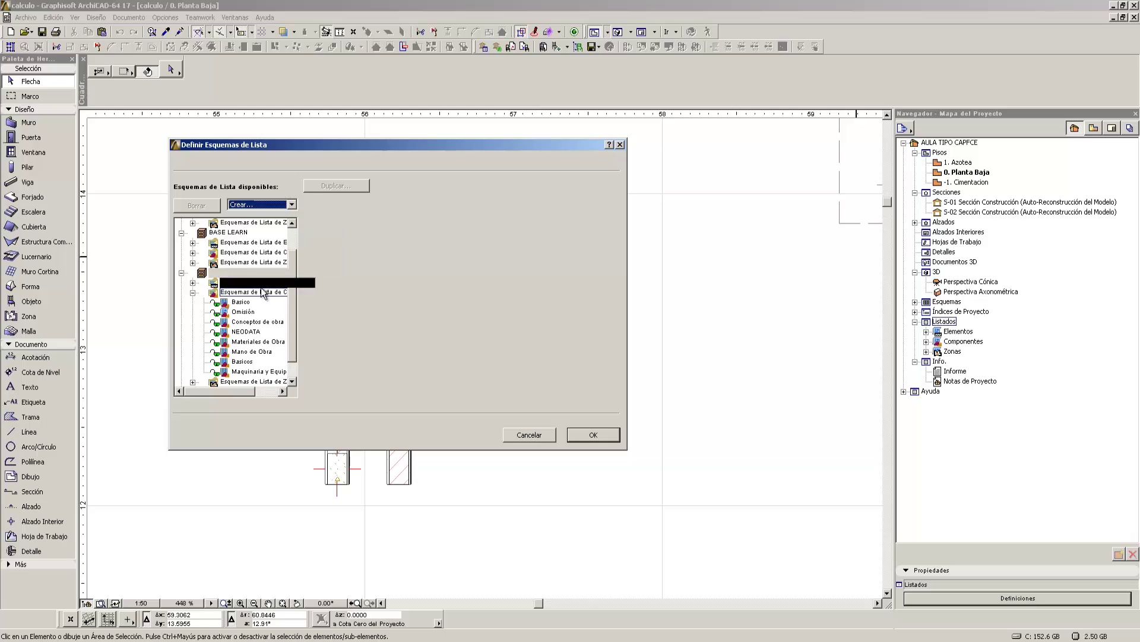
pyautogui.click(241, 302)
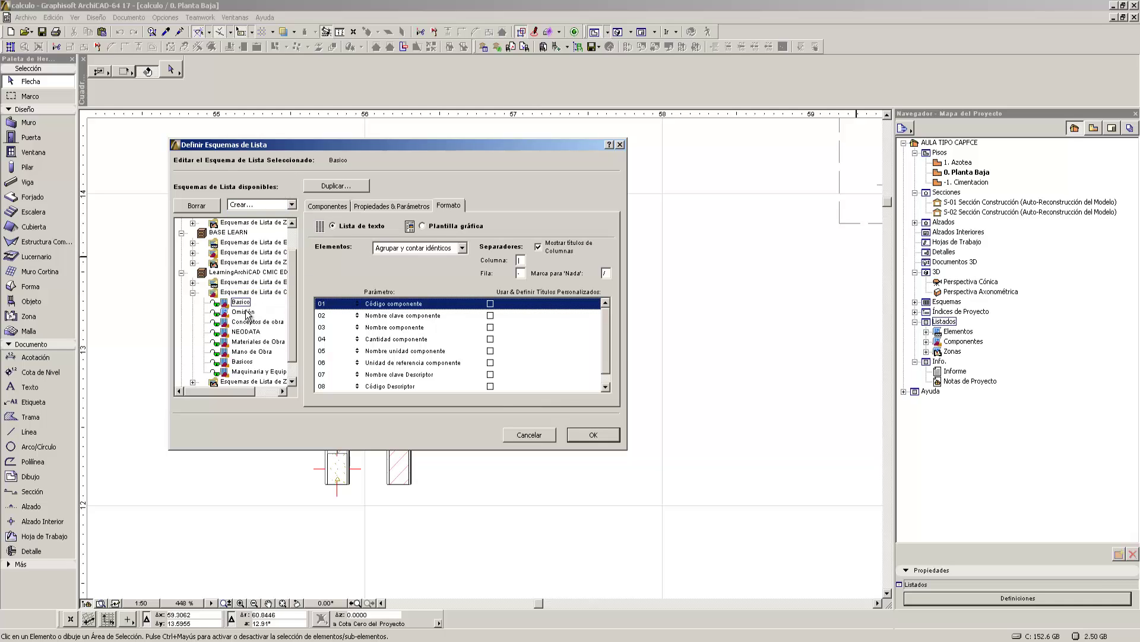
pyautogui.click(294, 204)
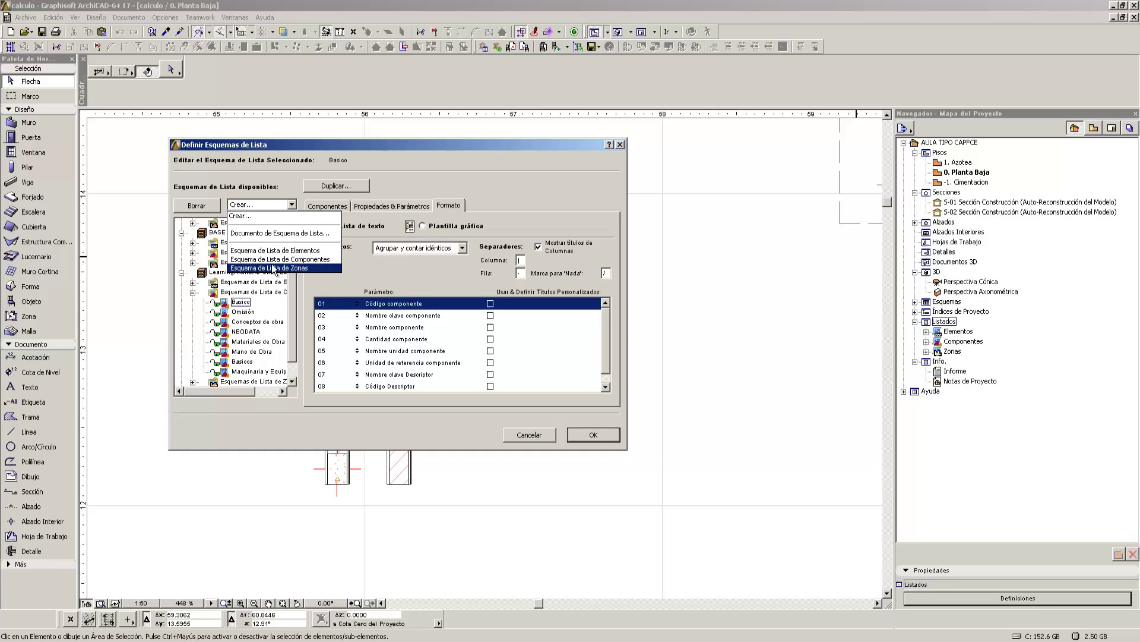
pyautogui.click(301, 260)
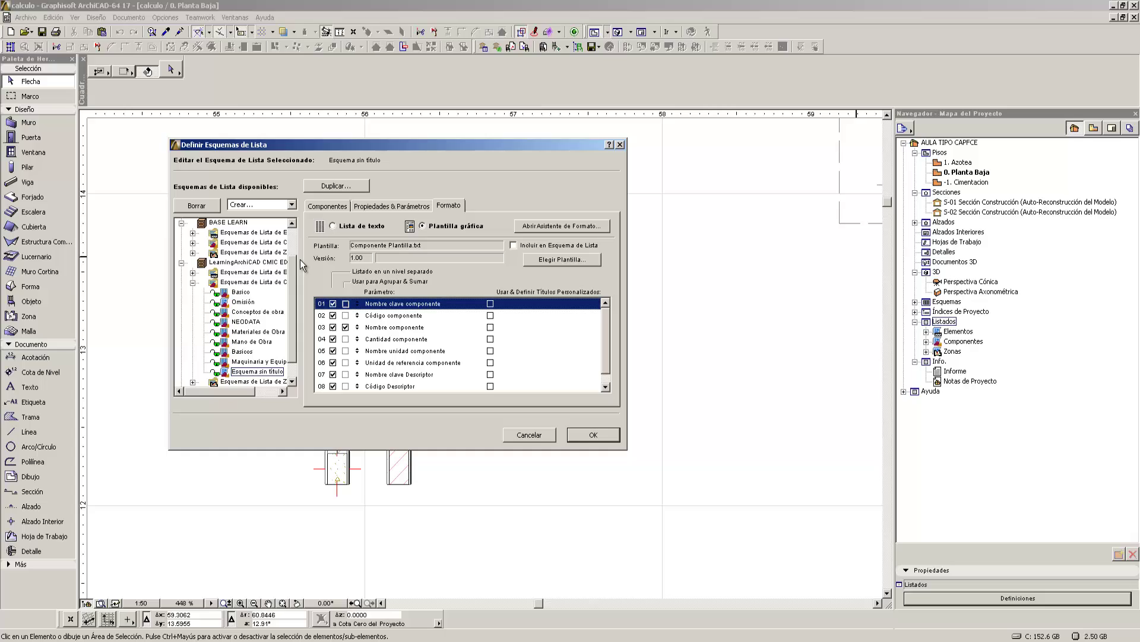
pyautogui.click(257, 372)
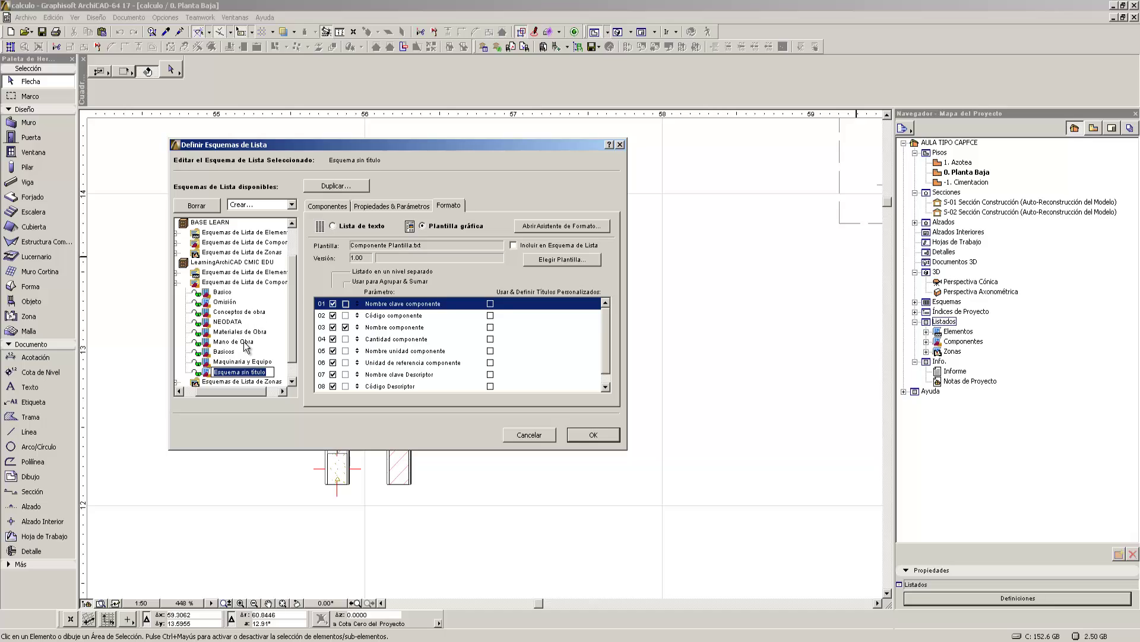
pyautogui.write('Cono')
pyautogui.press('Return')
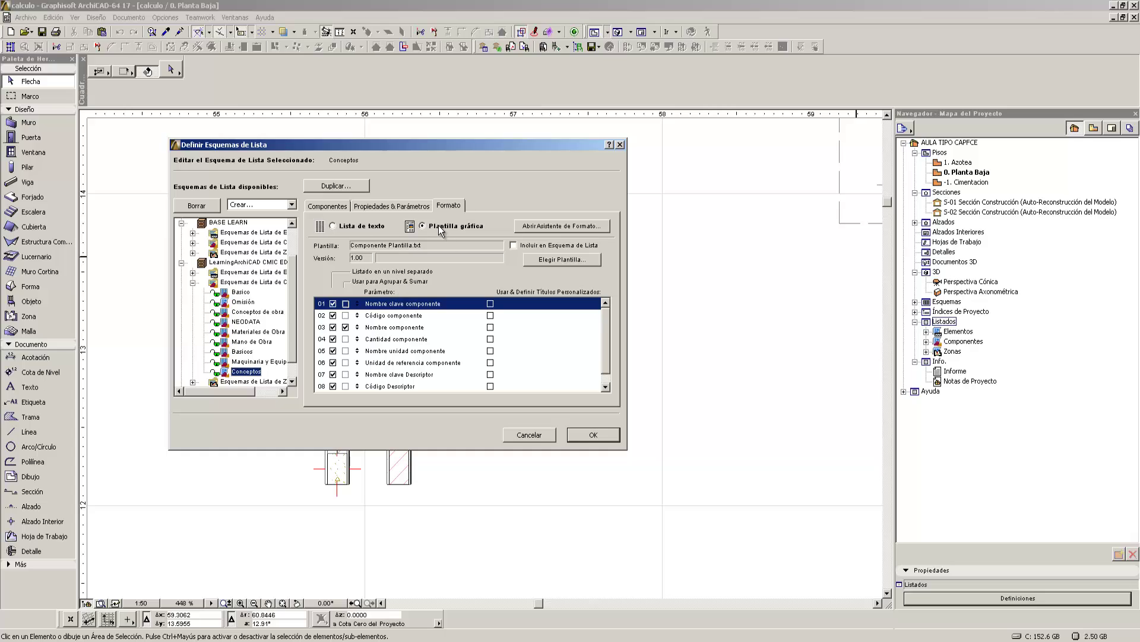
# - Set the Conceptos scheme to a text list and limit its keys to CONCEPTOS in the LearningArchiCAD CMIC EDU library
pyautogui.click(363, 228)
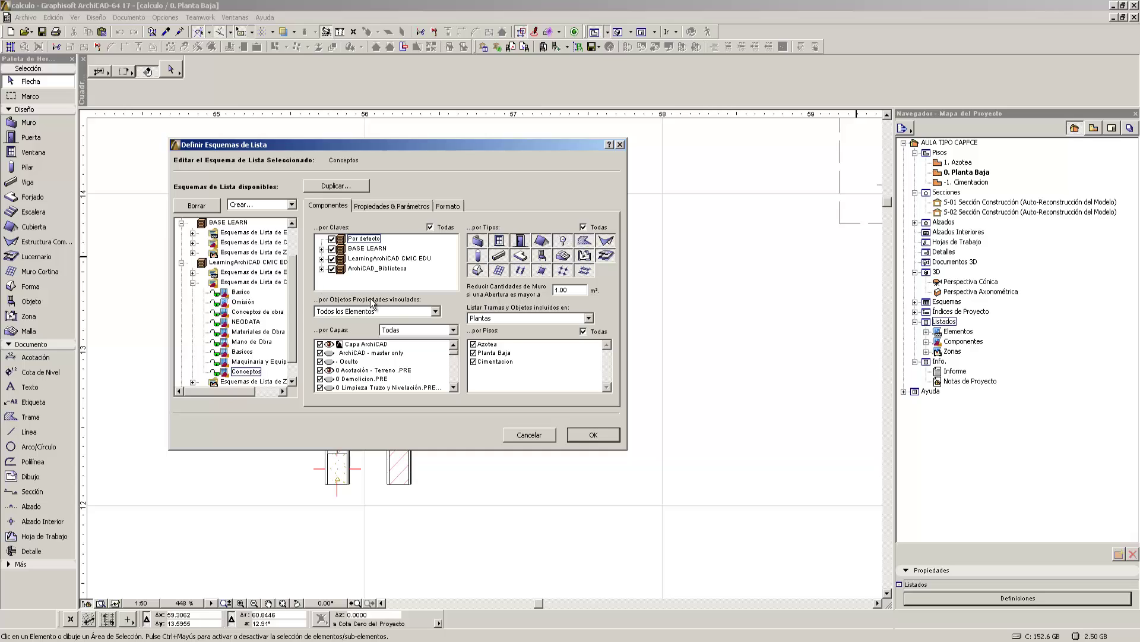
pyautogui.click(322, 268)
pyautogui.click(322, 239)
pyautogui.click(430, 229)
pyautogui.click(332, 239)
pyautogui.click(321, 259)
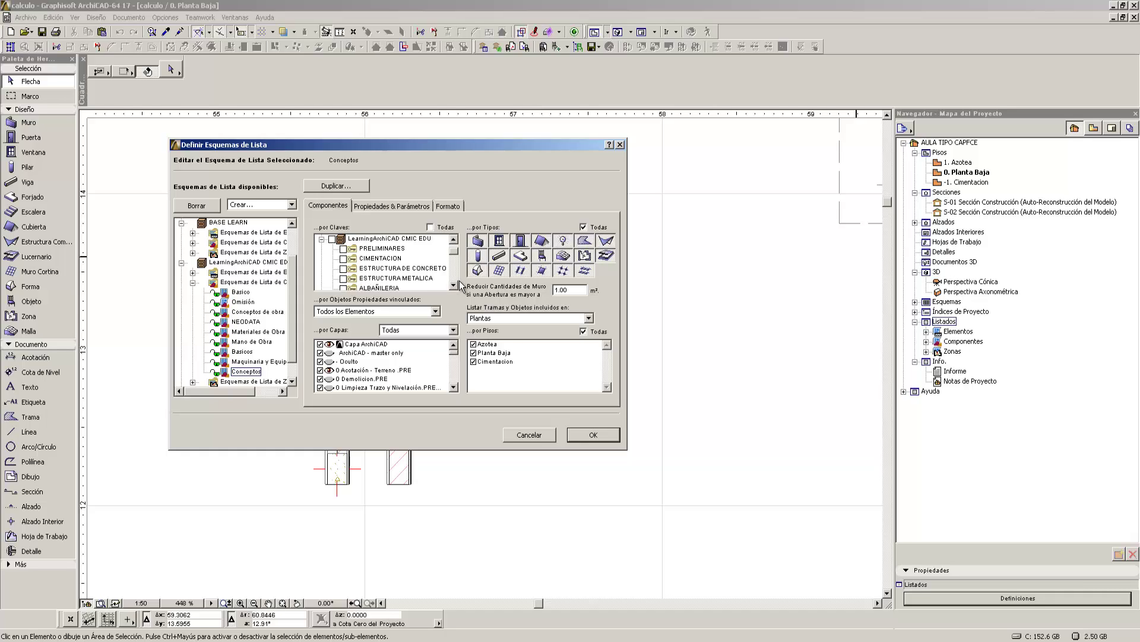
pyautogui.scroll(-8, 455, 284)
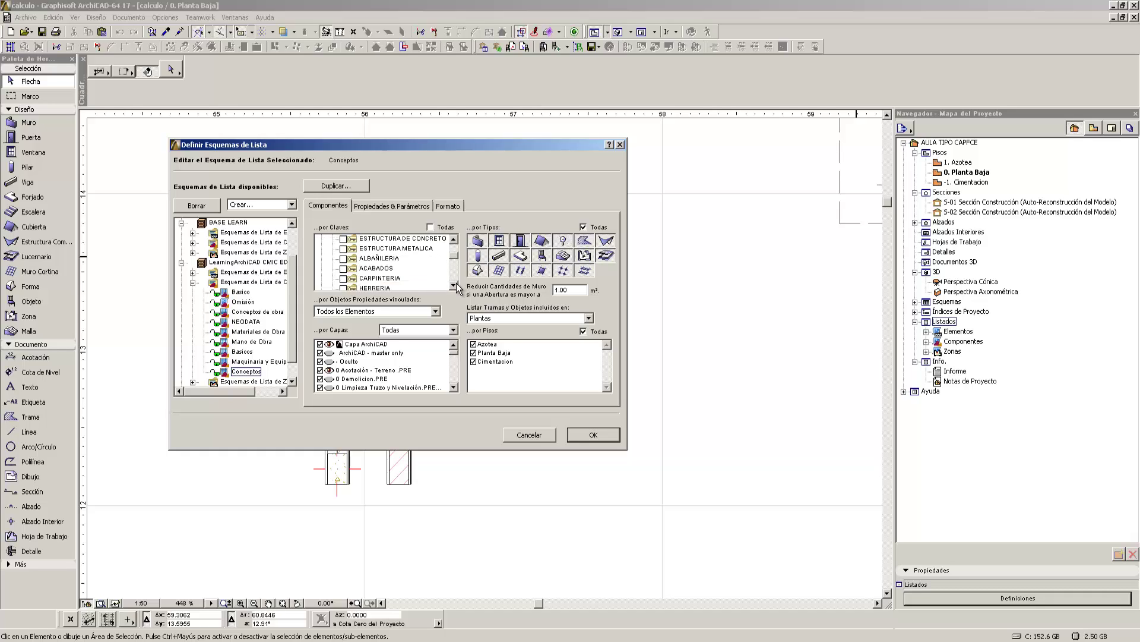
pyautogui.scroll(-5, 455, 284)
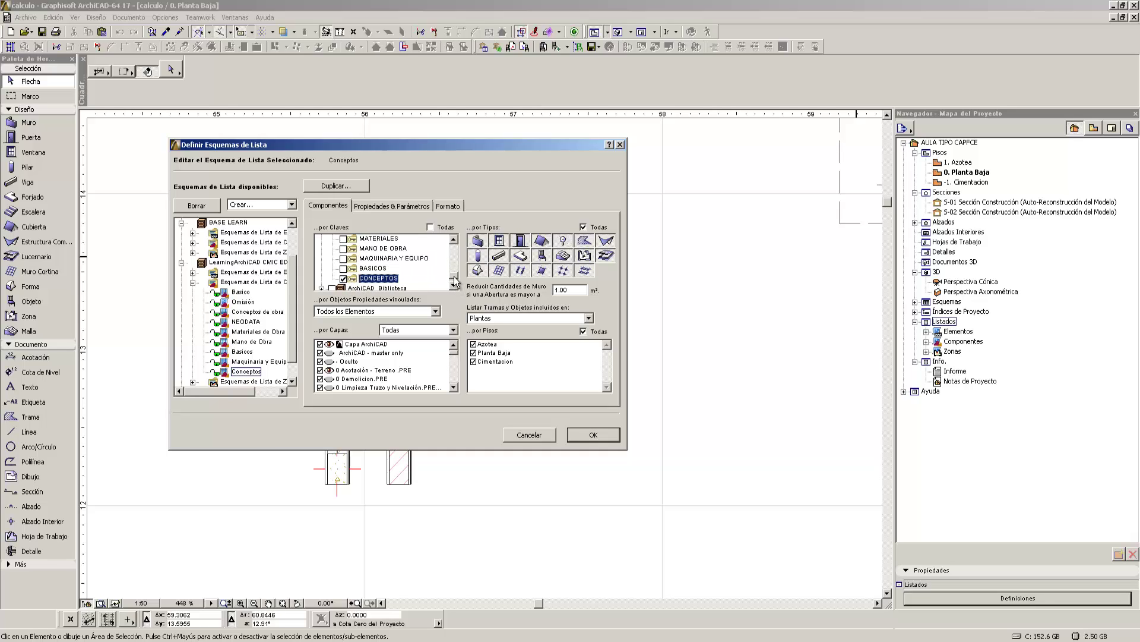
pyautogui.moveTo(456, 276)
pyautogui.mouseDown()
pyautogui.moveTo(459, 244)
pyautogui.moveTo(452, 283)
pyautogui.mouseUp()
pyautogui.click(336, 239)
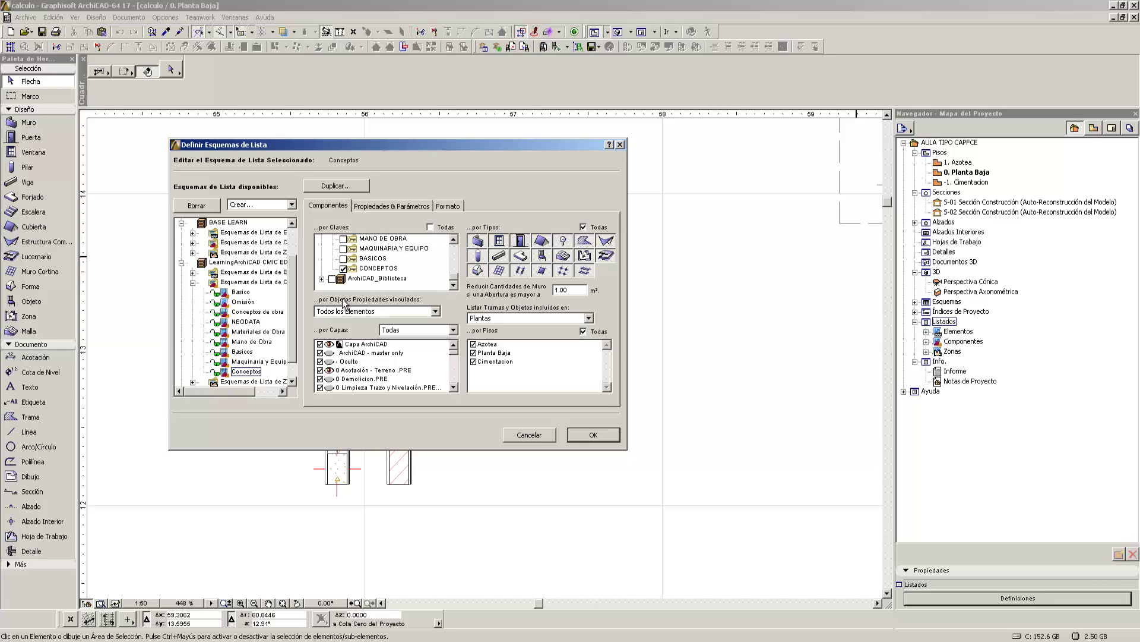
pyautogui.click(436, 312)
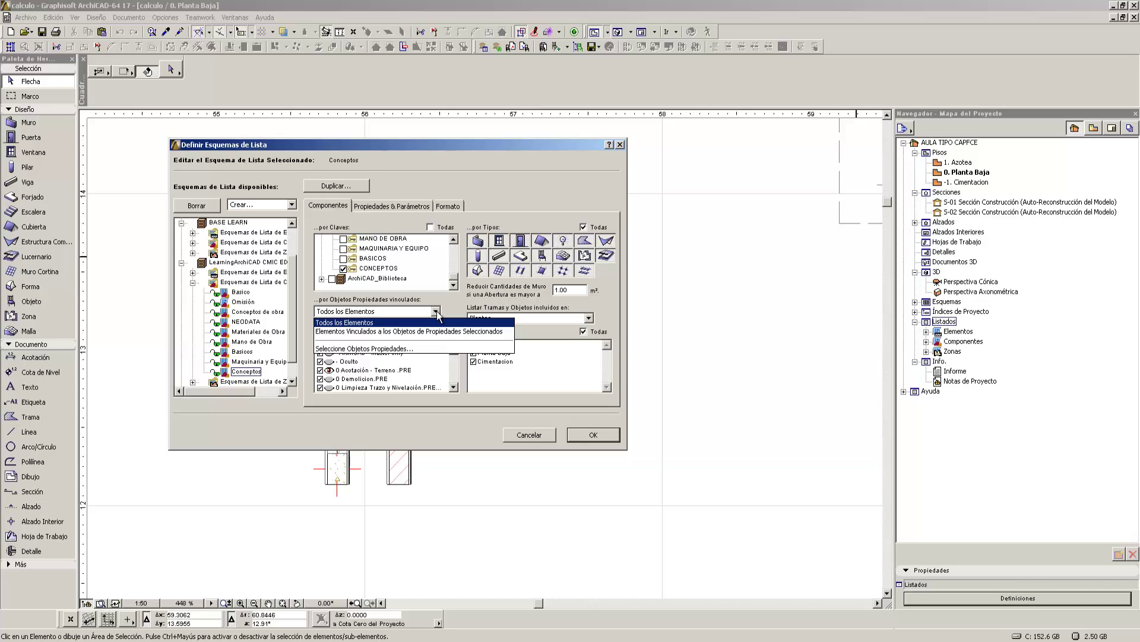
pyautogui.click(437, 311)
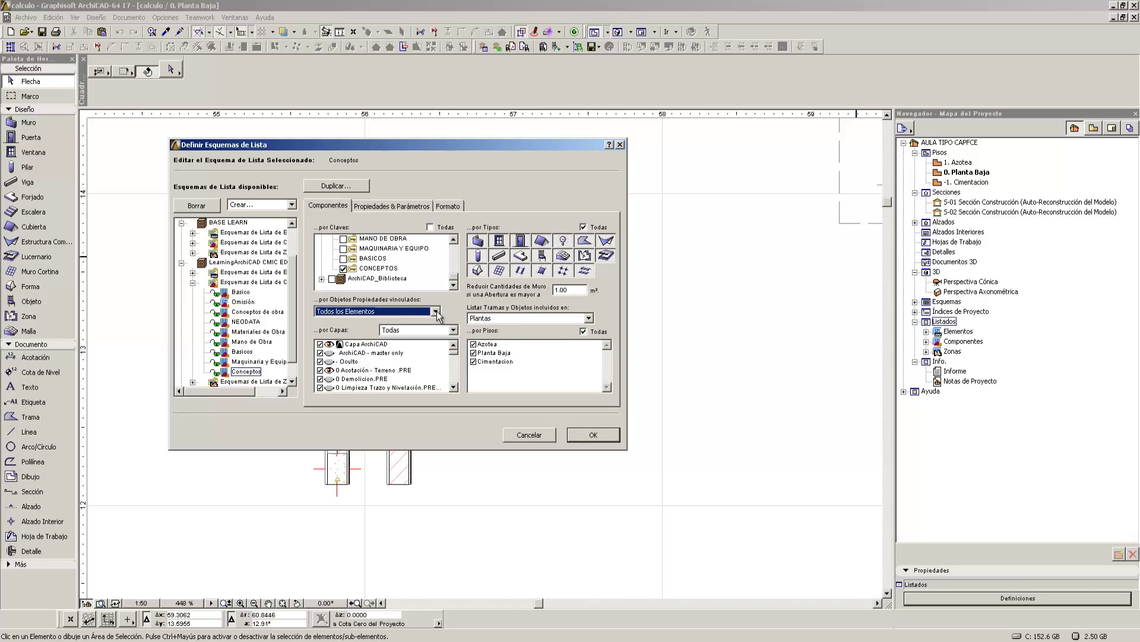
pyautogui.click(437, 312)
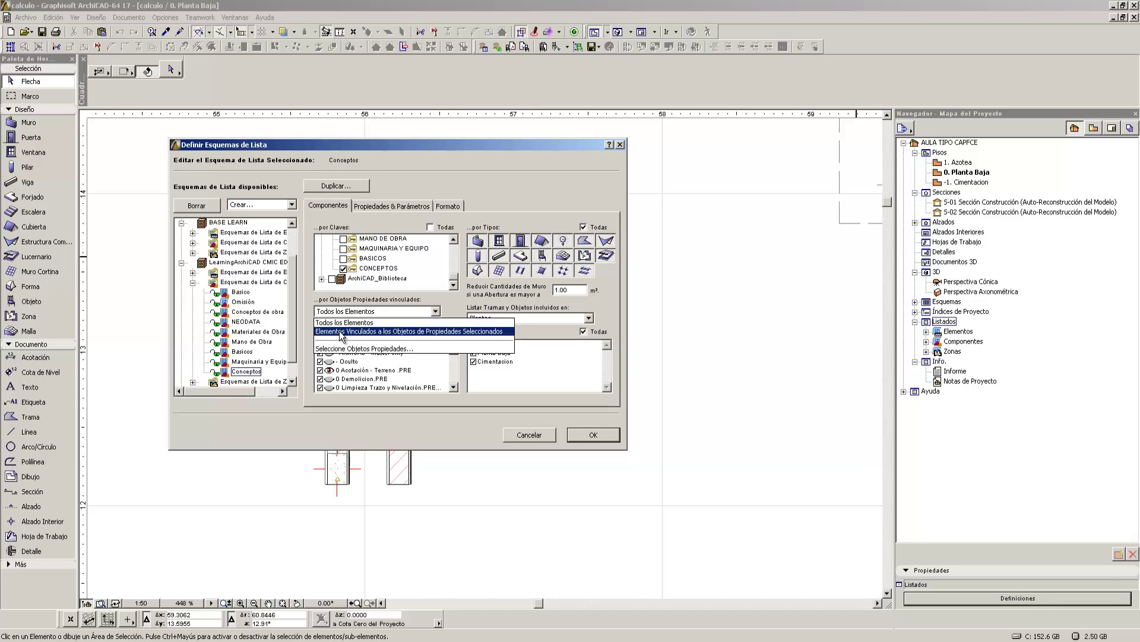
pyautogui.click(419, 332)
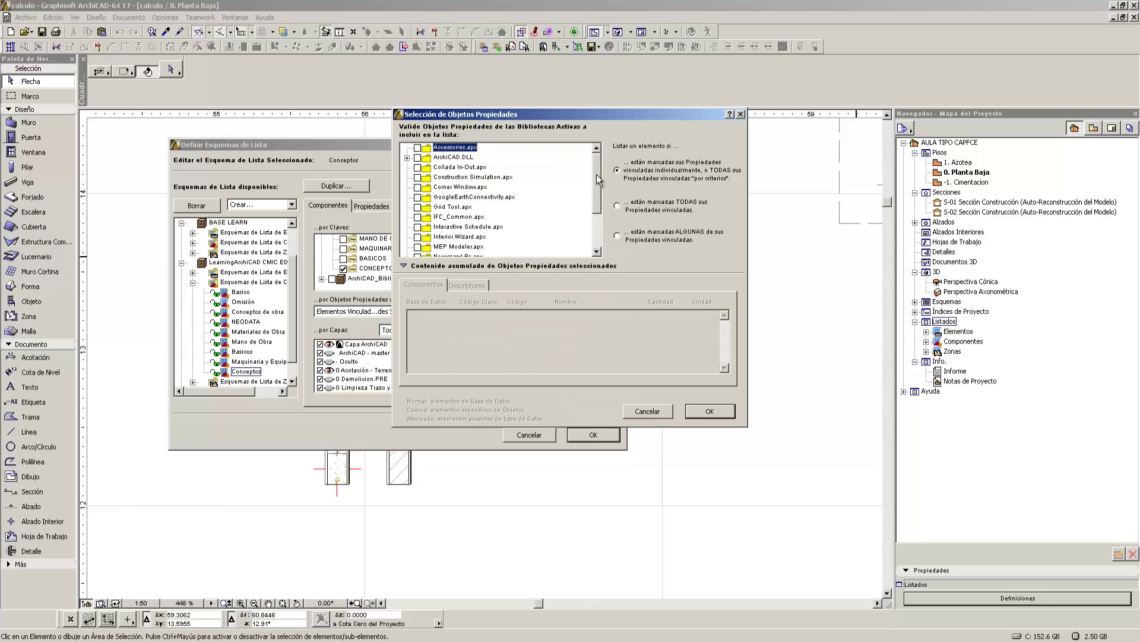
pyautogui.moveTo(597, 173); pyautogui.dragTo(594, 216)
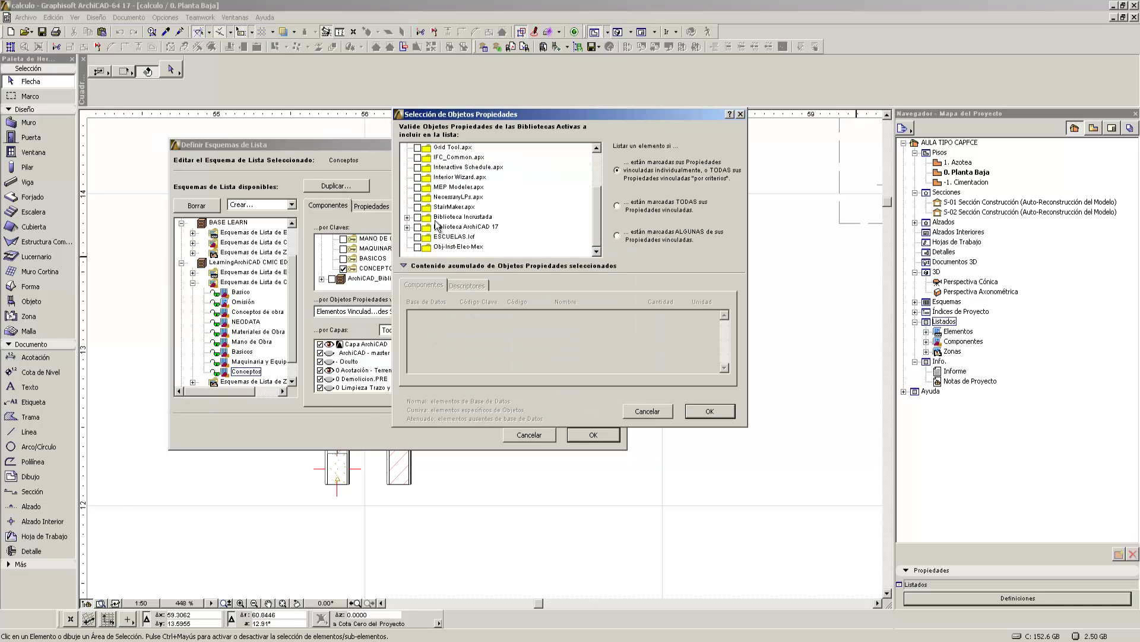
pyautogui.click(407, 227)
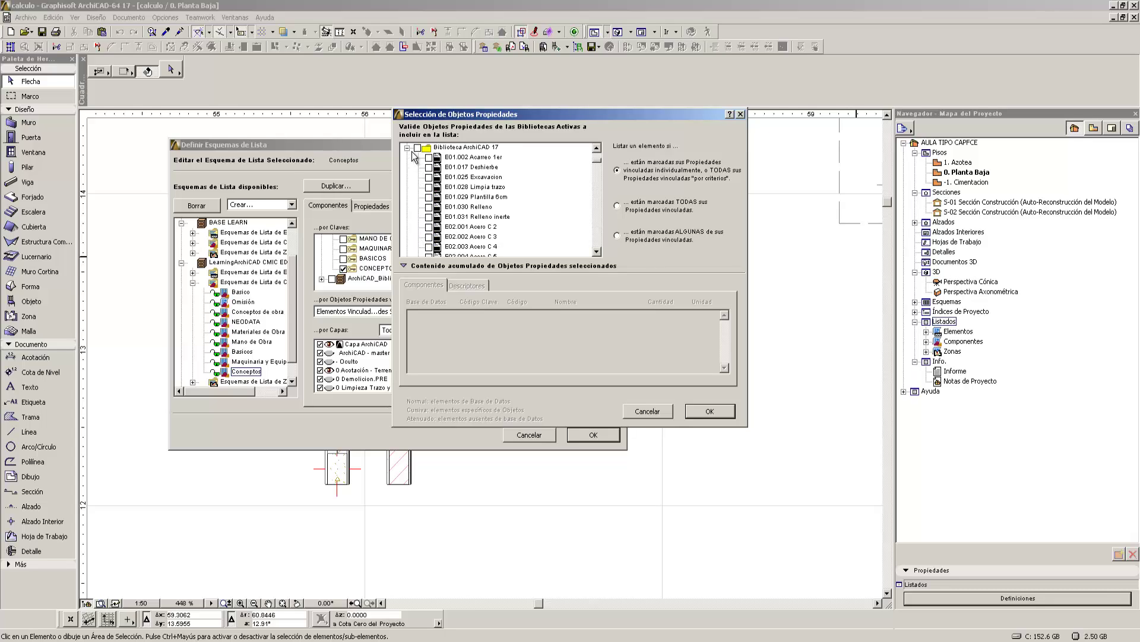
pyautogui.click(647, 411)
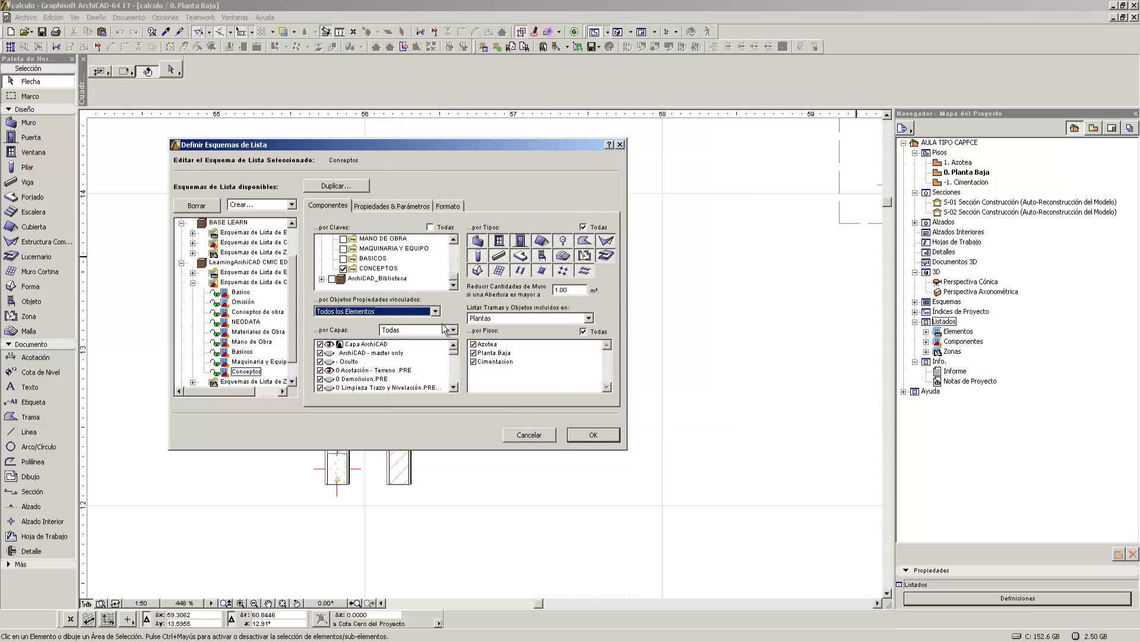
# - Restrict the Conceptos scheme to elements linked to the property object E05.058 Muro tabique 13 from Biblioteca ArchiCAD 17
pyautogui.click(436, 312)
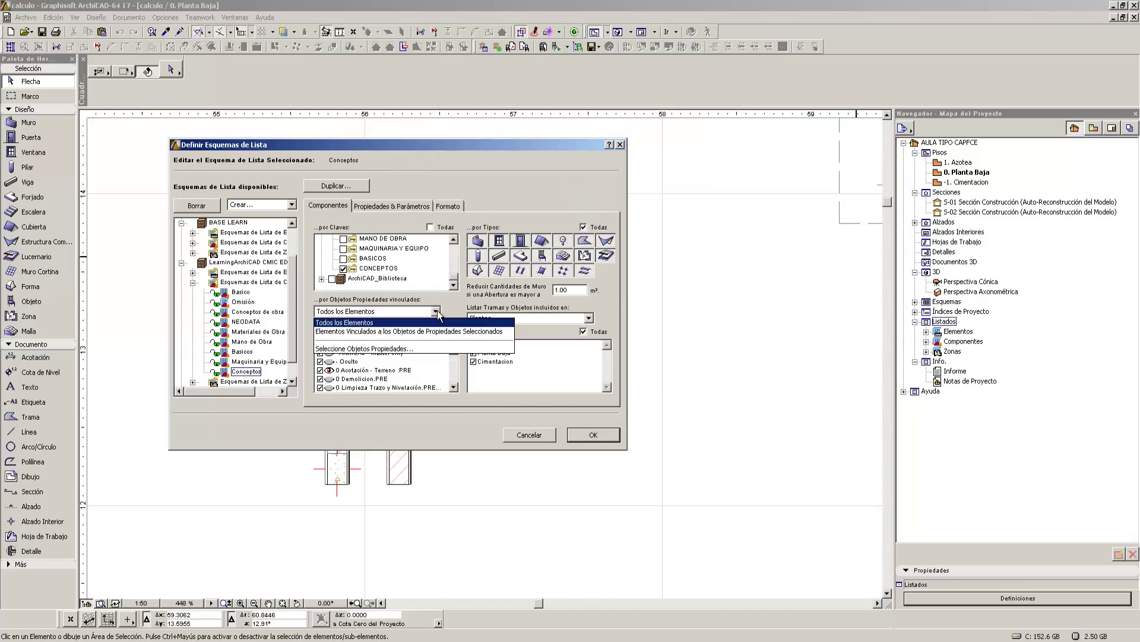
pyautogui.click(397, 332)
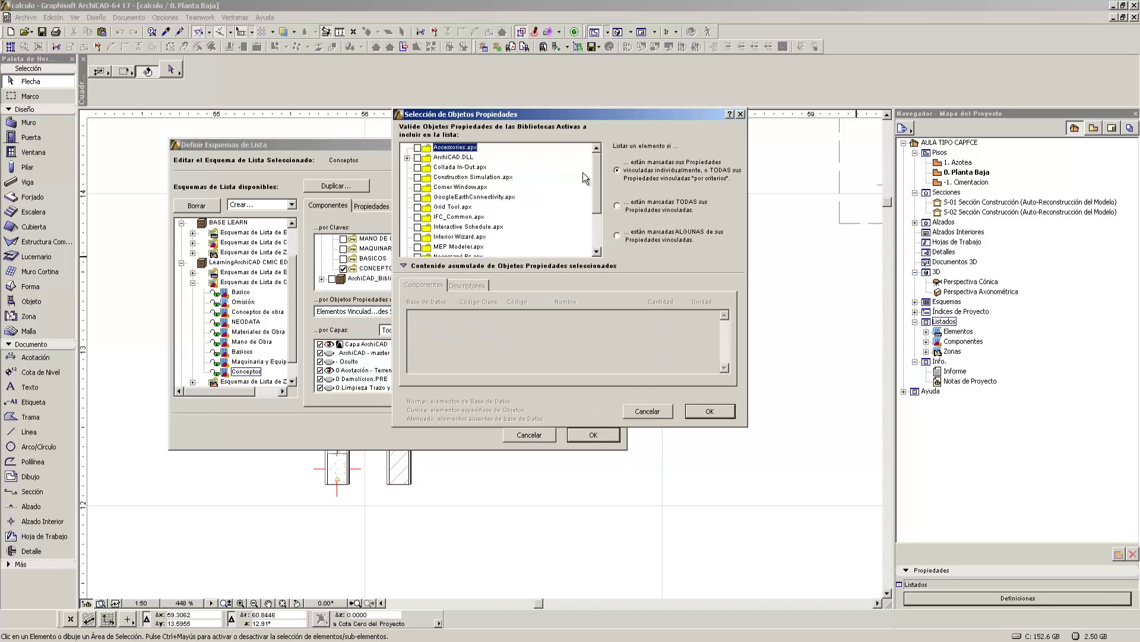
pyautogui.click(597, 228)
pyautogui.click(407, 226)
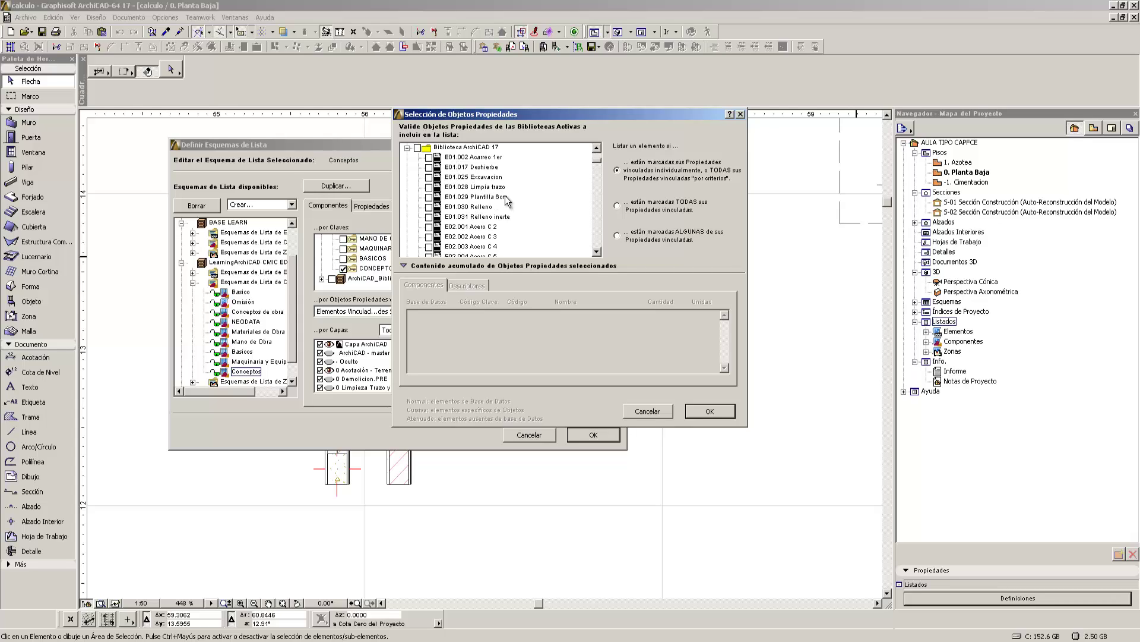
pyautogui.click(599, 228)
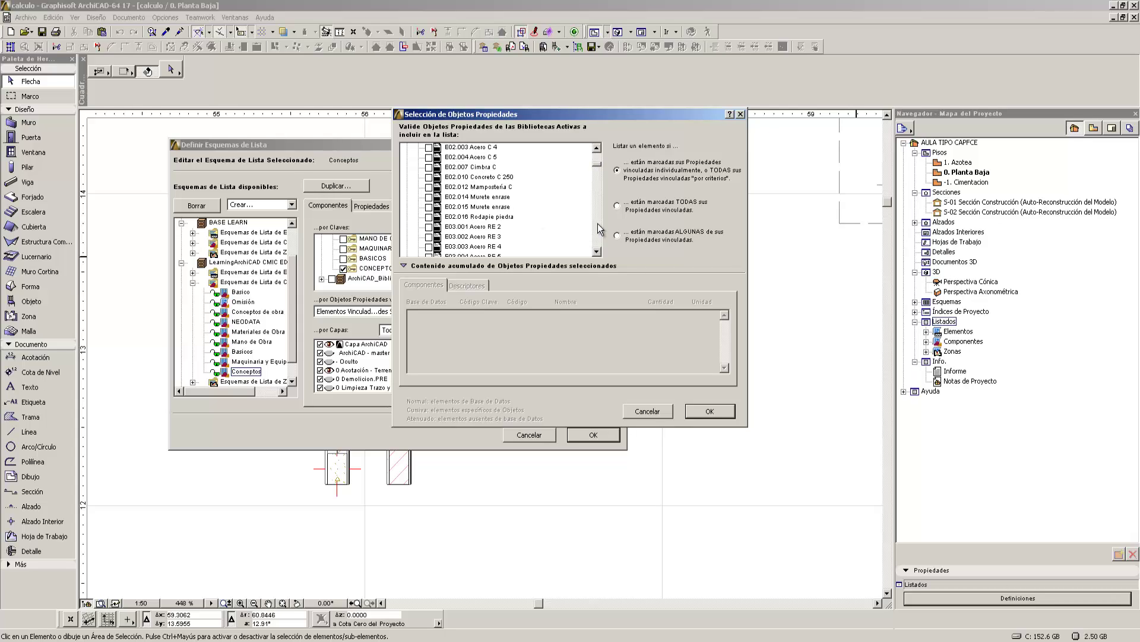
pyautogui.click(599, 228)
pyautogui.click(598, 229)
pyautogui.click(599, 229)
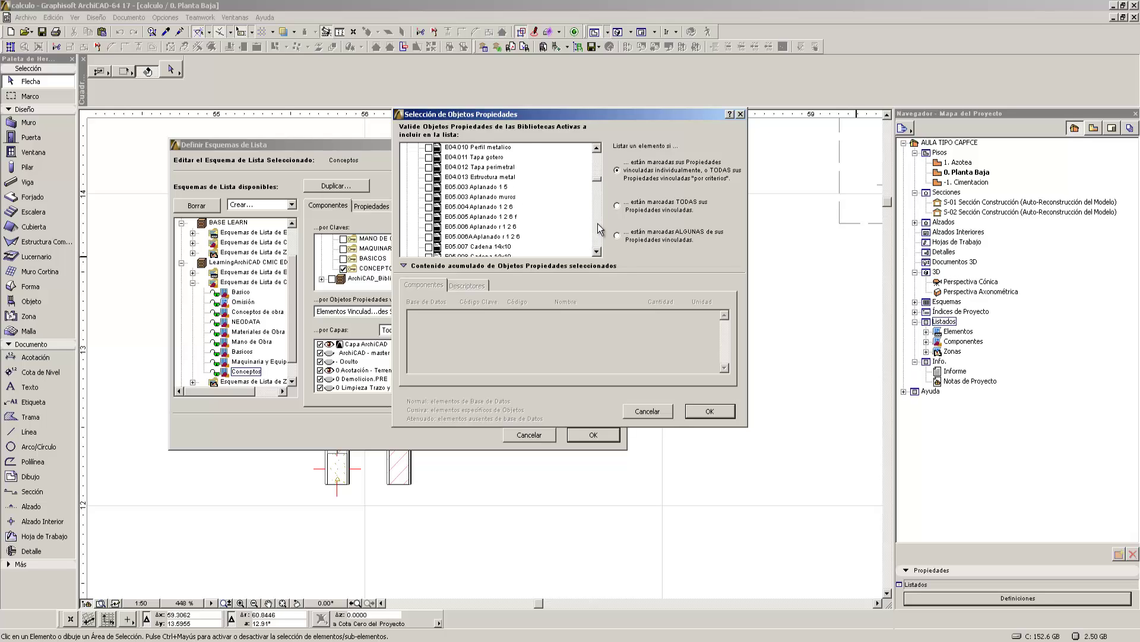
pyautogui.click(599, 228)
pyautogui.click(599, 228)
pyautogui.click(599, 229)
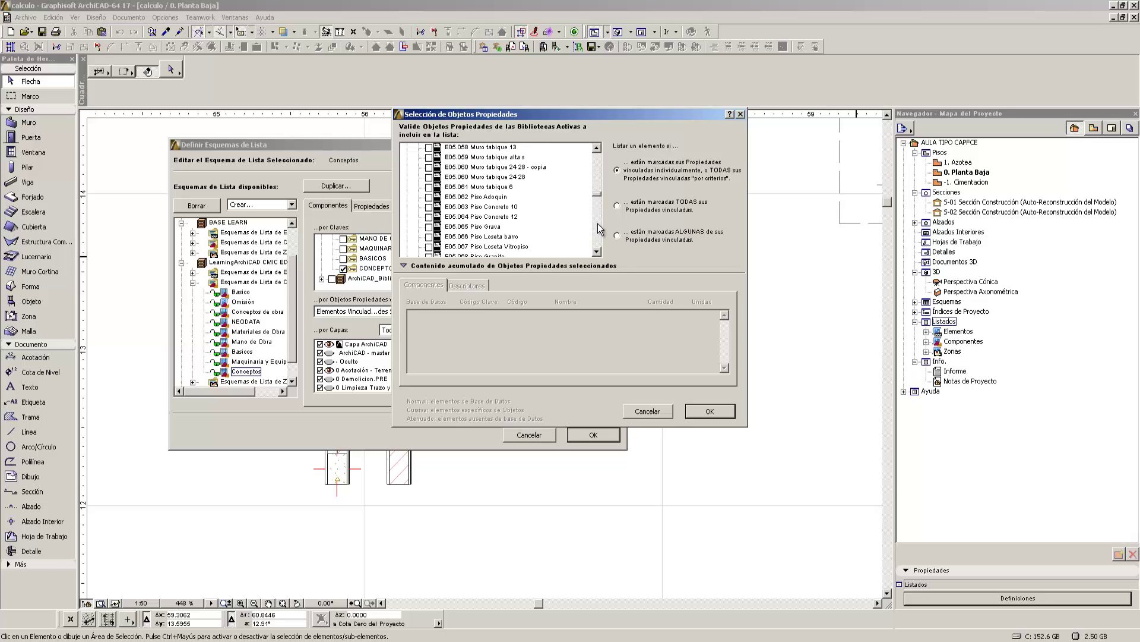
pyautogui.click(430, 147)
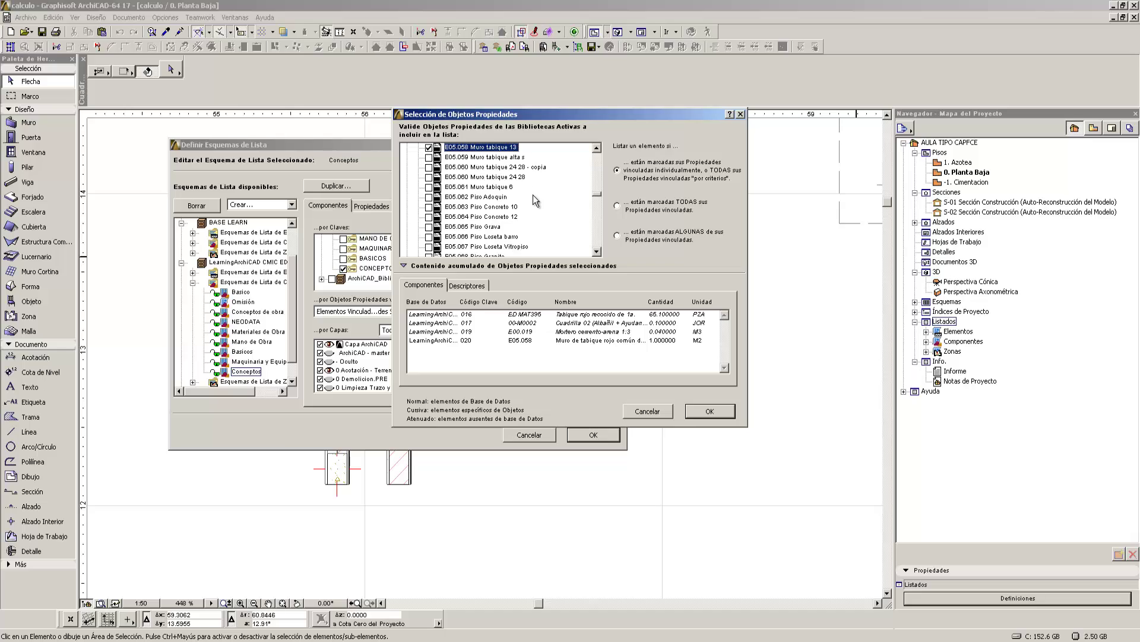
pyautogui.click(710, 411)
pyautogui.click(710, 411)
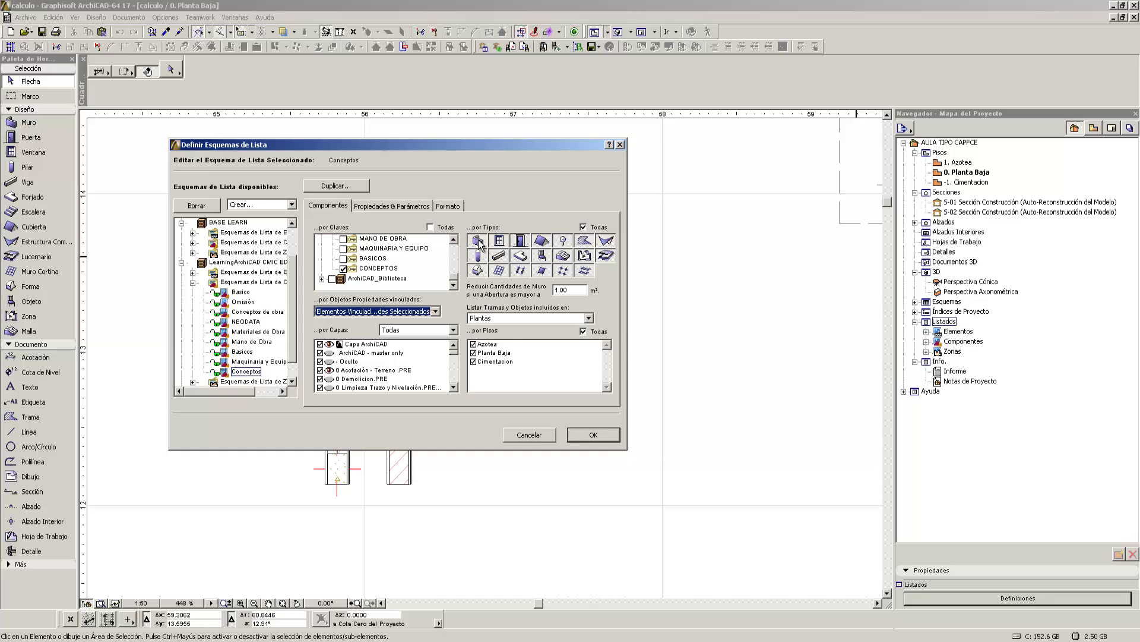
# - Add the property object E09.004 Cancelería aluminio from Biblioteca ArchiCAD 17 to the linked objects filtering the Conceptos scheme
pyautogui.click(436, 311)
pyautogui.click(381, 322)
pyautogui.click(436, 311)
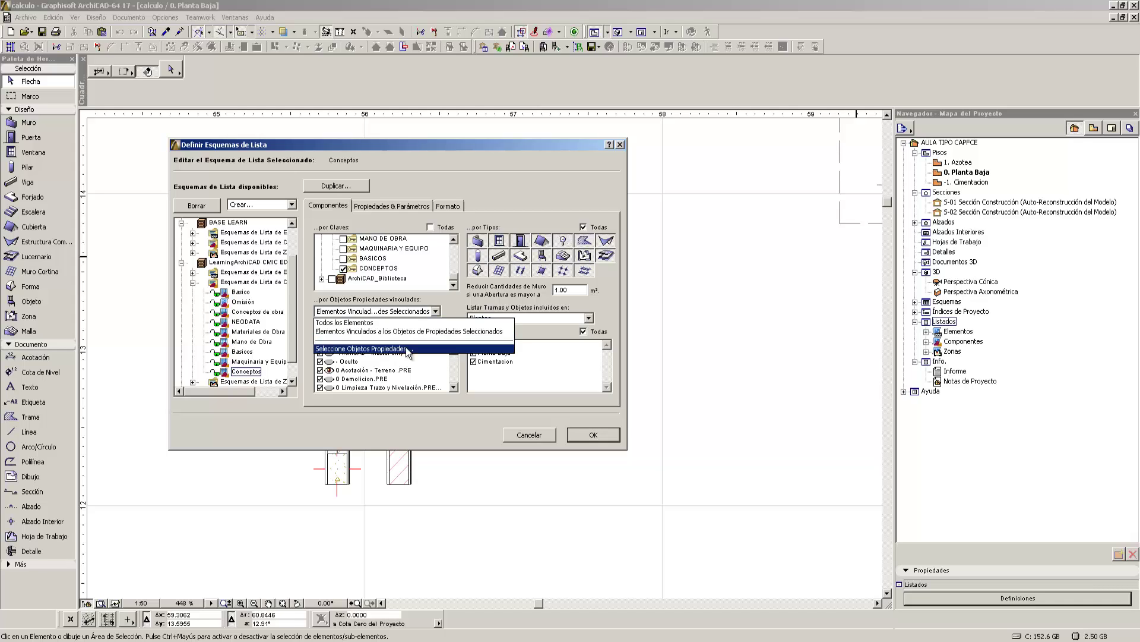
pyautogui.click(380, 349)
pyautogui.moveTo(597, 197); pyautogui.dragTo(598, 236)
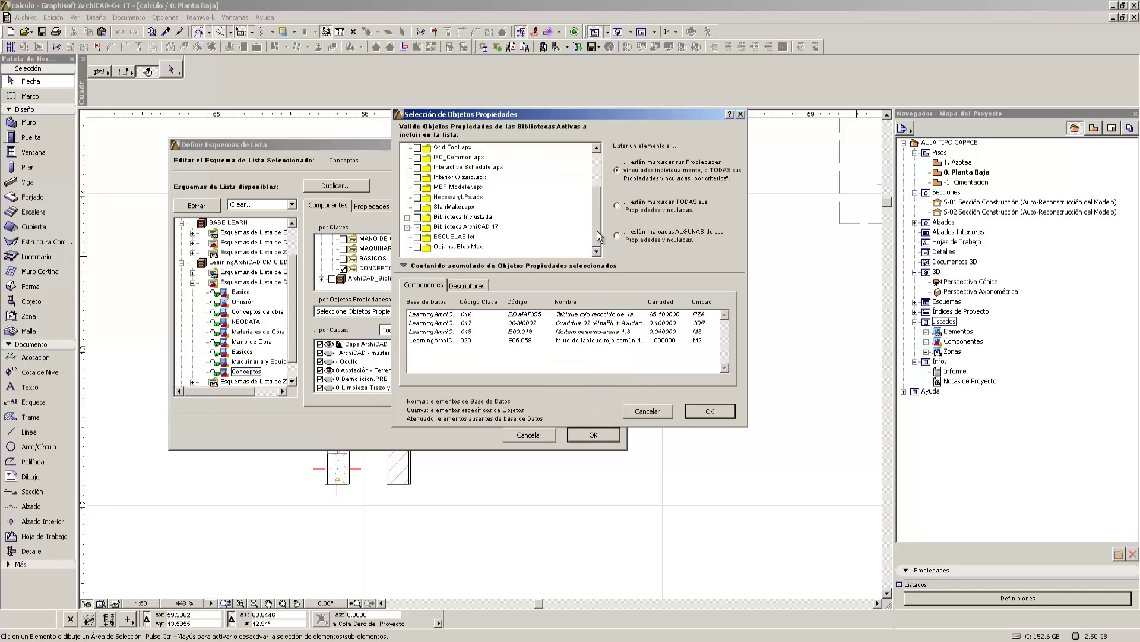
pyautogui.click(408, 226)
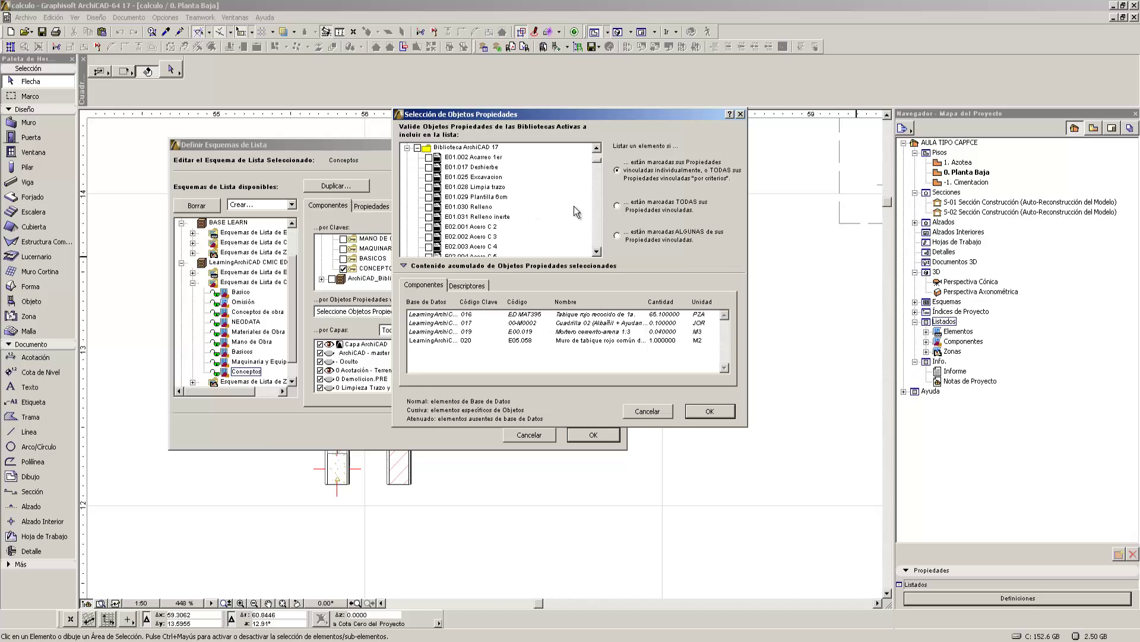
pyautogui.moveTo(598, 164); pyautogui.dragTo(598, 195)
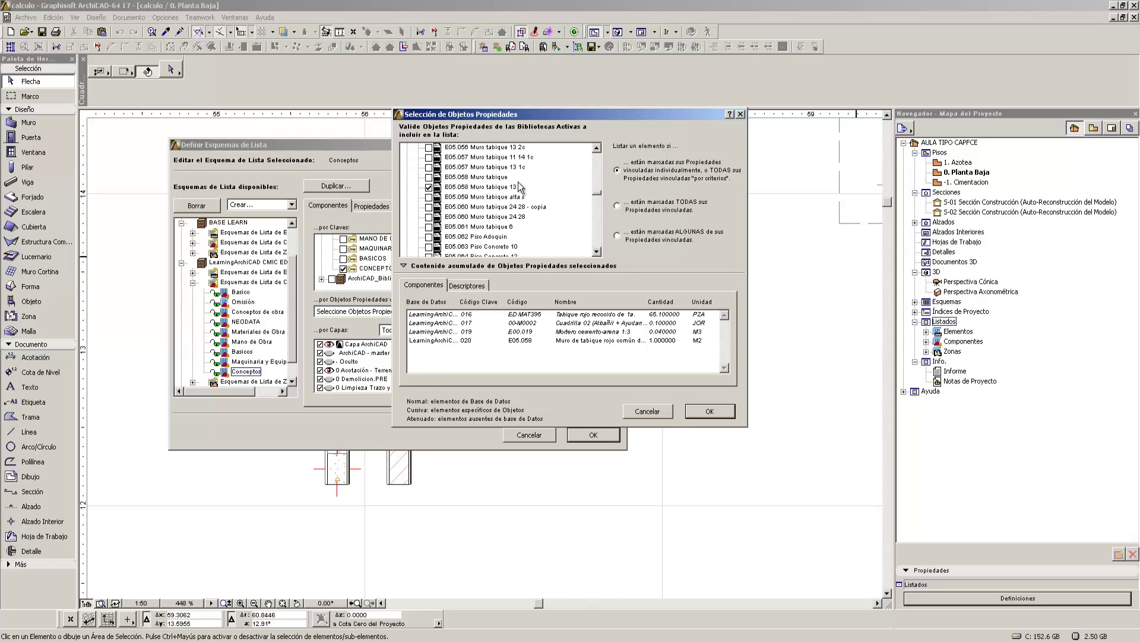
pyautogui.click(597, 211)
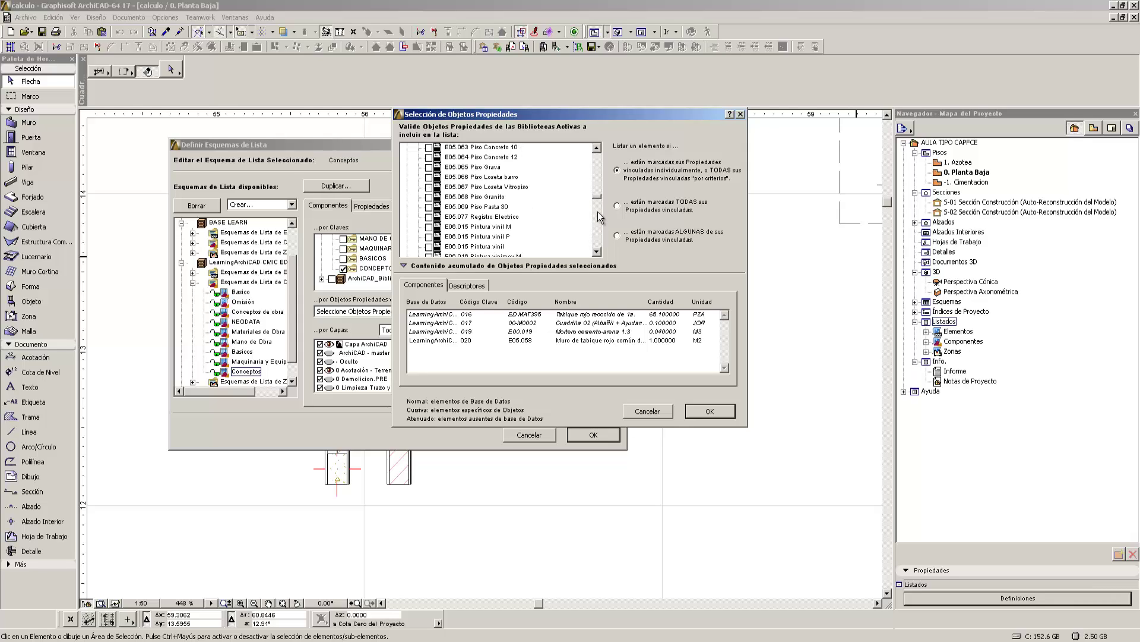
pyautogui.click(597, 211)
pyautogui.click(598, 221)
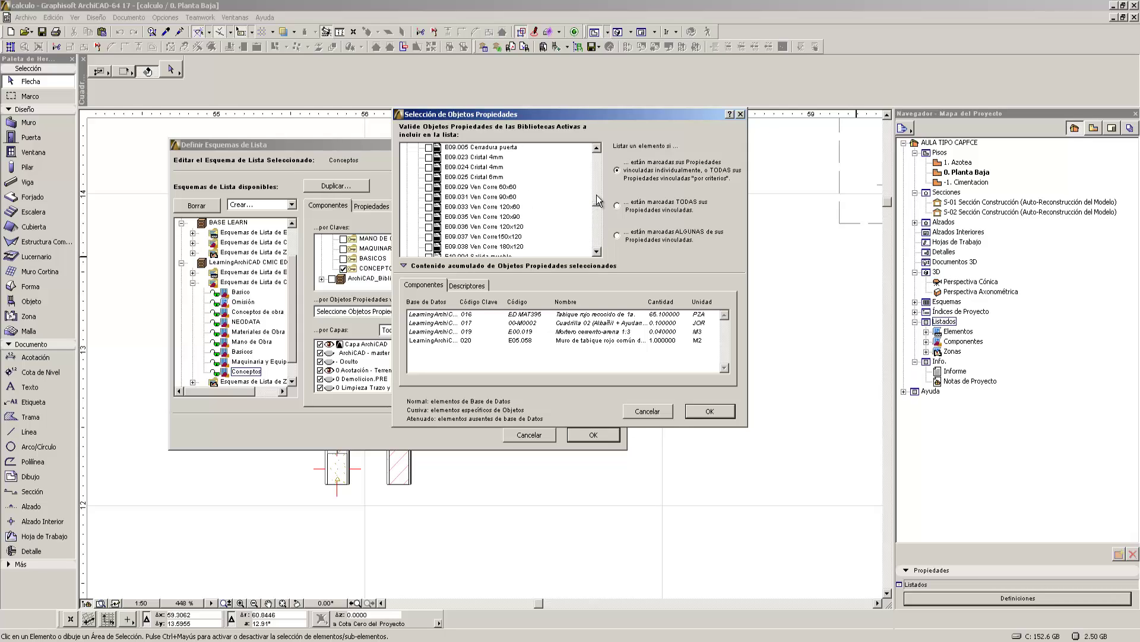
pyautogui.scroll(3, 598, 201)
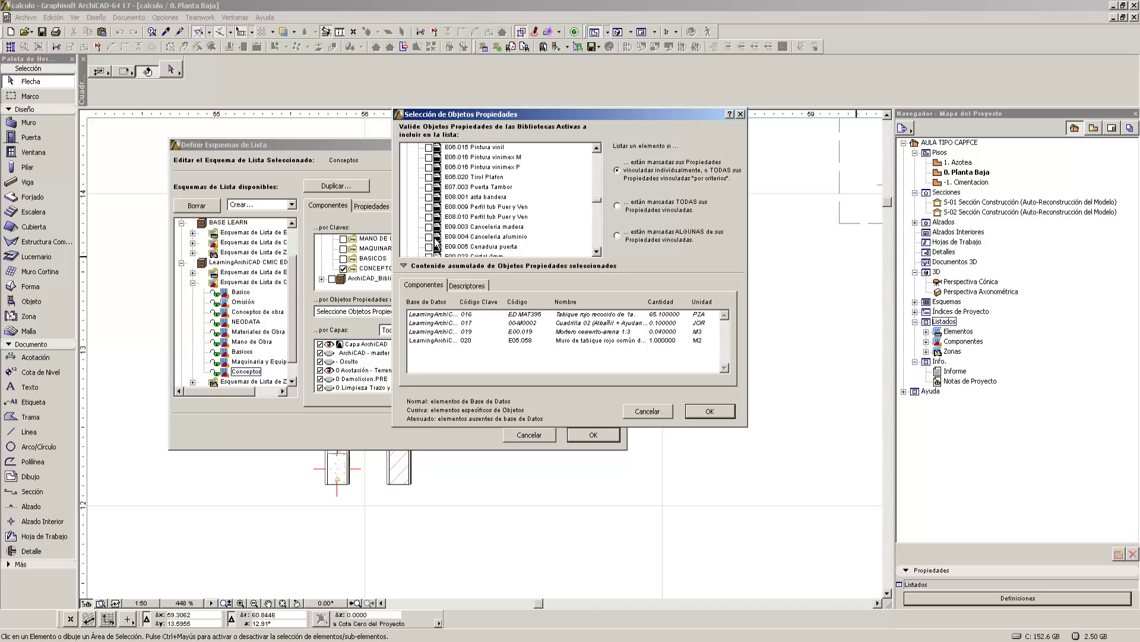
pyautogui.click(429, 237)
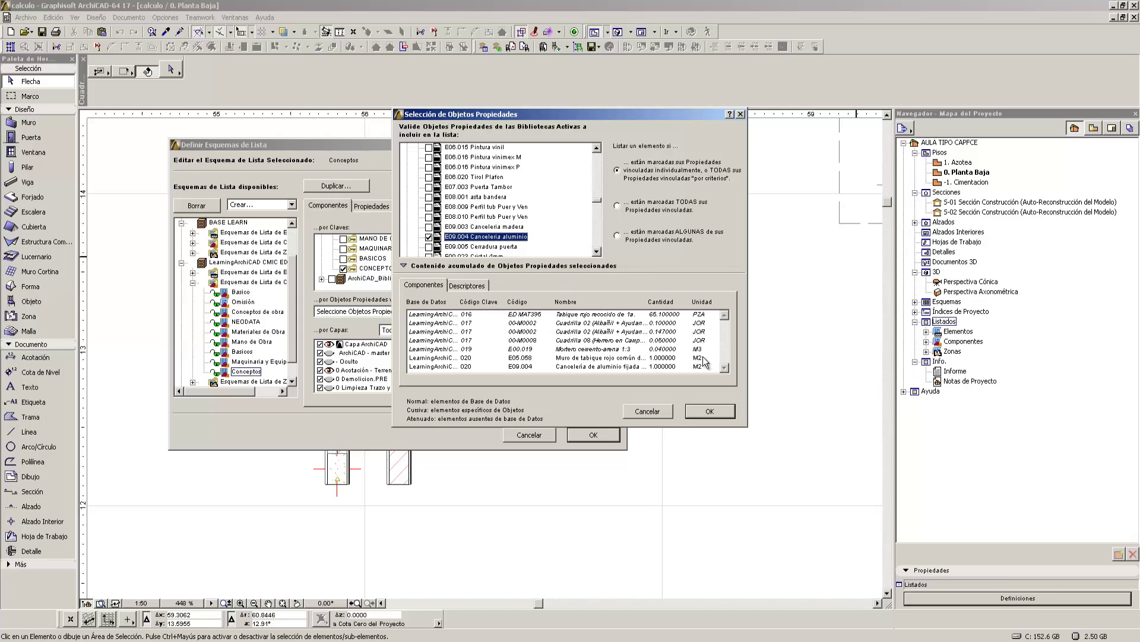
pyautogui.click(710, 411)
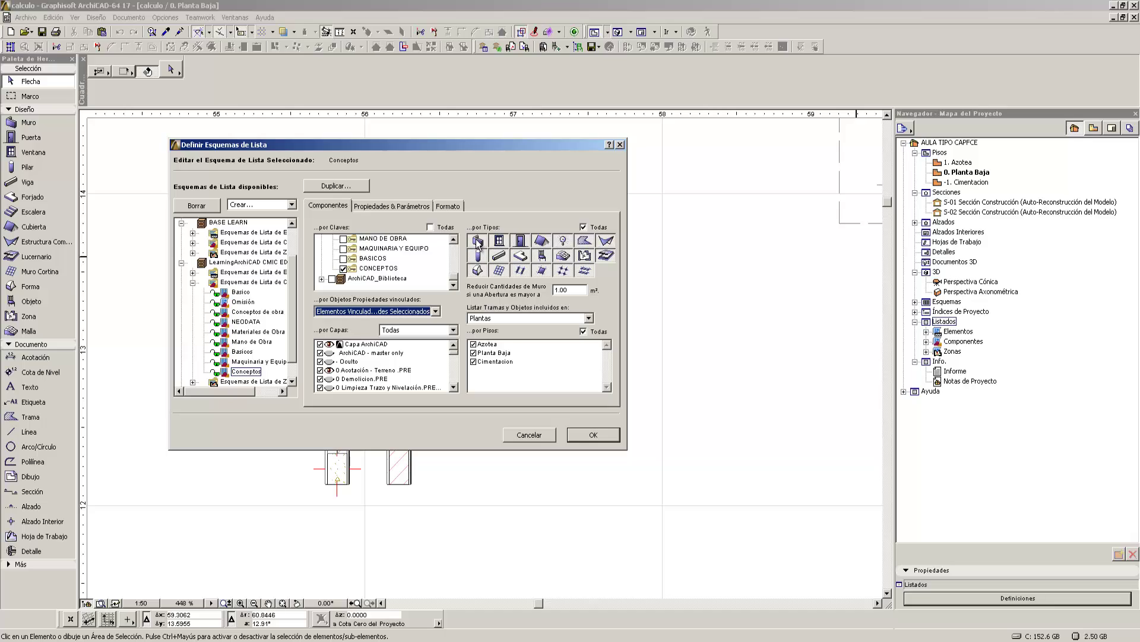
# - Review the element type filter and the viewpoint options for listing fills and objects, keeping Plantas
pyautogui.click(584, 226)
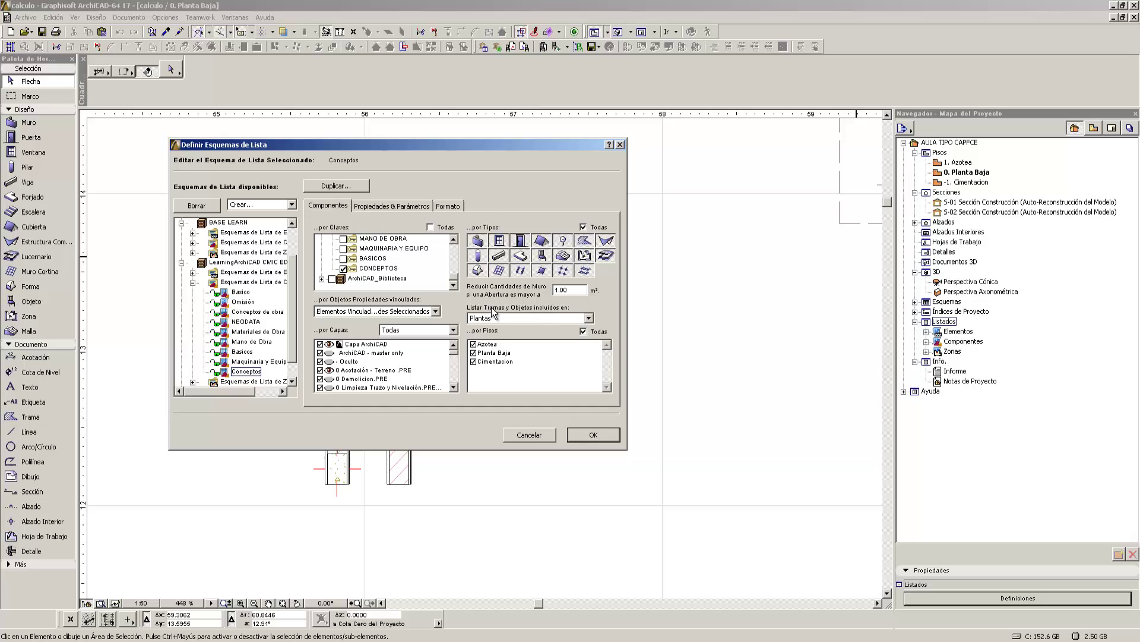
pyautogui.click(589, 318)
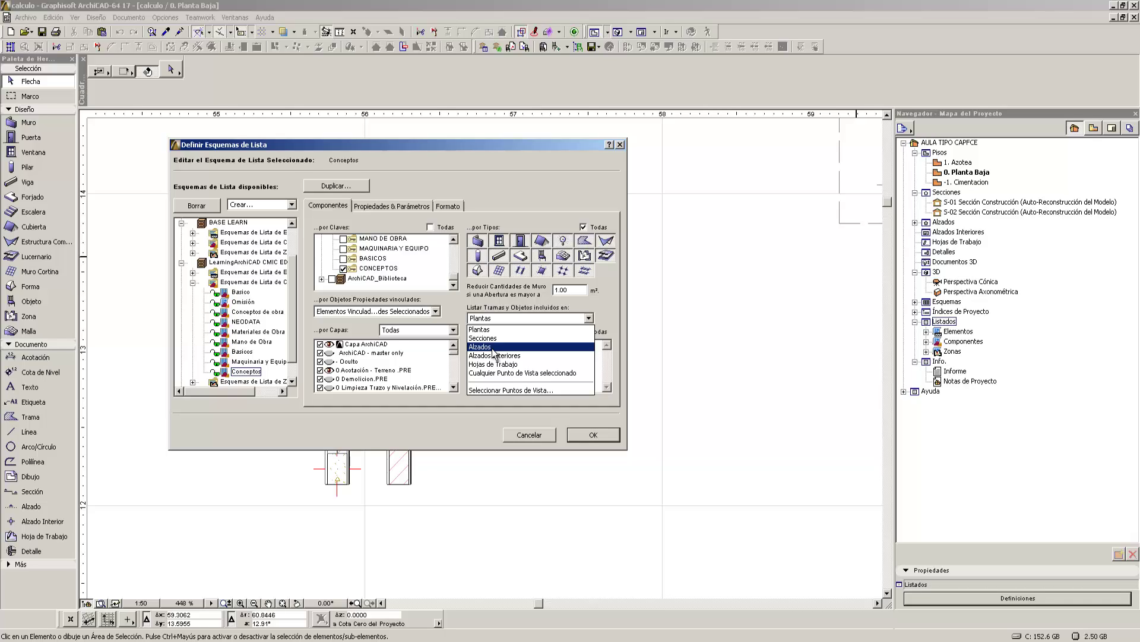
pyautogui.click(513, 319)
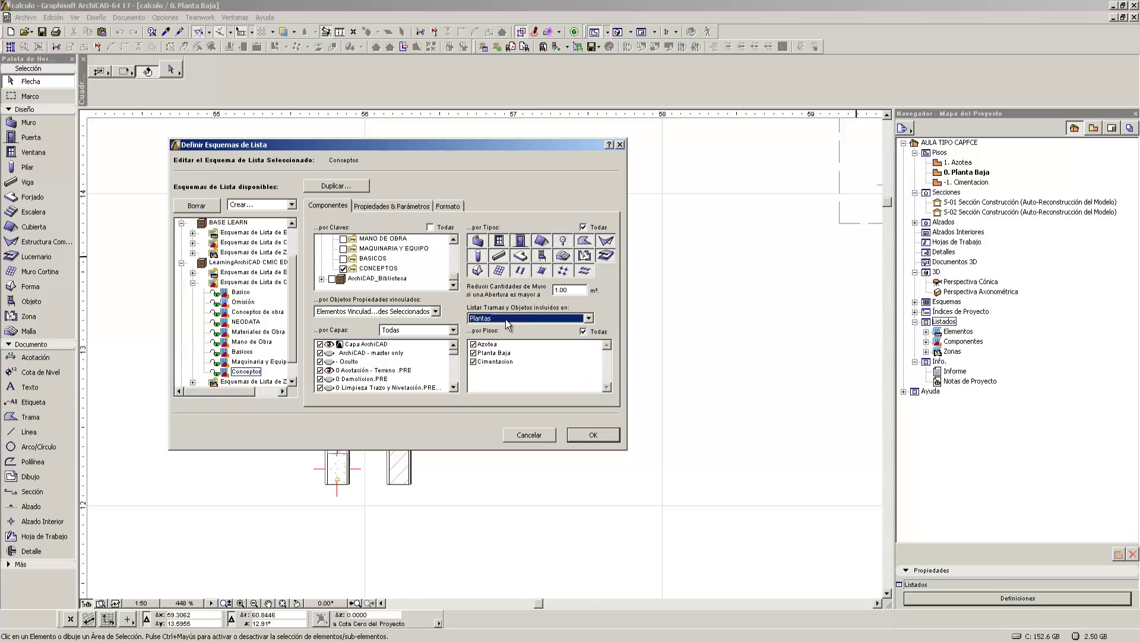
pyautogui.click(502, 316)
pyautogui.click(501, 316)
# - Limit the Conceptos scheme to selected layers and include only the layer 2 Estructura - Muros.EST
pyautogui.moveTo(457, 352); pyautogui.dragTo(454, 367)
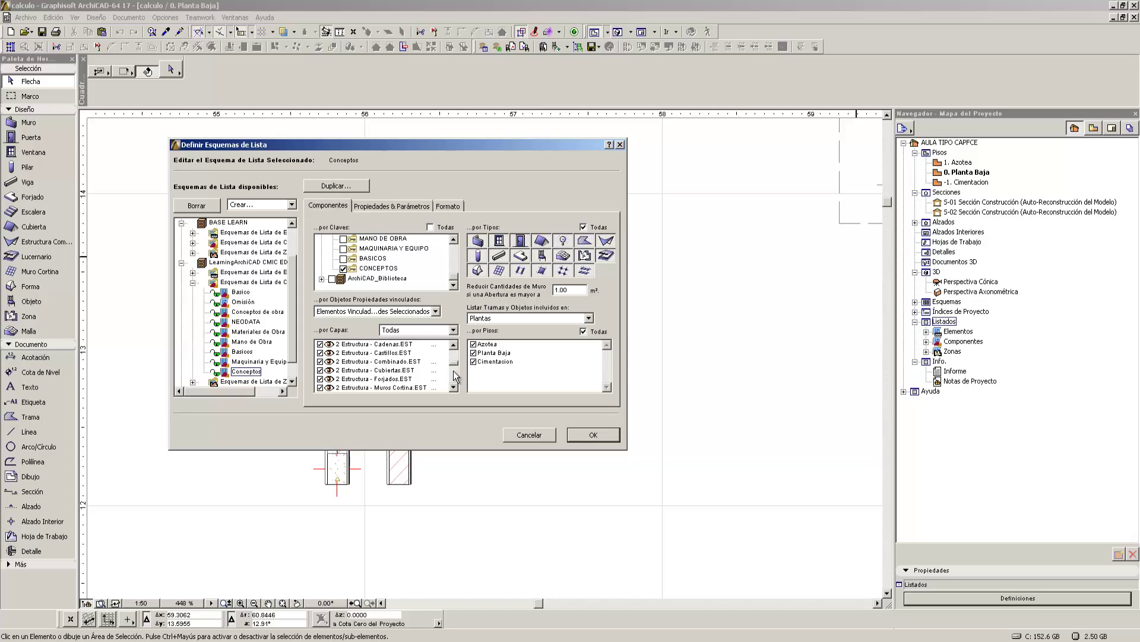
pyautogui.click(454, 370)
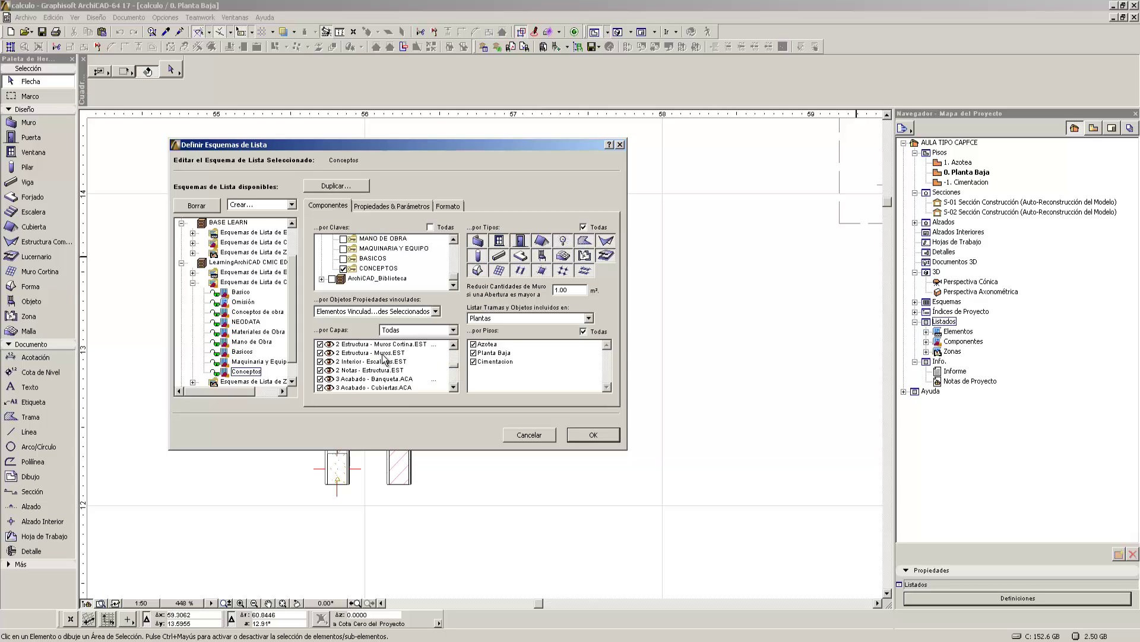
pyautogui.click(437, 331)
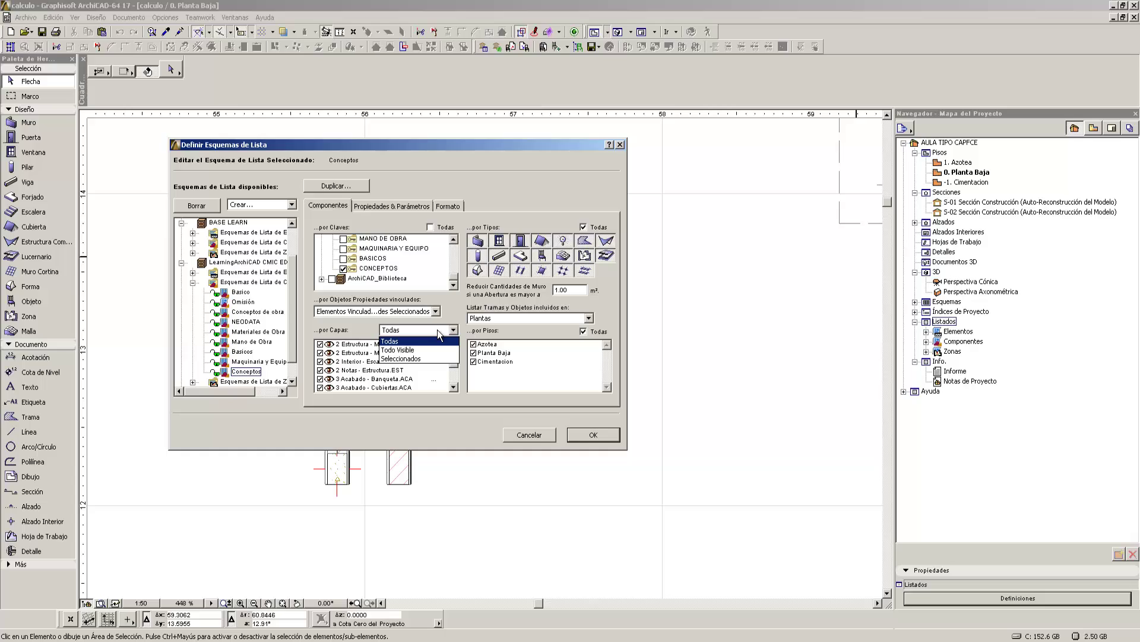
pyautogui.click(414, 361)
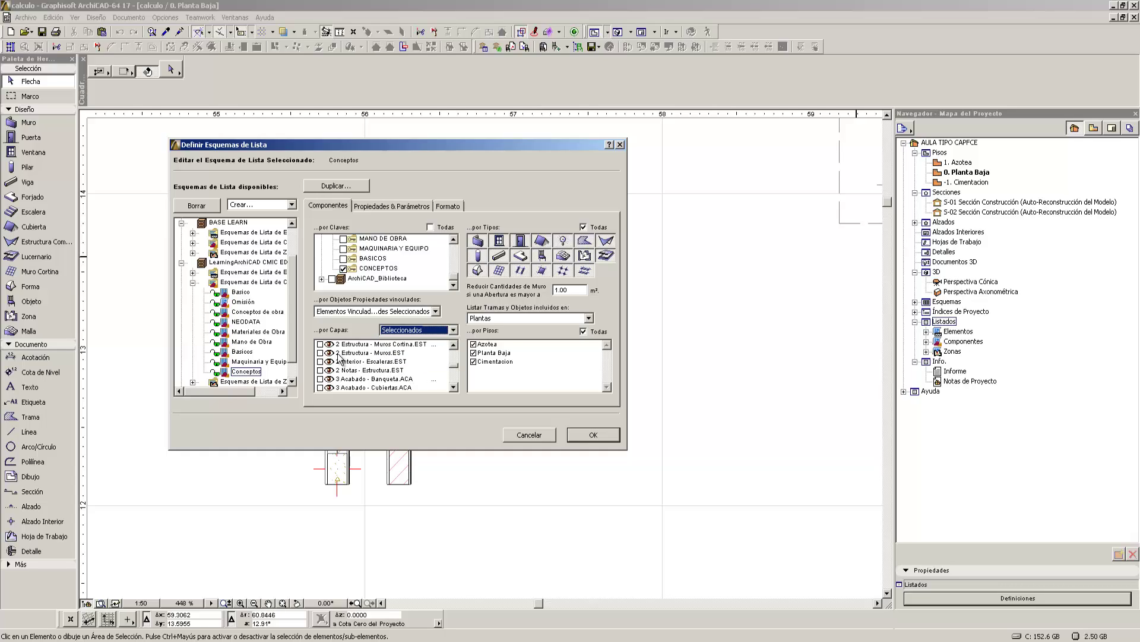
pyautogui.click(361, 354)
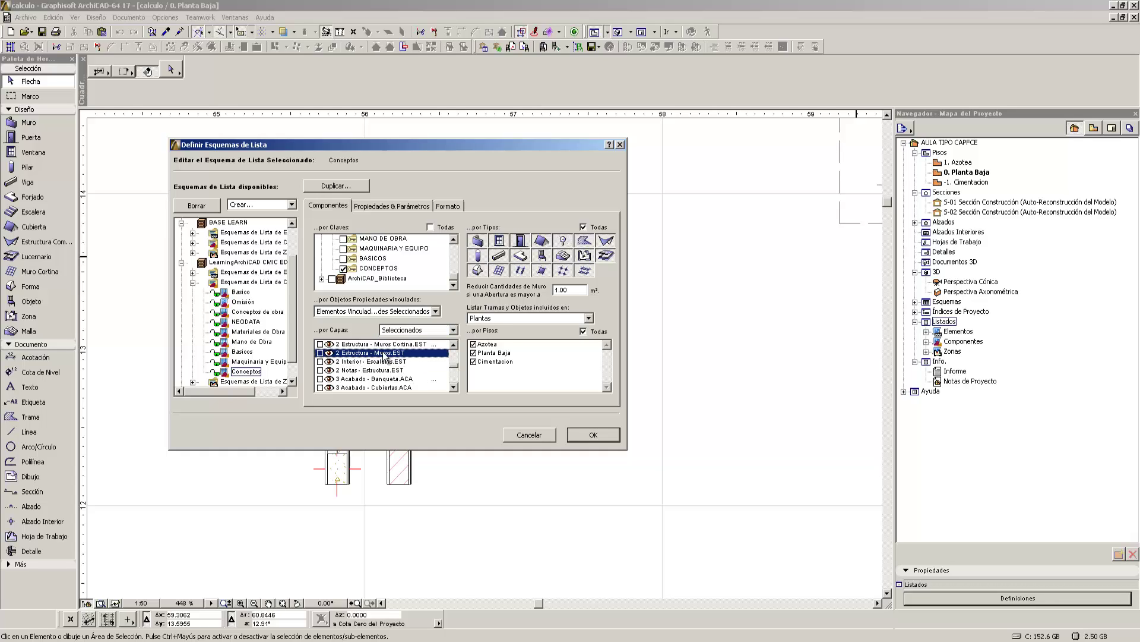
pyautogui.click(320, 353)
# - Review the component options in the scheme's properties and parameters, keep Todos, and accept the list scheme definitions
pyautogui.click(390, 205)
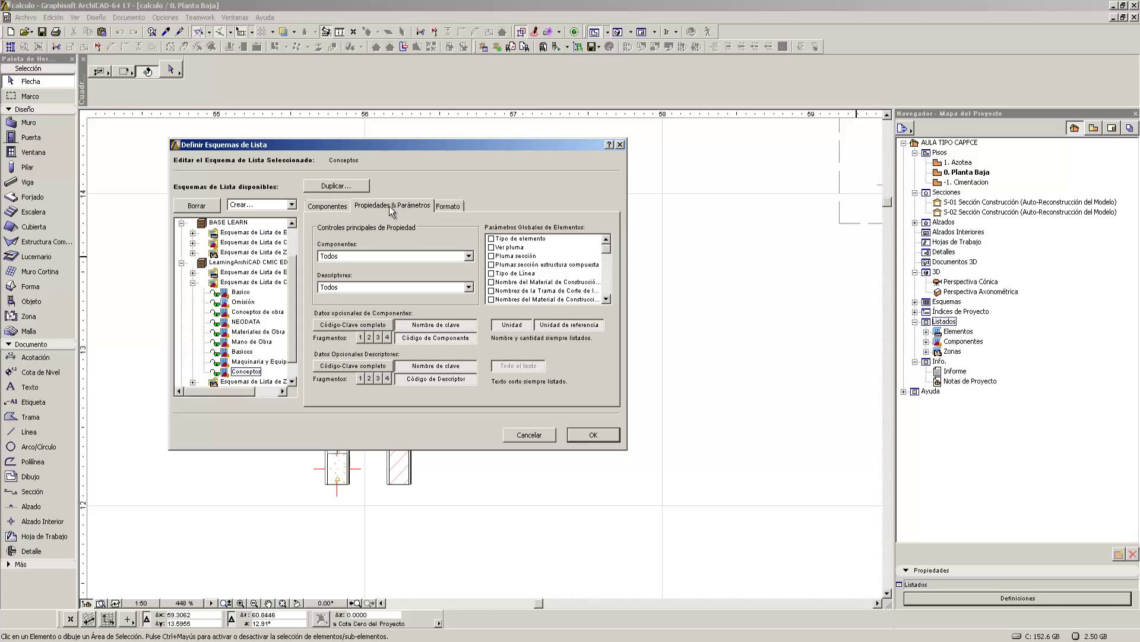
pyautogui.click(365, 255)
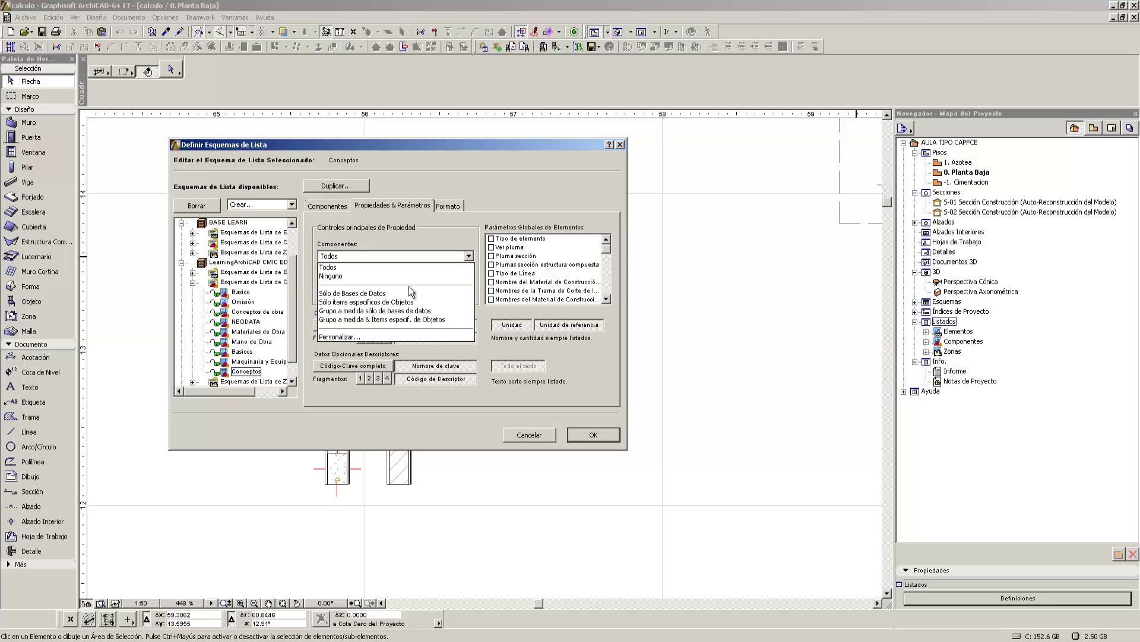
pyautogui.click(472, 393)
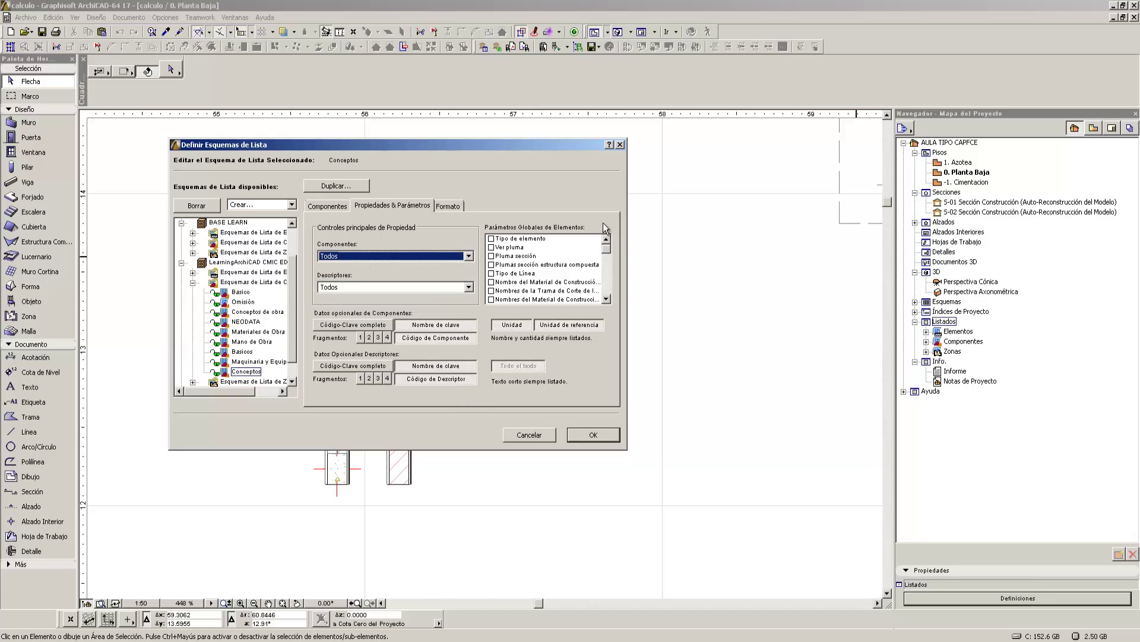
pyautogui.click(600, 435)
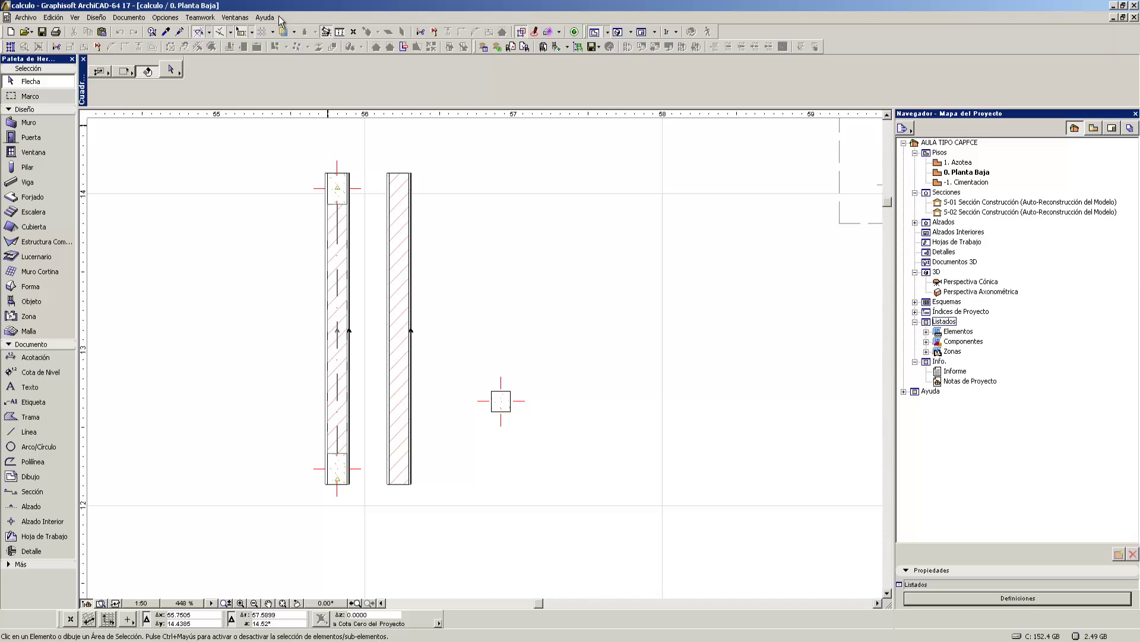
# - Show the Calculo toolbar
pyautogui.click(236, 17)
pyautogui.moveTo(231, 89)
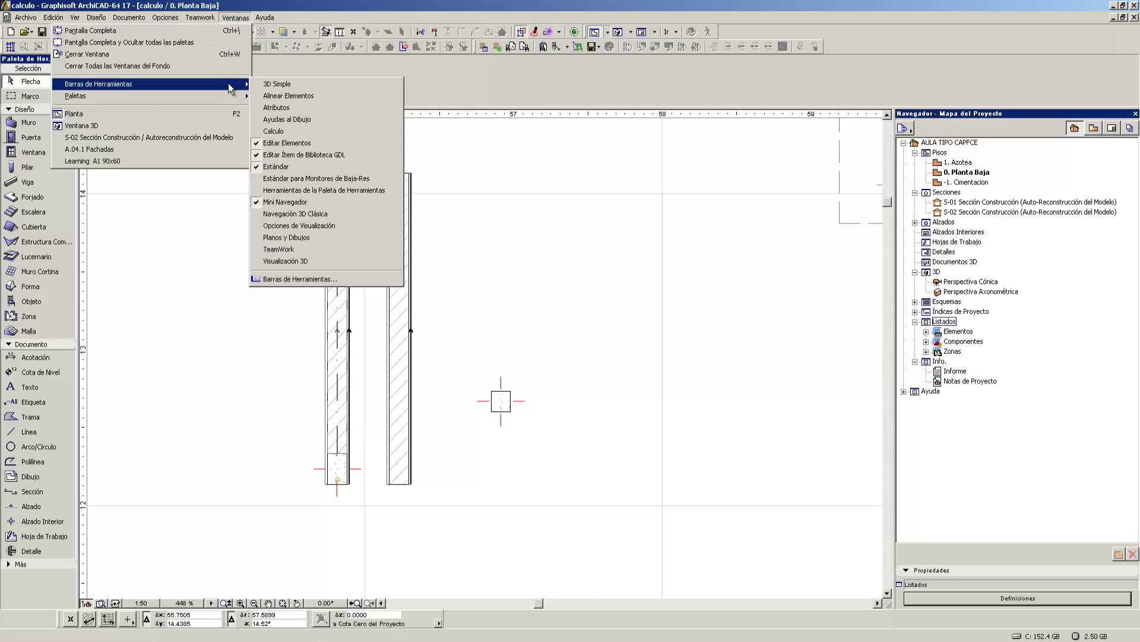
pyautogui.click(276, 130)
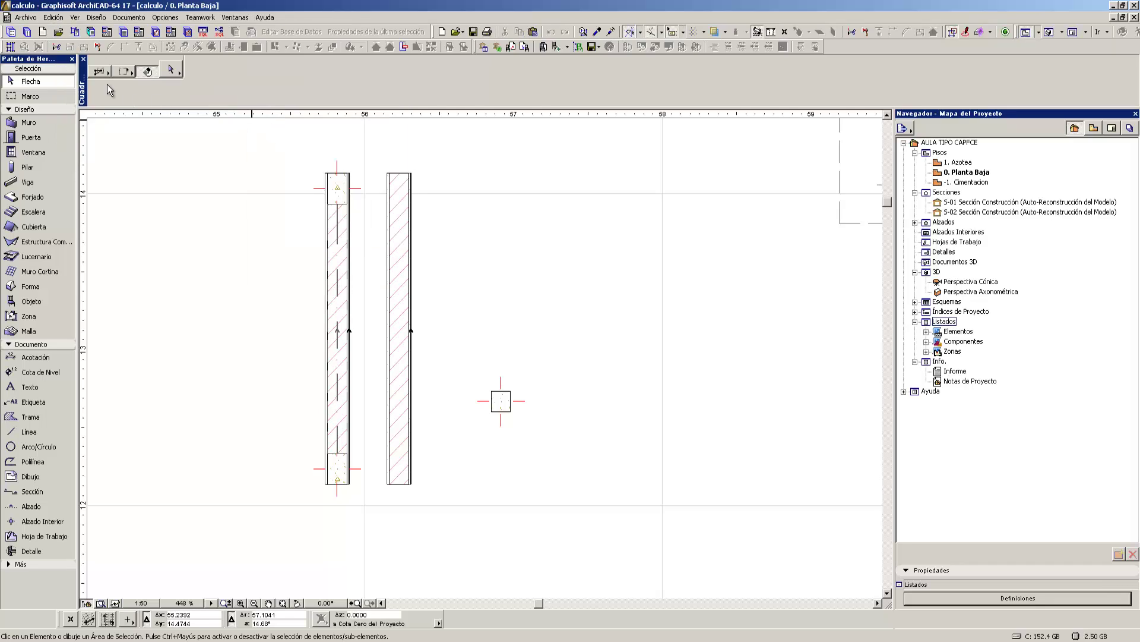
# - Open the library item E05.058 Muro tabique .gsm from the 05 Albañilería folder
pyautogui.click(59, 34)
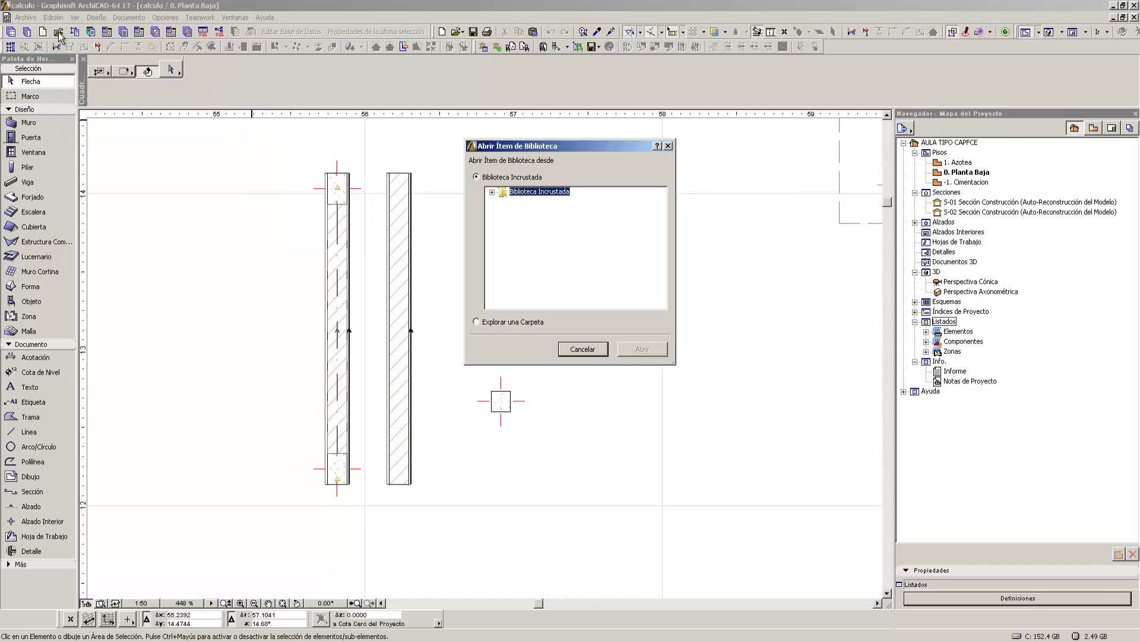
pyautogui.click(529, 320)
pyautogui.click(630, 347)
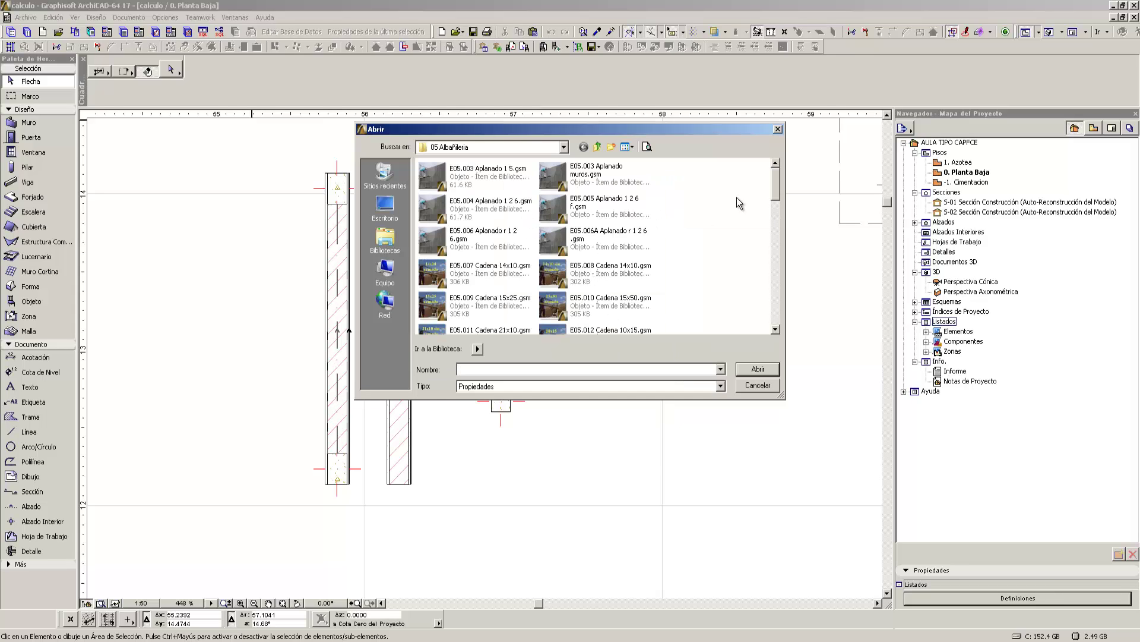
pyautogui.moveTo(774, 187); pyautogui.dragTo(775, 274)
pyautogui.click(612, 285)
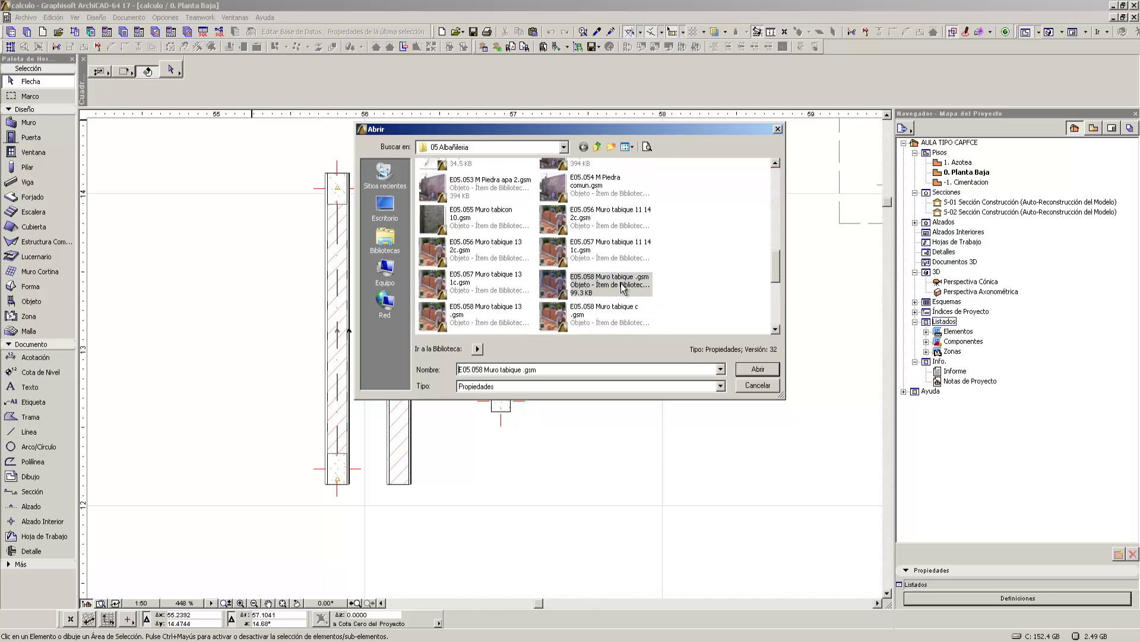
pyautogui.click(758, 369)
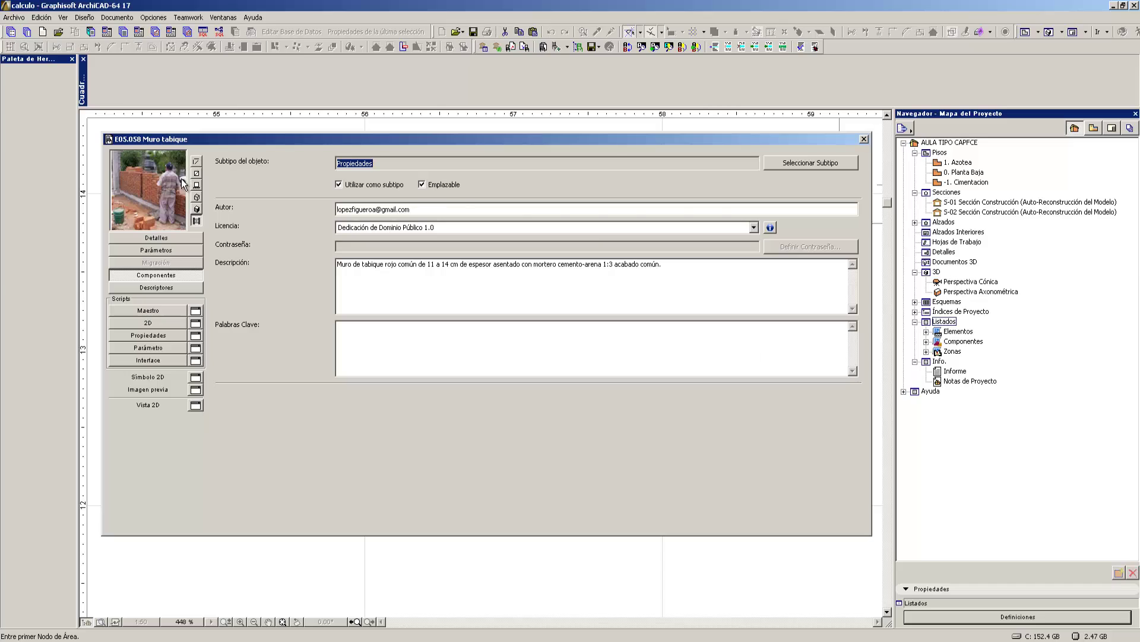
# - Examine the component rows of the E05.058 Muro tabique object, widening the database column to read its full names
pyautogui.click(169, 277)
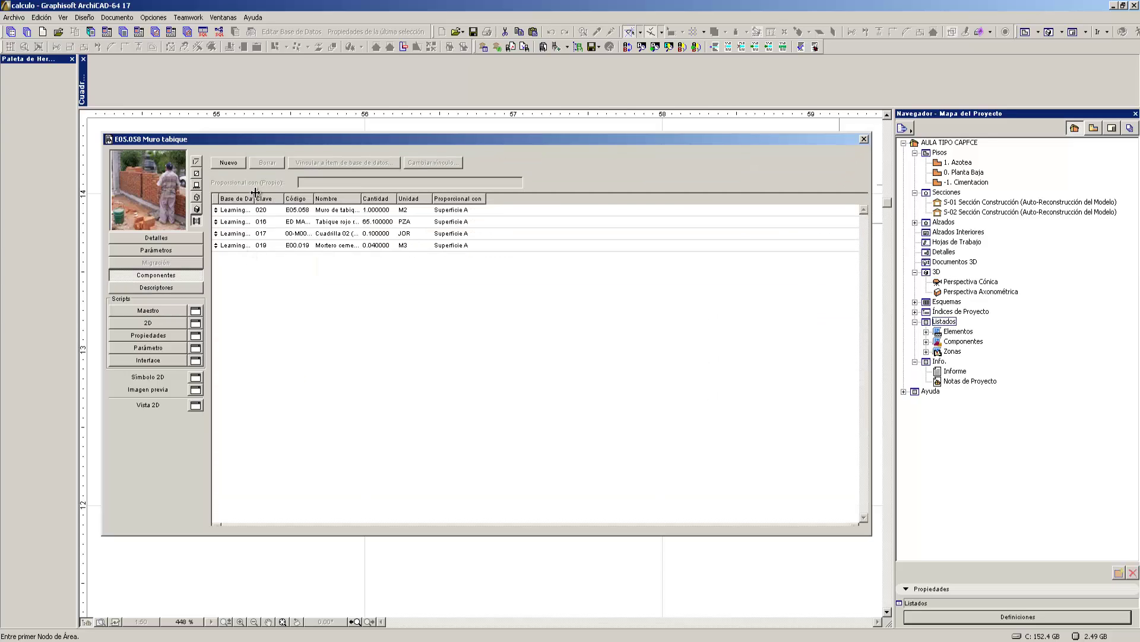
pyautogui.moveTo(254, 198); pyautogui.dragTo(304, 202)
pyautogui.click(267, 211)
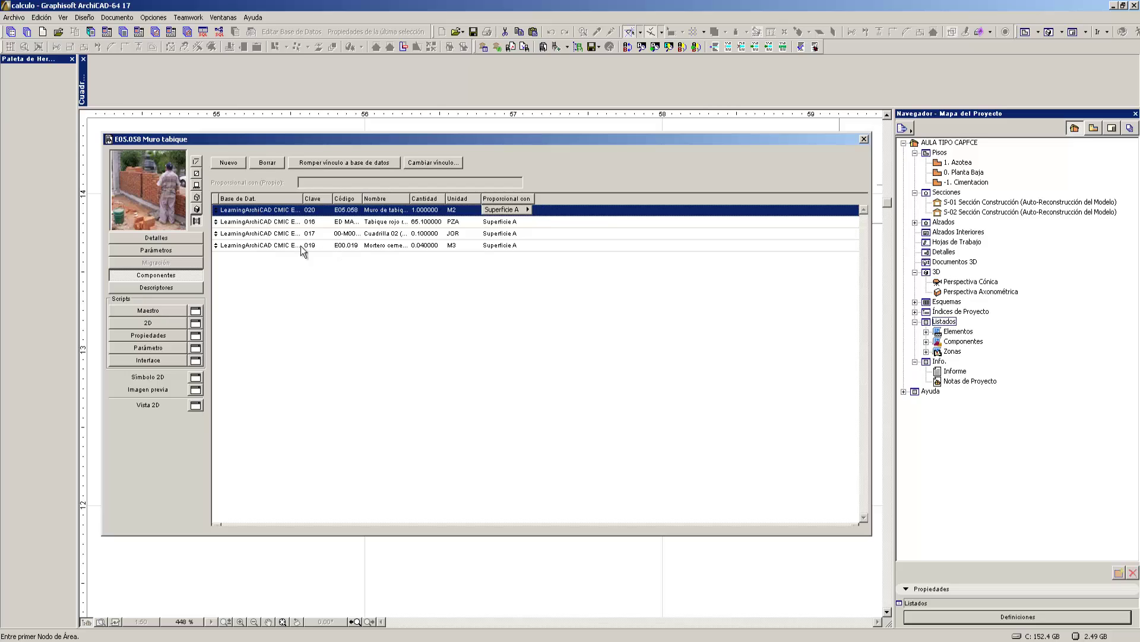
pyautogui.click(279, 245)
pyautogui.click(276, 233)
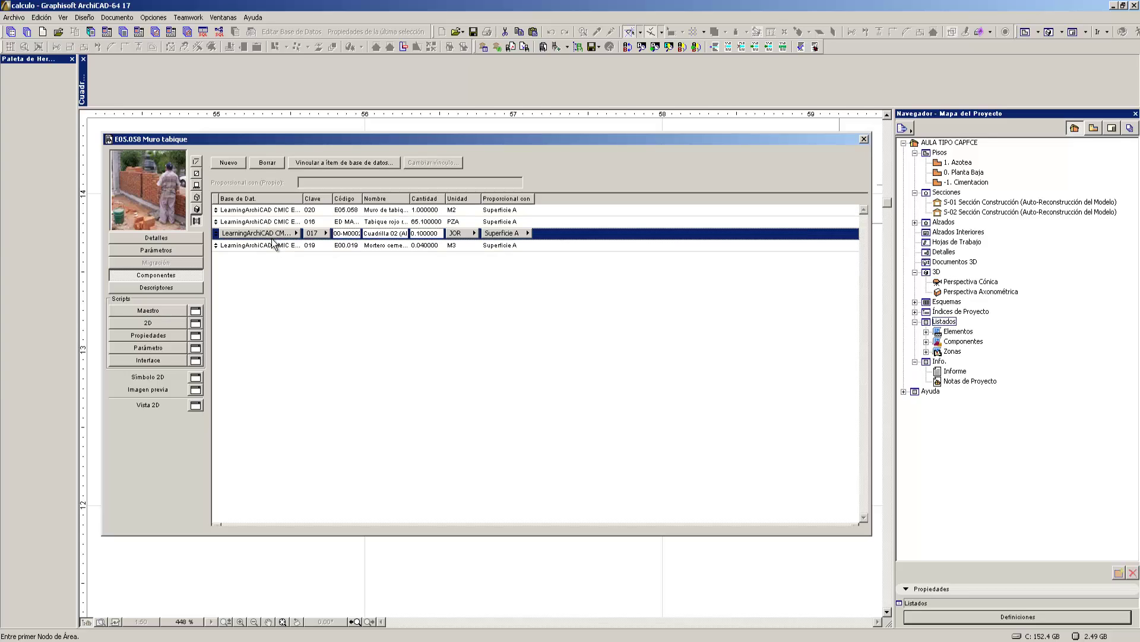
pyautogui.click(279, 222)
pyautogui.moveTo(301, 198)
pyautogui.mouseDown()
pyautogui.moveTo(349, 198)
pyautogui.moveTo(324, 198)
pyautogui.mouseUp()
pyautogui.click(288, 234)
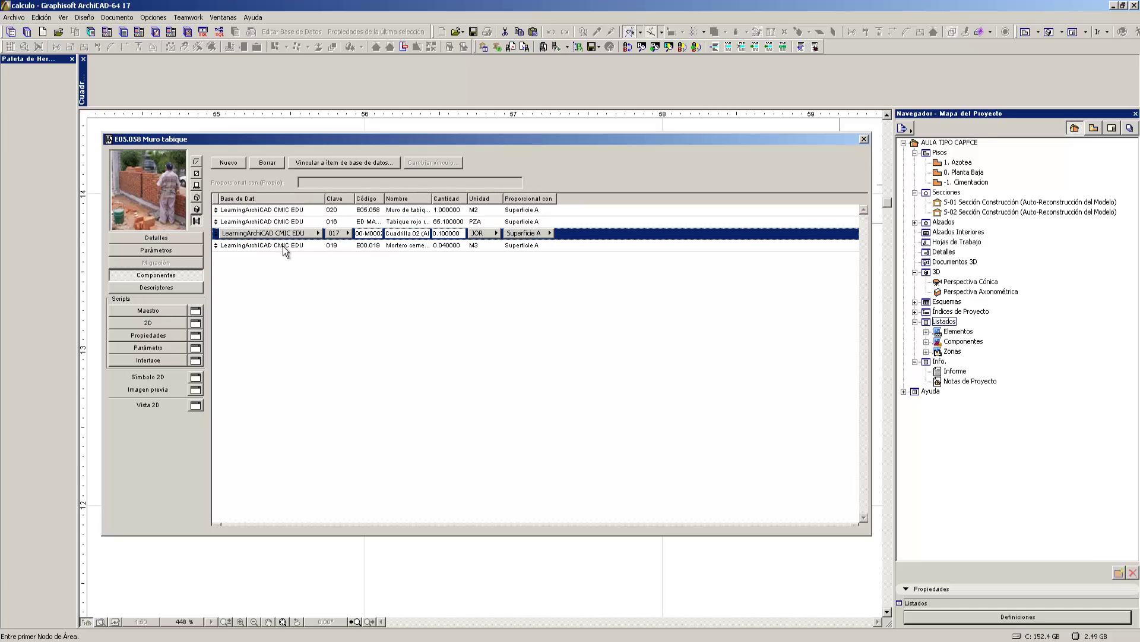
pyautogui.click(283, 245)
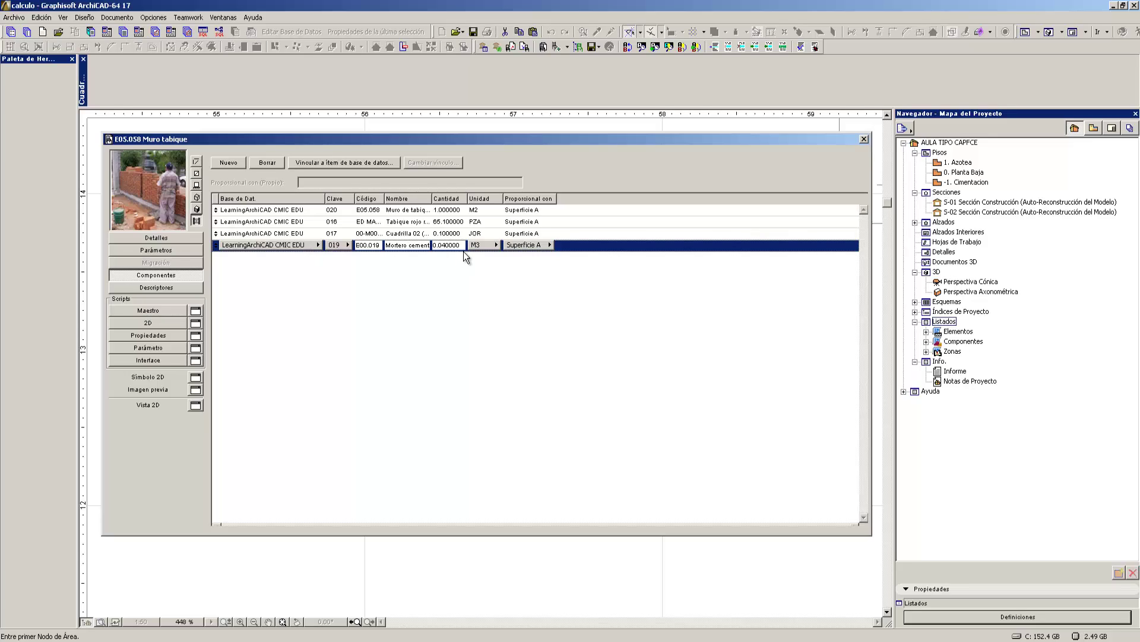
pyautogui.moveTo(462, 245); pyautogui.dragTo(428, 247)
pyautogui.click(418, 275)
# - Add a new component row to the Muro tabique object, keeping the Por defecto database and PERDIDO key, and widen the Clave column
pyautogui.click(229, 163)
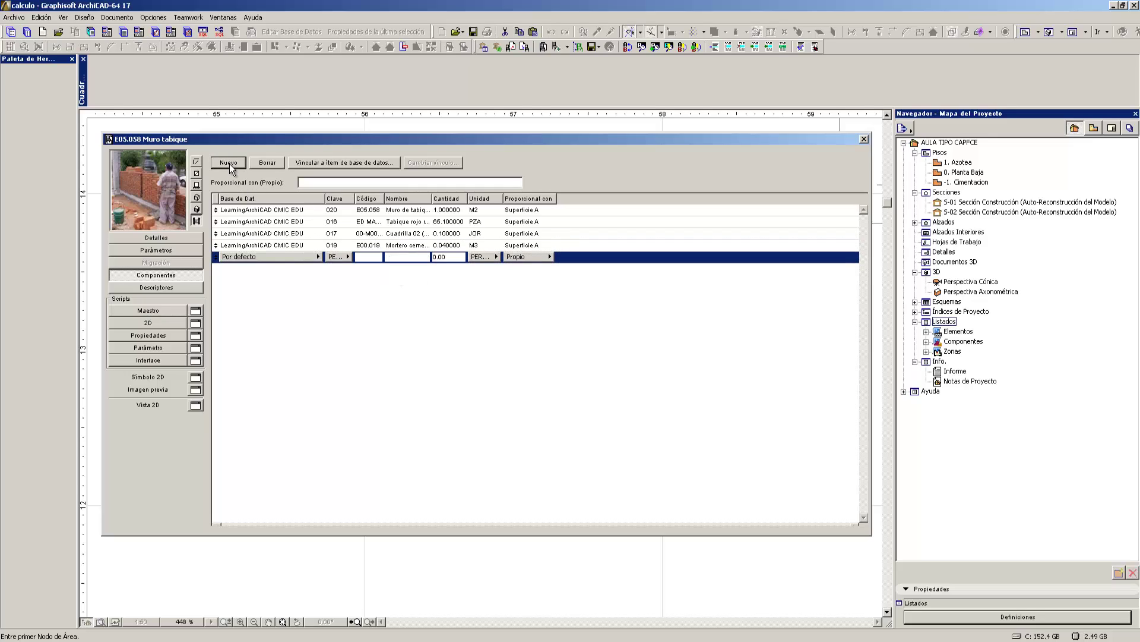
pyautogui.click(287, 261)
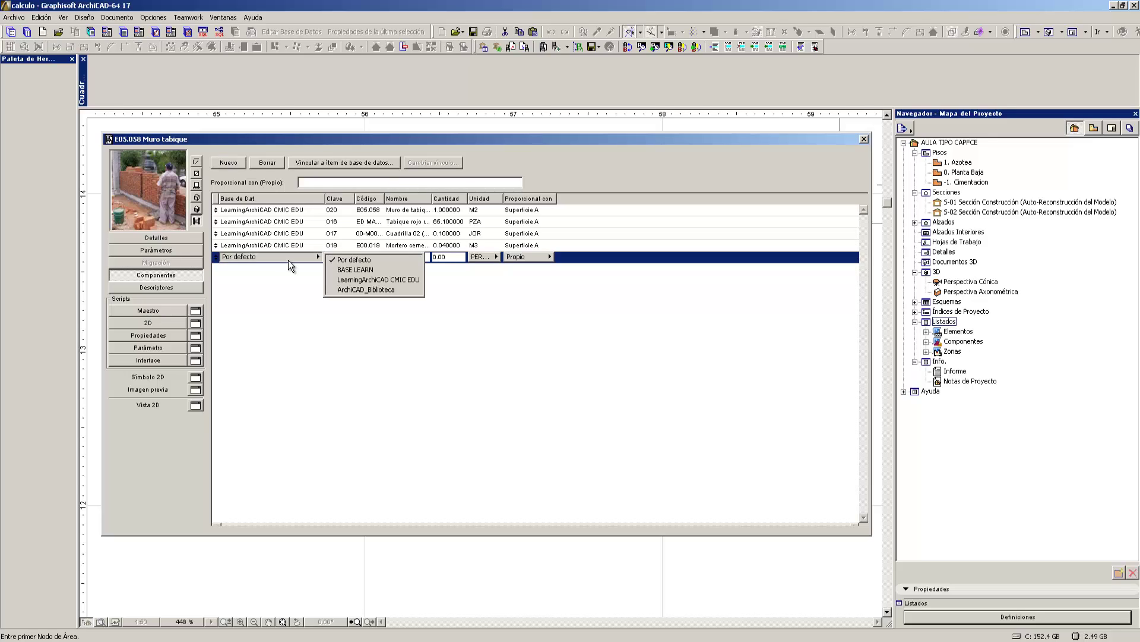
pyautogui.click(288, 261)
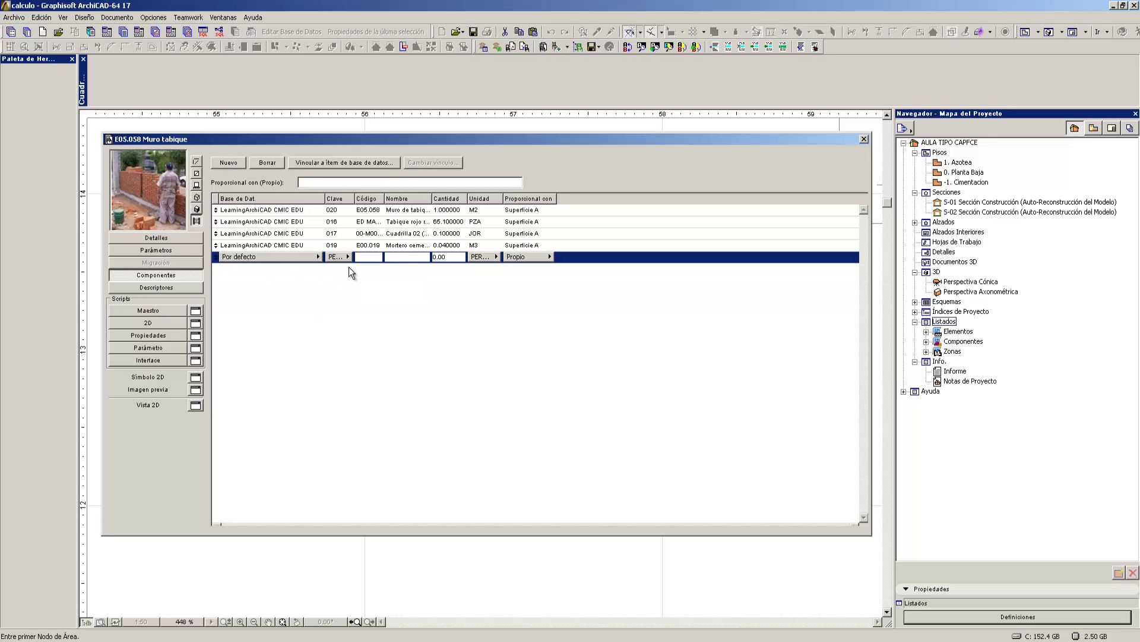
pyautogui.moveTo(356, 199); pyautogui.dragTo(381, 198)
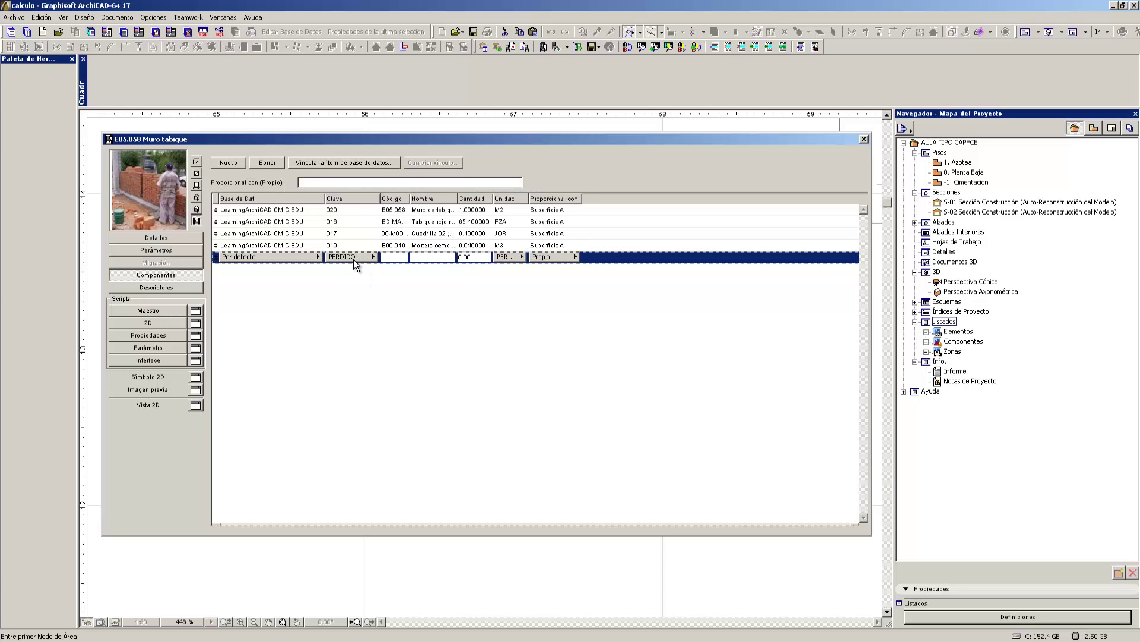
pyautogui.click(354, 259)
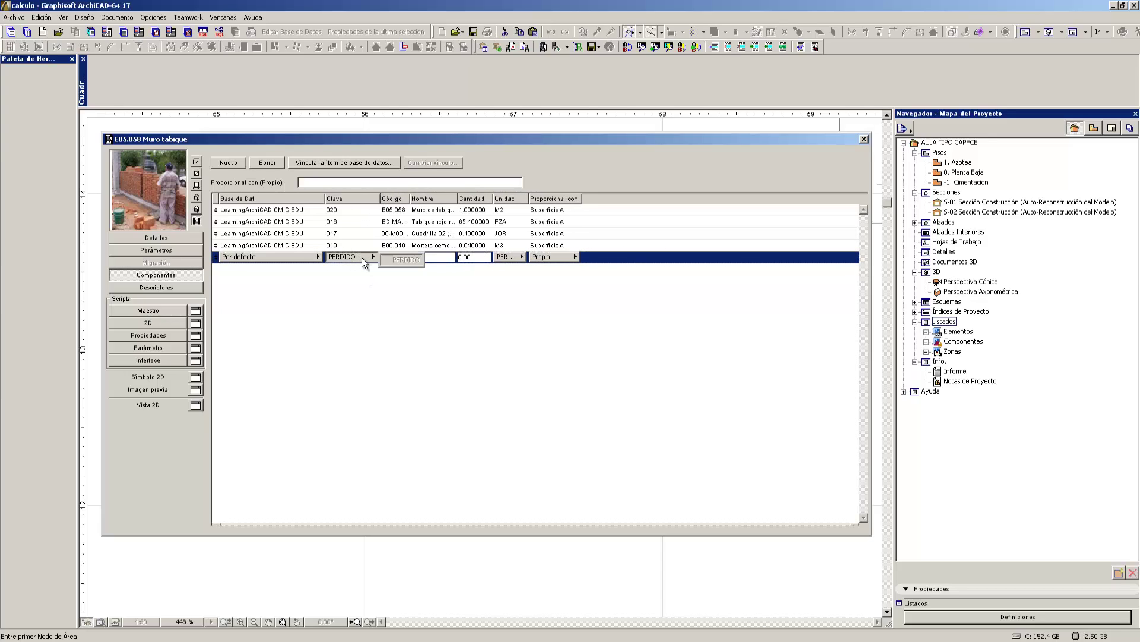
pyautogui.click(362, 258)
# - Give the new component the code PreMu, the name Costo de Muro and a quantity of 250
pyautogui.click(450, 257)
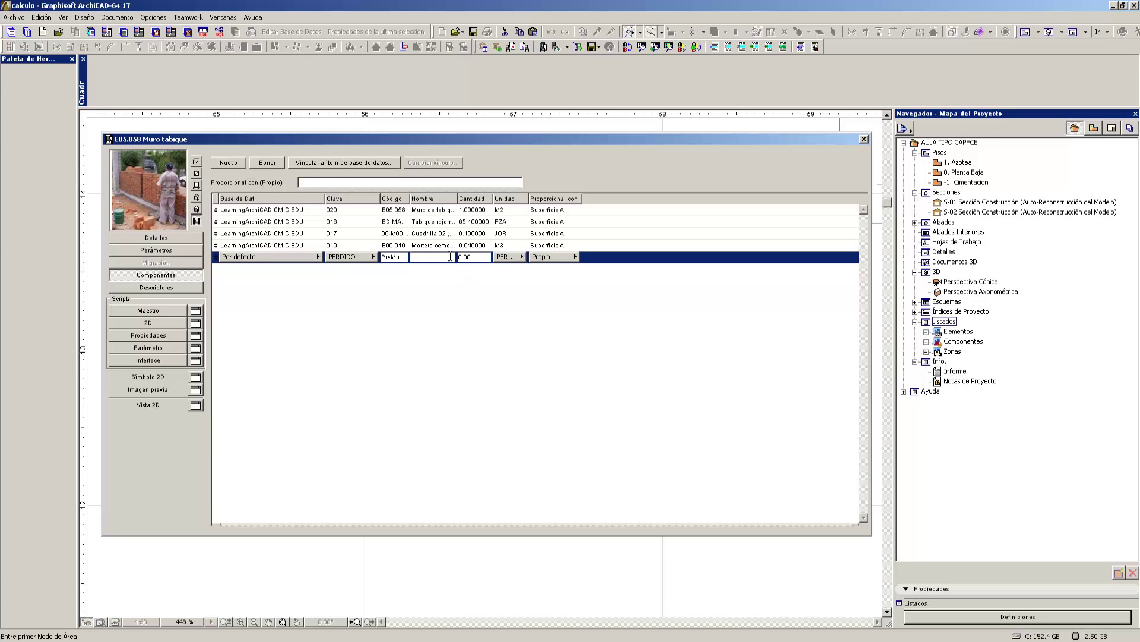
pyautogui.write('Costo de Muro')
pyautogui.press('Tab')
pyautogui.write('250')
pyautogui.press('Tab')
# - Make the Costo de Muro component proportional to Superficie A, and close the Muro tabique library item, saving its changes
pyautogui.click(536, 259)
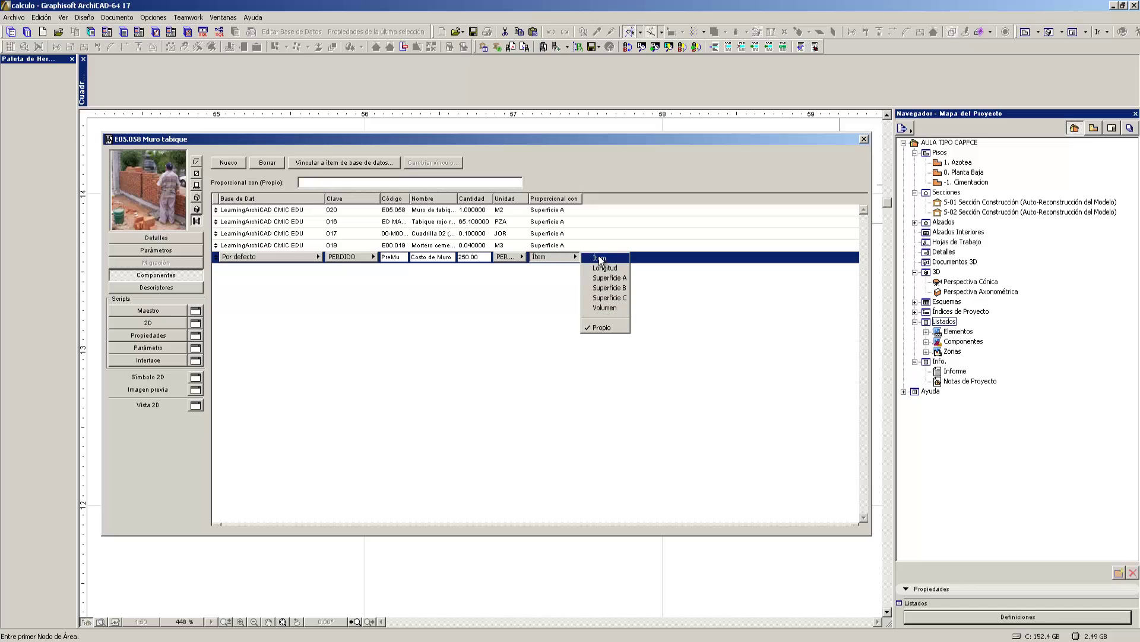
pyautogui.click(605, 278)
pyautogui.click(479, 255)
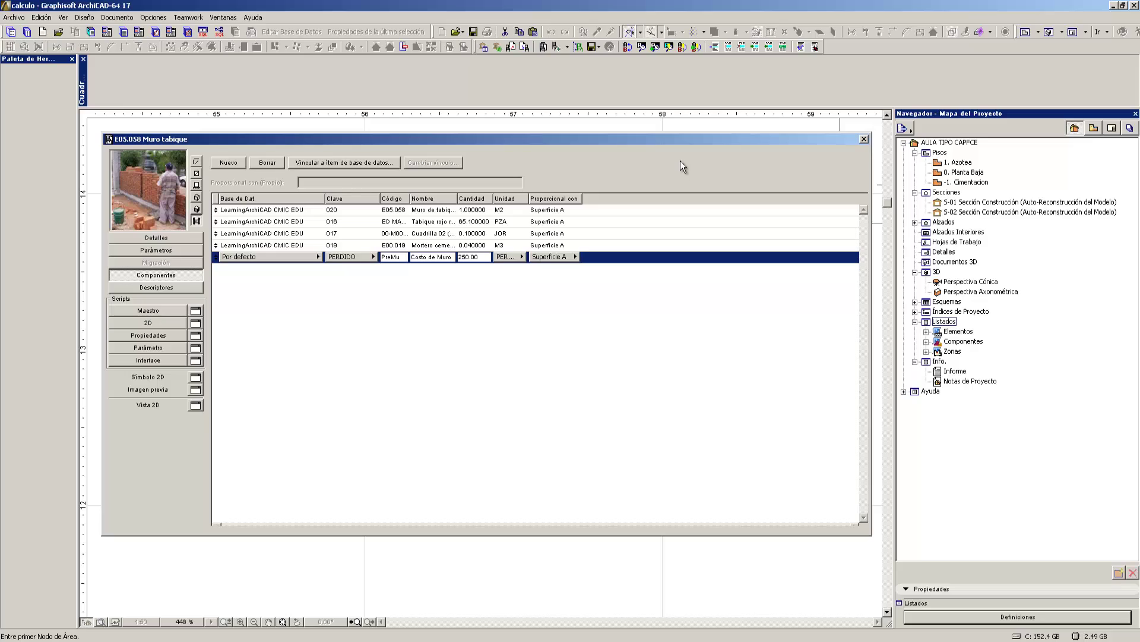
pyautogui.click(865, 139)
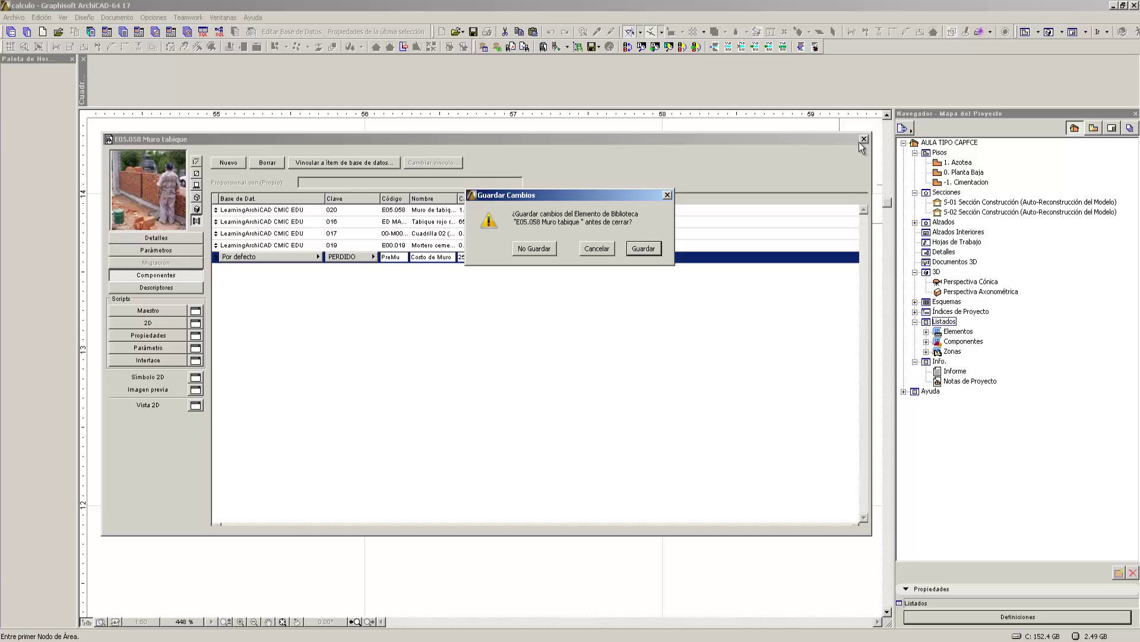
pyautogui.click(643, 249)
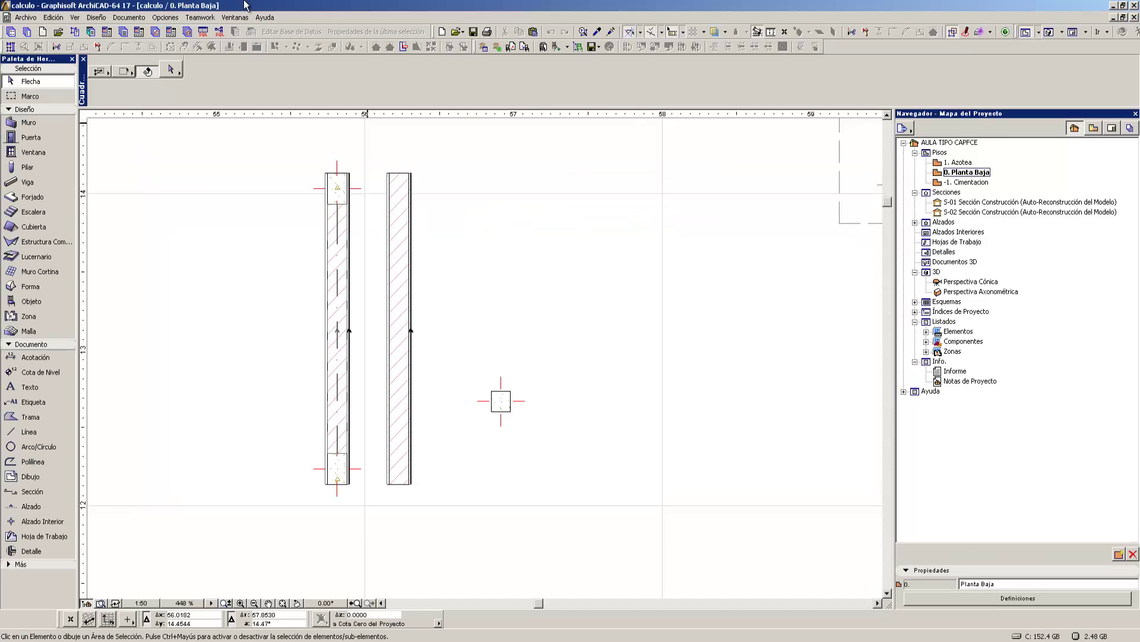
# - Open the Conceptos list scheme definition and choose Grupo a medida sólo de bases de datos for its components
pyautogui.click(945, 322)
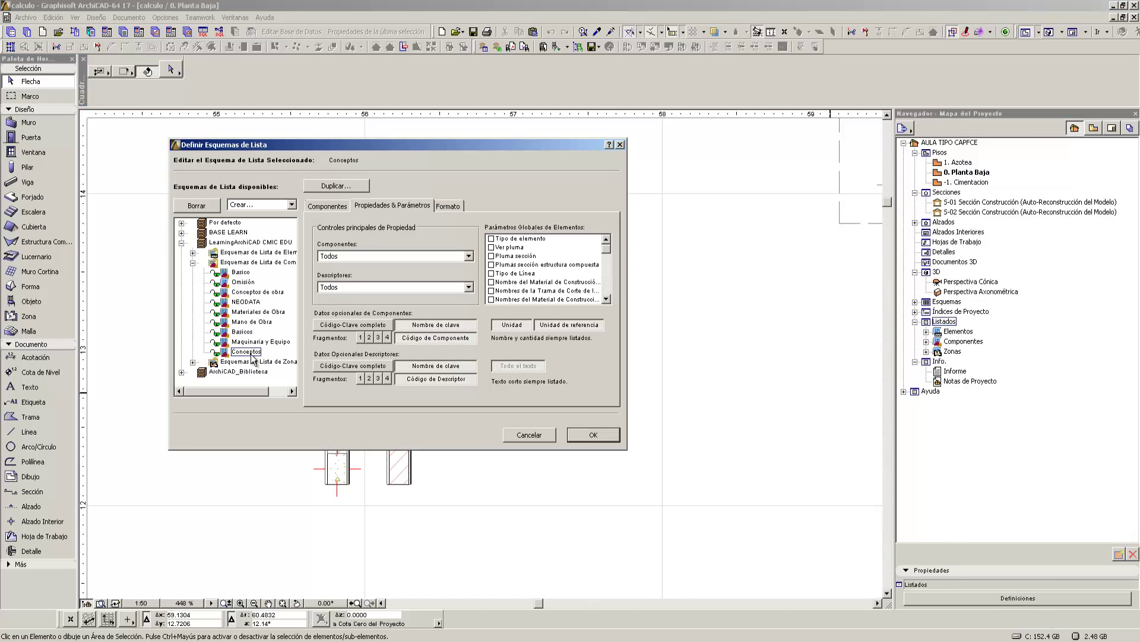
pyautogui.click(346, 254)
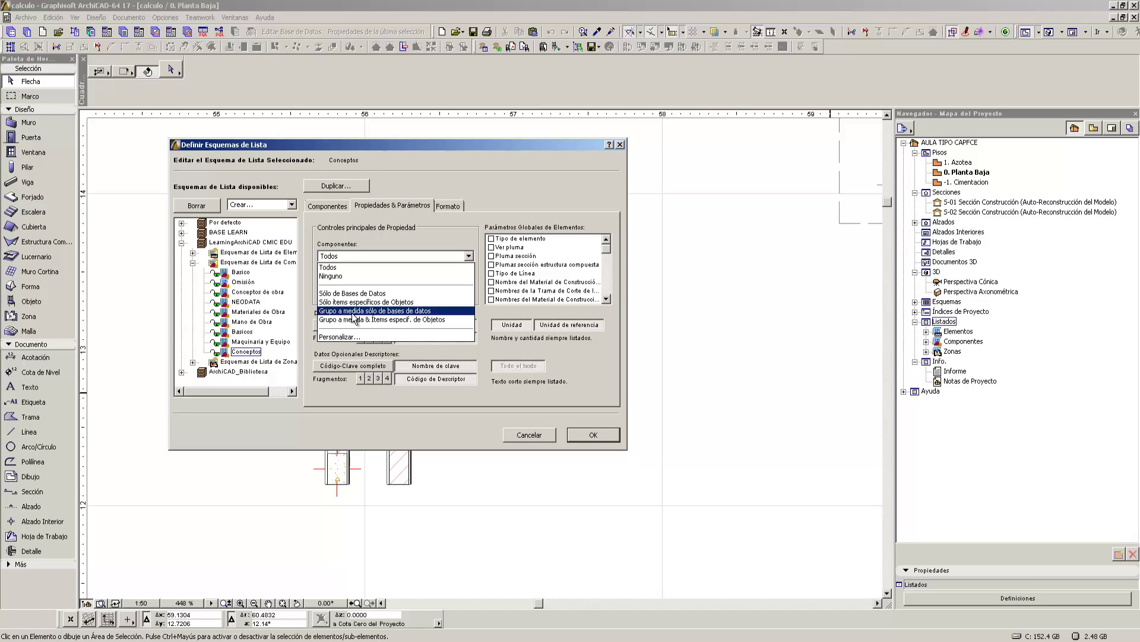
pyautogui.click(353, 311)
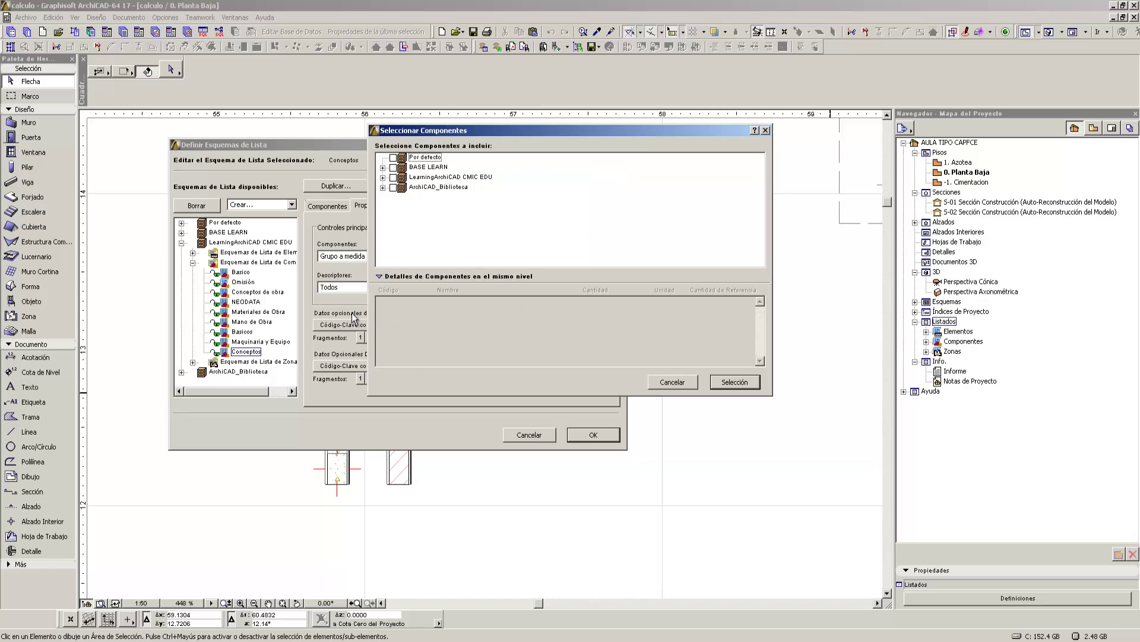
# - Examine the component groups of the LearningArchiCAD CMIC EDU database down to CONCEPTOS
pyautogui.click(446, 177)
pyautogui.click(383, 177)
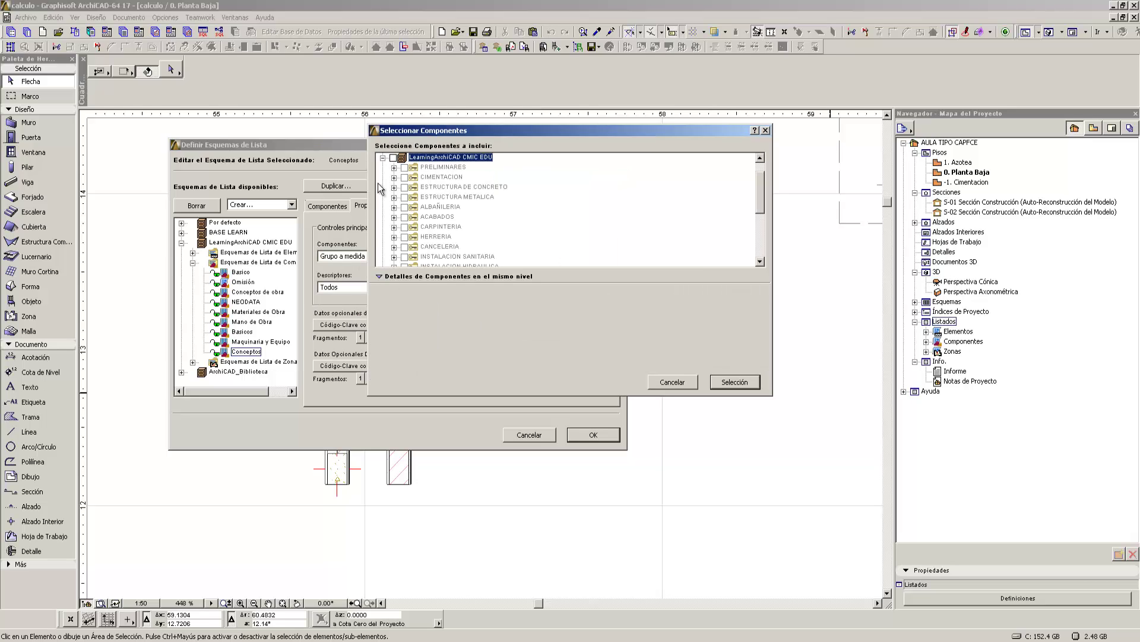
pyautogui.scroll(-4, 386, 199)
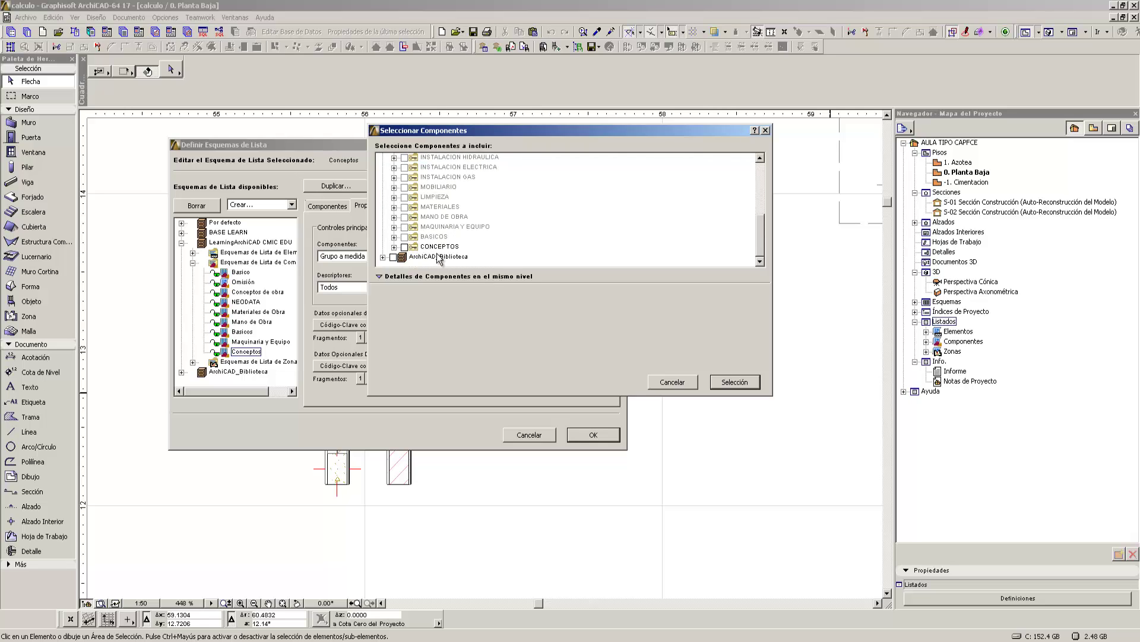
pyautogui.scroll(3, 441, 202)
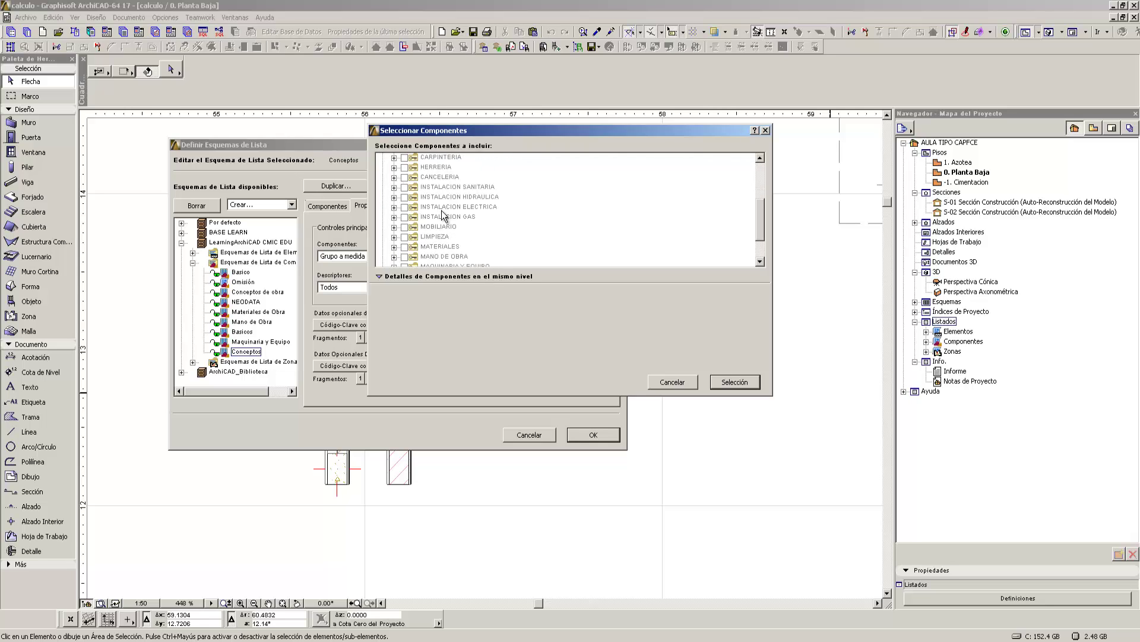
pyautogui.scroll(-3, 442, 215)
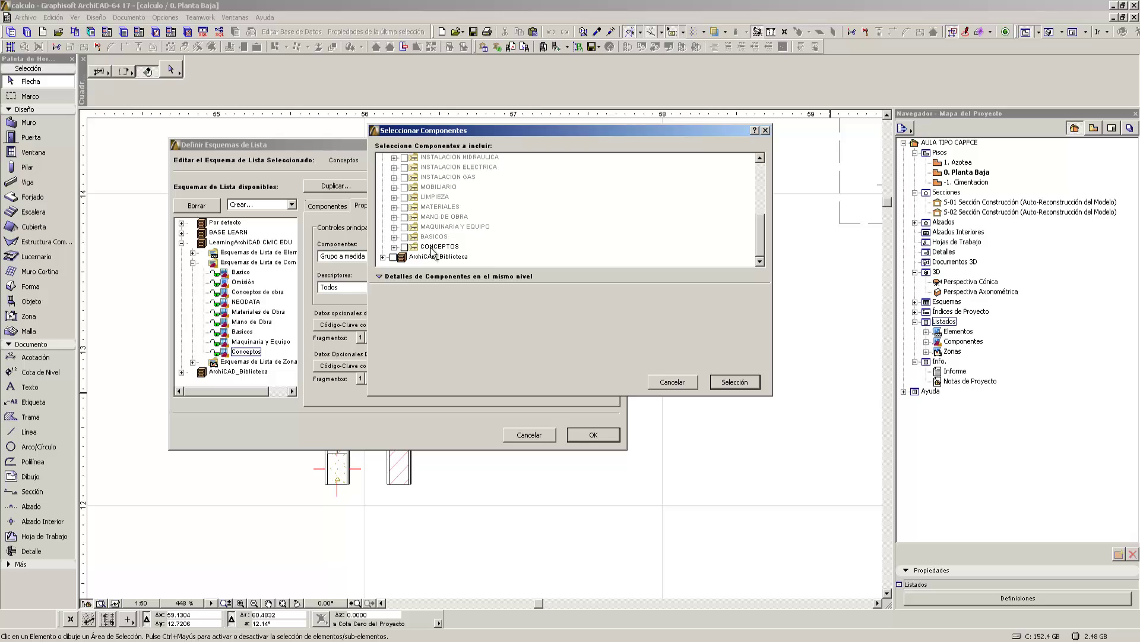
pyautogui.click(432, 250)
pyautogui.click(445, 225)
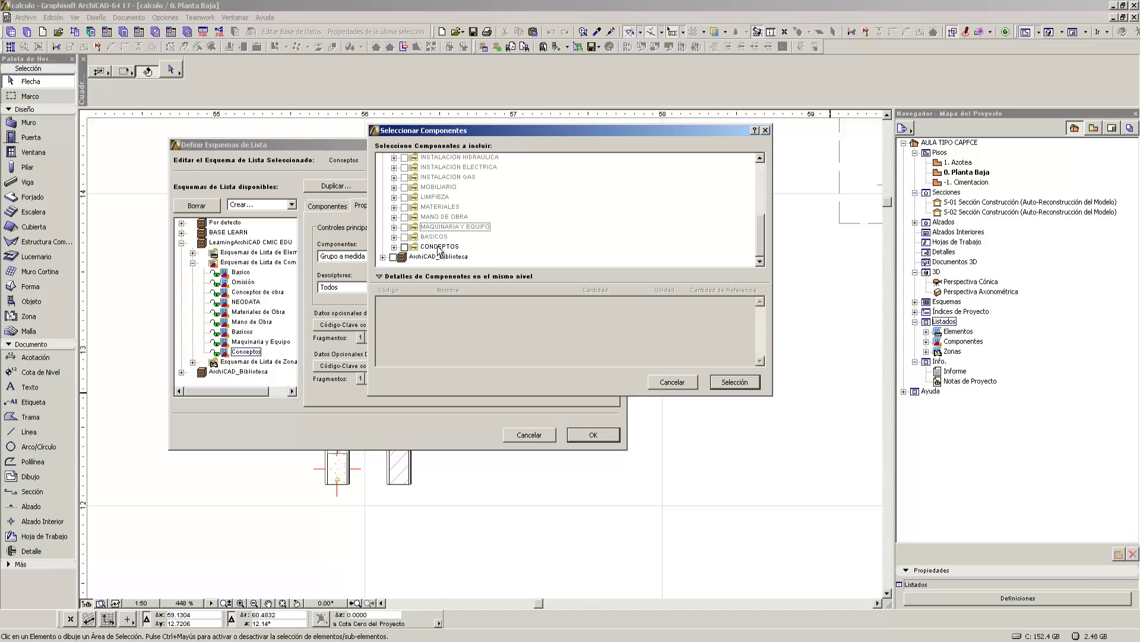
# - Browse the CONCEPTOS group for the red brick wall component E05.058, and cancel the component selection
pyautogui.click(394, 246)
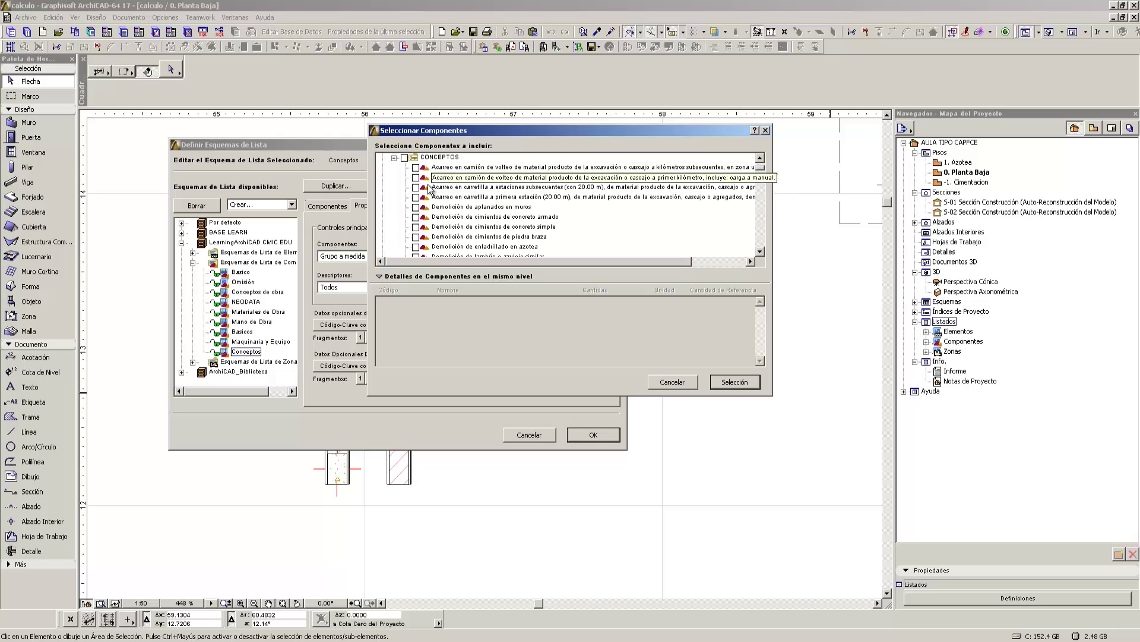
pyautogui.scroll(-2, 425, 246)
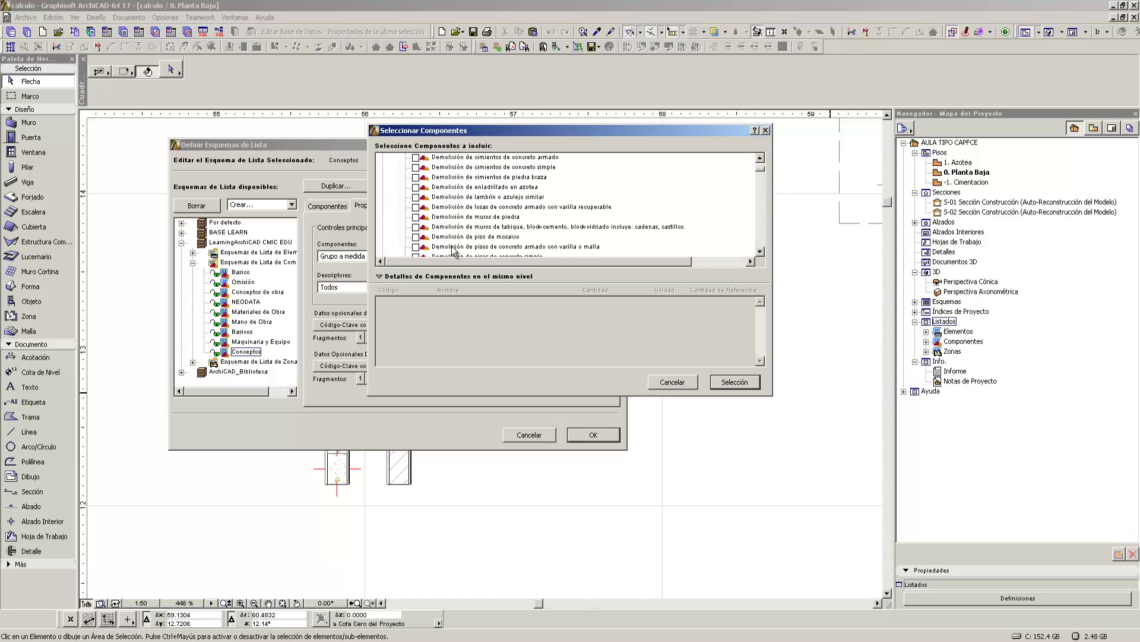
pyautogui.scroll(-6, 454, 249)
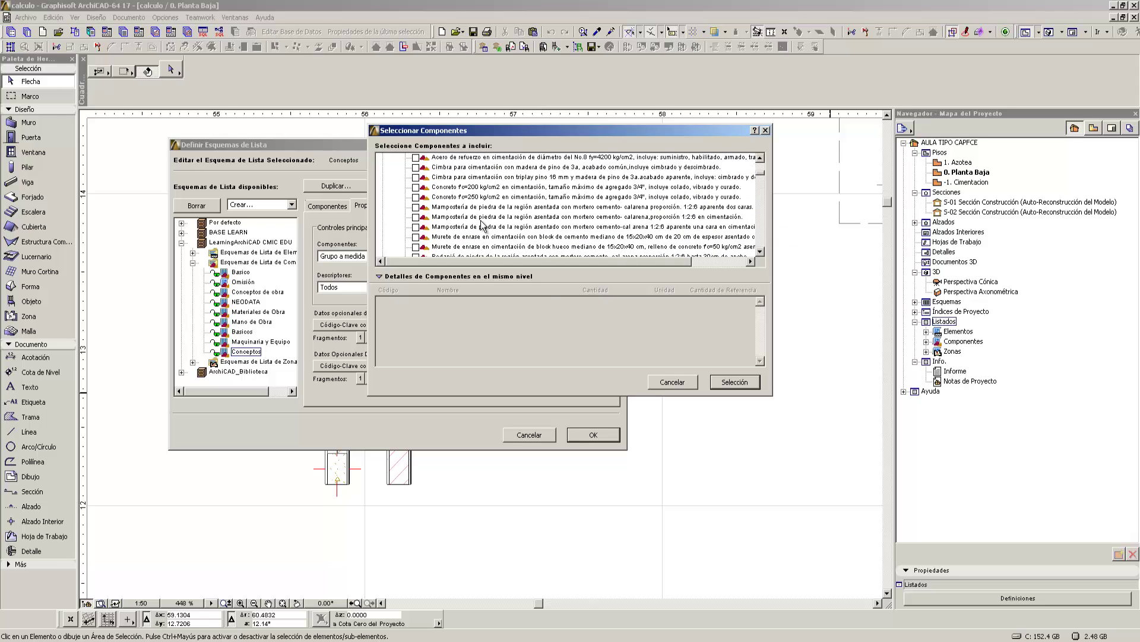
pyautogui.scroll(-8, 484, 225)
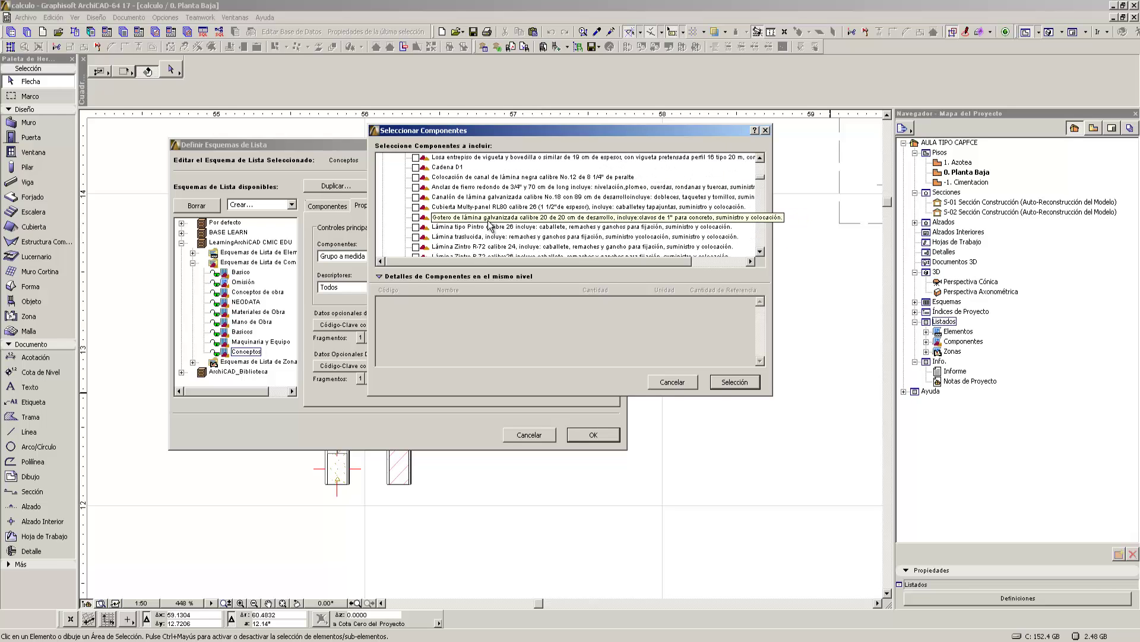
pyautogui.scroll(-5, 488, 225)
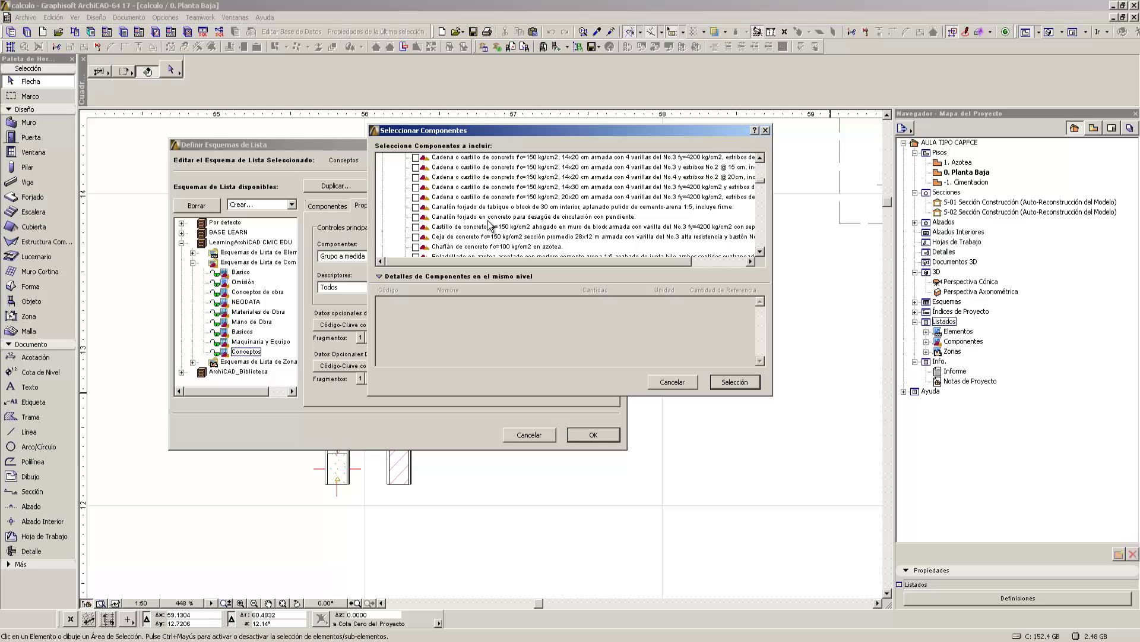
pyautogui.scroll(-10, 489, 226)
pyautogui.scroll(-3, 489, 225)
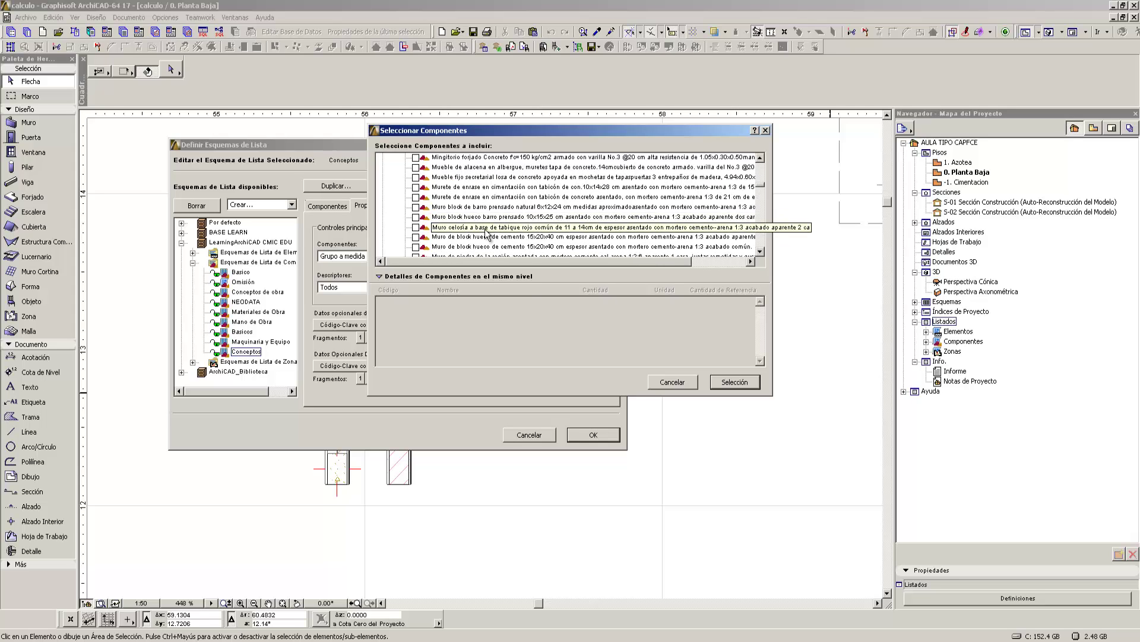
pyautogui.scroll(-6, 444, 255)
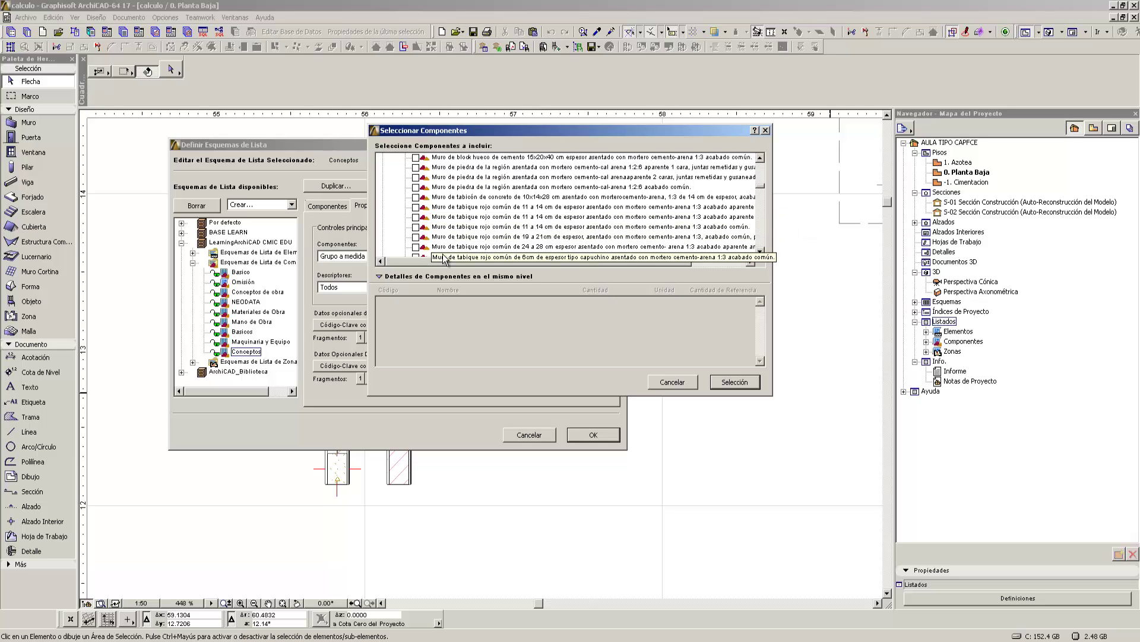
pyautogui.click(443, 238)
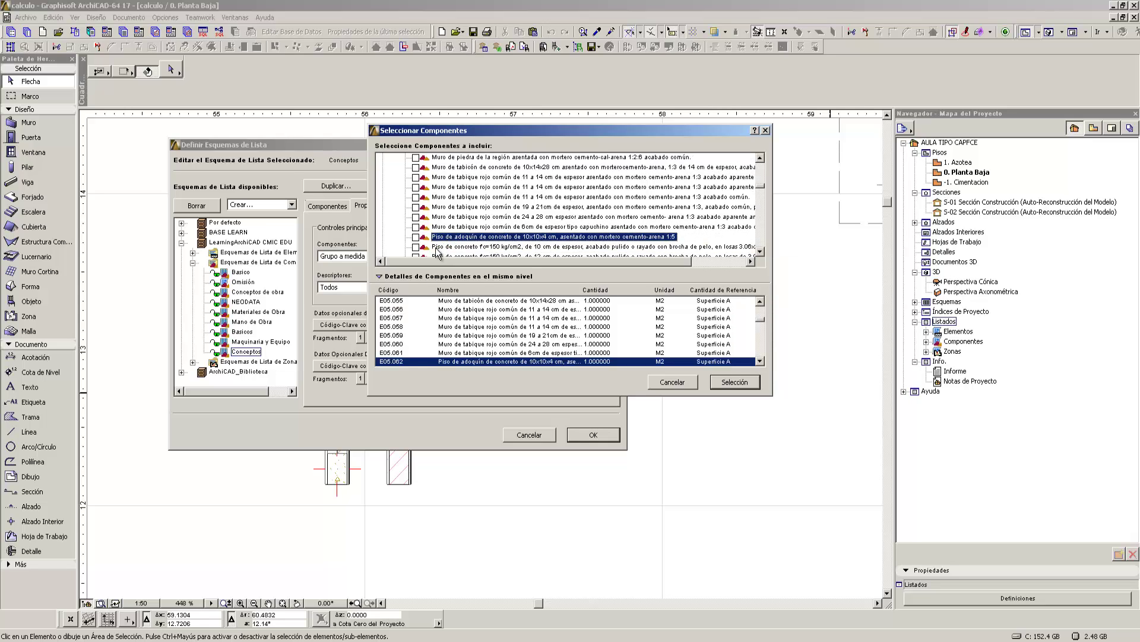
pyautogui.click(401, 327)
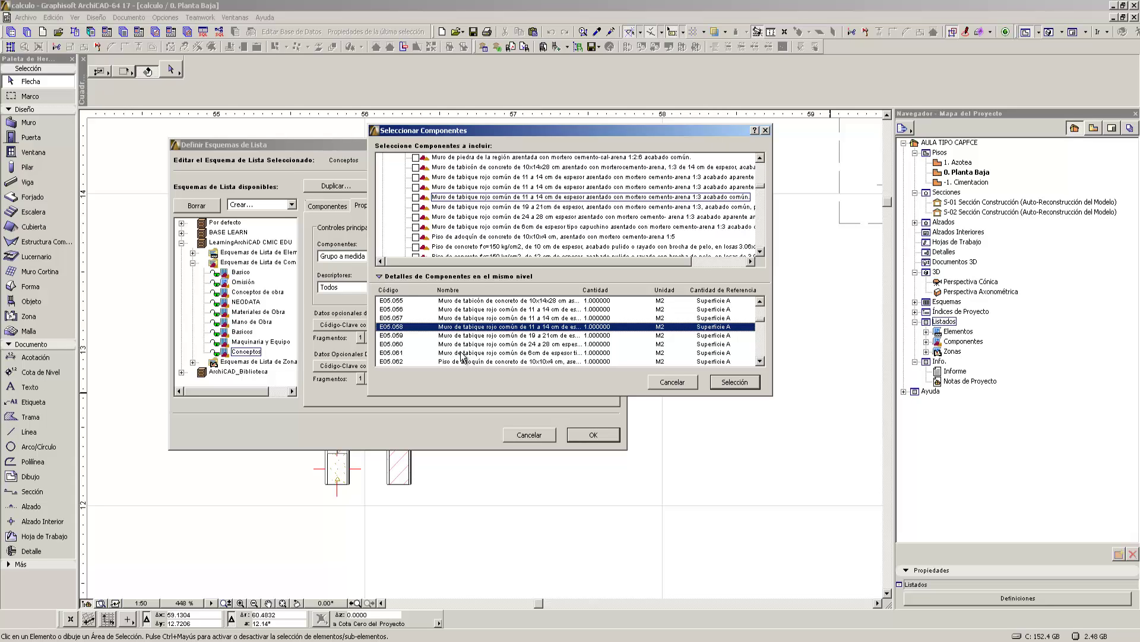
pyautogui.click(660, 383)
# - Set the components of the Conceptos scheme to Sólo ítems específicos de Objetos
pyautogui.click(417, 287)
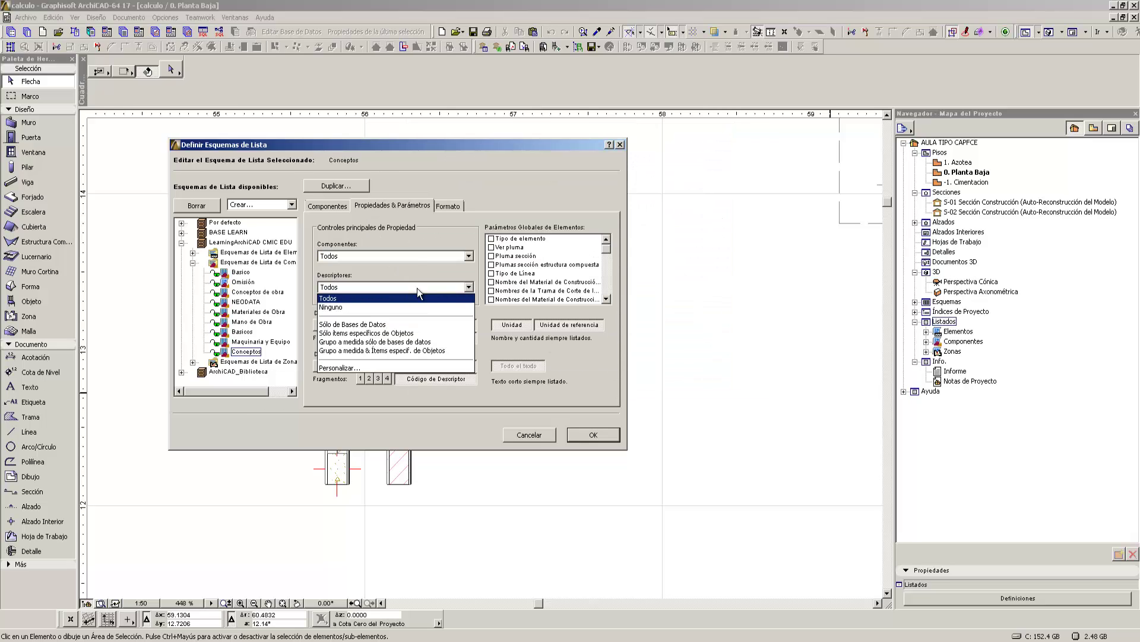
pyautogui.click(401, 252)
pyautogui.click(400, 252)
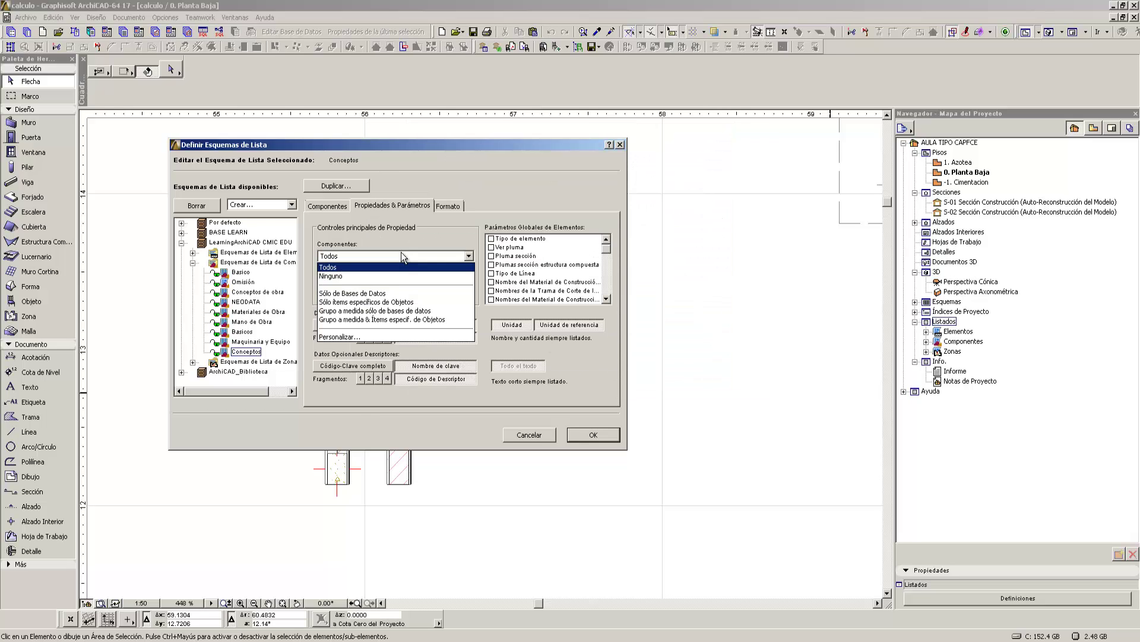
pyautogui.click(393, 302)
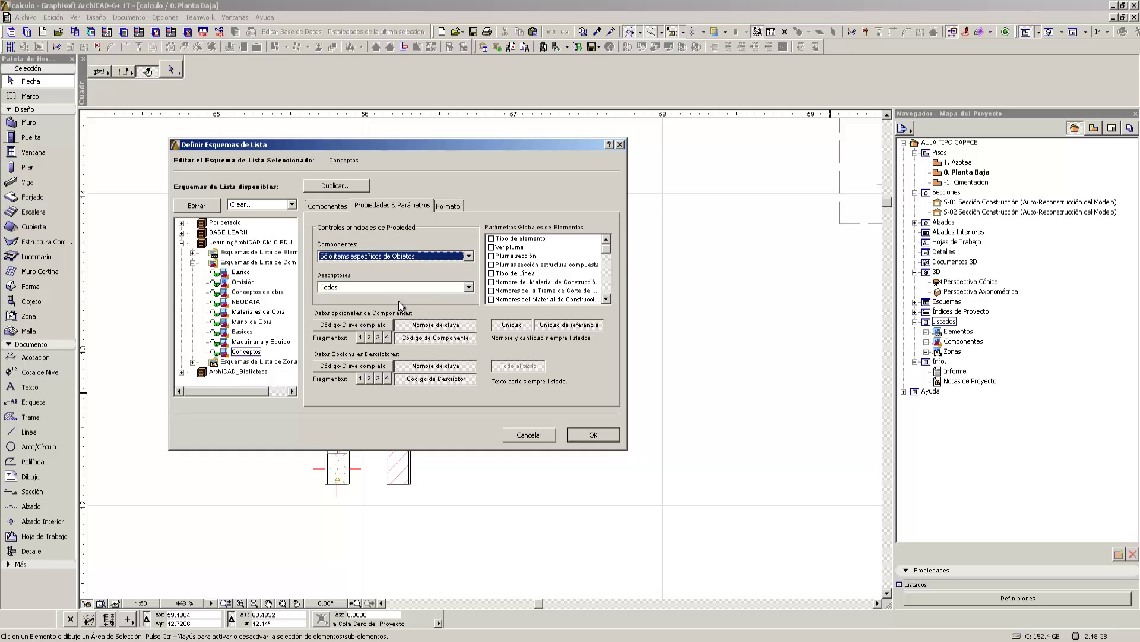
# - Review the Personalizar component selection for LearningArchiCAD CMIC EDU without applying it, and check the descriptor options, keeping Todos
pyautogui.click(398, 257)
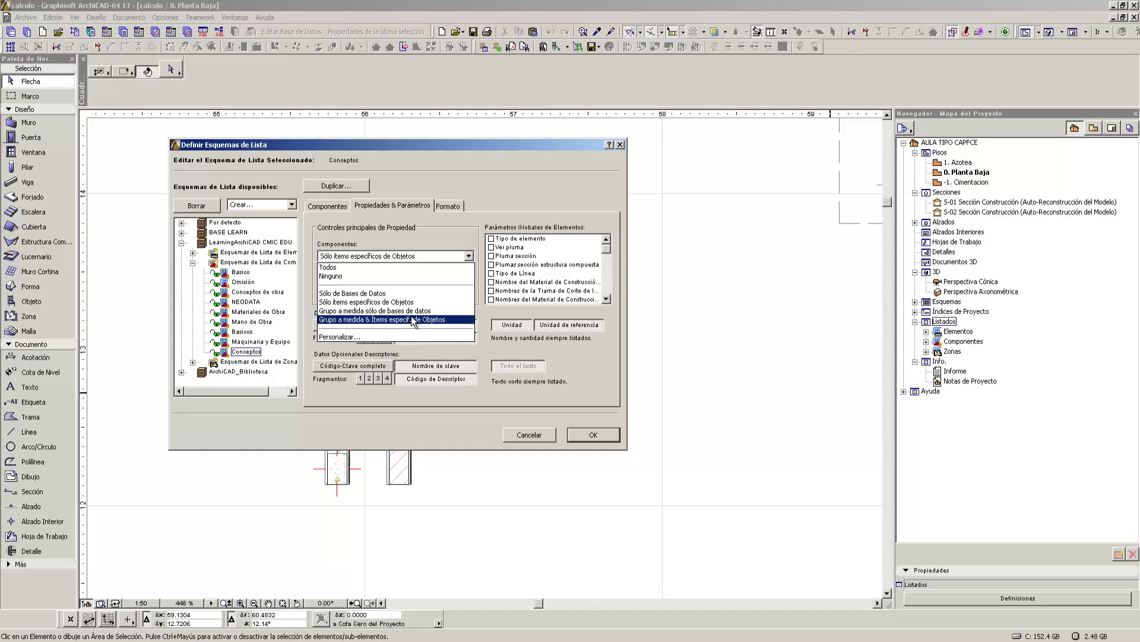
pyautogui.click(405, 333)
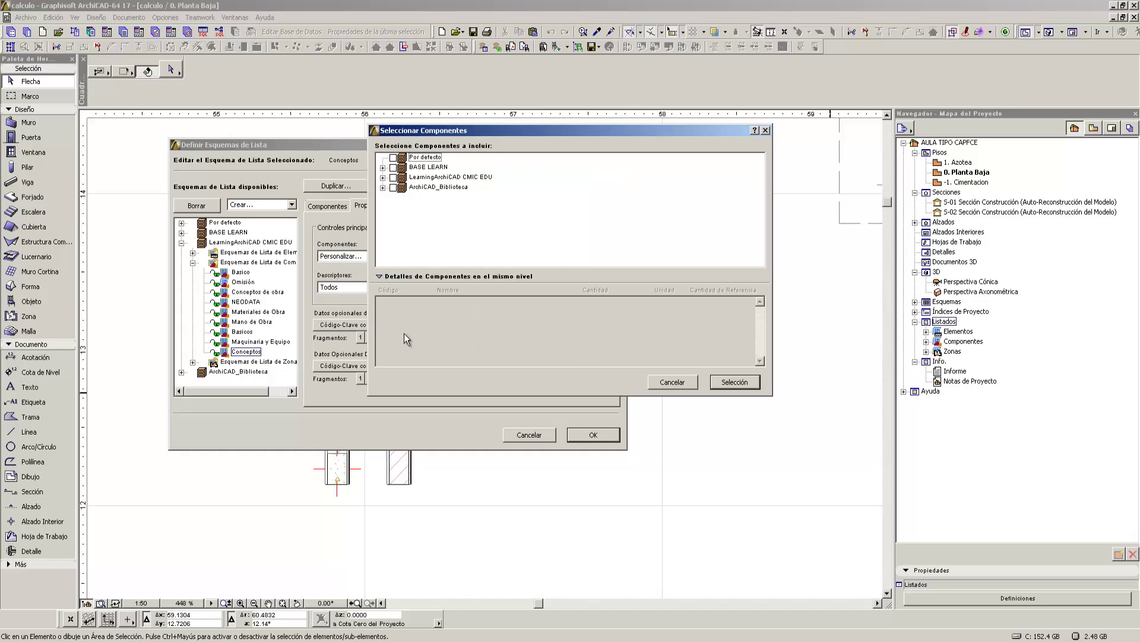
pyautogui.click(383, 177)
pyautogui.scroll(-4, 403, 189)
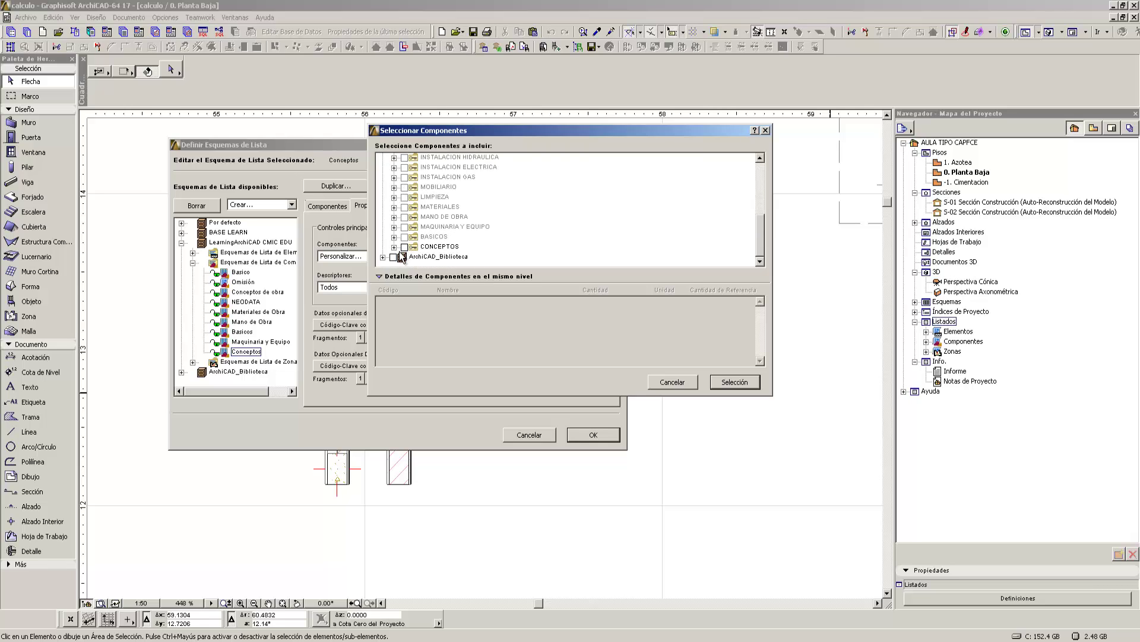
pyautogui.click(671, 383)
pyautogui.click(446, 289)
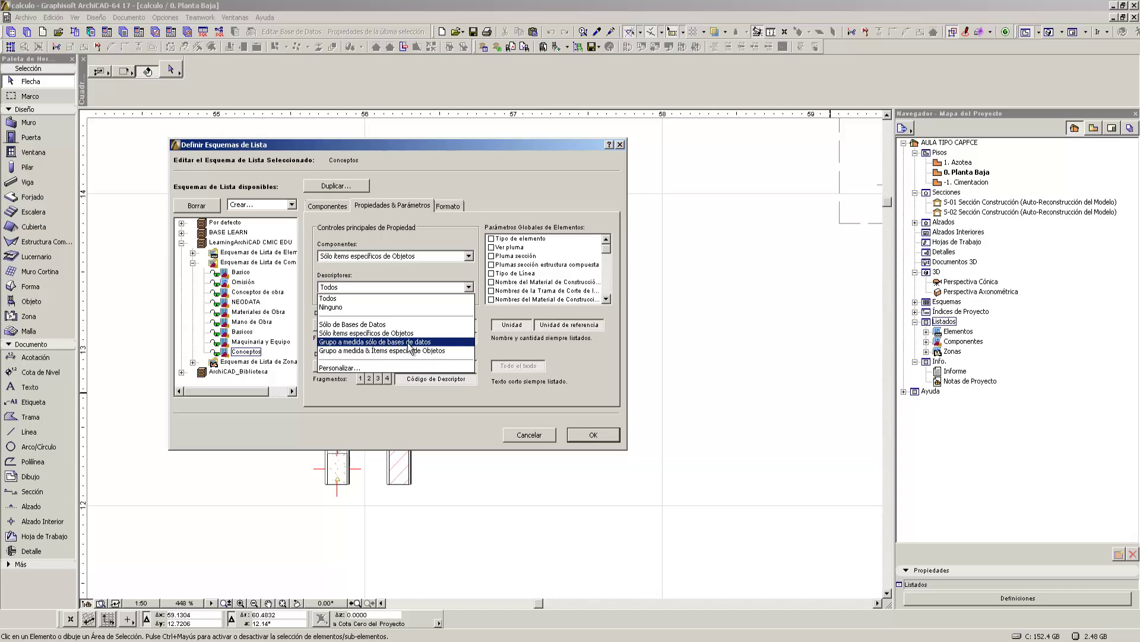
pyautogui.click(407, 397)
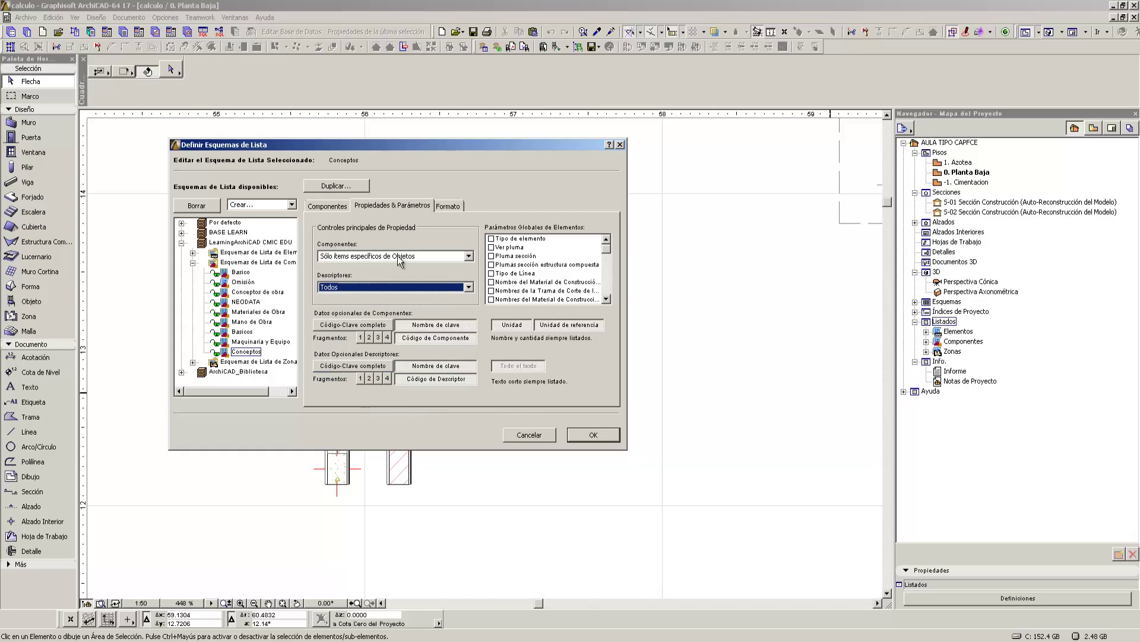
# - Check the descriptor and component options of the Conceptos scheme, keeping Todos and Sólo ítems específicos de Objetos
pyautogui.click(387, 288)
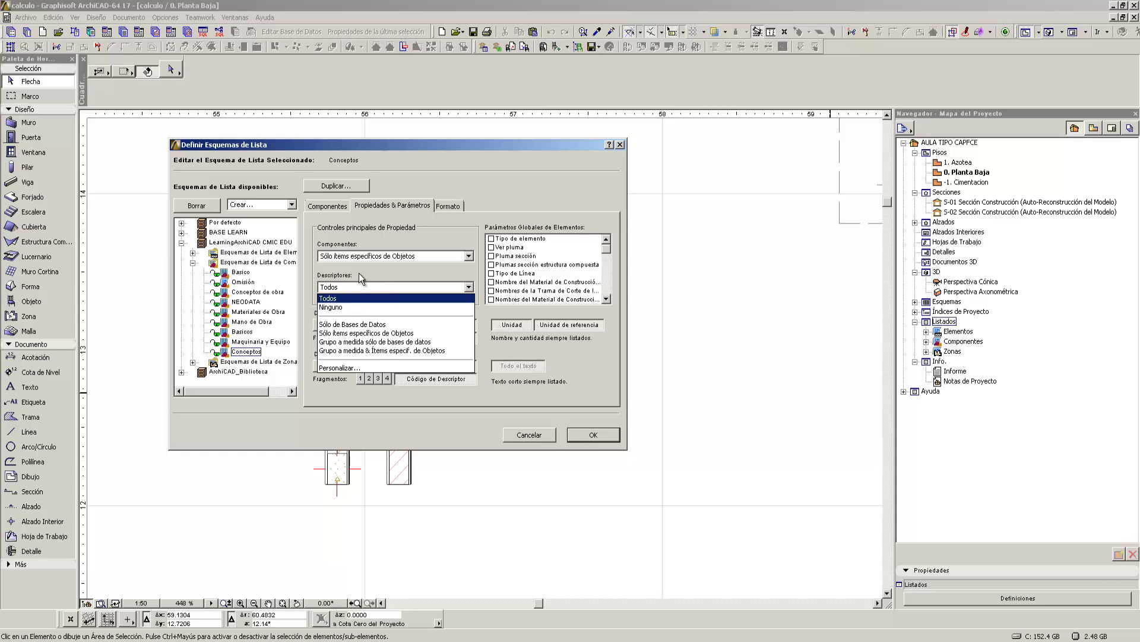
pyautogui.click(359, 273)
pyautogui.click(361, 256)
pyautogui.click(361, 256)
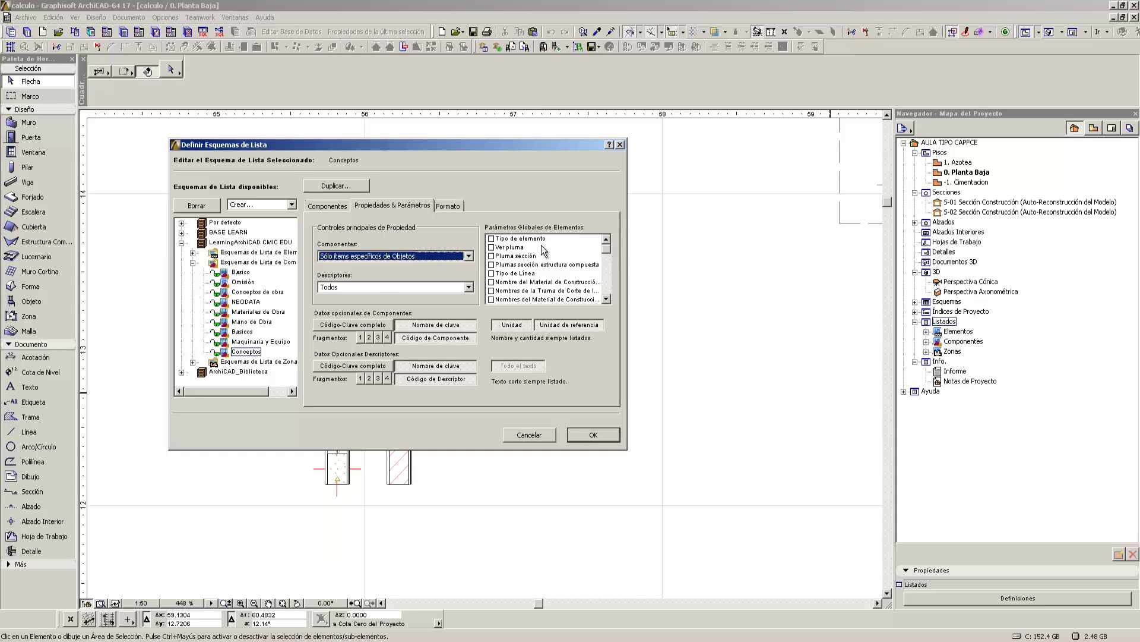
# - Include the global element parameters Tipo de elemento and ID de usuario in the Conceptos scheme
pyautogui.moveTo(609, 252)
pyautogui.mouseDown()
pyautogui.moveTo(606, 291)
pyautogui.moveTo(606, 247)
pyautogui.mouseUp()
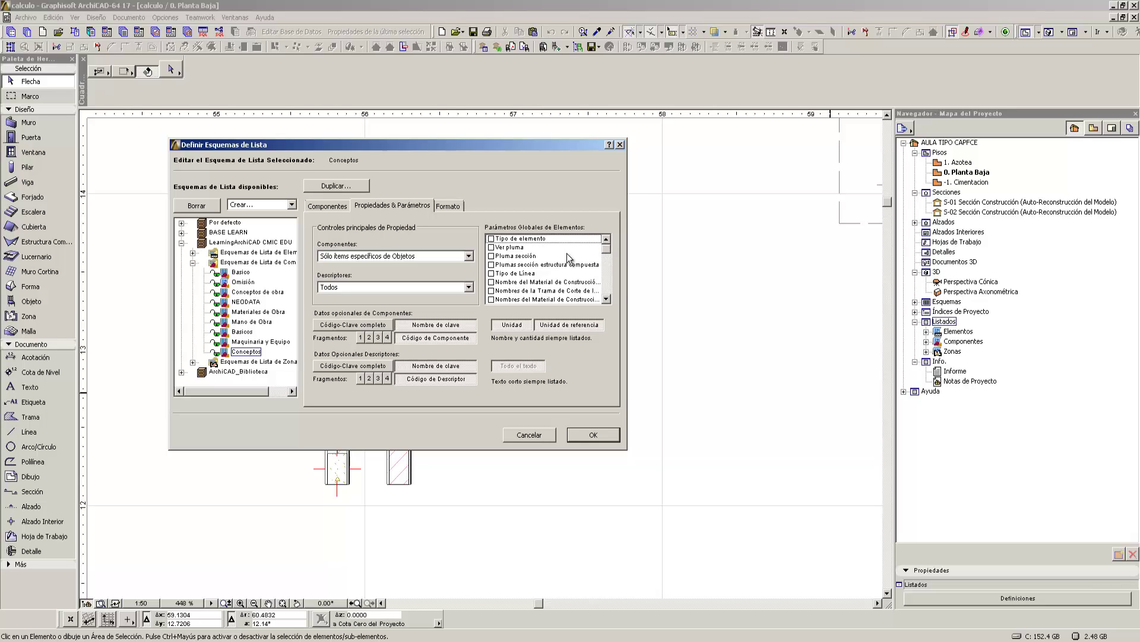
pyautogui.click(497, 240)
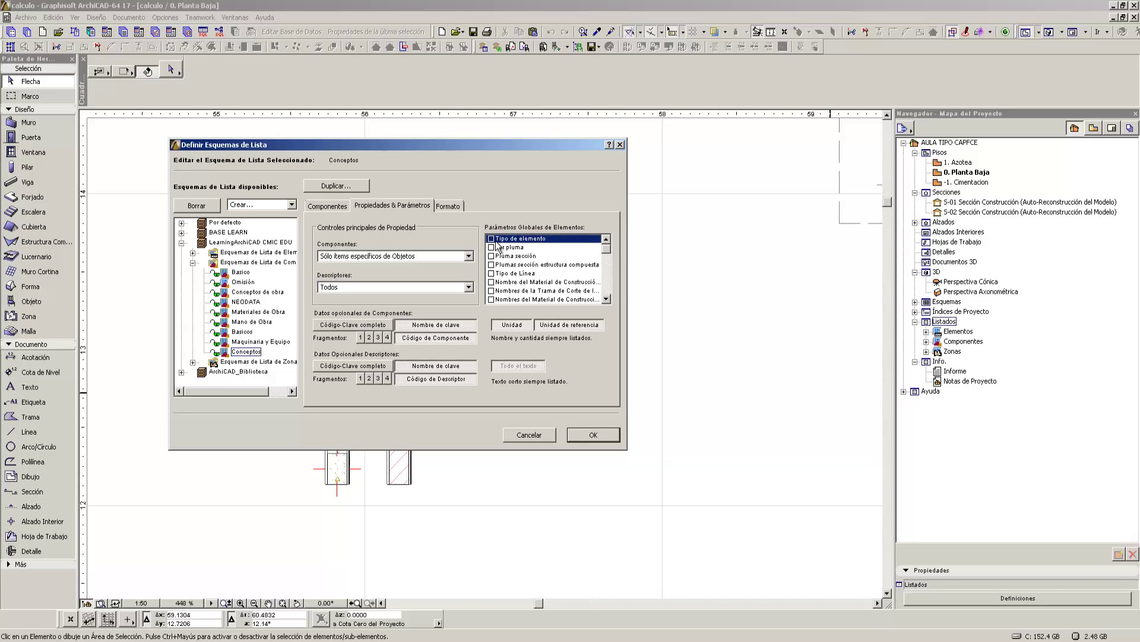
pyautogui.click(492, 239)
pyautogui.scroll(-2, 609, 295)
pyautogui.scroll(-2, 608, 295)
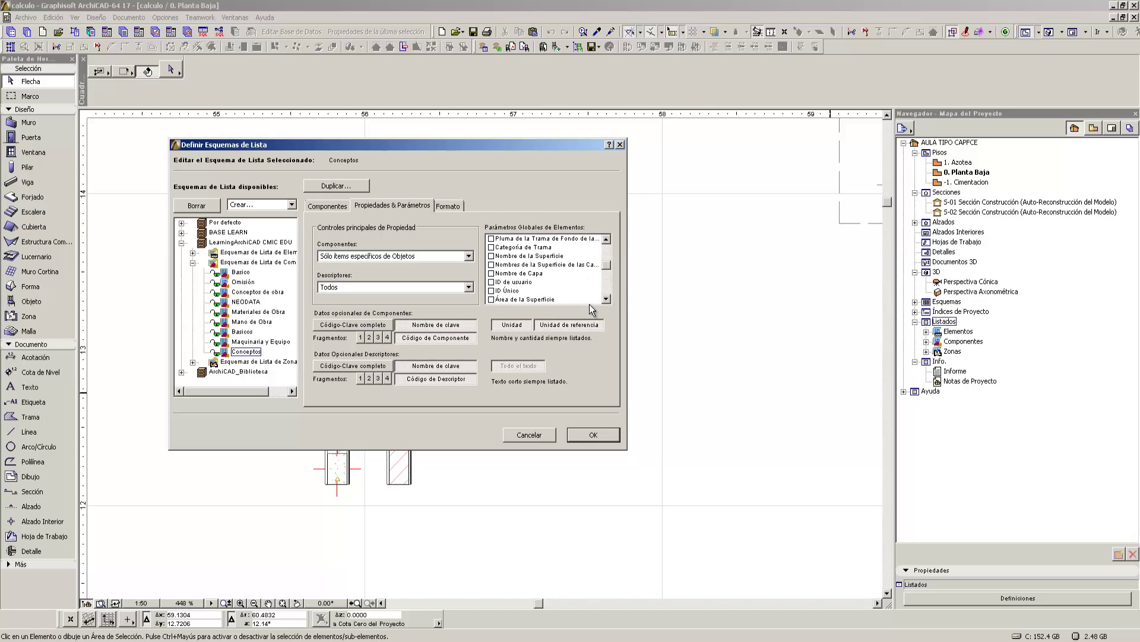
pyautogui.scroll(-2, 607, 301)
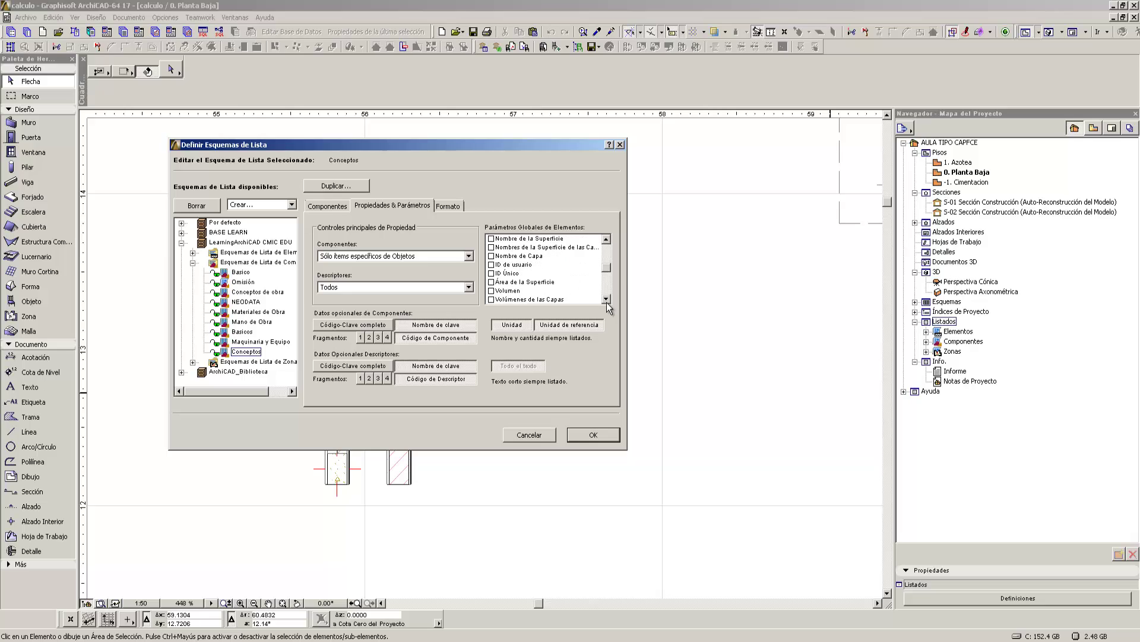
pyautogui.click(492, 265)
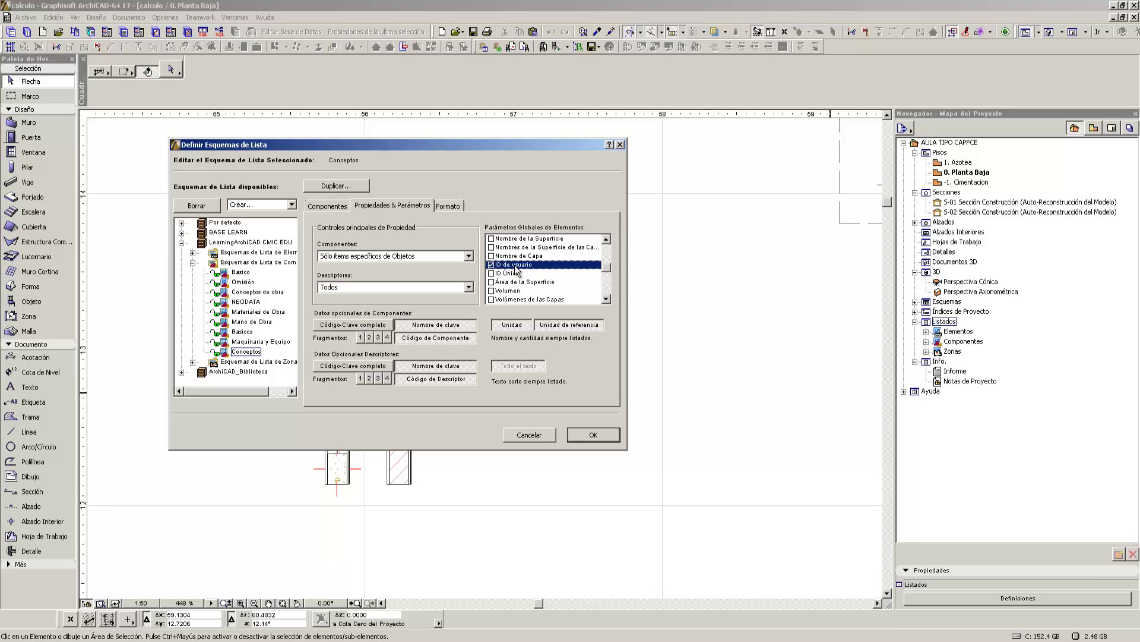
# - Find the story name entry among the global element parameters and include it in the Conceptos scheme
pyautogui.click(606, 299)
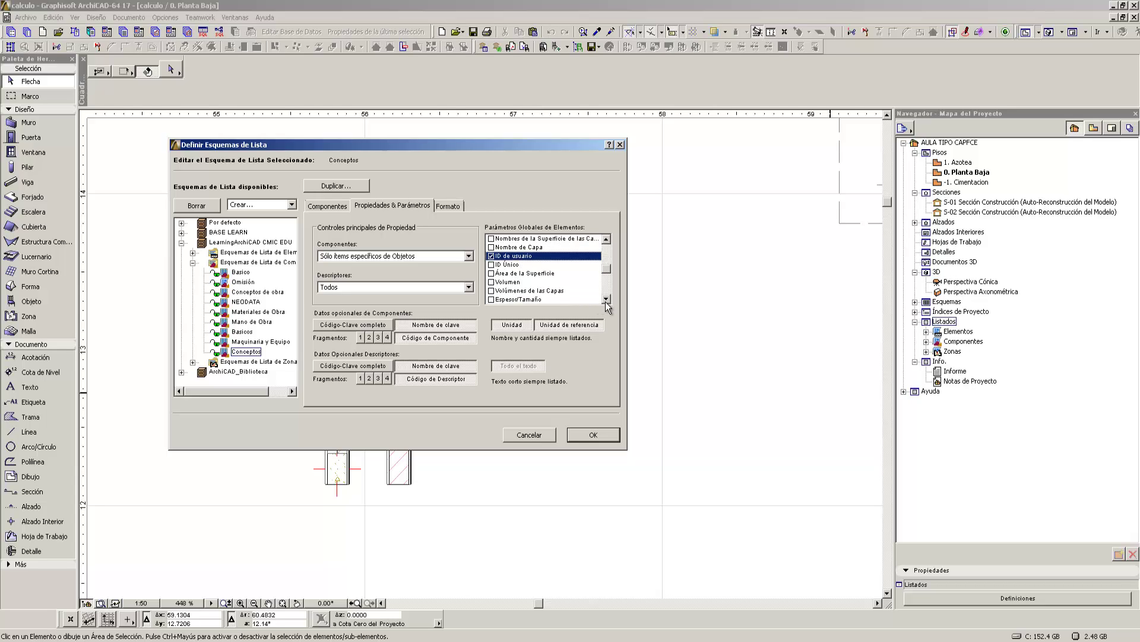
pyautogui.click(606, 300)
pyautogui.click(606, 299)
pyautogui.click(606, 299)
pyautogui.click(606, 299)
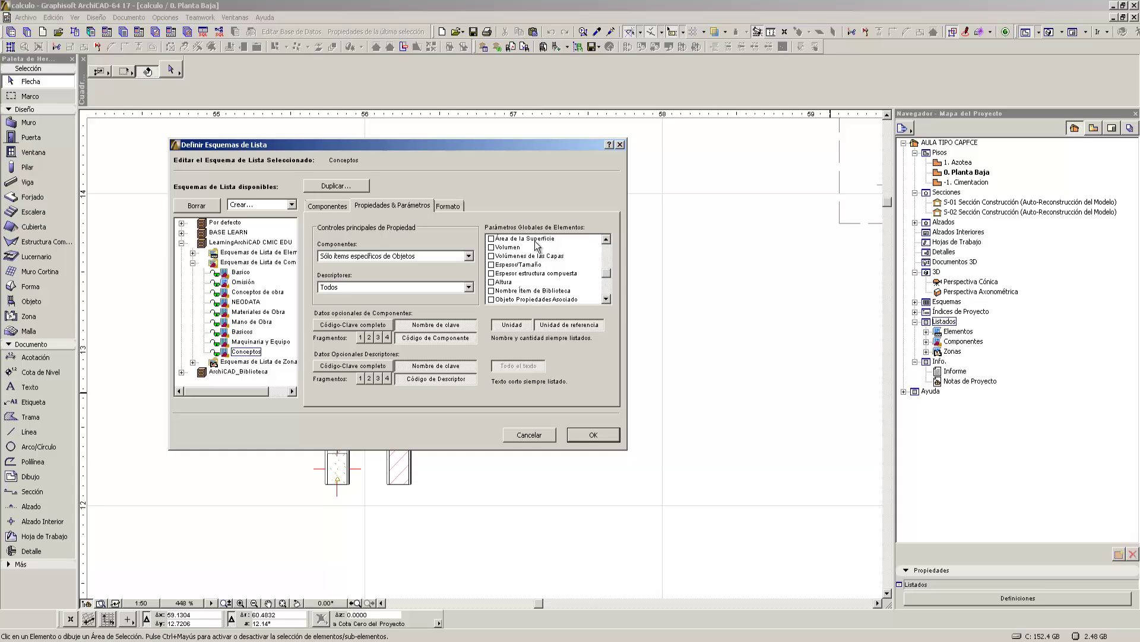
pyautogui.click(606, 292)
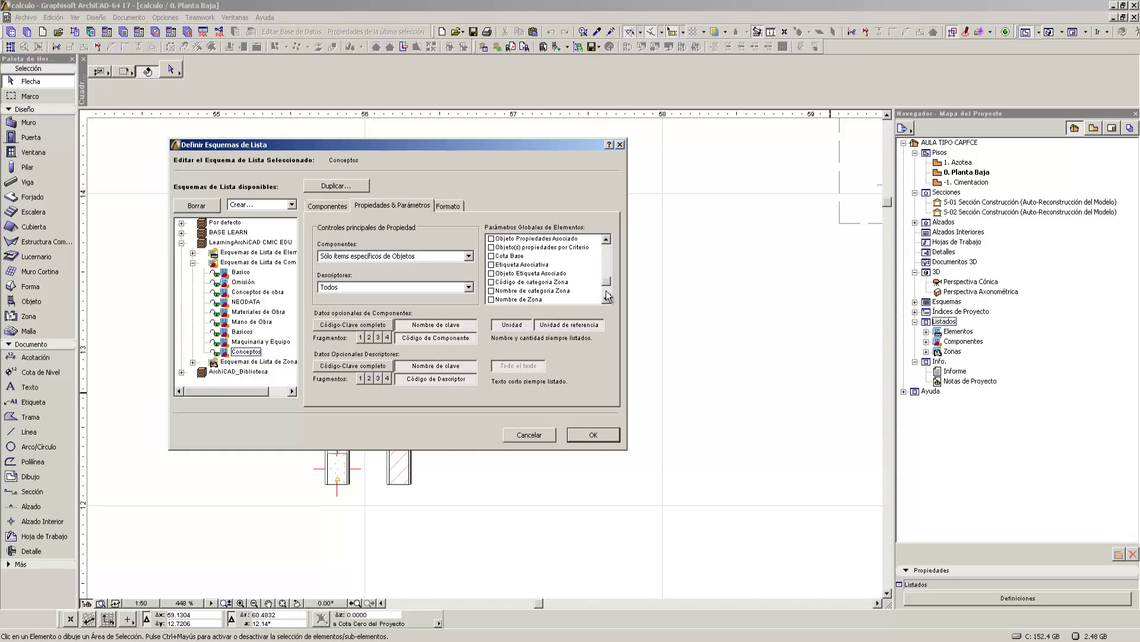
pyautogui.click(606, 293)
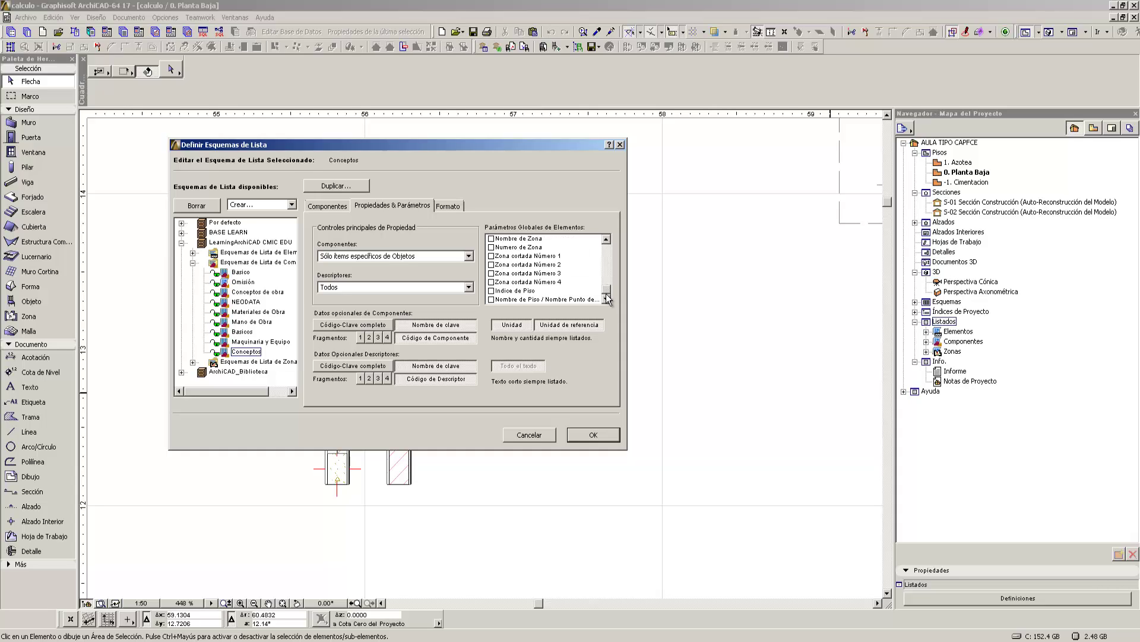
pyautogui.click(491, 299)
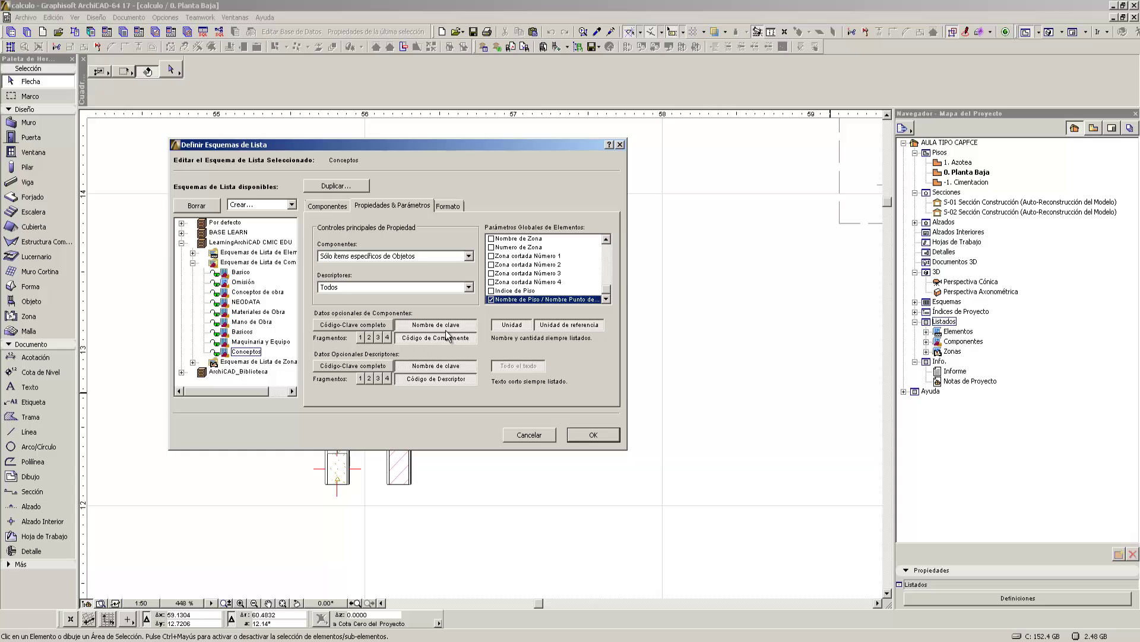
pyautogui.click(566, 325)
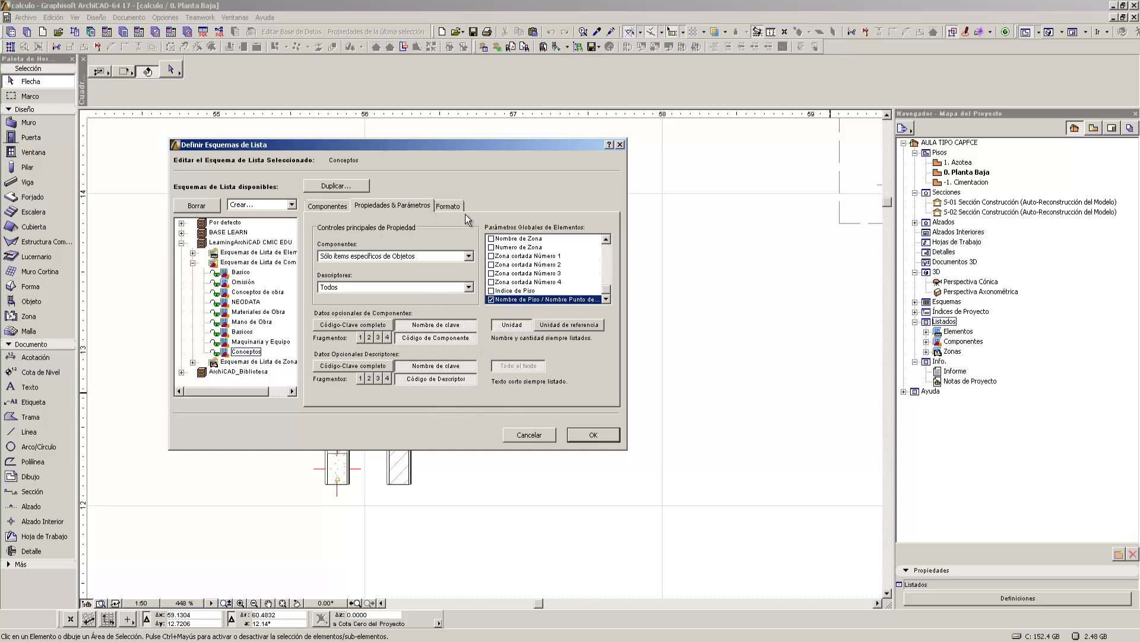
# - In the scheme's text list format, give the Nombre clave componente column the custom title Partida
pyautogui.click(447, 205)
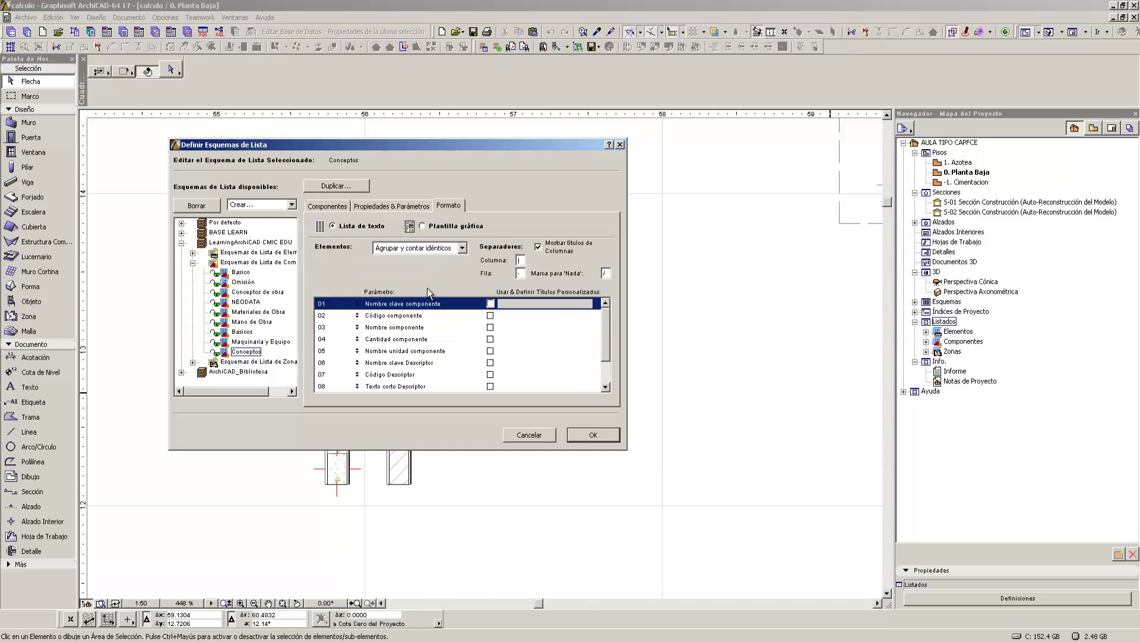
pyautogui.moveTo(607, 325)
pyautogui.mouseDown()
pyautogui.moveTo(605, 361)
pyautogui.moveTo(605, 321)
pyautogui.mouseUp()
pyautogui.moveTo(330, 311); pyautogui.dragTo(341, 345)
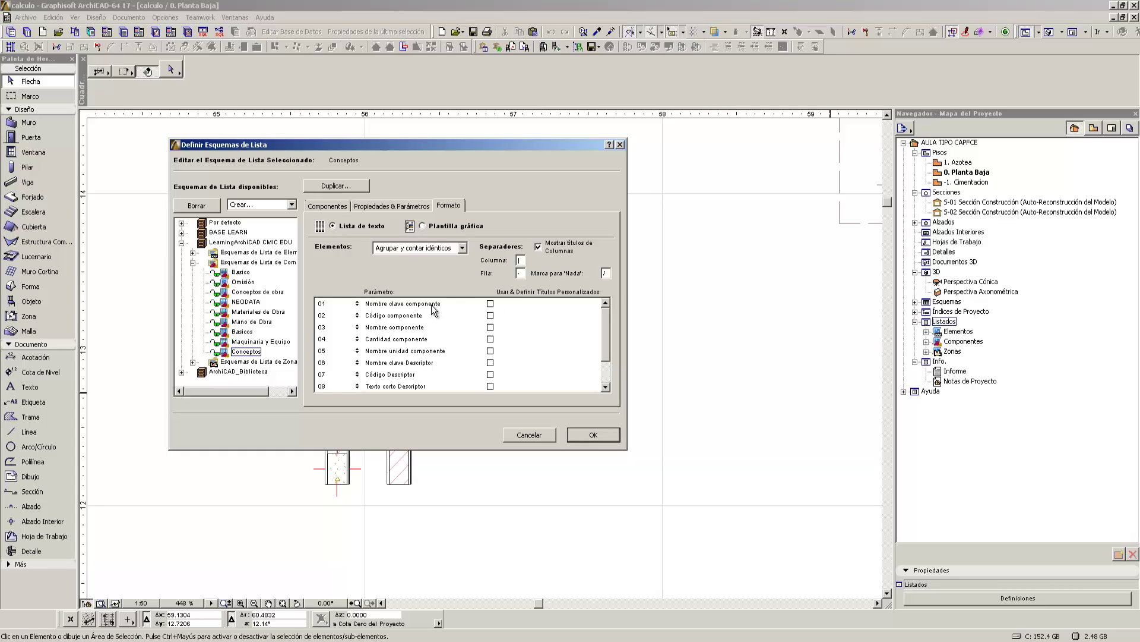
pyautogui.click(491, 303)
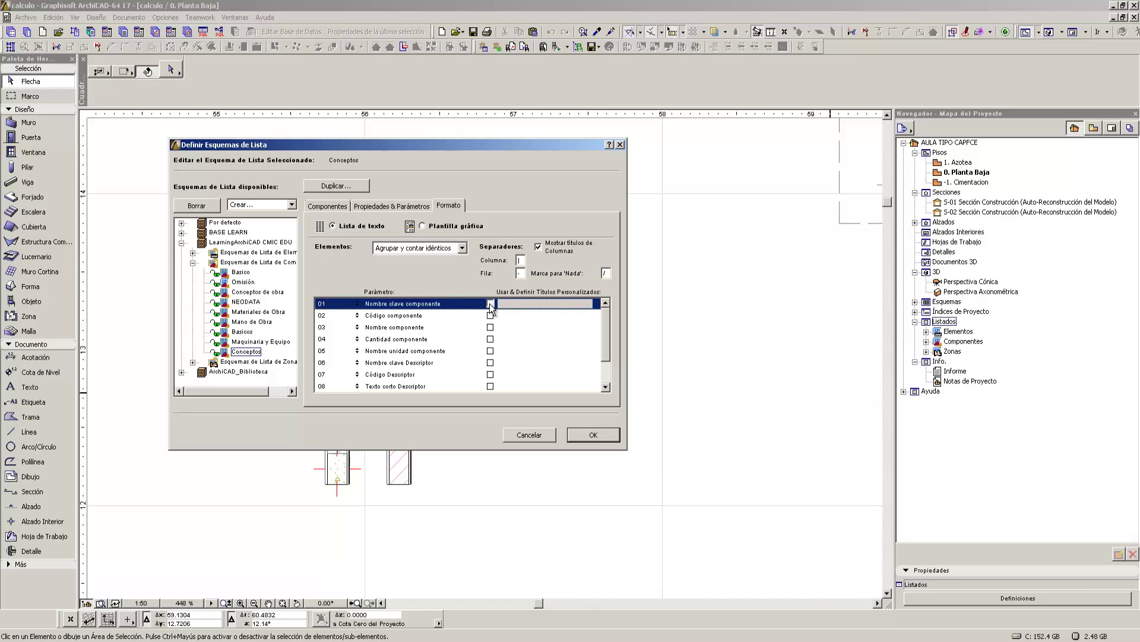
pyautogui.click(489, 303)
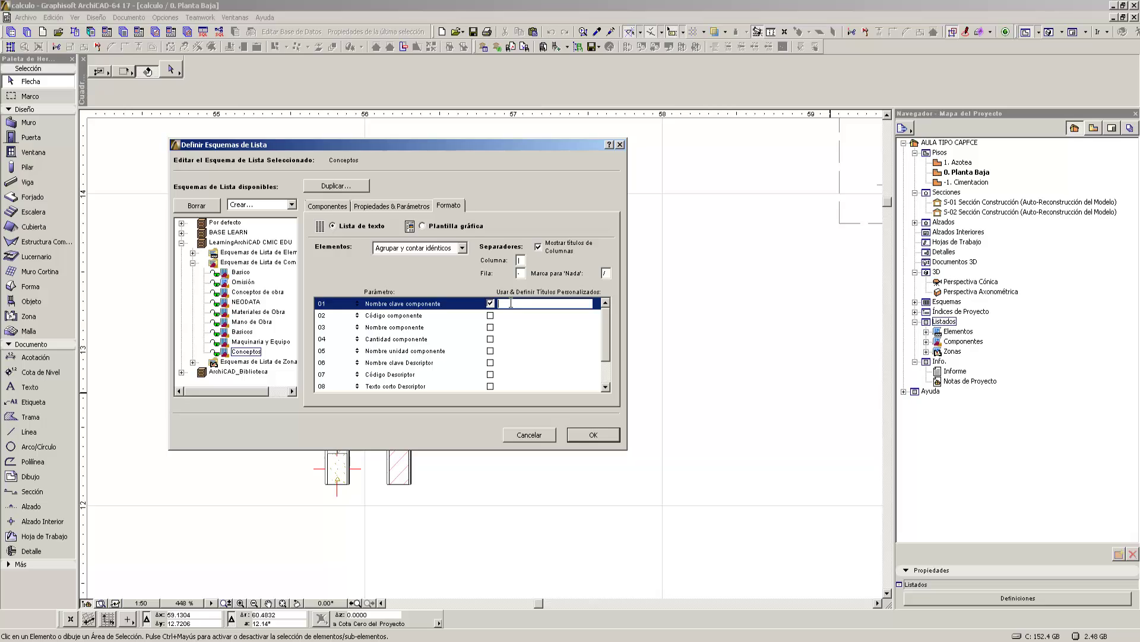
pyautogui.write('Partida')
pyautogui.click(511, 312)
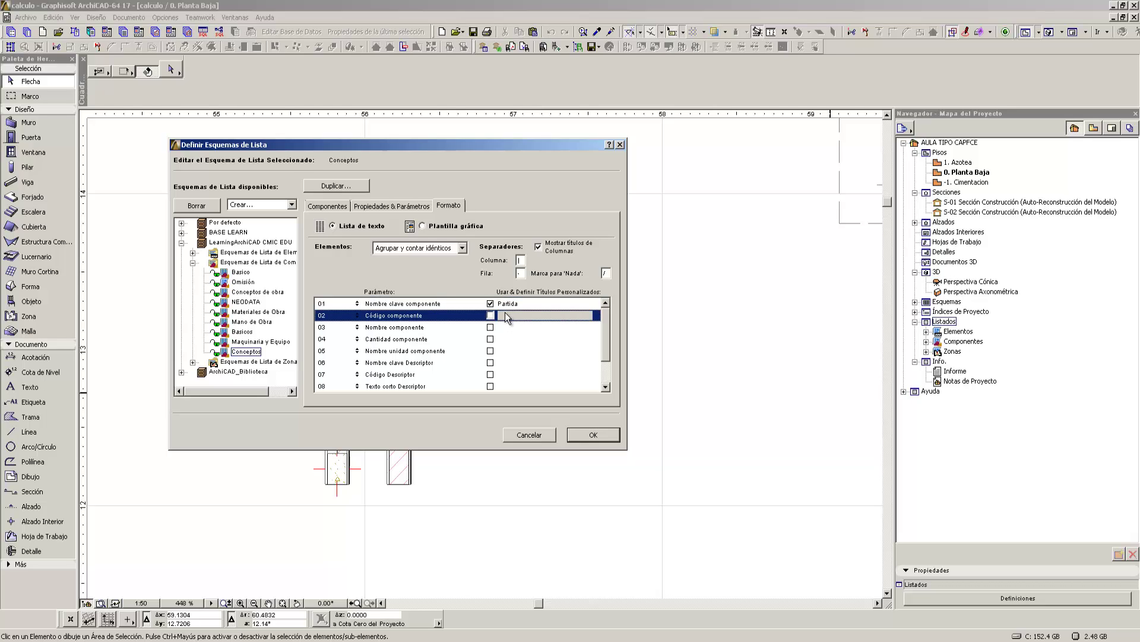
# - Turn the custom title of Nombre clave componente off and on again, keeping the text Partida
pyautogui.click(508, 305)
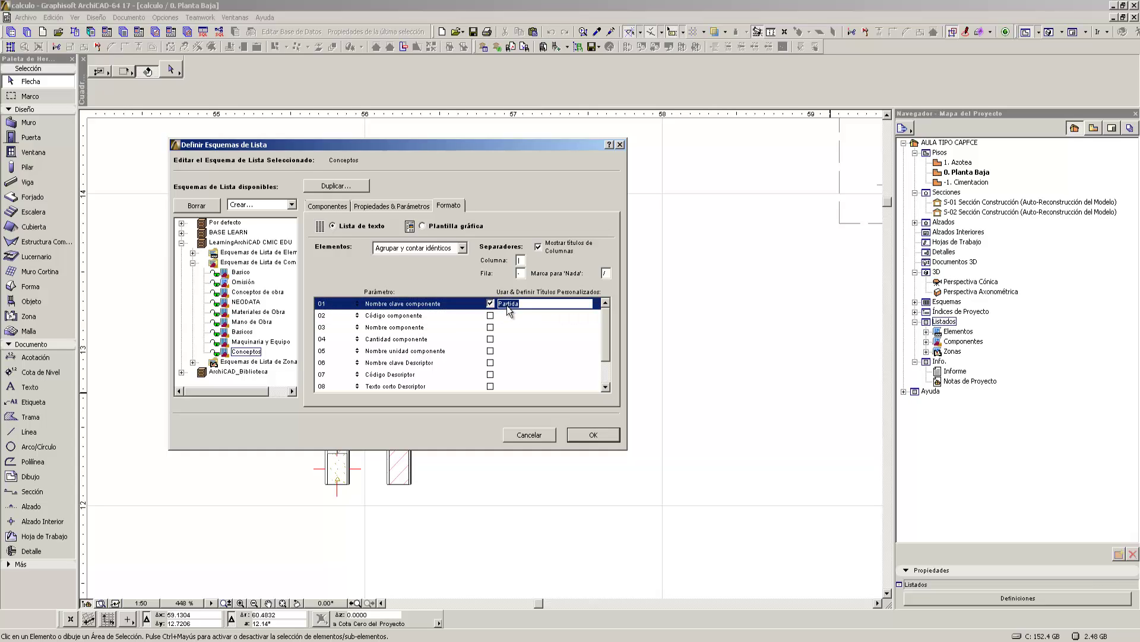
pyautogui.press('End')
pyautogui.click(490, 303)
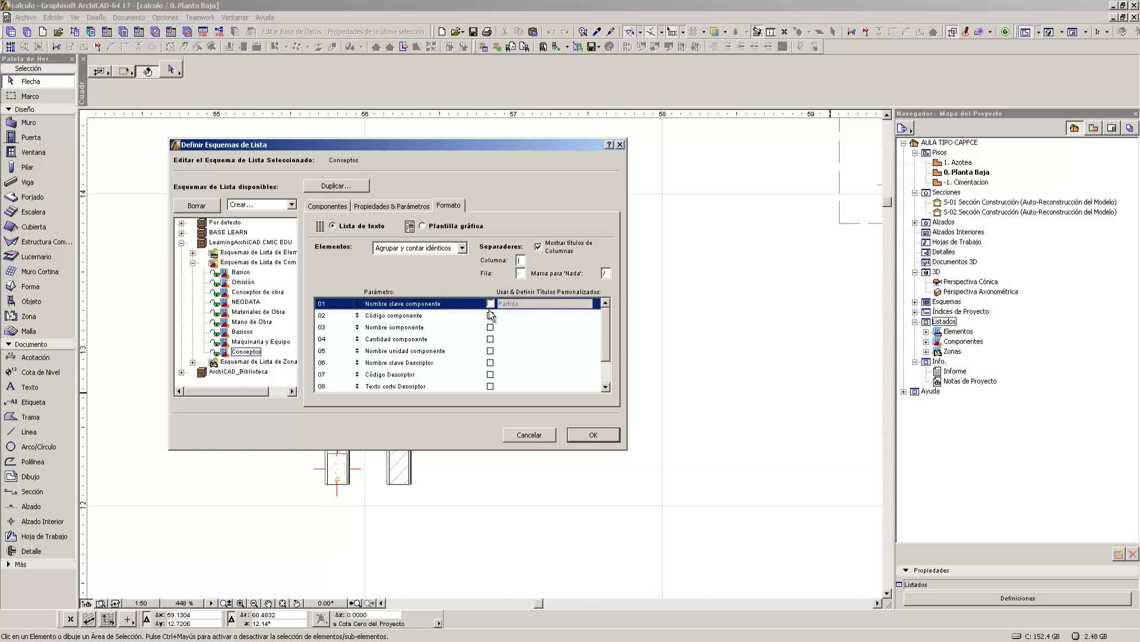
pyautogui.click(490, 303)
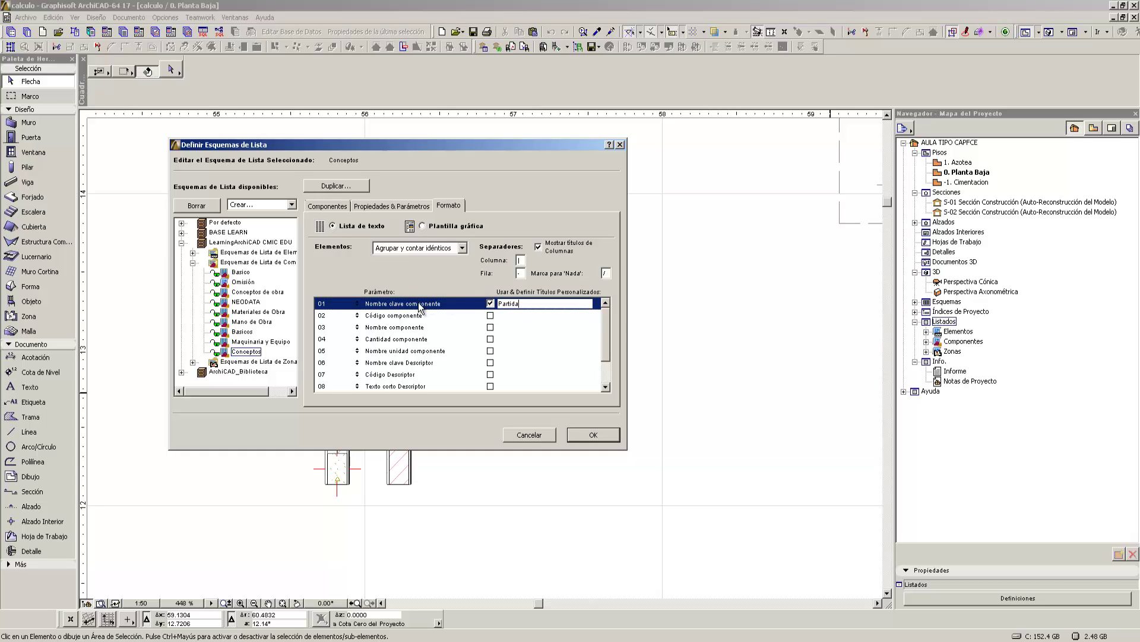
pyautogui.doubleClick(526, 305)
# - Review the element grouping options, keeping Agrupar y contar idénticos, and check the column, row and Marca para 'Nada' fields
pyautogui.click(419, 250)
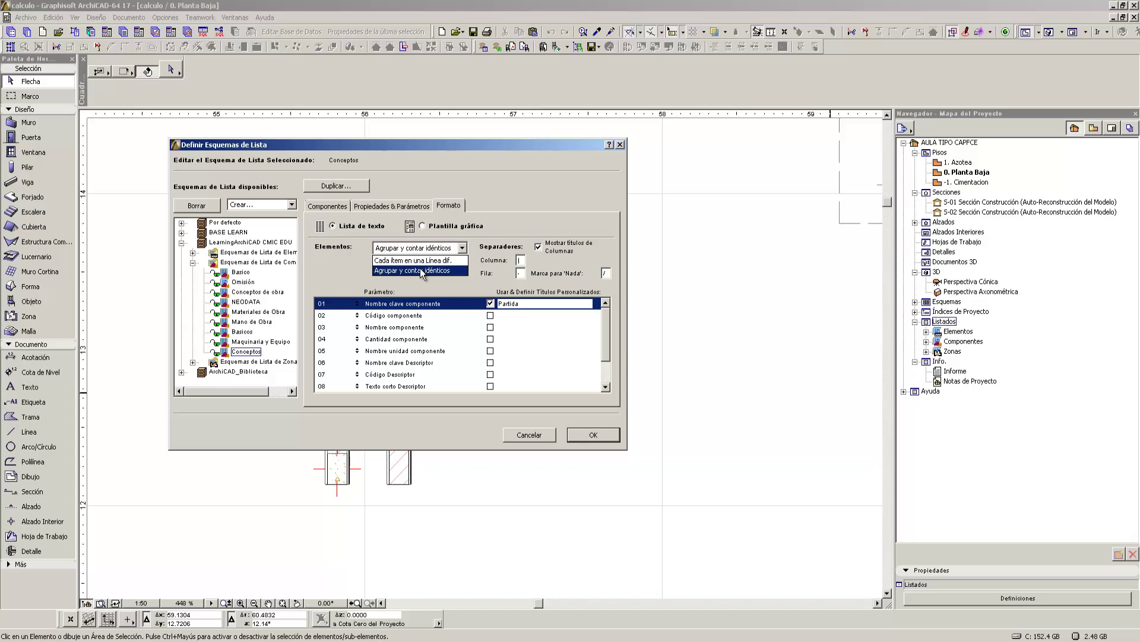
pyautogui.click(422, 271)
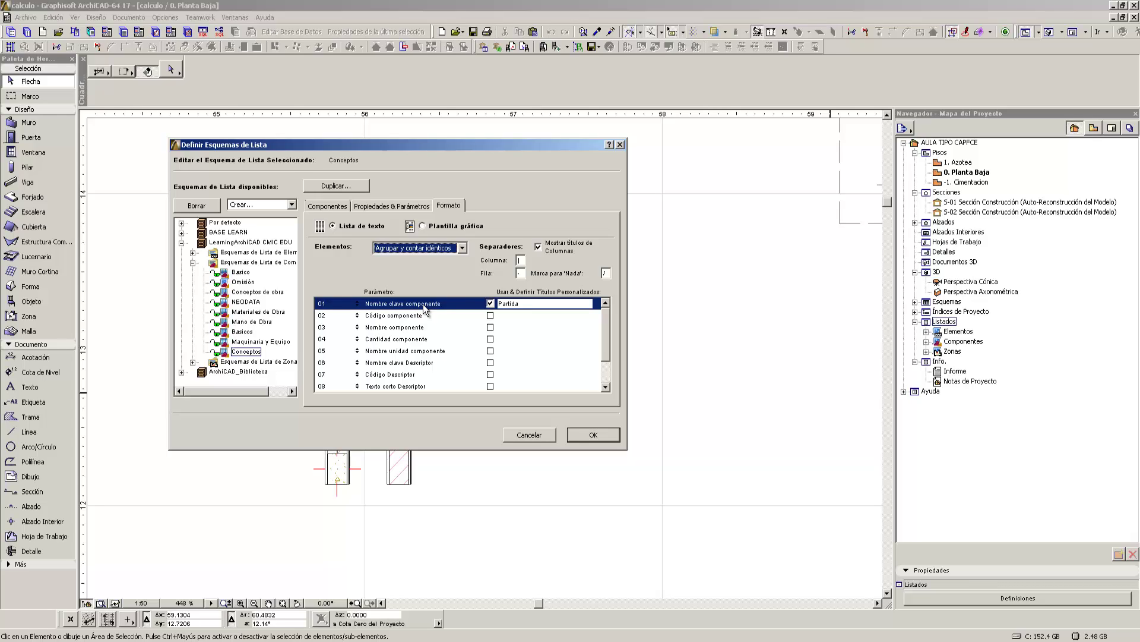
pyautogui.click(429, 248)
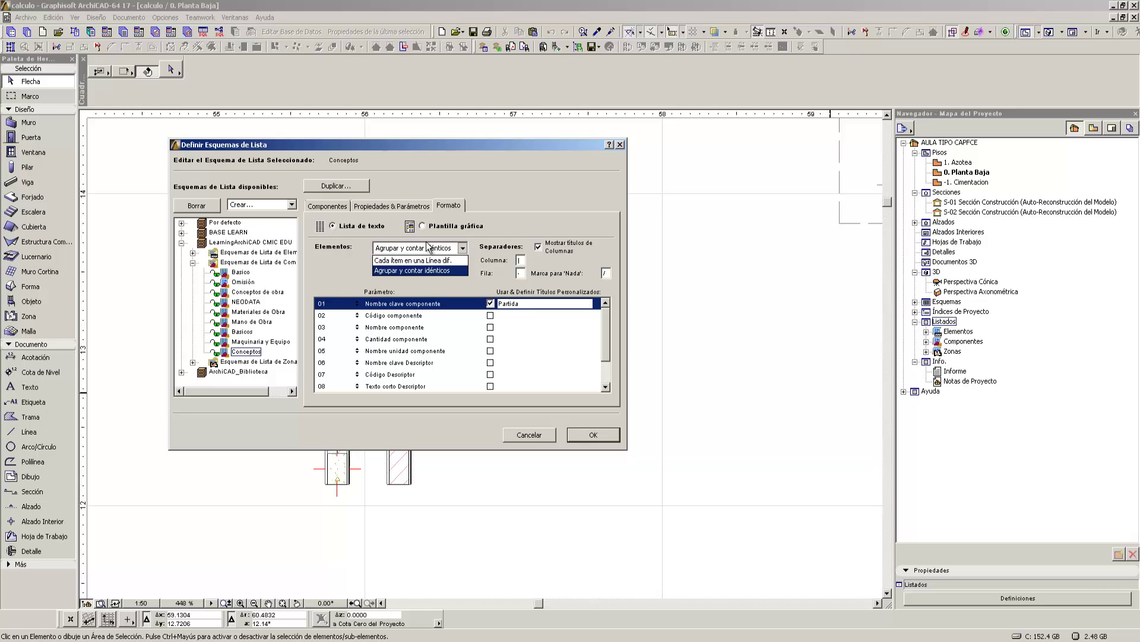
pyautogui.click(394, 270)
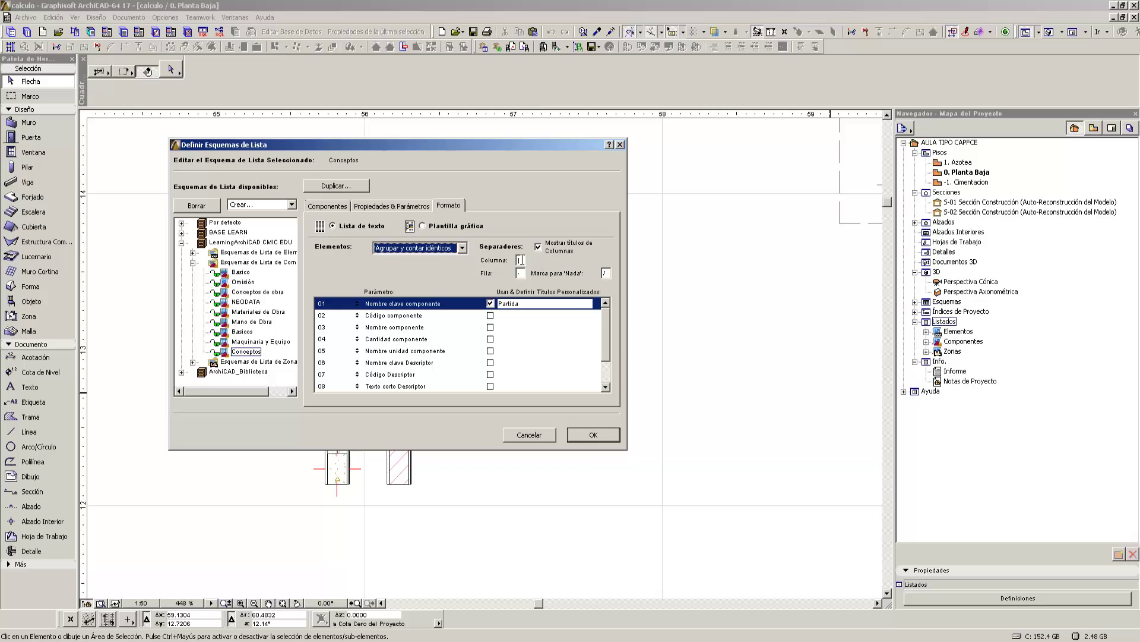
pyautogui.moveTo(522, 260); pyautogui.dragTo(517, 274)
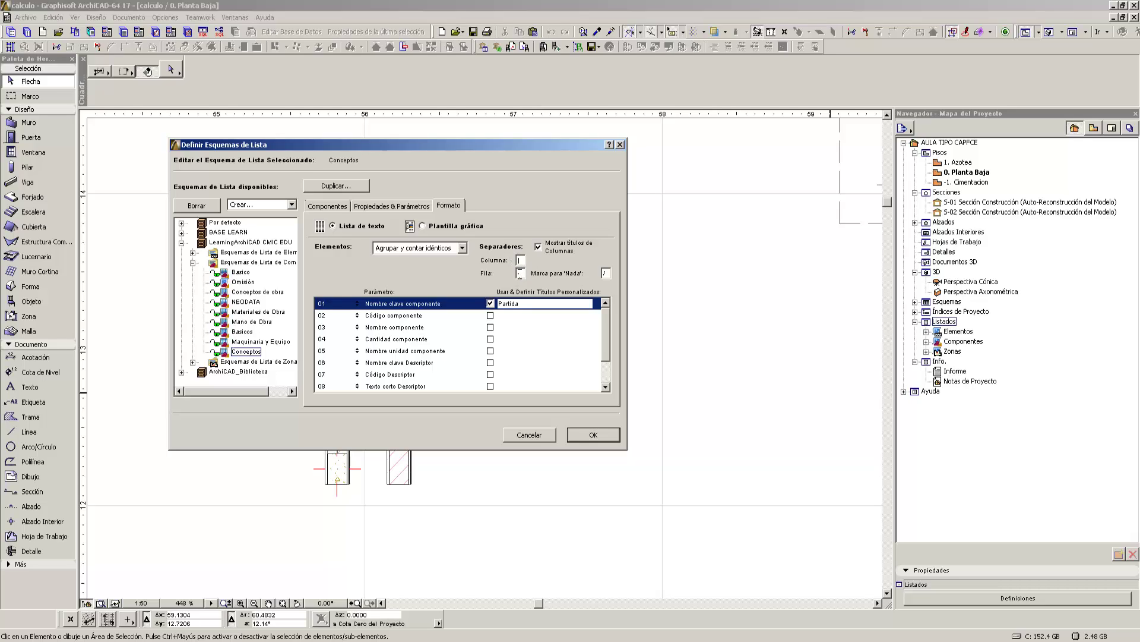
pyautogui.click(524, 261)
pyautogui.doubleClick(604, 273)
# - Rename the Conceptos list scheme as Muros and lock it against editing
pyautogui.click(255, 354)
pyautogui.click(262, 354)
pyautogui.write('Muros')
pyautogui.click(225, 357)
pyautogui.click(262, 353)
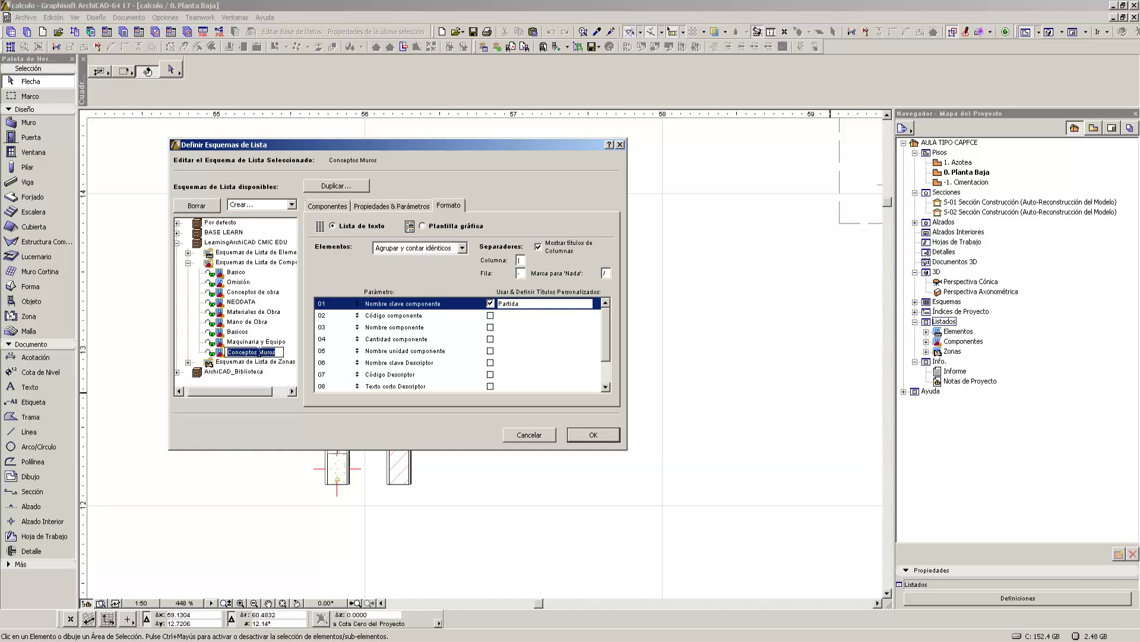
pyautogui.write('Muros')
pyautogui.press('Return')
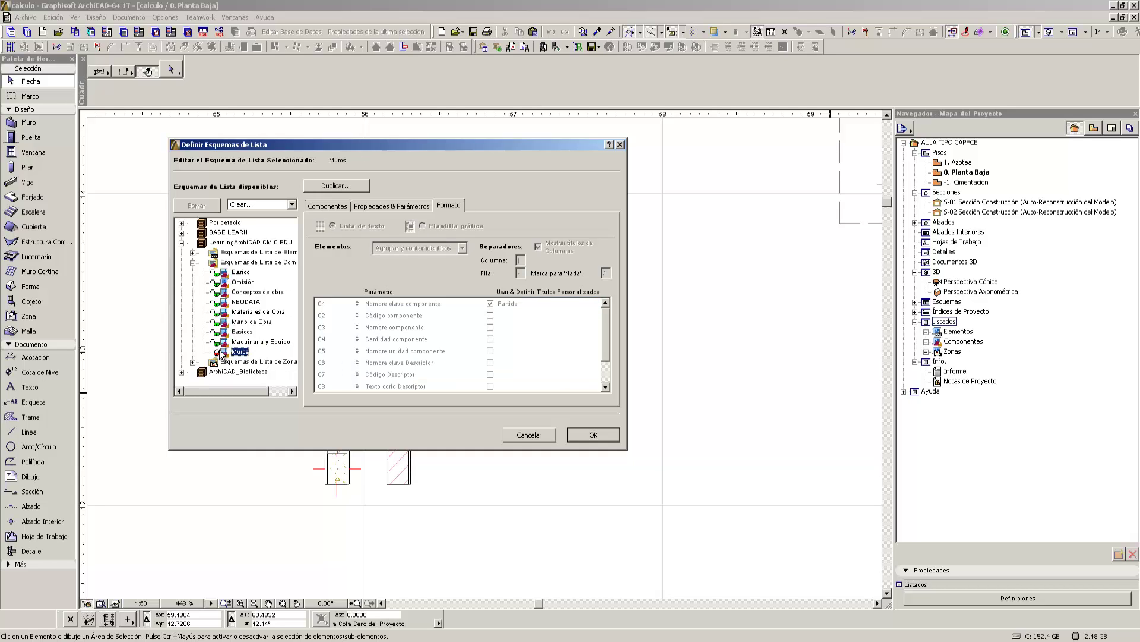
# - Compare the Maquinaria y Equipo scheme with the locked Muros scheme, reviewing the Muros property, parameter and component settings
pyautogui.click(250, 348)
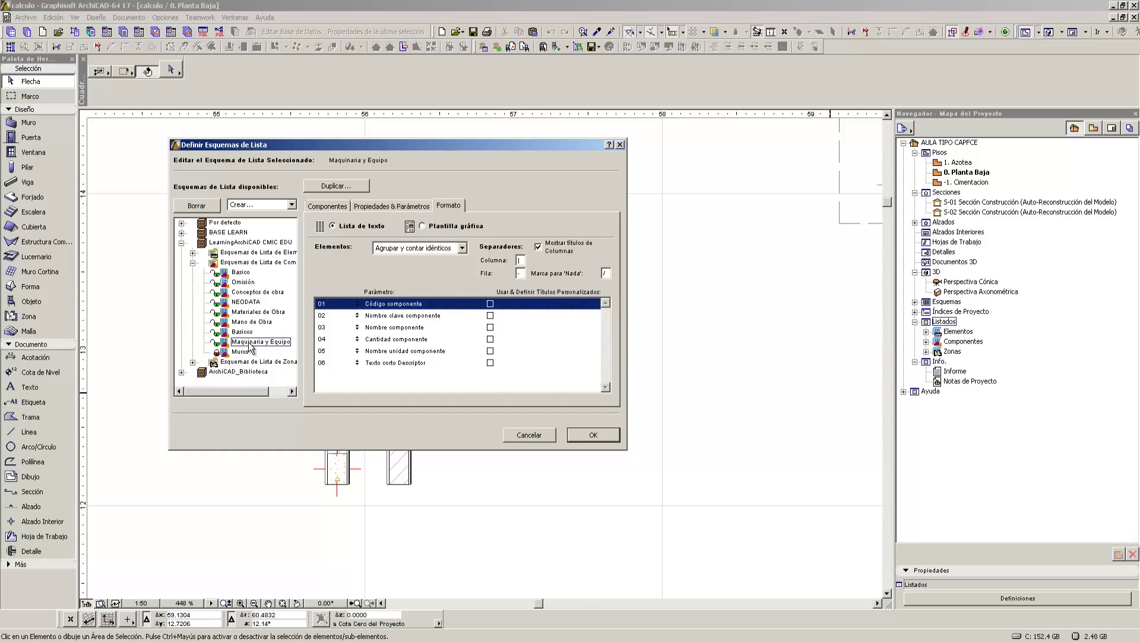
pyautogui.click(380, 208)
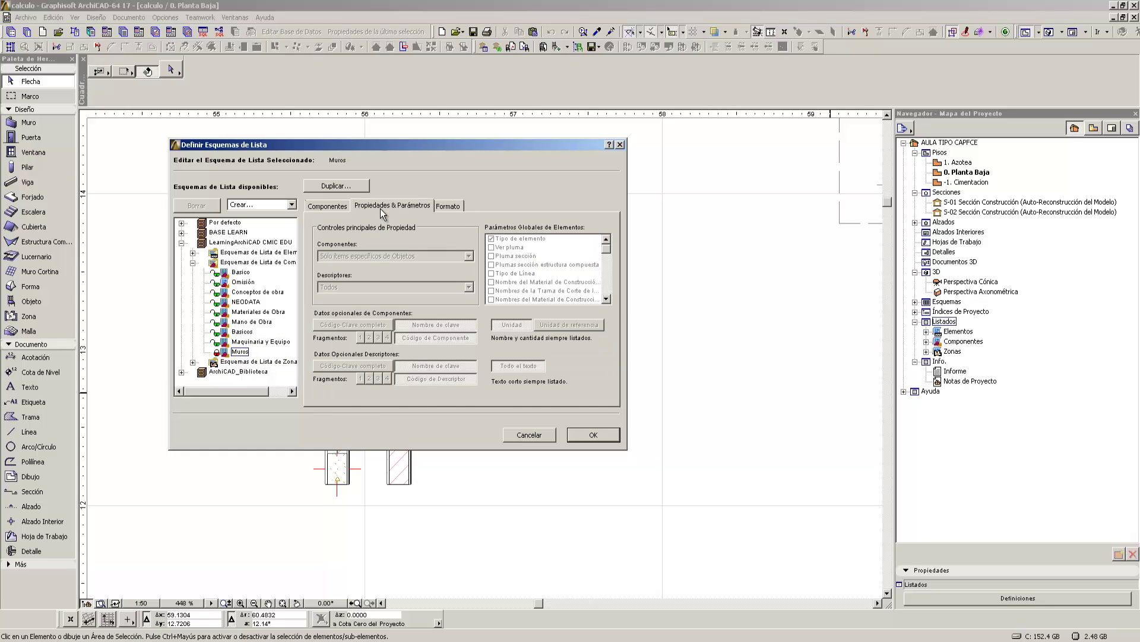
pyautogui.click(325, 208)
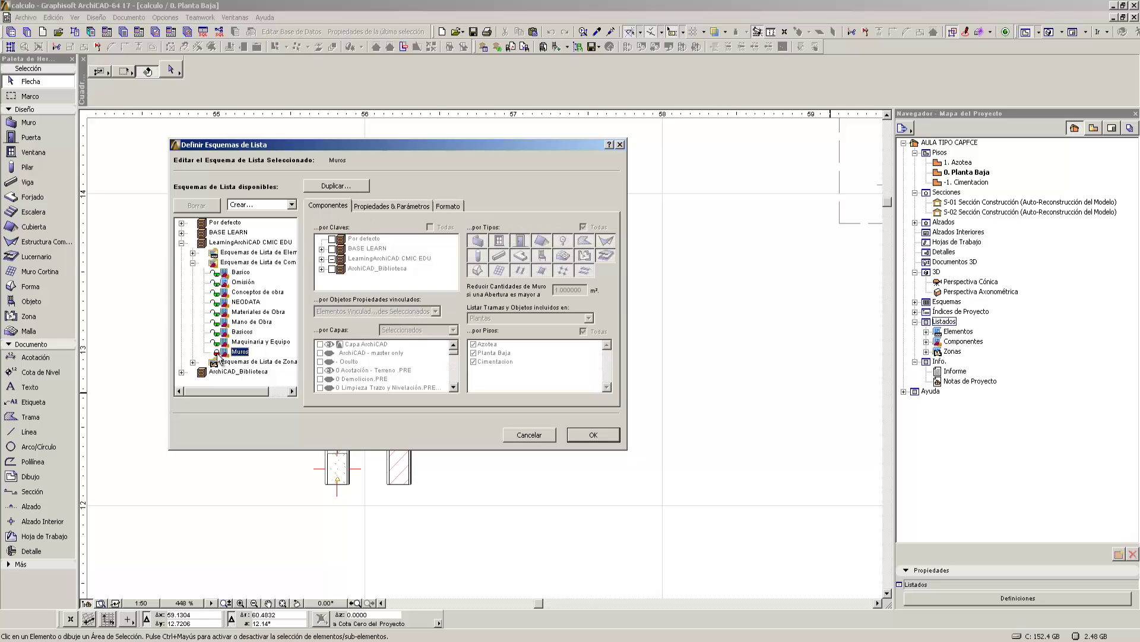
# - Unlock and relock the Muros scheme twice, leaving it locked
pyautogui.click(219, 354)
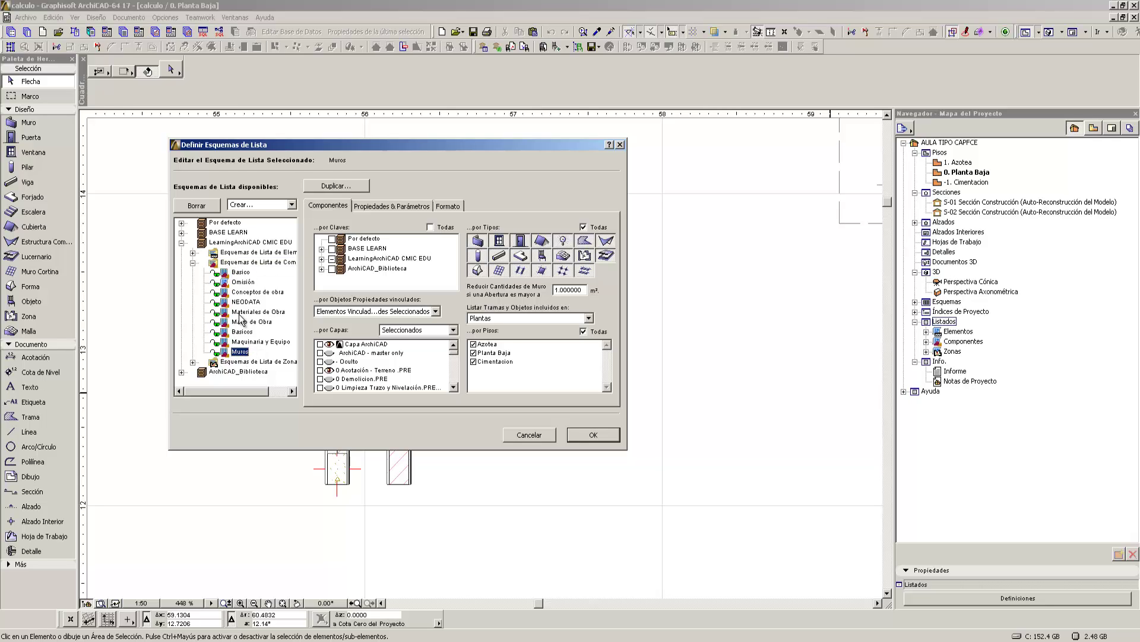
pyautogui.click(218, 352)
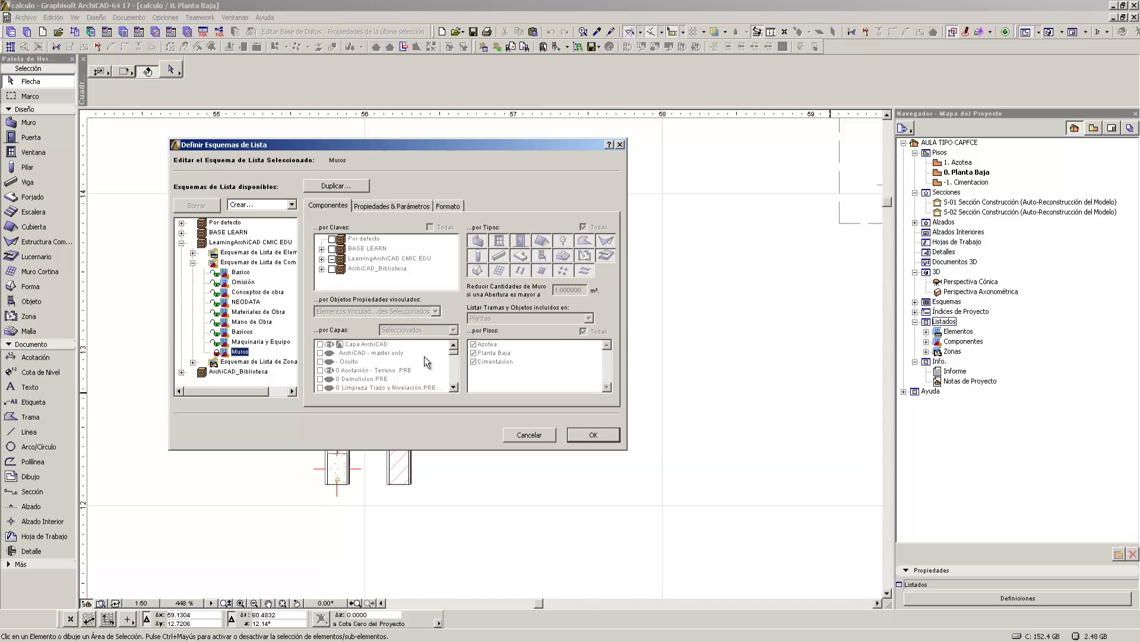
pyautogui.click(217, 353)
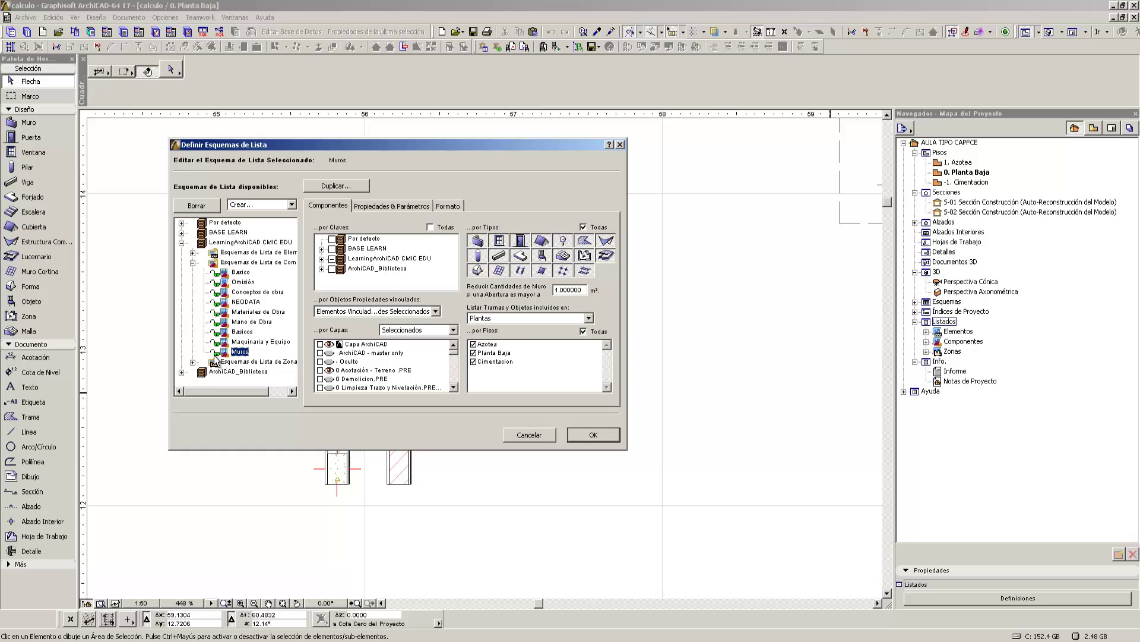
pyautogui.click(217, 352)
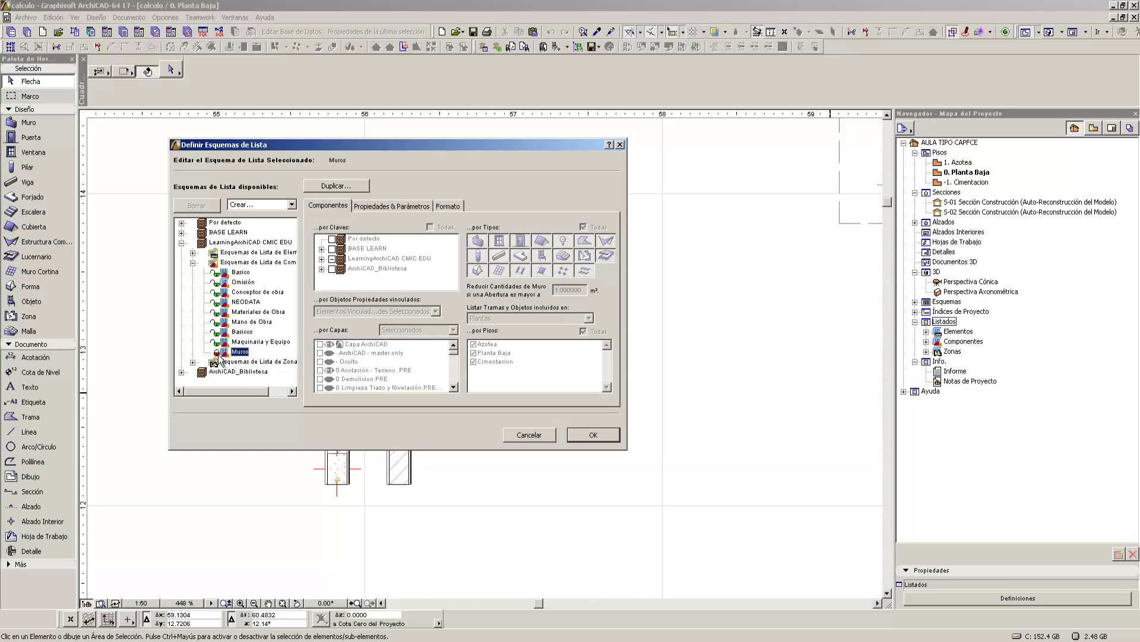
# - Accept the list scheme settings and enclose the whole classroom plan in a rectangular marquee of the heavy-outline type
pyautogui.click(594, 435)
pyautogui.moveTo(655, 413); pyautogui.dragTo(597, 440, button='middle')
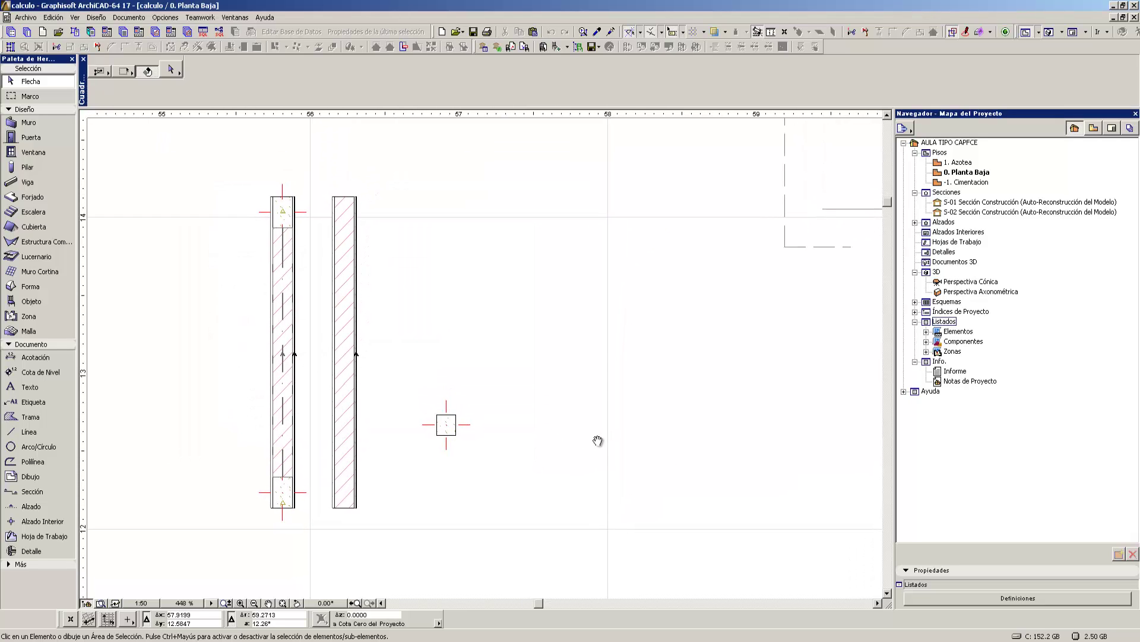
pyautogui.scroll(-1, 428, 287)
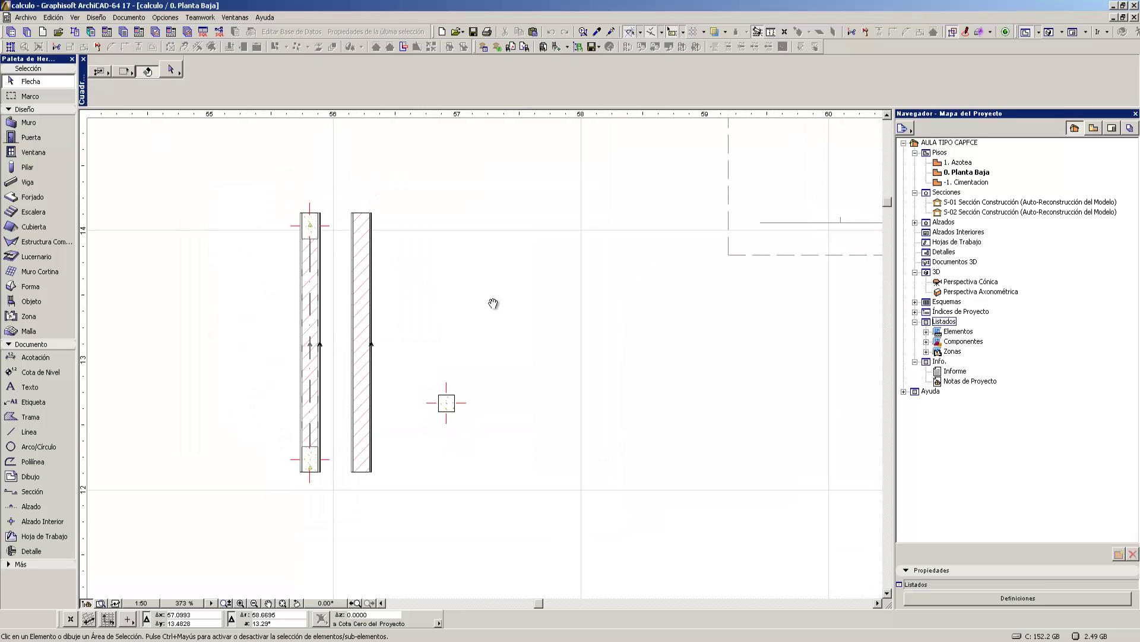
pyautogui.scroll(-8, 518, 302)
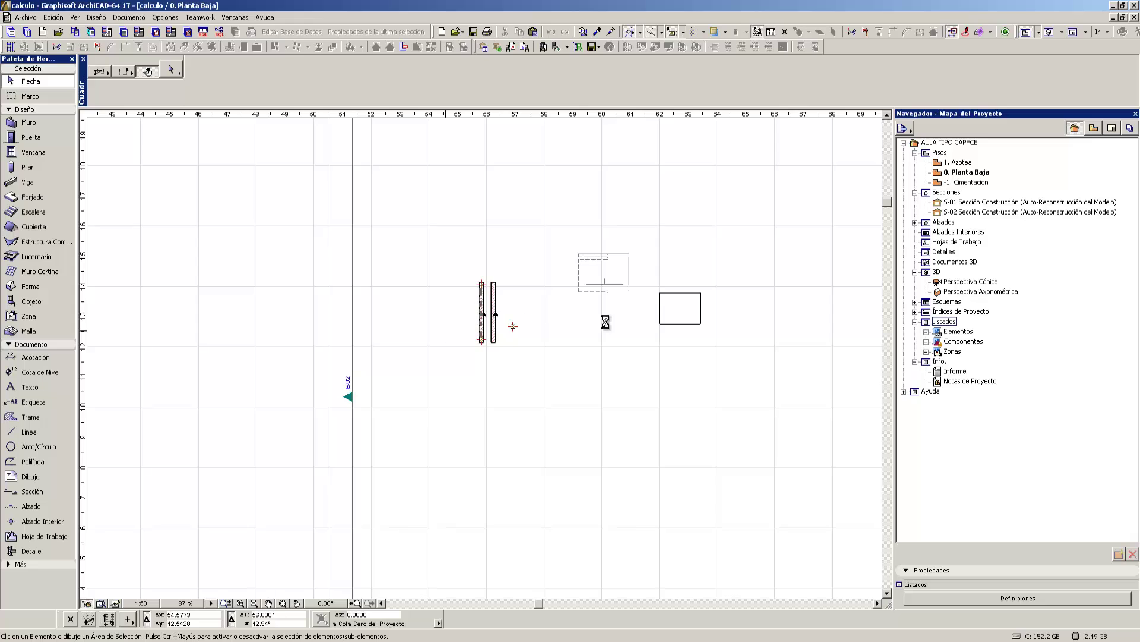
pyautogui.scroll(-4, 562, 337)
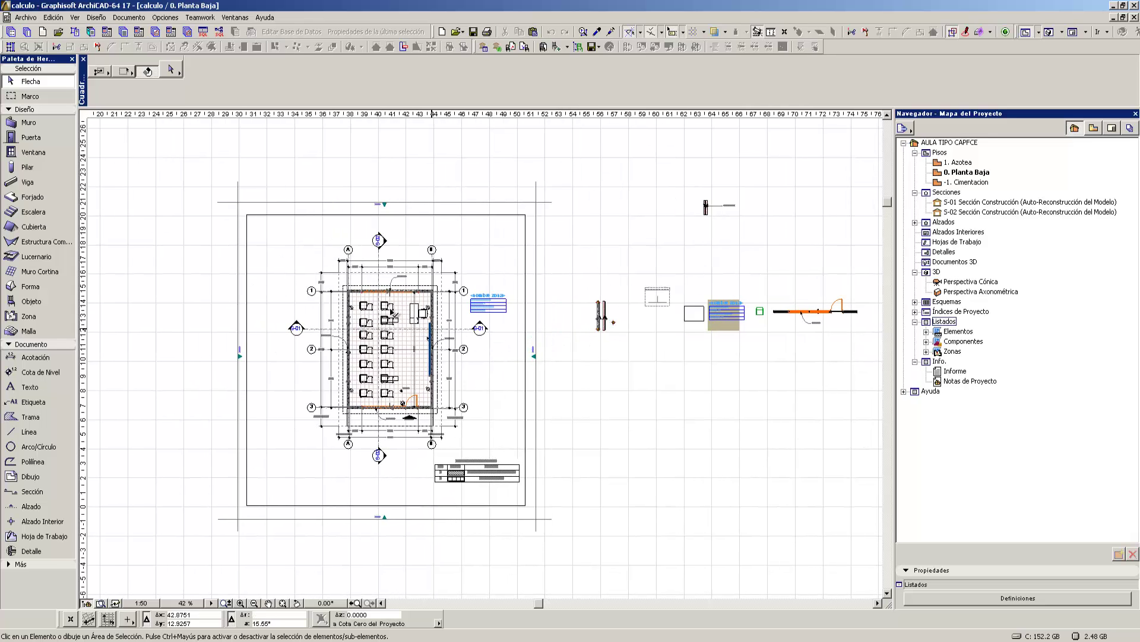
pyautogui.click(27, 95)
pyautogui.click(100, 70)
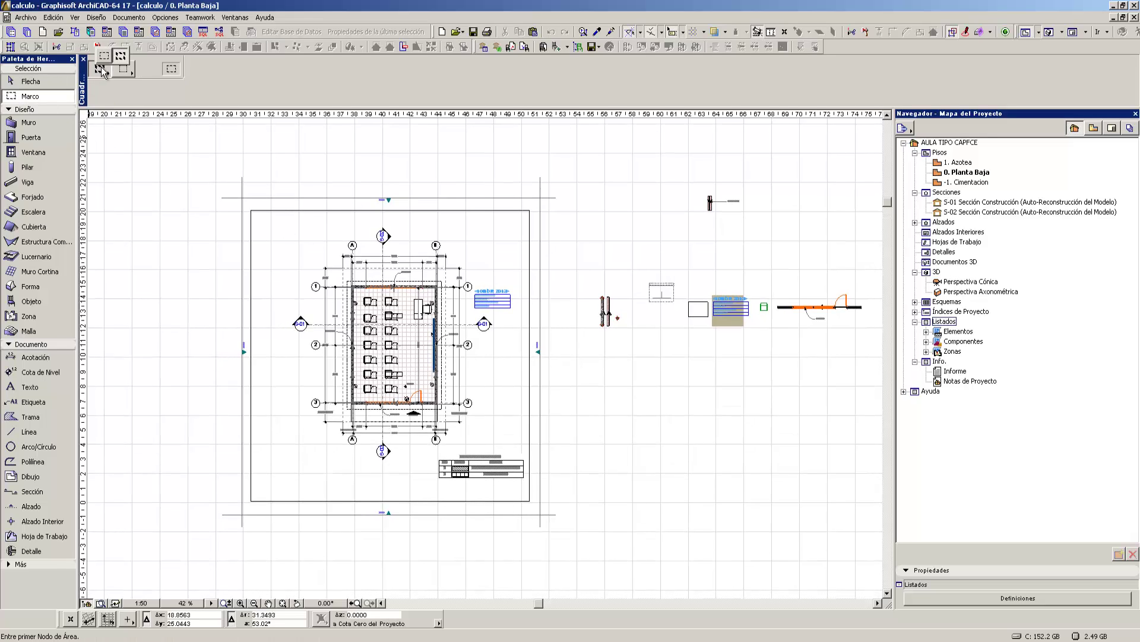
pyautogui.click(123, 57)
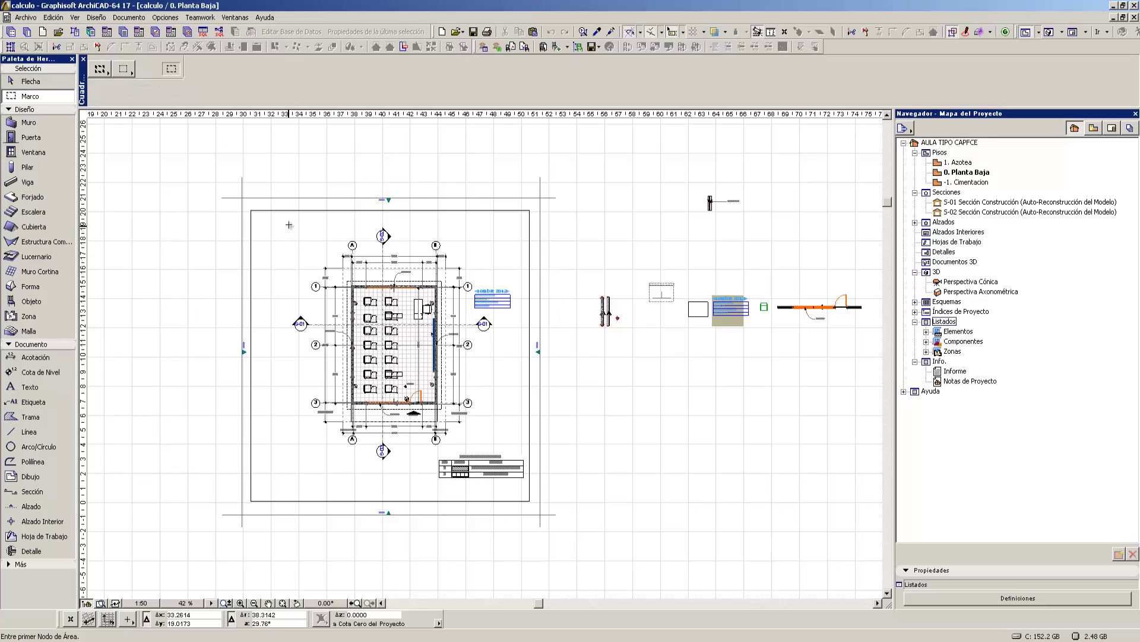
pyautogui.click(285, 221)
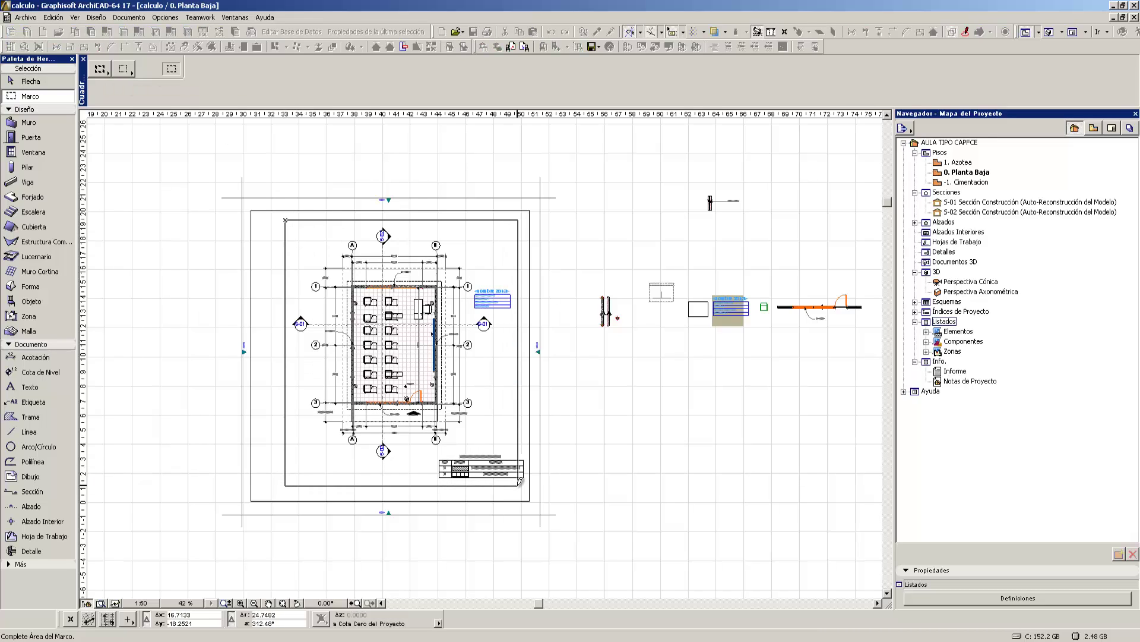
pyautogui.click(512, 486)
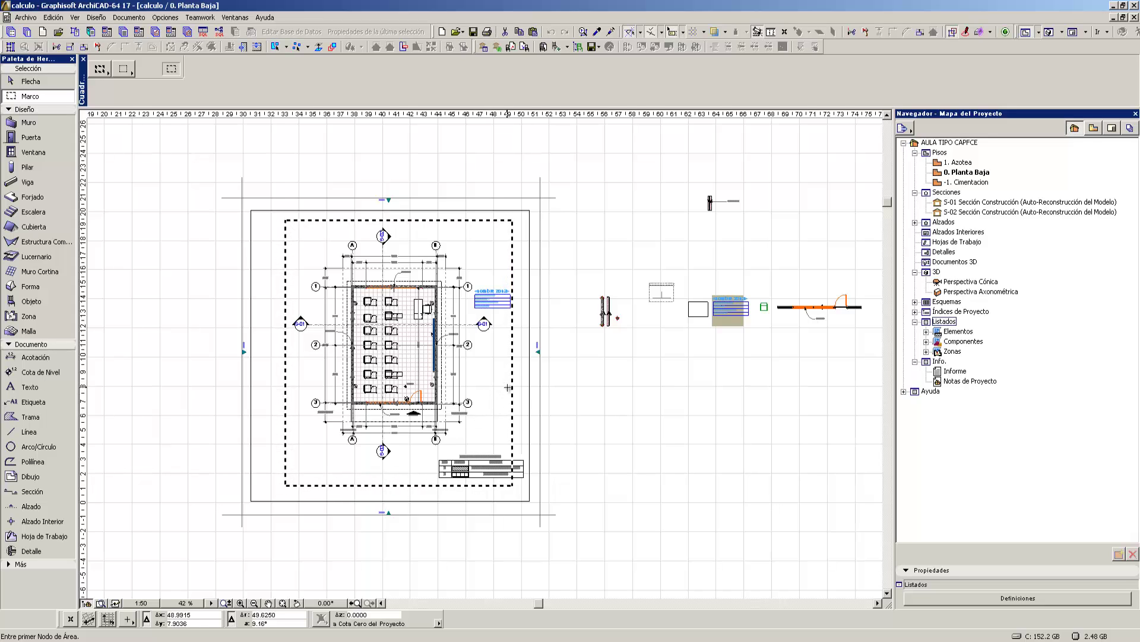
# - Generate the Muros (LearningArchiCAD CMIC EDU) component list using the scheme's filters, and widen the list window
pyautogui.click(926, 341)
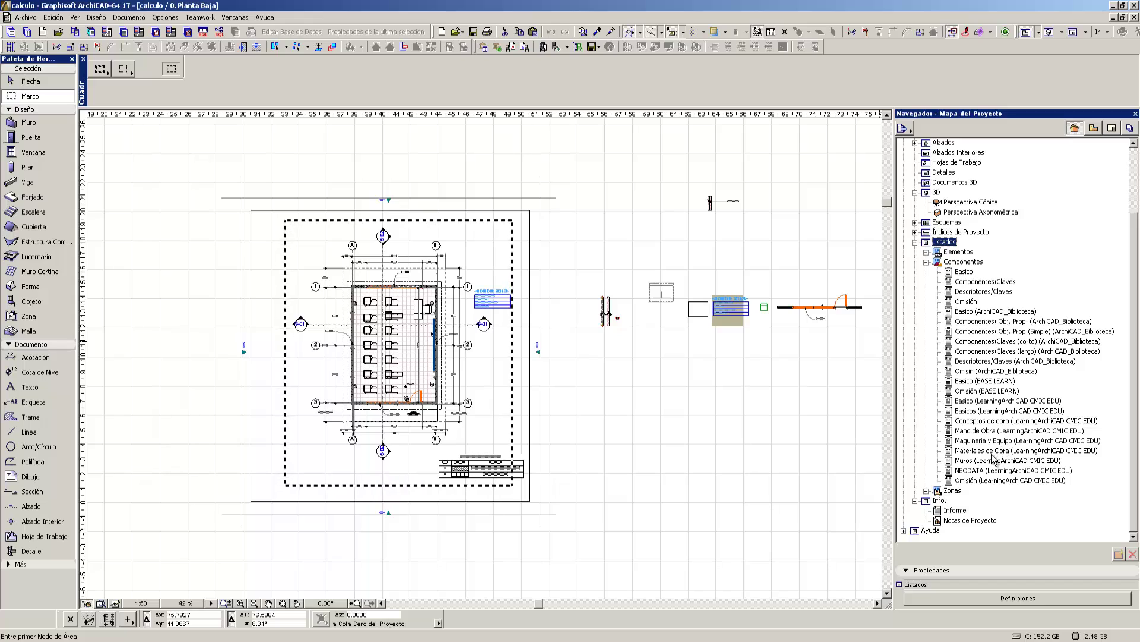
pyautogui.doubleClick(973, 461)
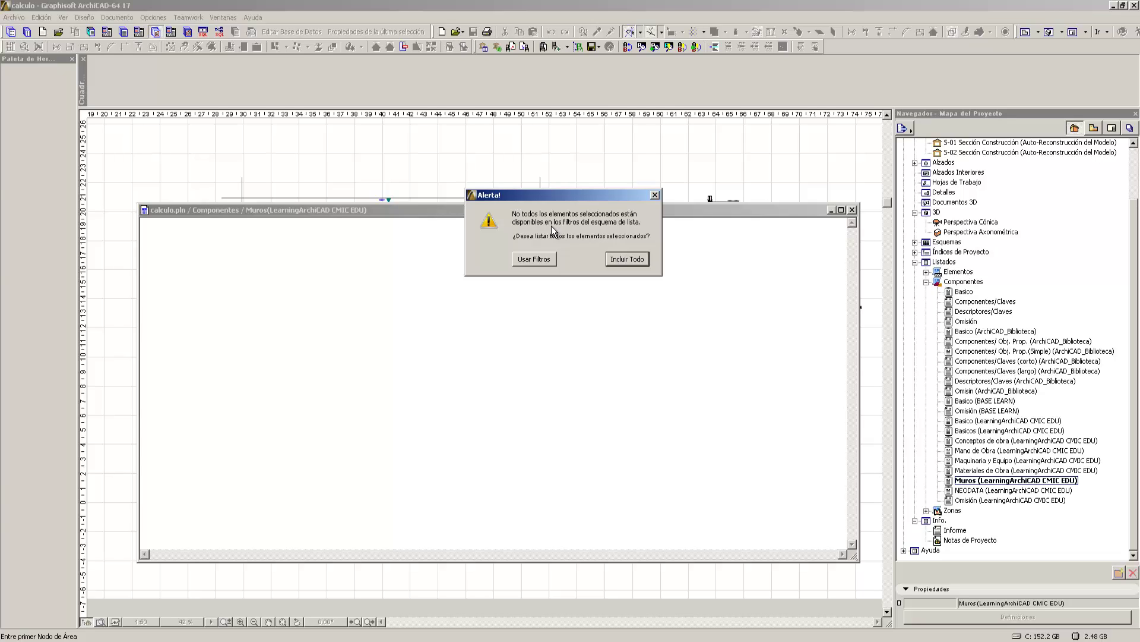
pyautogui.click(534, 259)
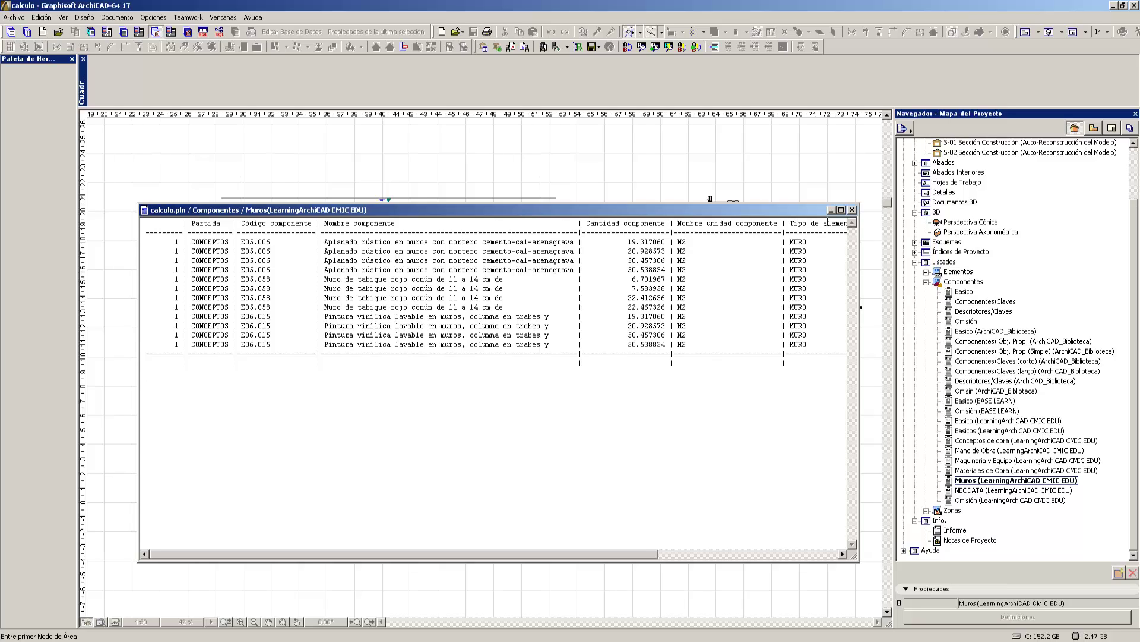
pyautogui.moveTo(860, 223); pyautogui.dragTo(880, 223)
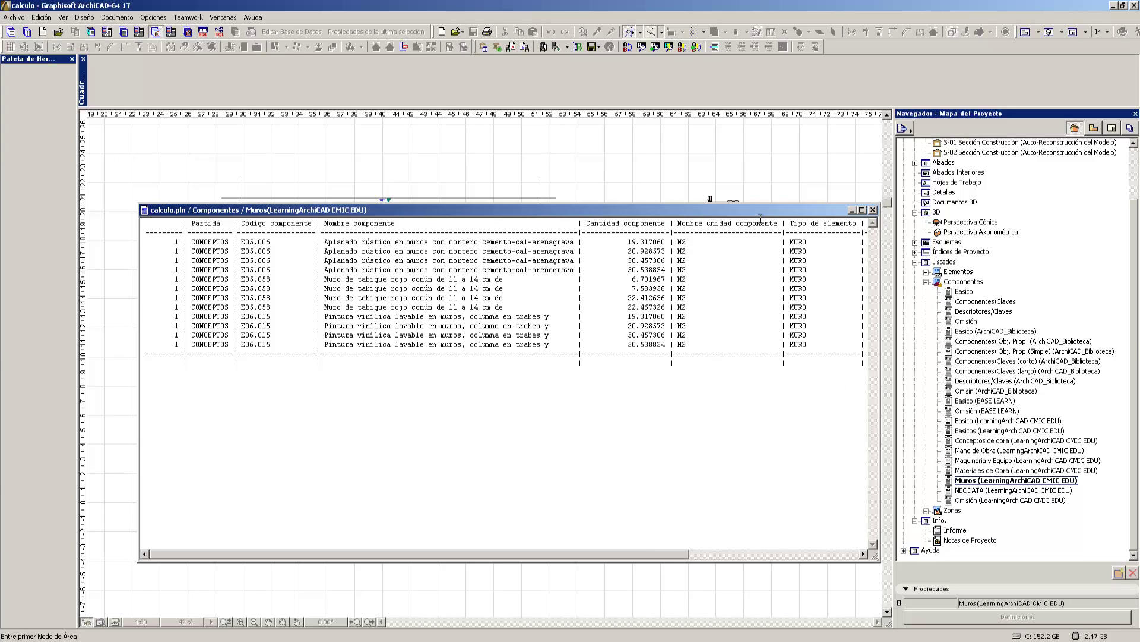
# - Review the Muros list's component names and codes, element type, ID de usuario and Cantidad componente columns
pyautogui.moveTo(810, 242); pyautogui.dragTo(770, 264)
pyautogui.moveTo(192, 241); pyautogui.dragTo(270, 248)
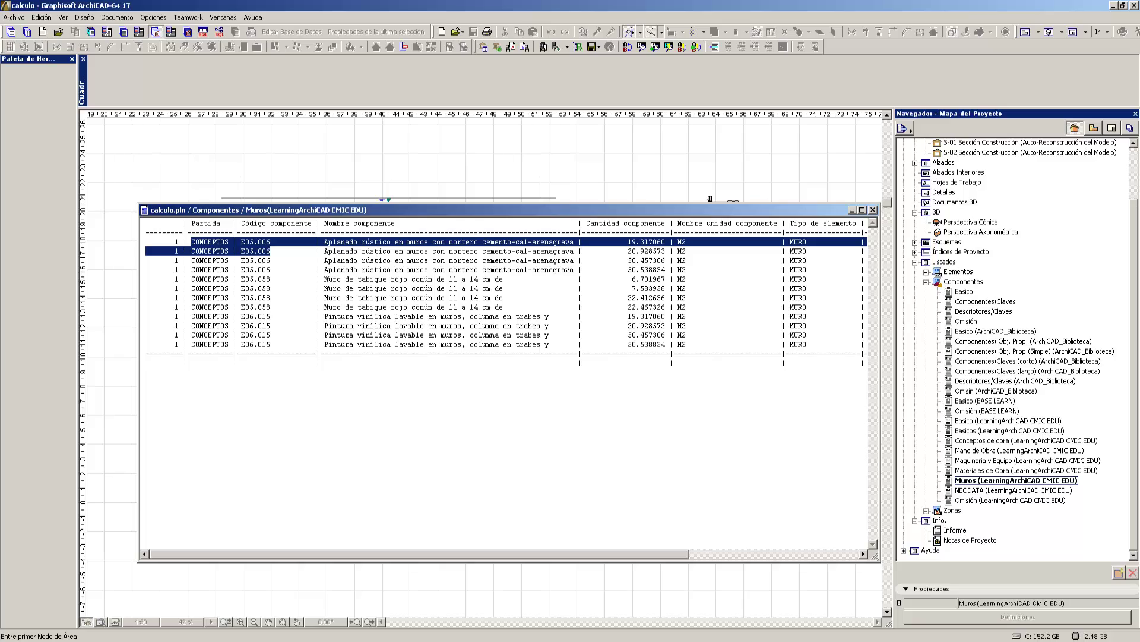
pyautogui.moveTo(324, 279); pyautogui.dragTo(420, 280)
pyautogui.moveTo(511, 307); pyautogui.dragTo(288, 324)
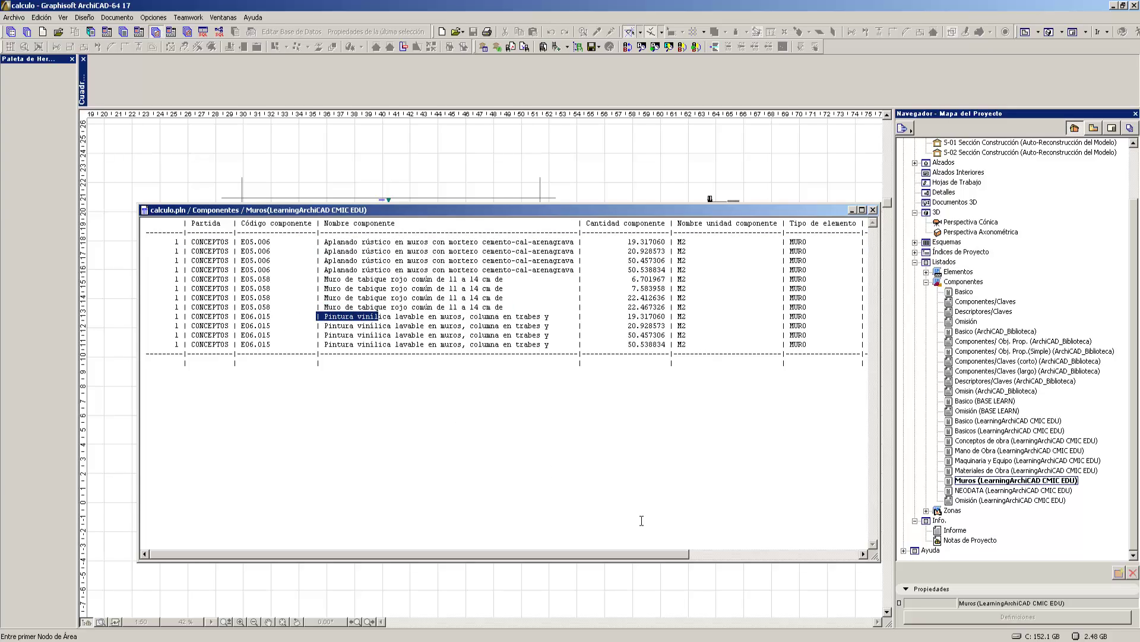
pyautogui.moveTo(672, 554); pyautogui.dragTo(852, 553)
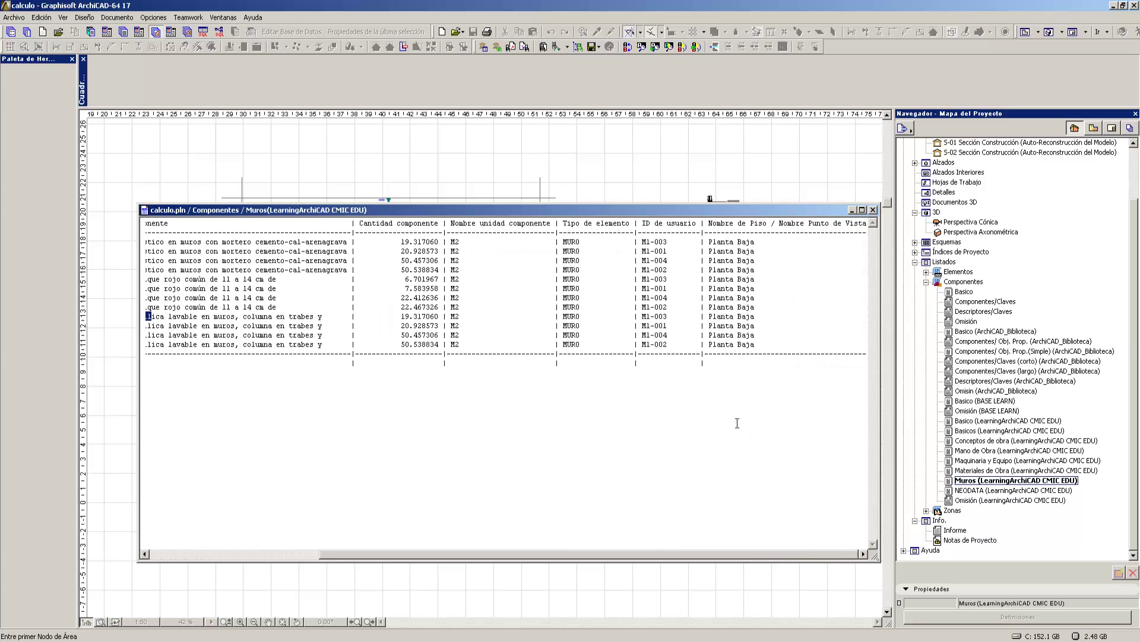
pyautogui.moveTo(673, 242); pyautogui.dragTo(627, 289)
pyautogui.moveTo(649, 242); pyautogui.dragTo(642, 242)
pyautogui.moveTo(654, 242); pyautogui.dragTo(669, 245)
pyautogui.moveTo(402, 242); pyautogui.dragTo(440, 261)
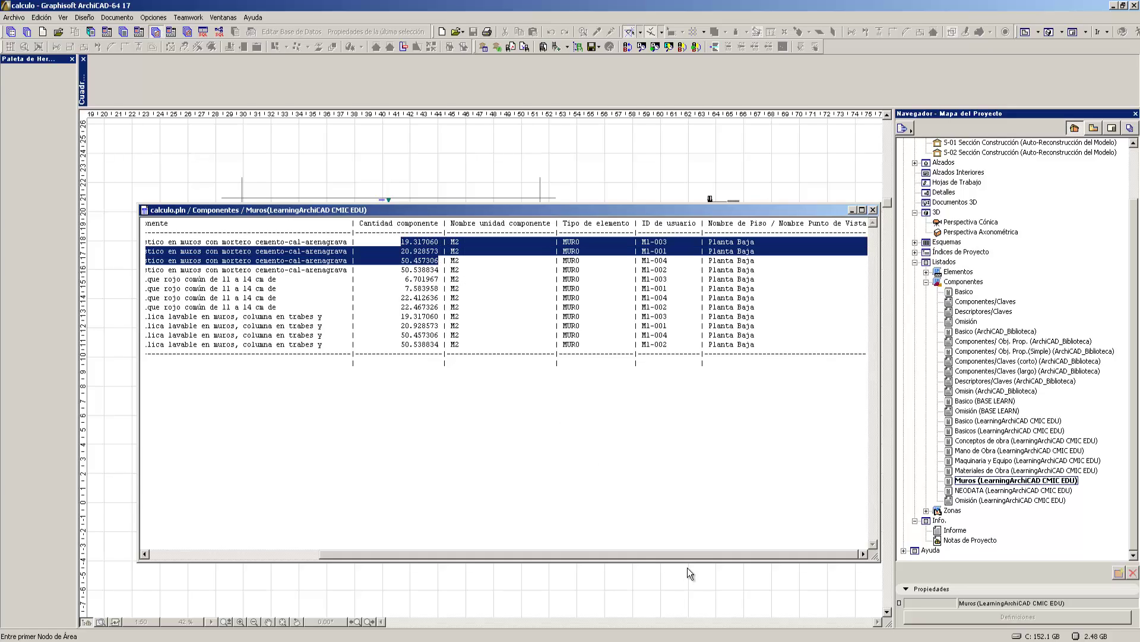
pyautogui.moveTo(691, 553); pyautogui.dragTo(435, 553)
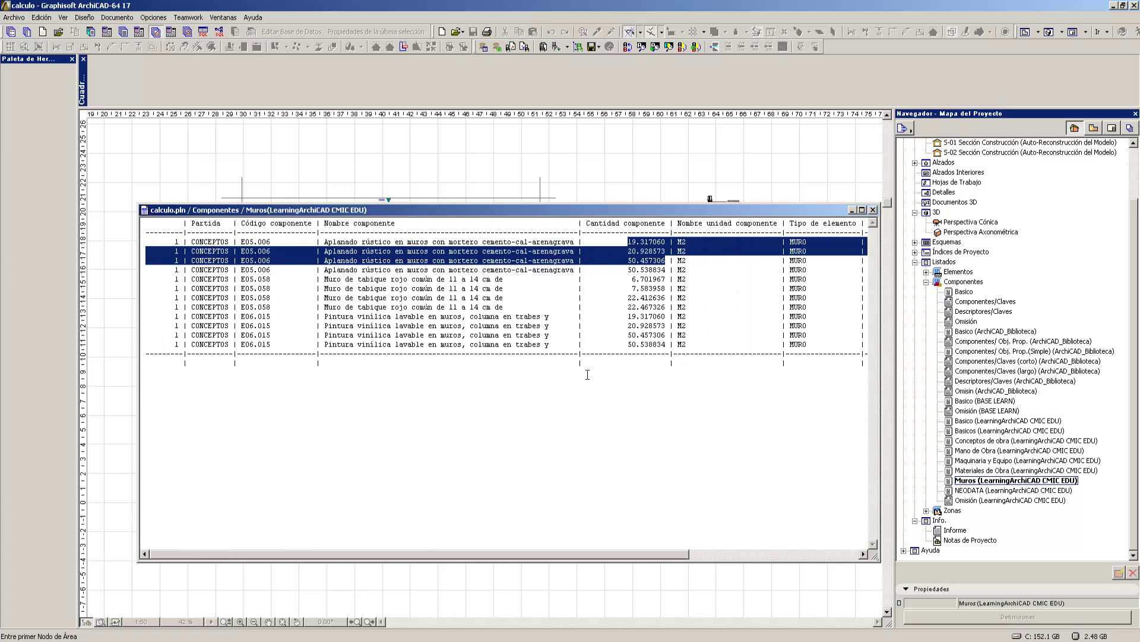
# - Compare each concept's Cantidad componente values with the wall identifiers in the ID de usuario column
pyautogui.click(629, 268)
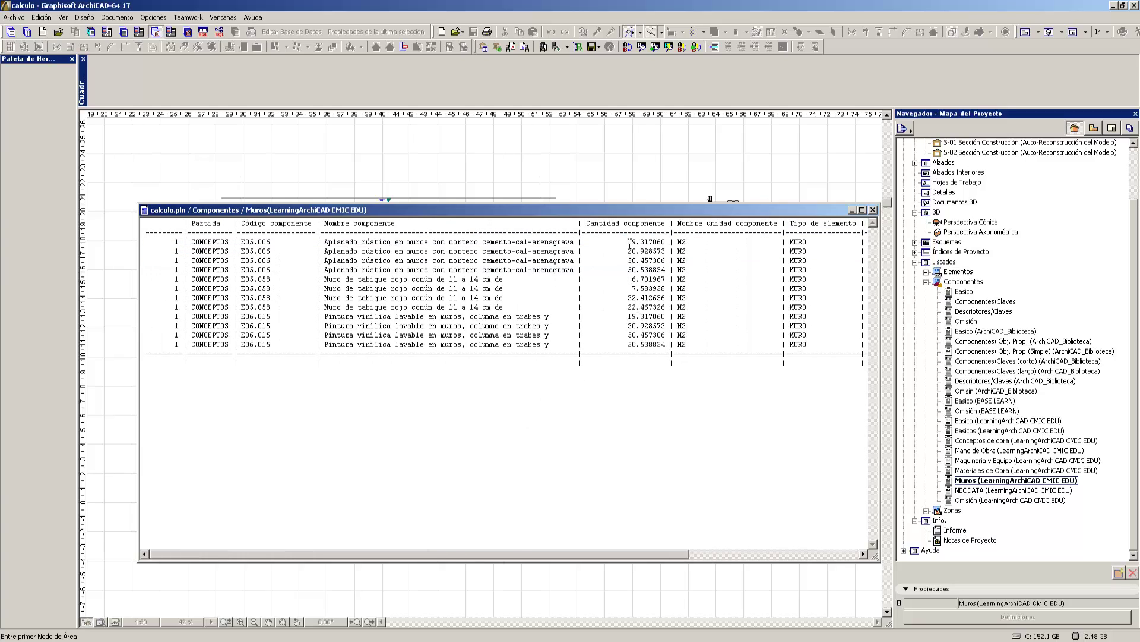
pyautogui.moveTo(630, 243); pyautogui.dragTo(670, 273)
pyautogui.click(627, 255)
pyautogui.moveTo(672, 554); pyautogui.dragTo(838, 557)
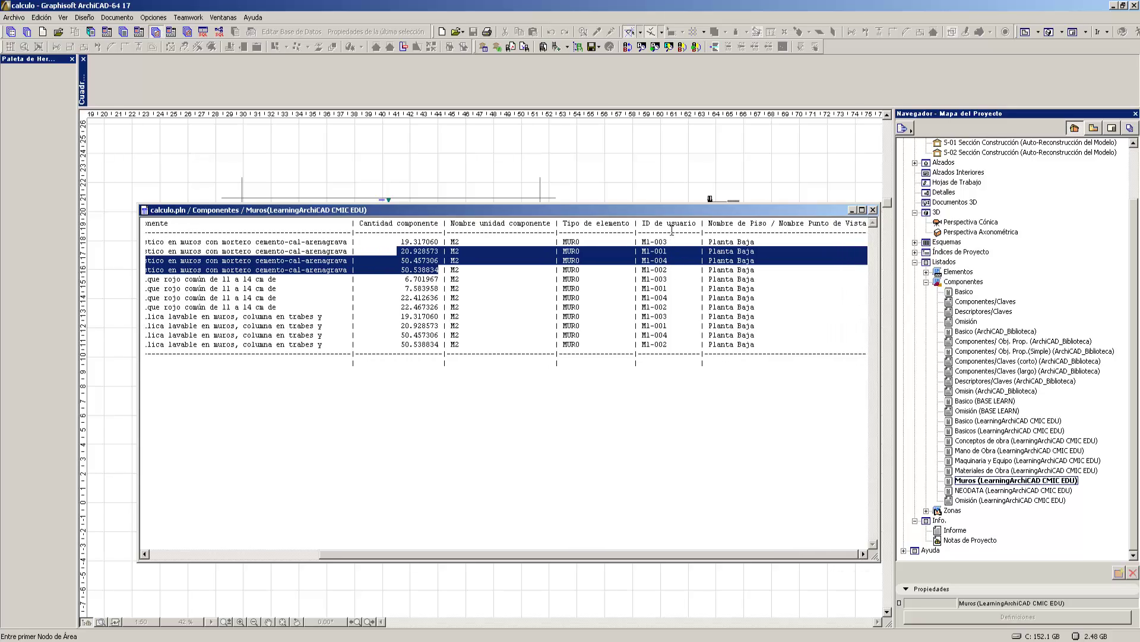
pyautogui.click(668, 346)
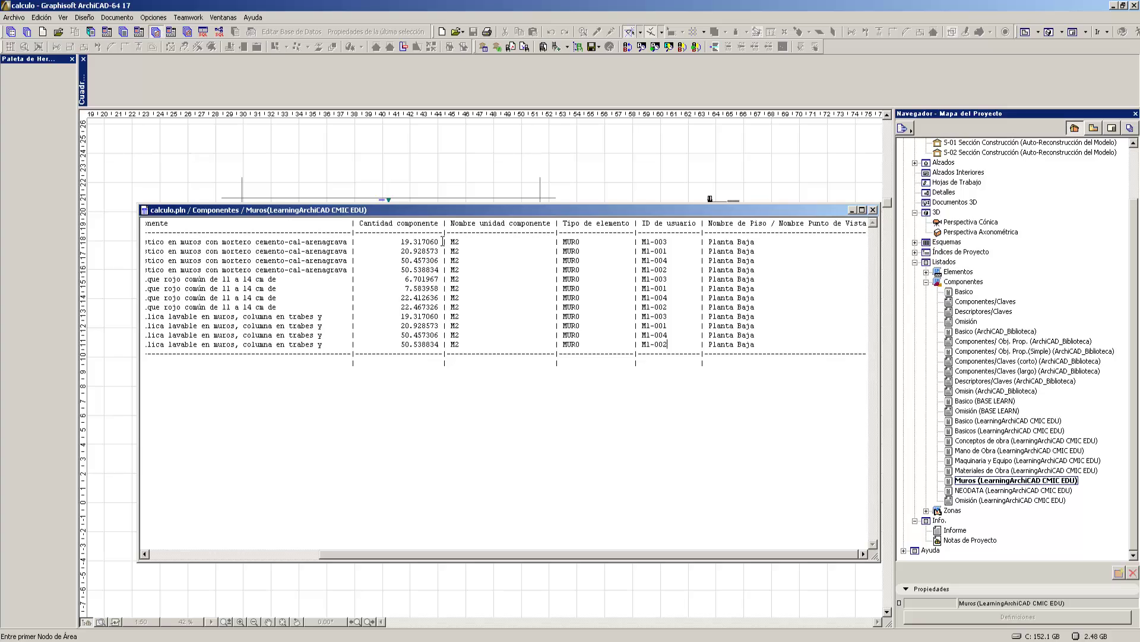
pyautogui.moveTo(442, 242); pyautogui.dragTo(398, 255)
pyautogui.moveTo(654, 553); pyautogui.dragTo(679, 565)
pyautogui.moveTo(674, 247); pyautogui.dragTo(645, 249)
pyautogui.click(671, 261)
# - Remove the ID de usuario parameter from the Muros component list scheme and accept the scheme changes
pyautogui.click(977, 481)
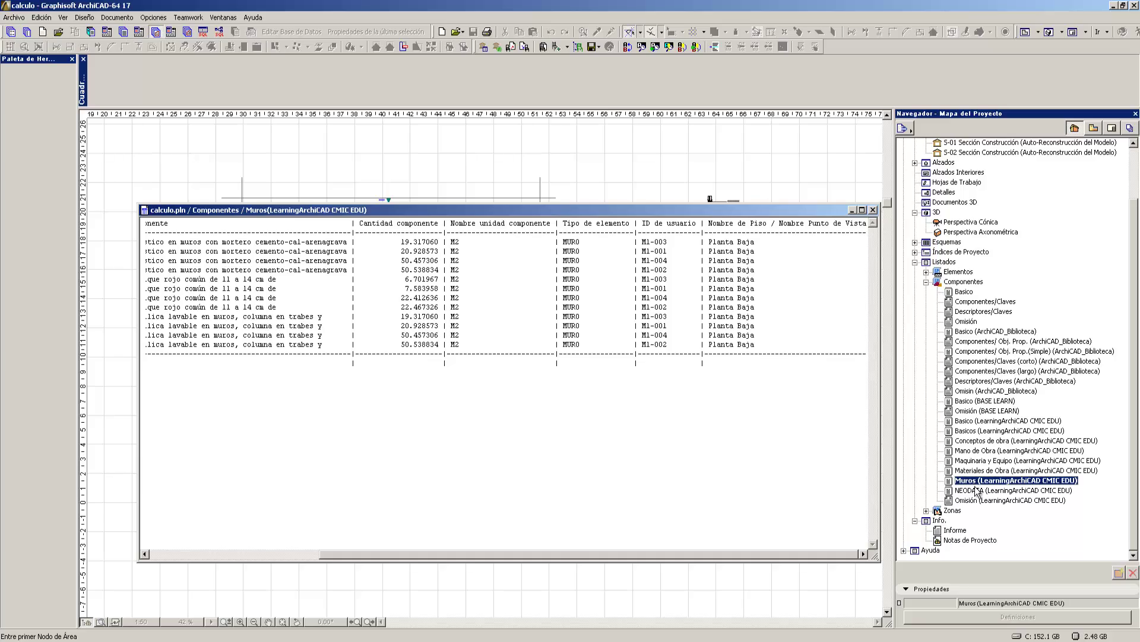
pyautogui.click(967, 283)
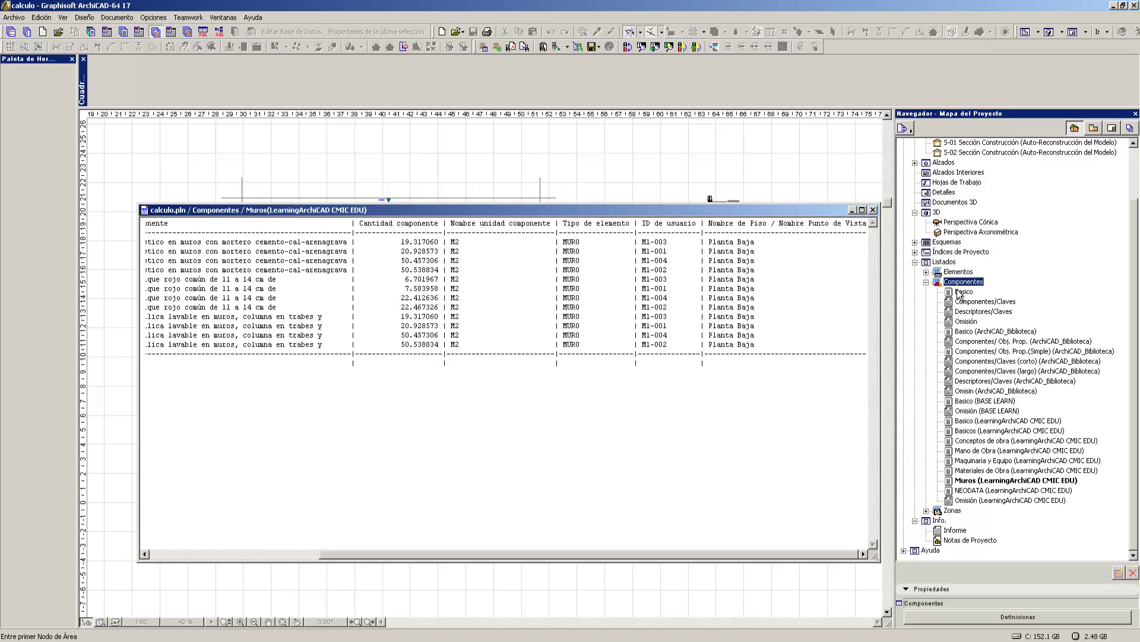
pyautogui.click(1033, 618)
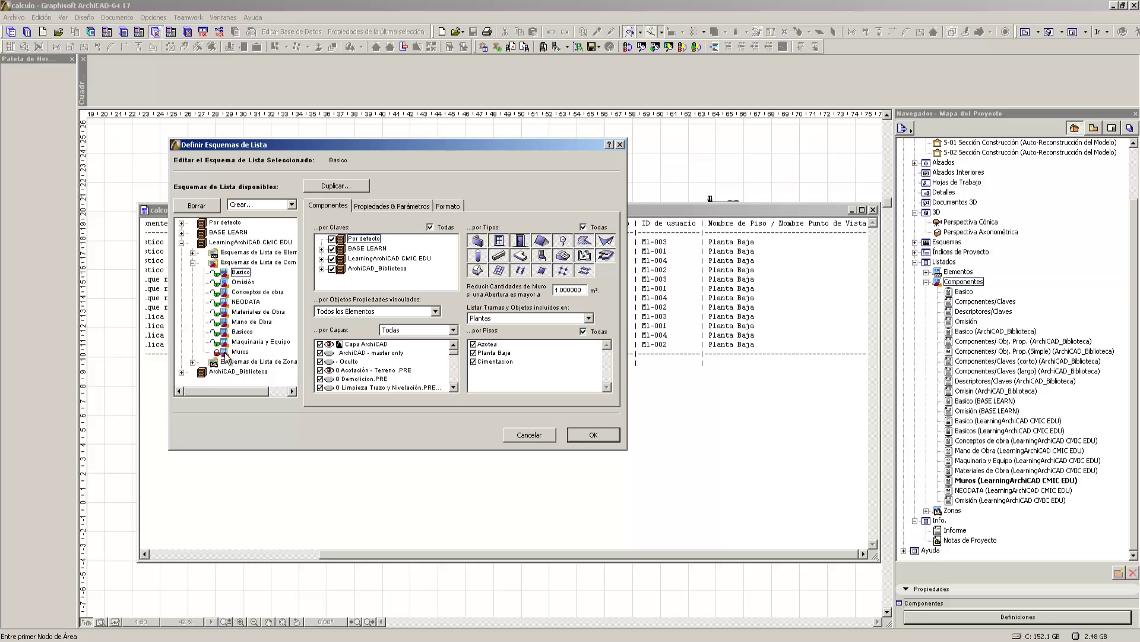
pyautogui.click(240, 353)
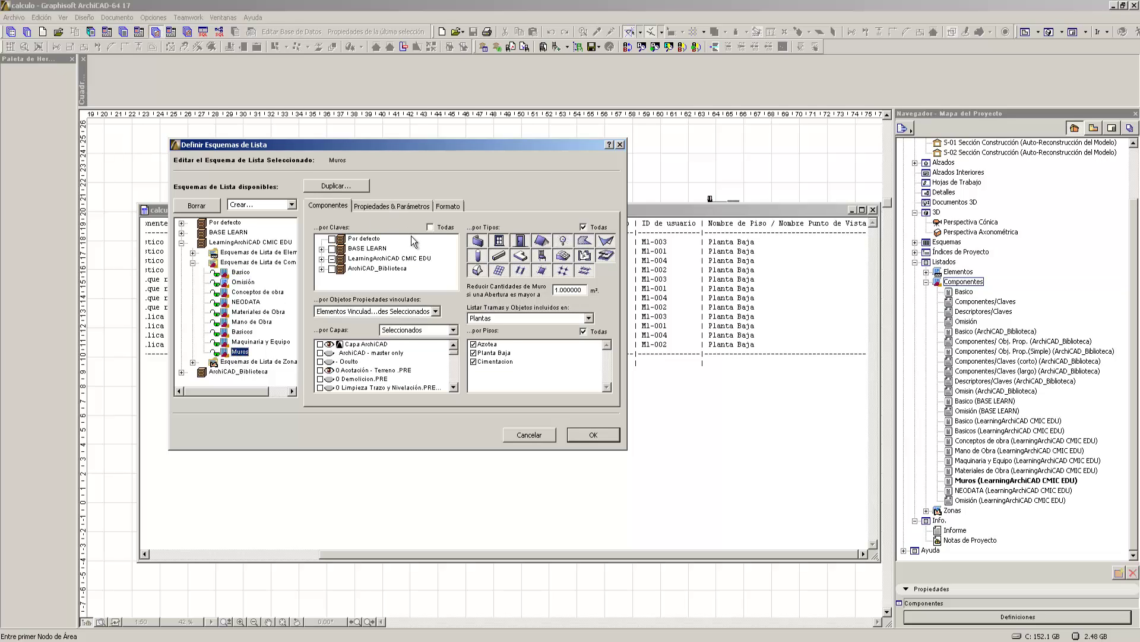
pyautogui.click(406, 205)
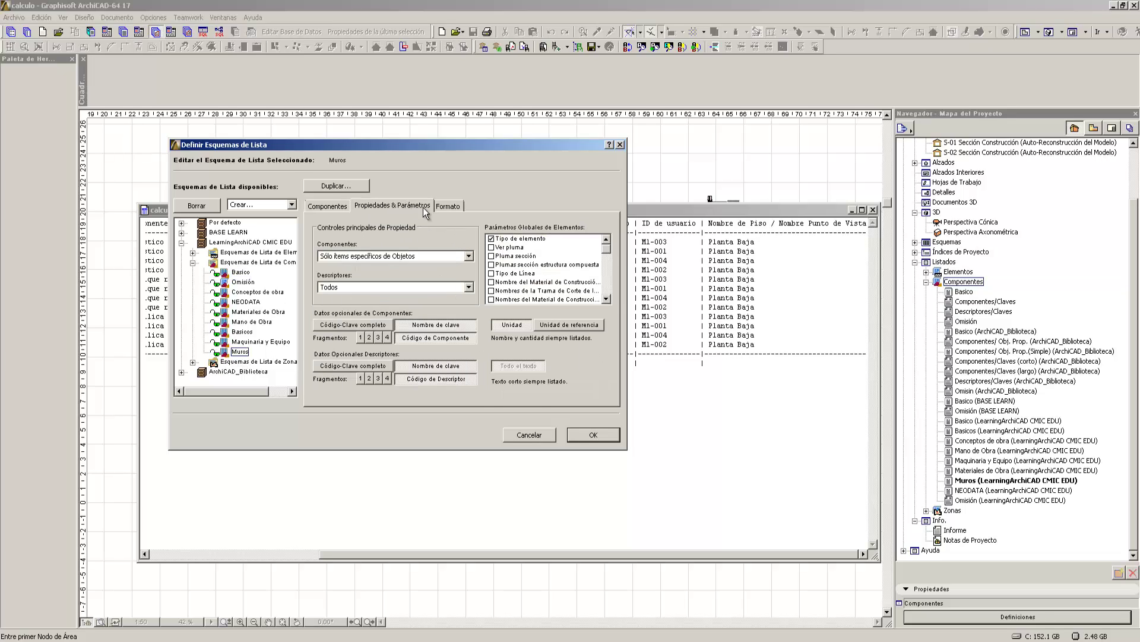
pyautogui.moveTo(608, 250)
pyautogui.mouseDown()
pyautogui.moveTo(611, 284)
pyautogui.moveTo(611, 270)
pyautogui.mouseUp()
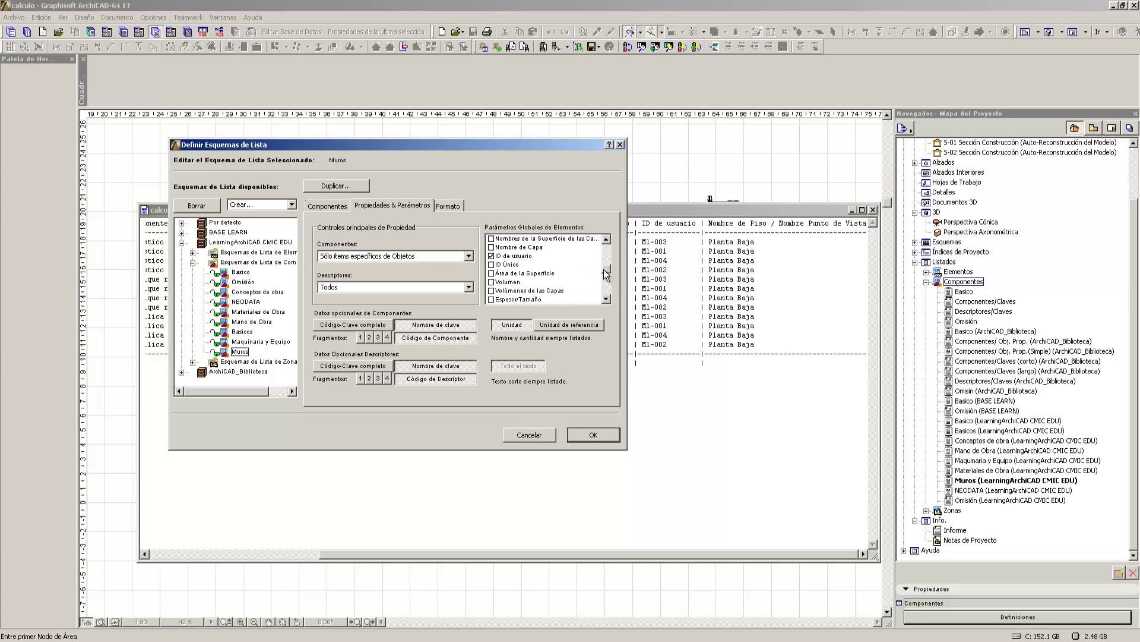
pyautogui.click(502, 256)
pyautogui.click(600, 437)
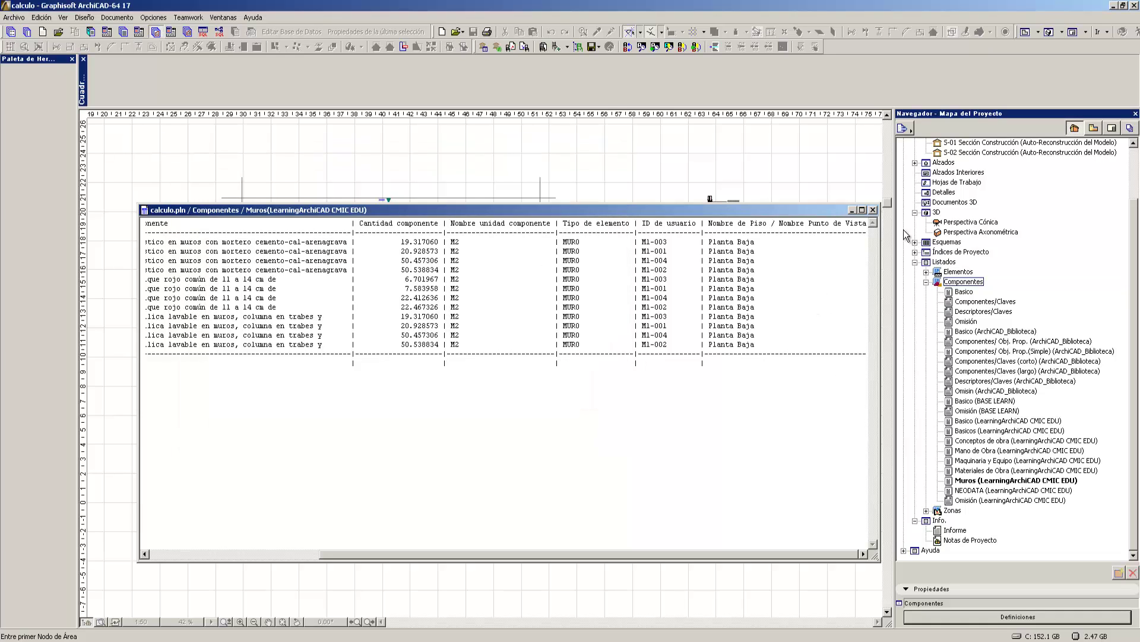
# - Close the current list, regenerate the Muros component list using its filters, and review the quantity, element type and floor columns
pyautogui.click(873, 210)
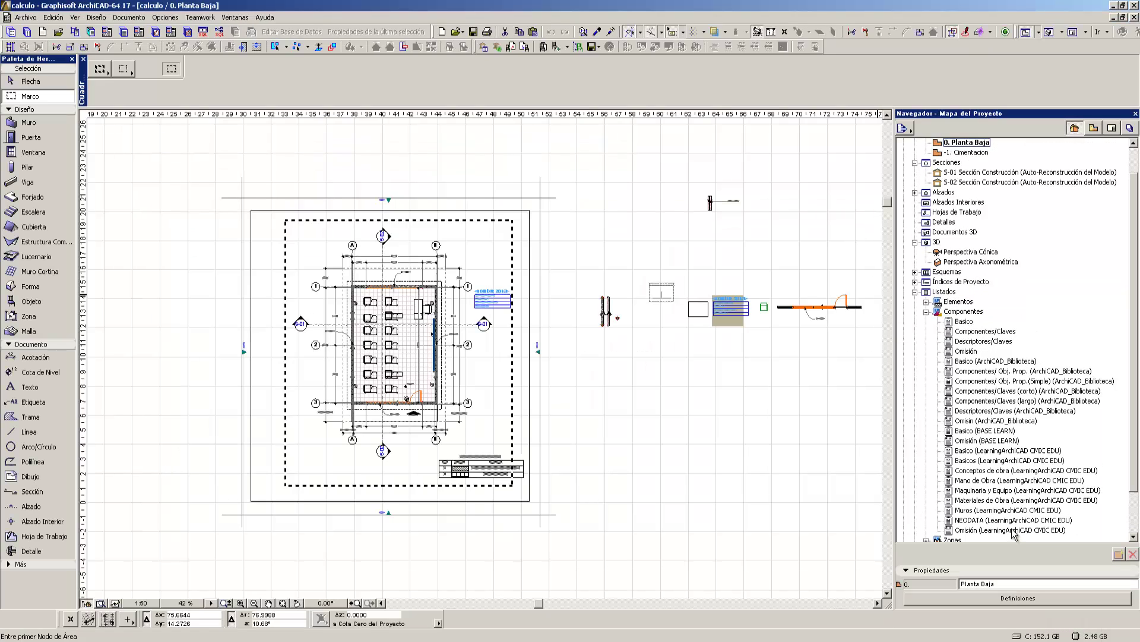
pyautogui.doubleClick(983, 515)
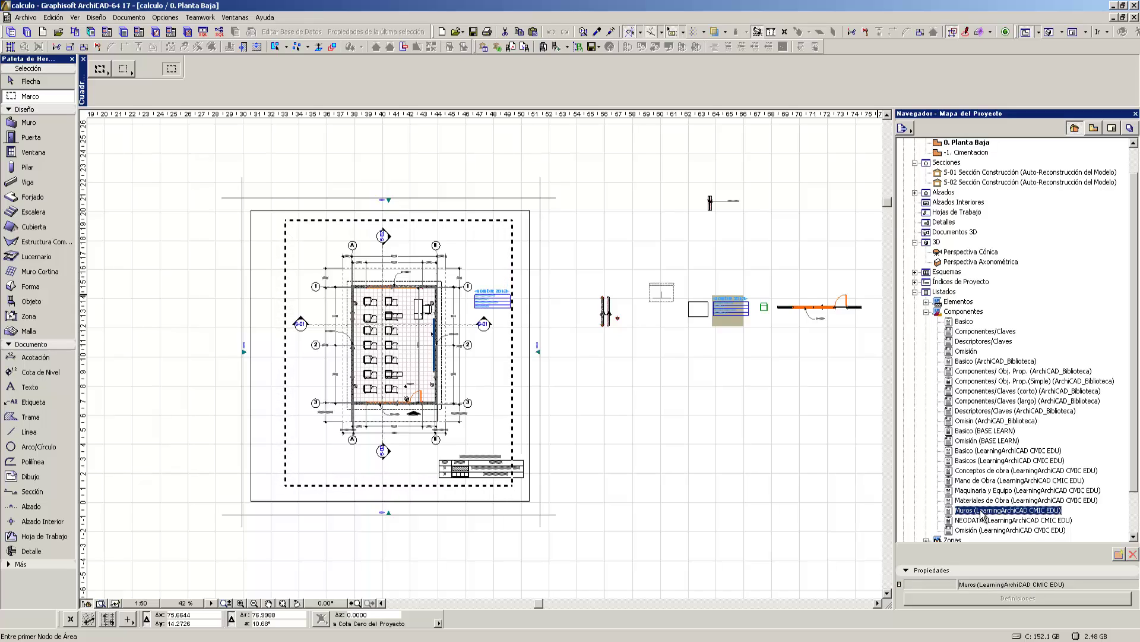
pyautogui.click(540, 258)
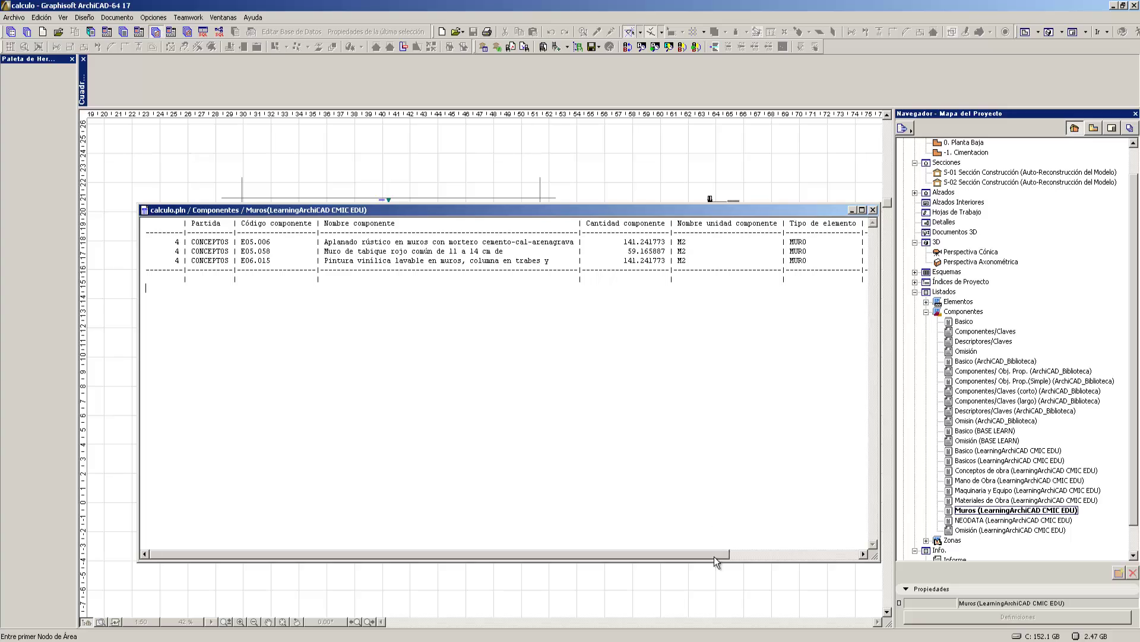
pyautogui.moveTo(714, 555); pyautogui.dragTo(875, 561)
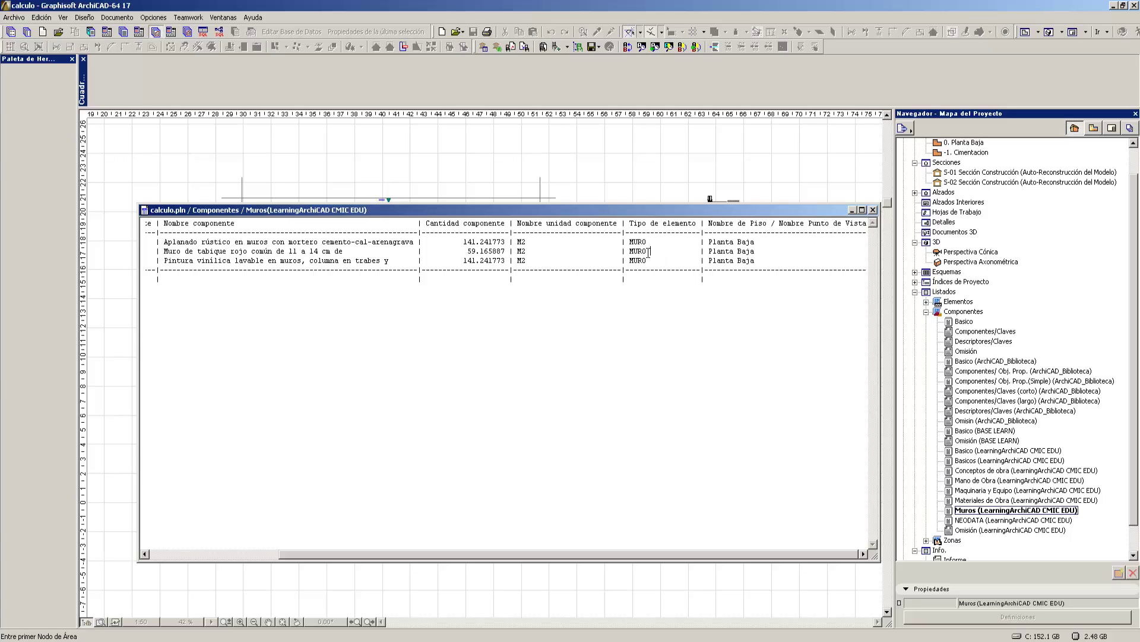
pyautogui.moveTo(460, 241); pyautogui.dragTo(702, 238)
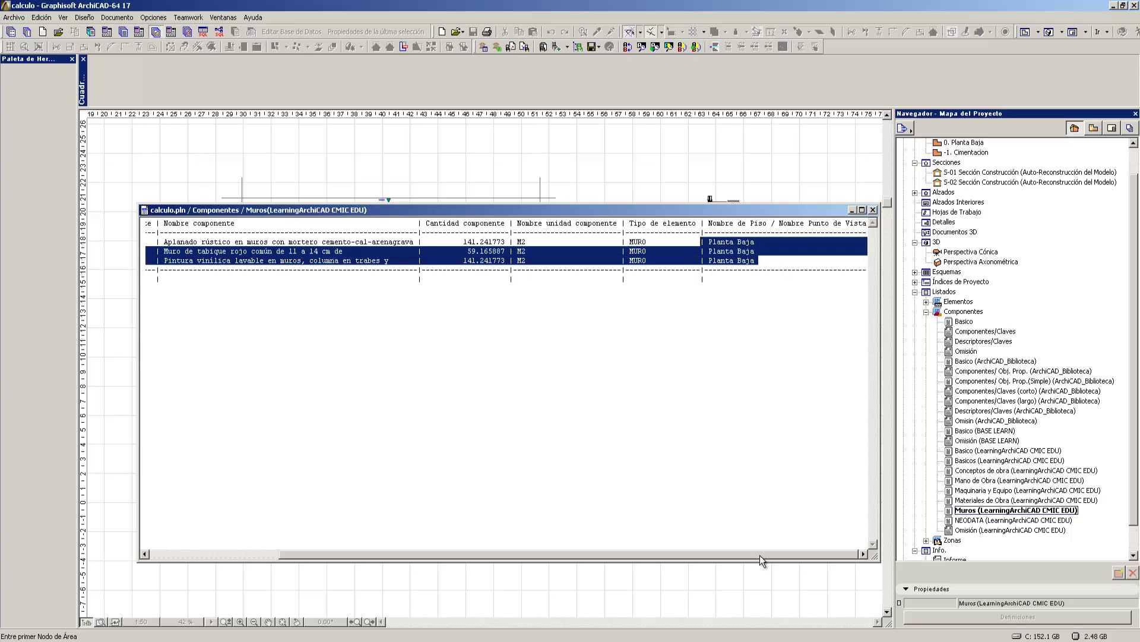
pyautogui.moveTo(759, 555); pyautogui.dragTo(734, 516)
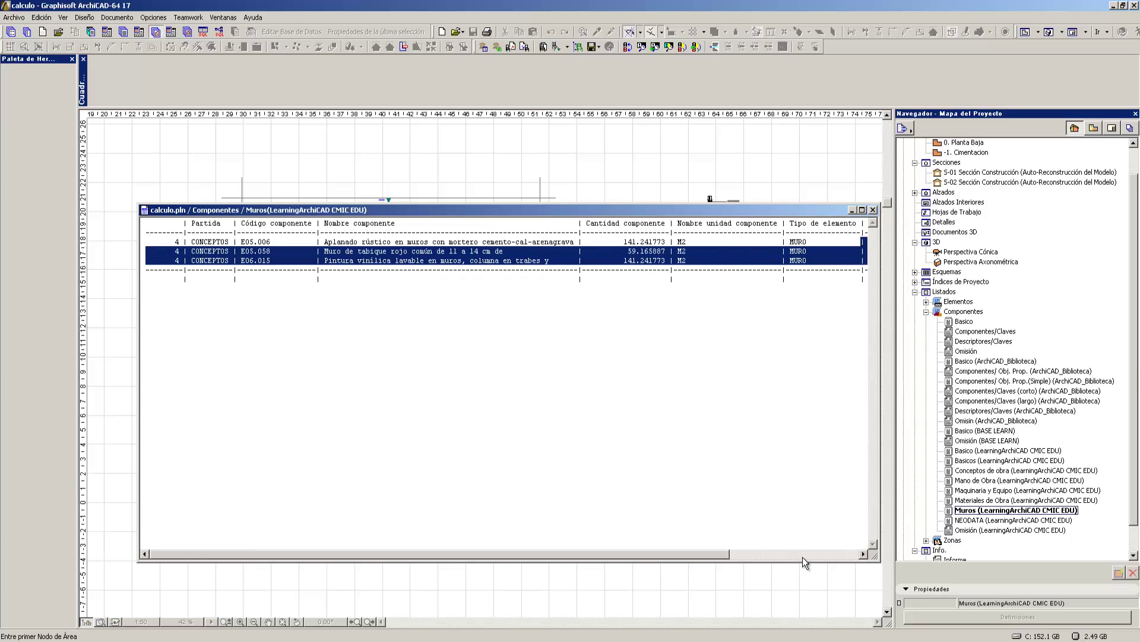
pyautogui.moveTo(802, 557); pyautogui.dragTo(609, 564)
# - Set the Componentes property control of the Muros component list scheme to Todos and accept the scheme changes
pyautogui.click(963, 312)
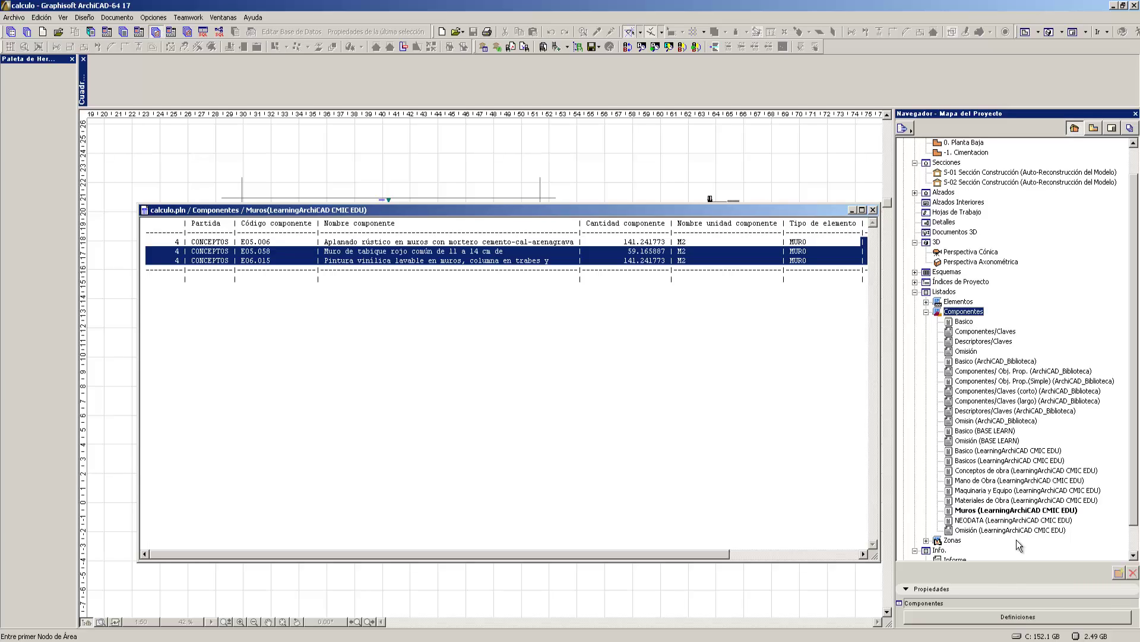
pyautogui.click(994, 619)
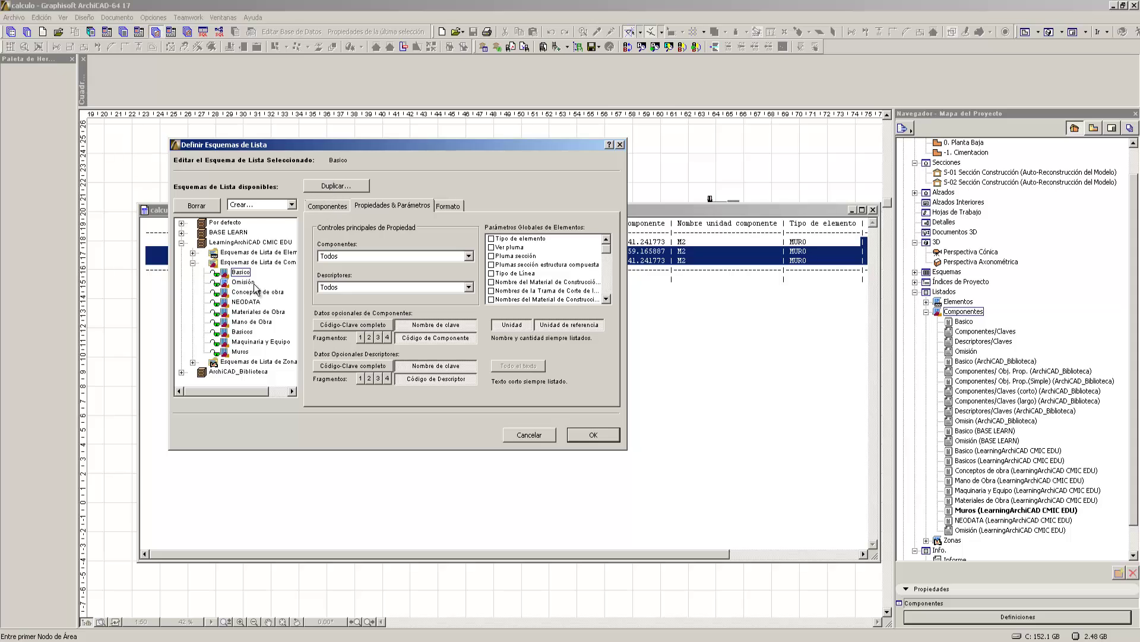
pyautogui.click(240, 351)
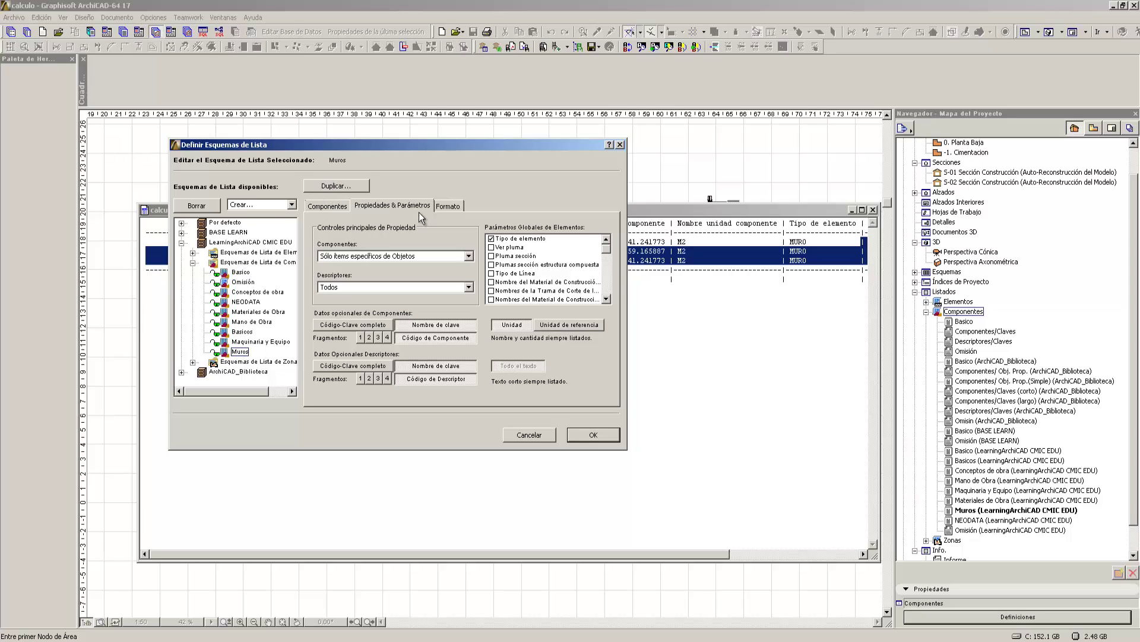
pyautogui.click(347, 257)
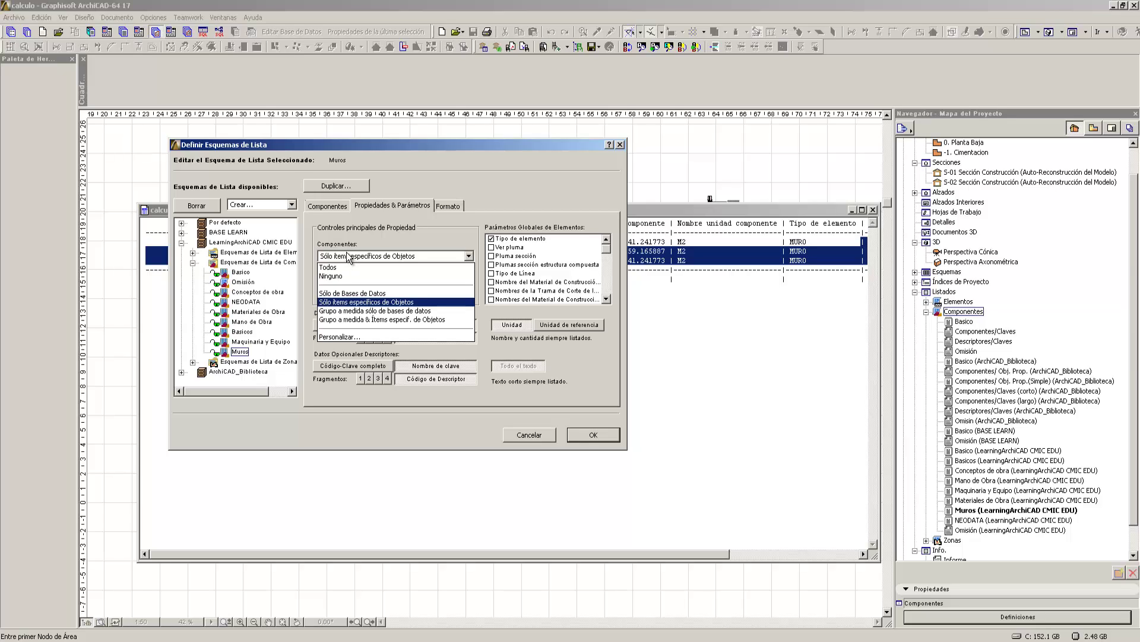
pyautogui.click(368, 294)
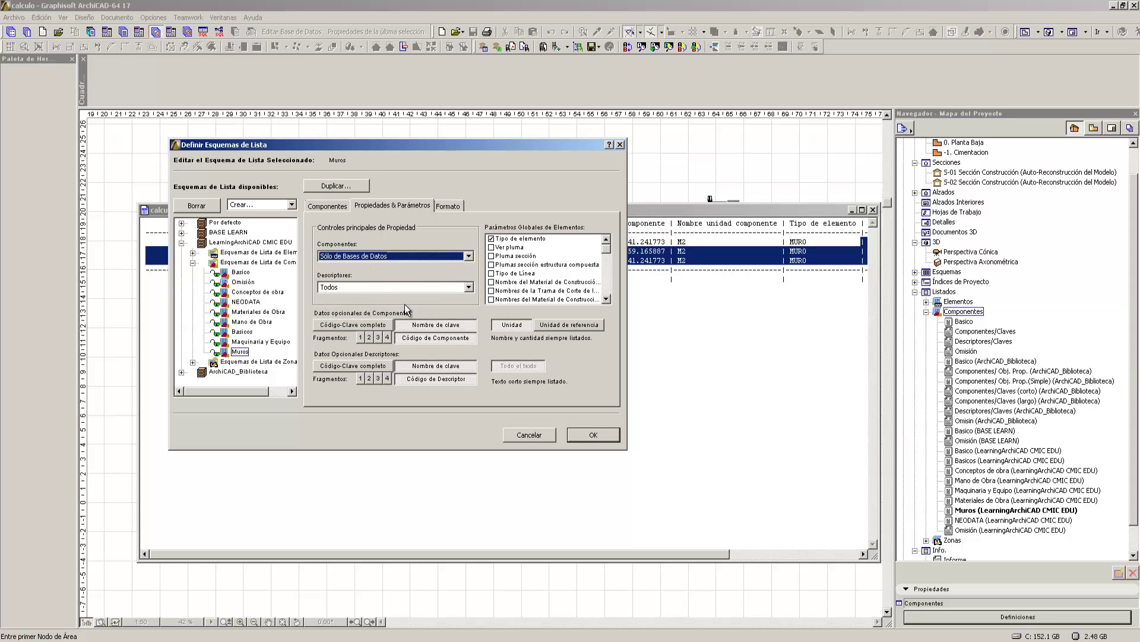
pyautogui.click(421, 256)
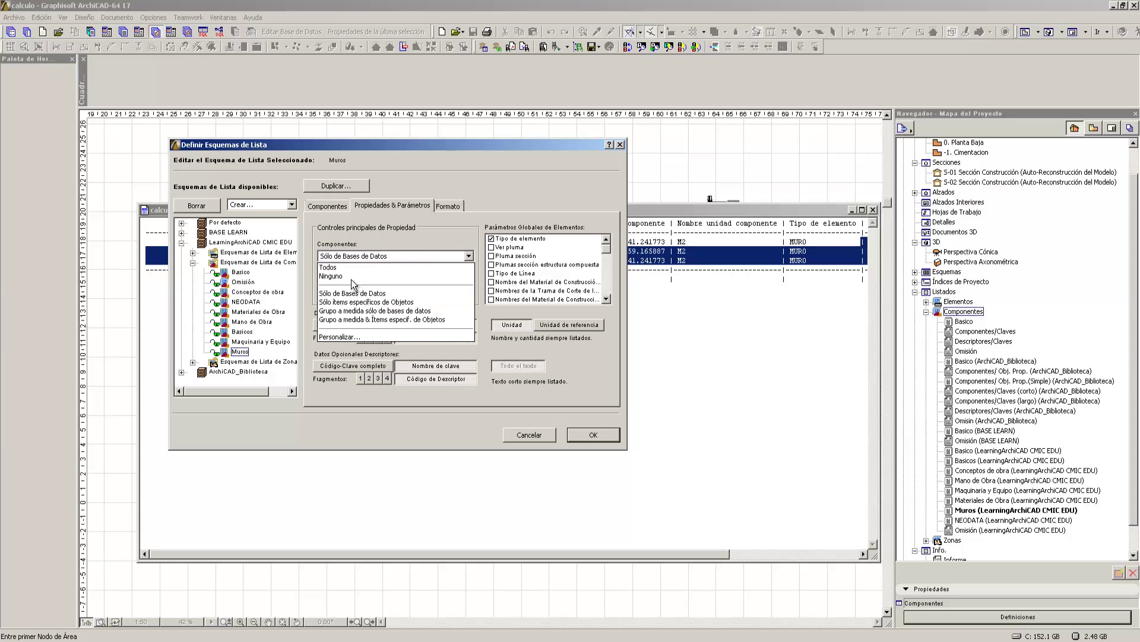
pyautogui.click(330, 267)
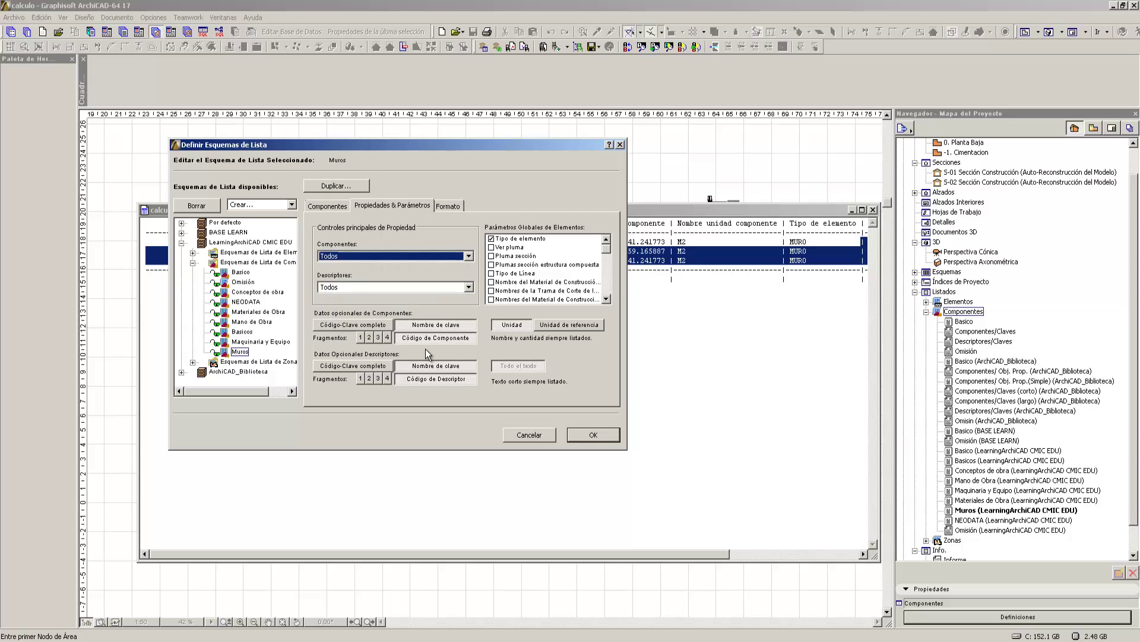
pyautogui.click(594, 434)
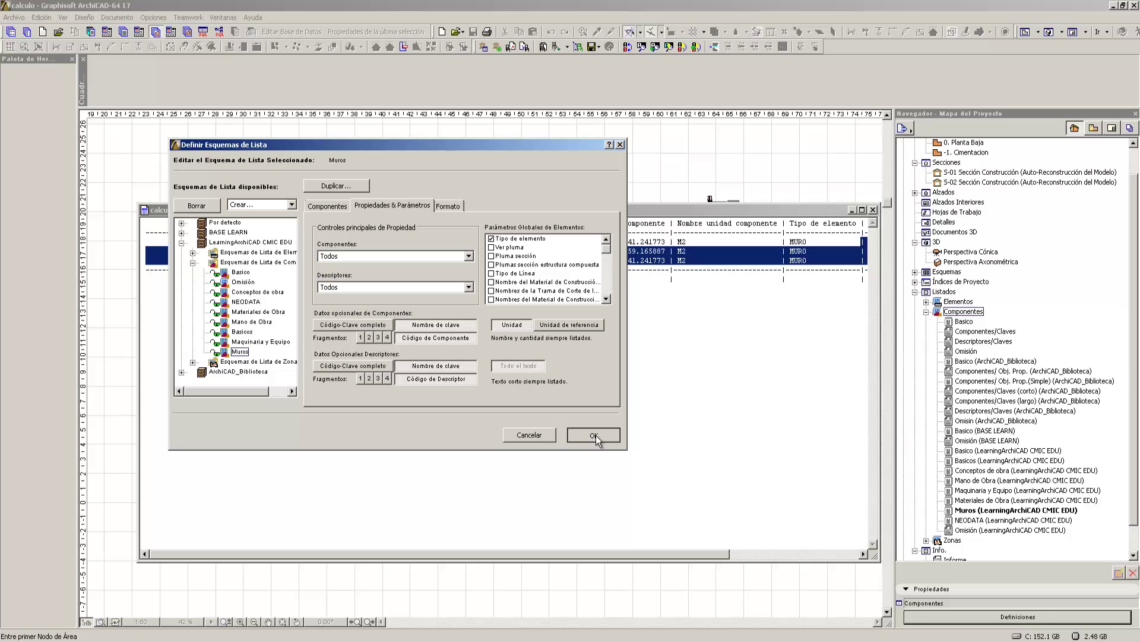
pyautogui.click(594, 435)
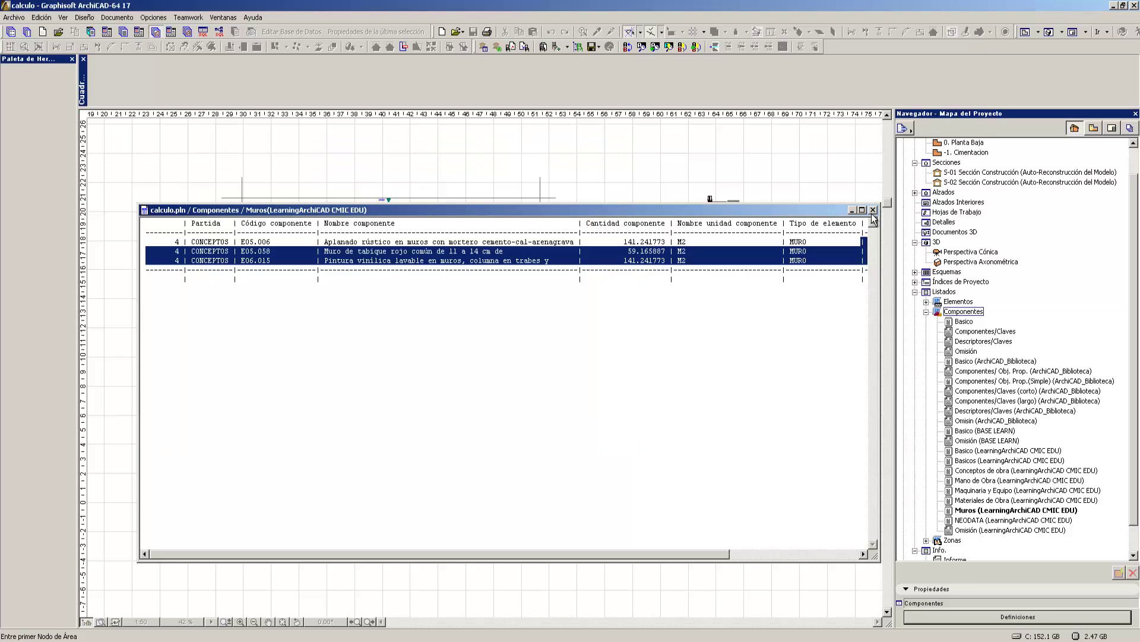
# - Close the current list and regenerate the Muros component list using the scheme's filters
pyautogui.click(873, 210)
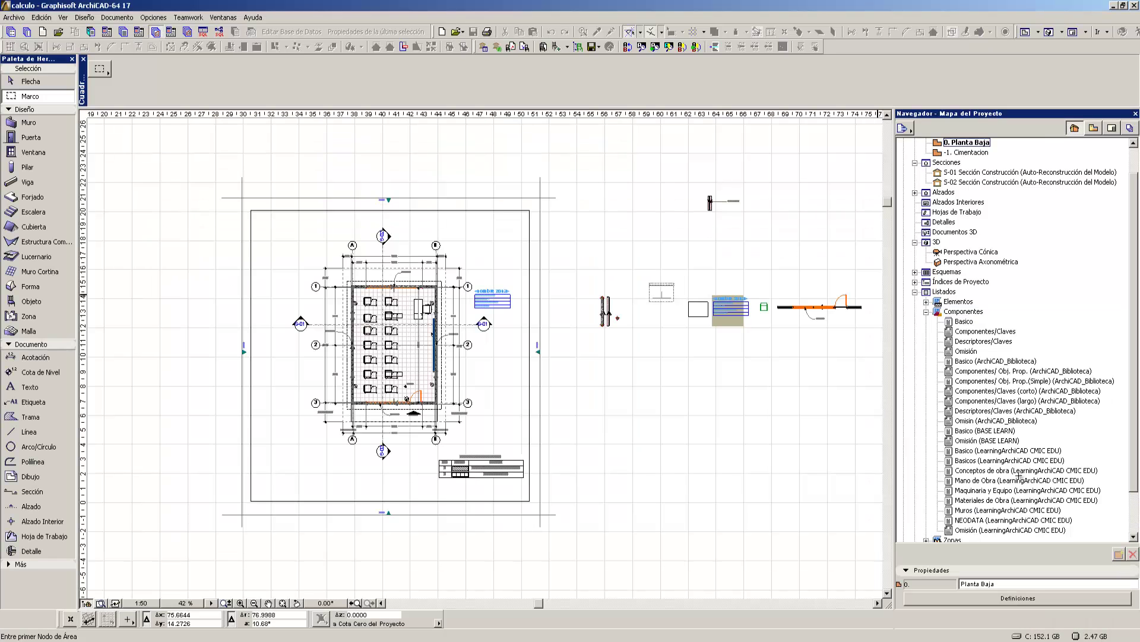
pyautogui.click(986, 511)
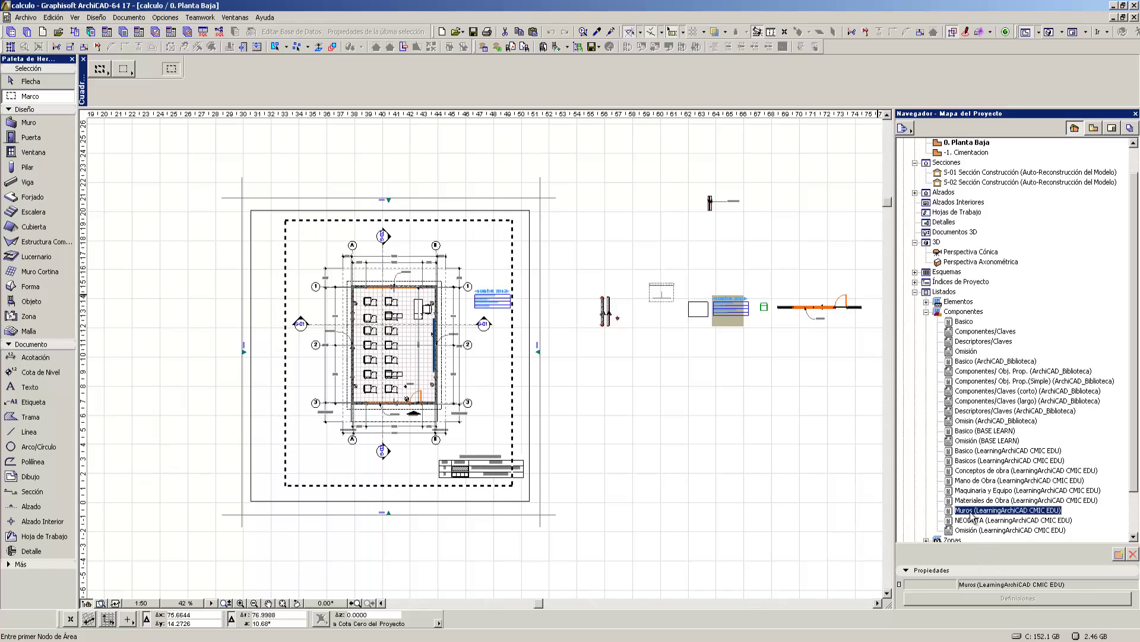
pyautogui.doubleClick(1008, 509)
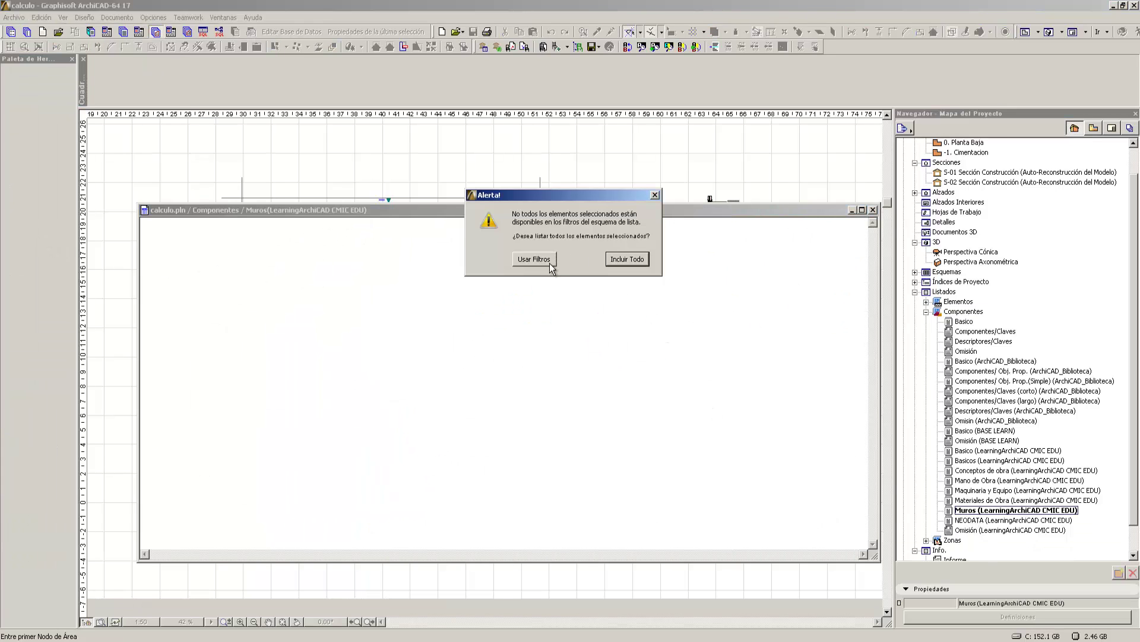
pyautogui.click(534, 259)
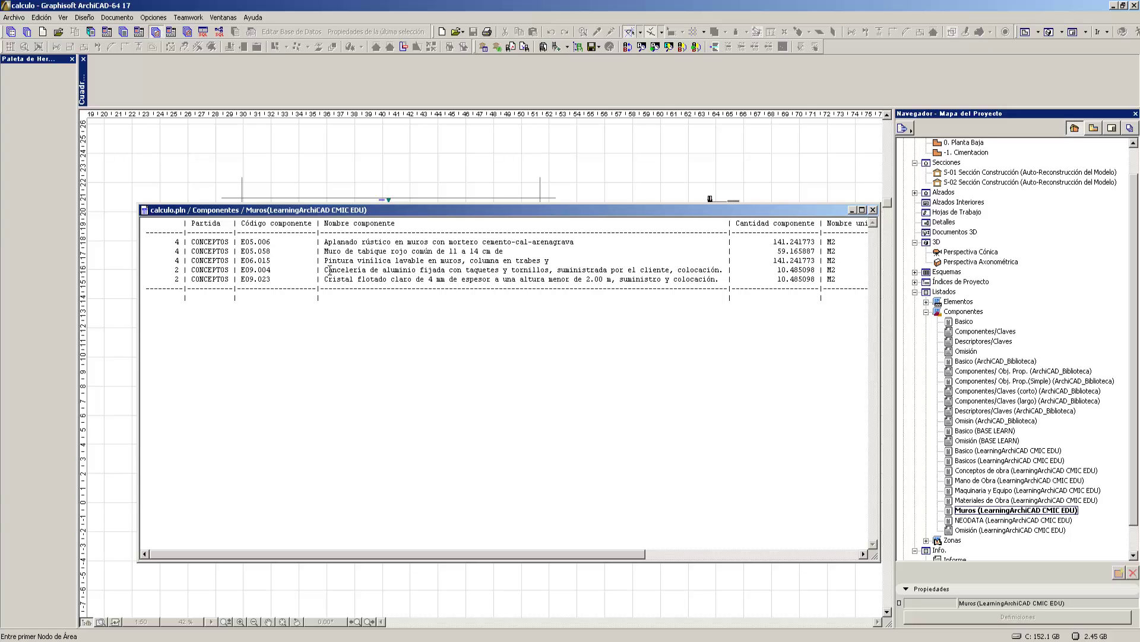
# - Review the aluminium frame and glass concepts in the Muros list, along with their quantity, element type and floor columns
pyautogui.moveTo(324, 270); pyautogui.dragTo(724, 269)
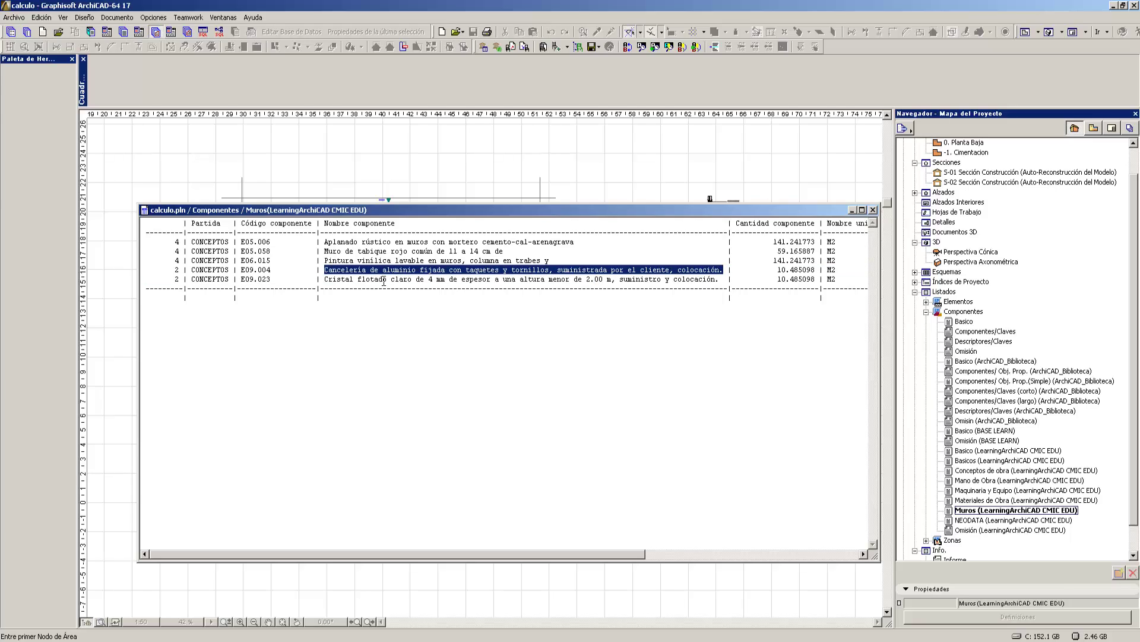
pyautogui.moveTo(325, 279); pyautogui.dragTo(725, 284)
pyautogui.moveTo(617, 555); pyautogui.dragTo(835, 559)
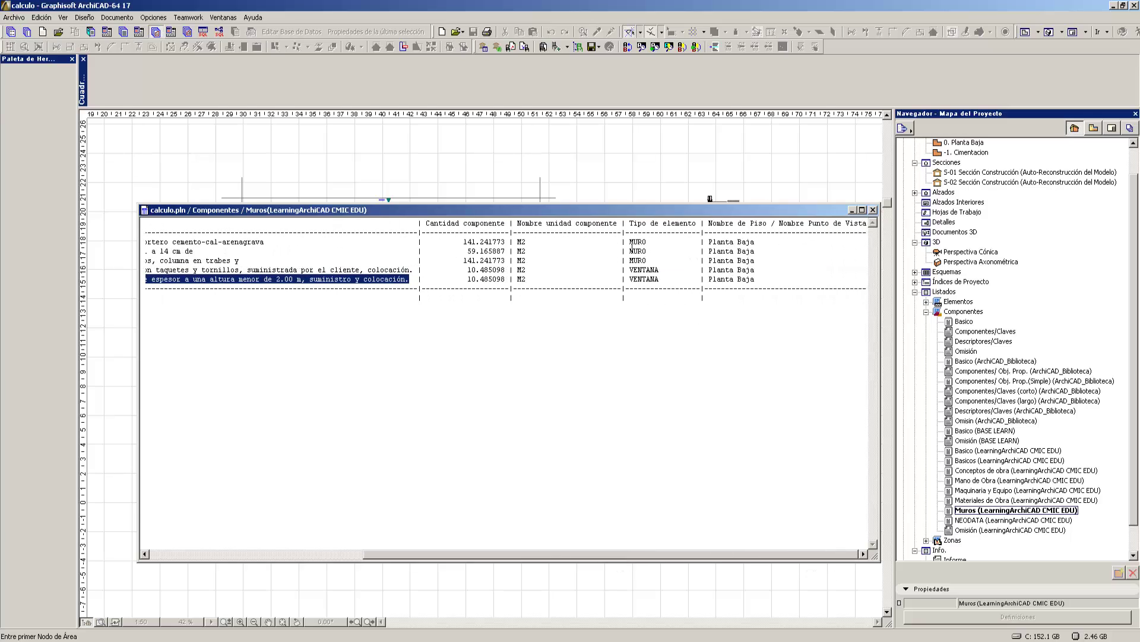
pyautogui.moveTo(629, 241); pyautogui.dragTo(667, 278)
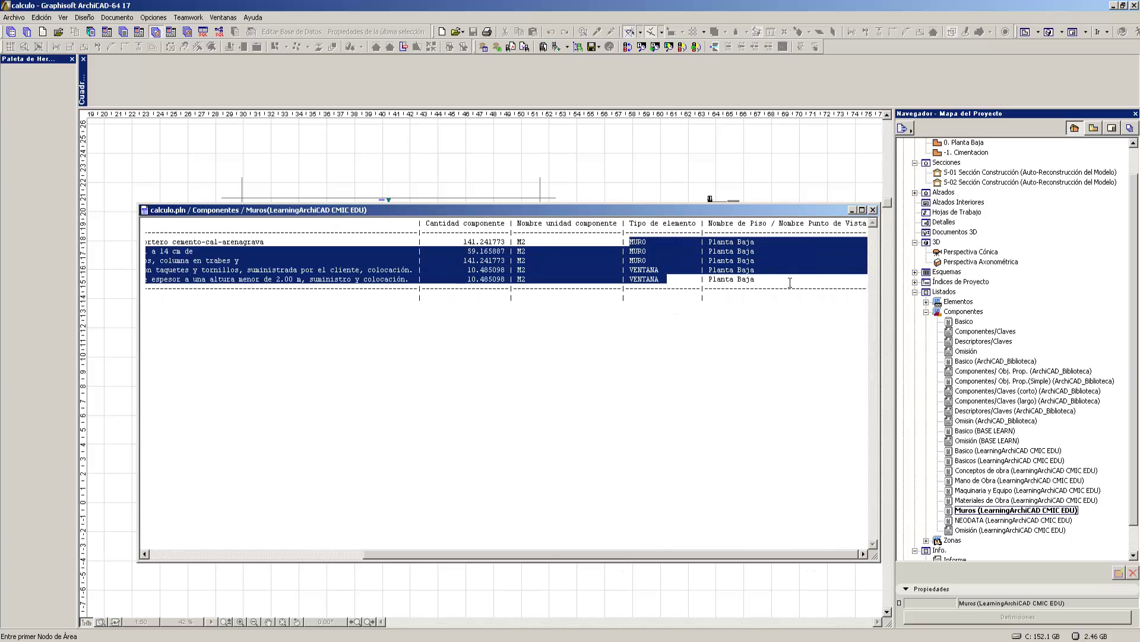
pyautogui.moveTo(781, 281); pyautogui.dragTo(369, 282)
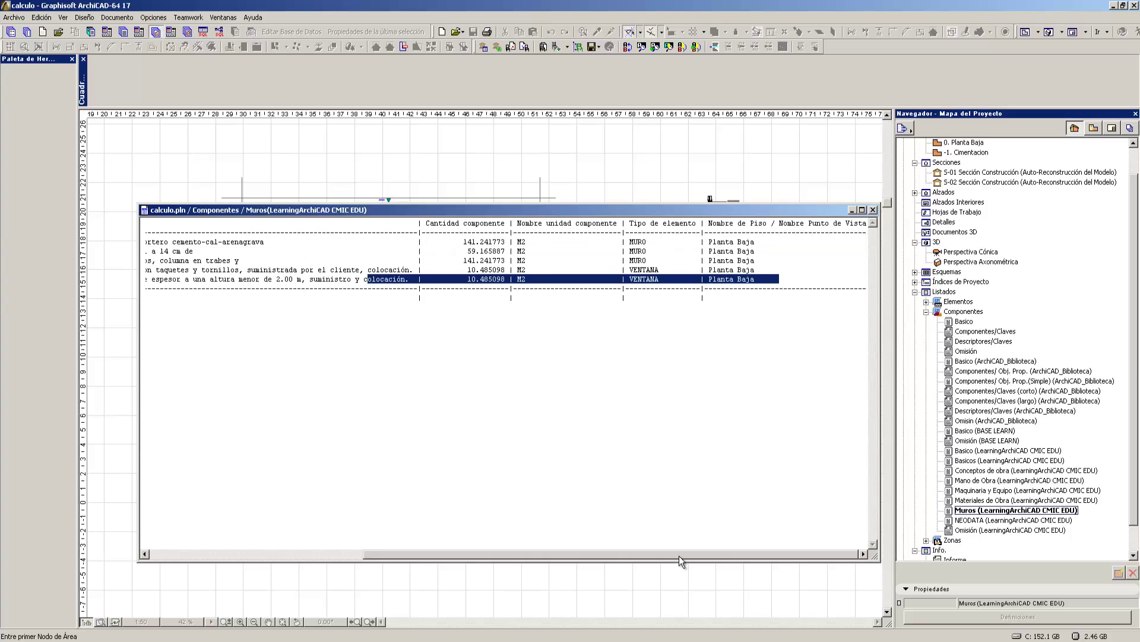
pyautogui.moveTo(679, 555); pyautogui.dragTo(464, 555)
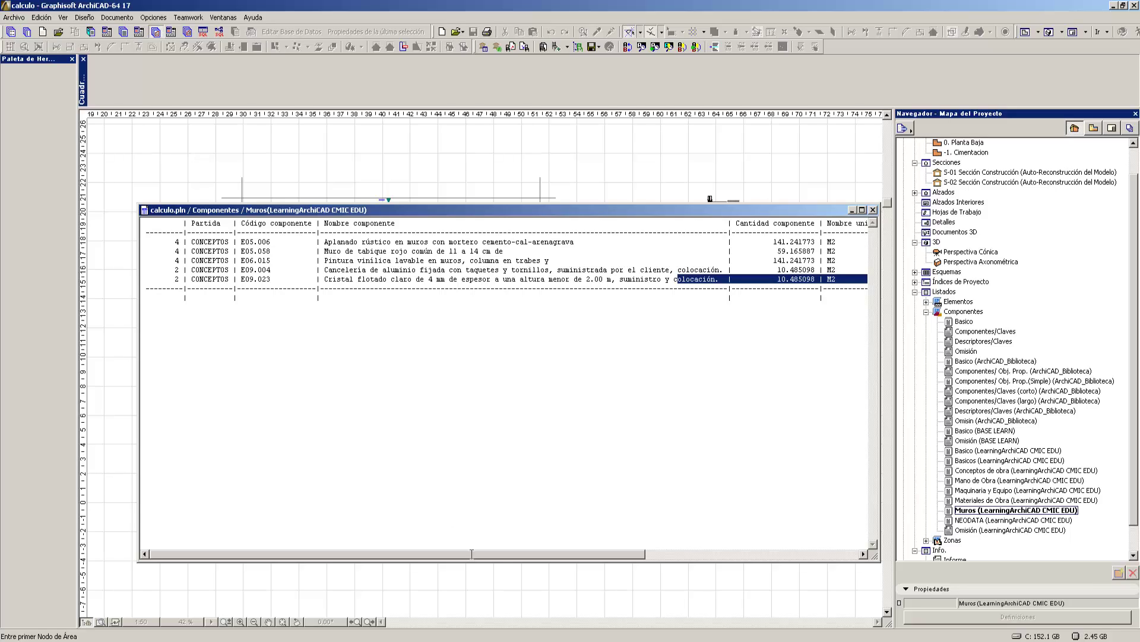
# - In the Muros component scheme's format, give Código componente the custom title Código and Nombre componente the title Concepto
pyautogui.click(999, 512)
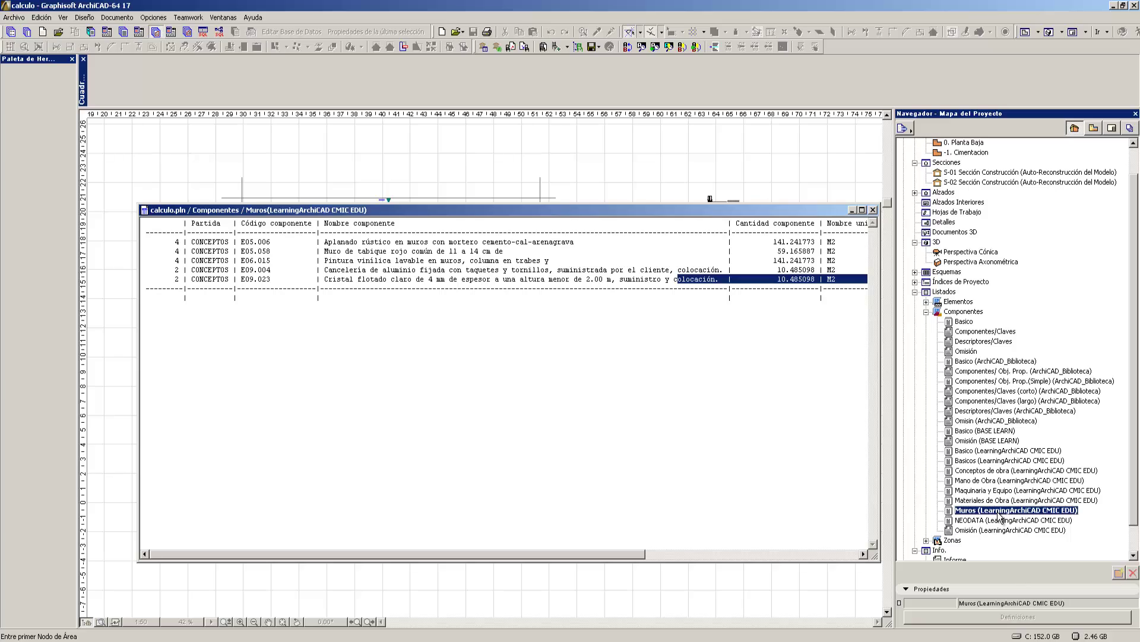
pyautogui.click(965, 312)
pyautogui.click(990, 618)
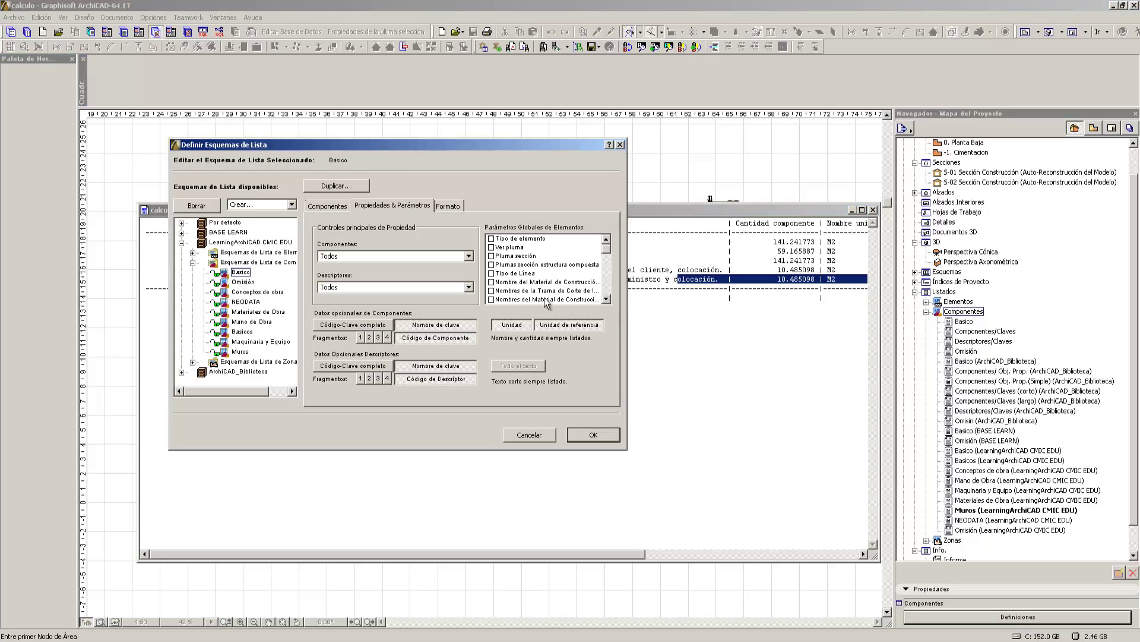
pyautogui.click(446, 206)
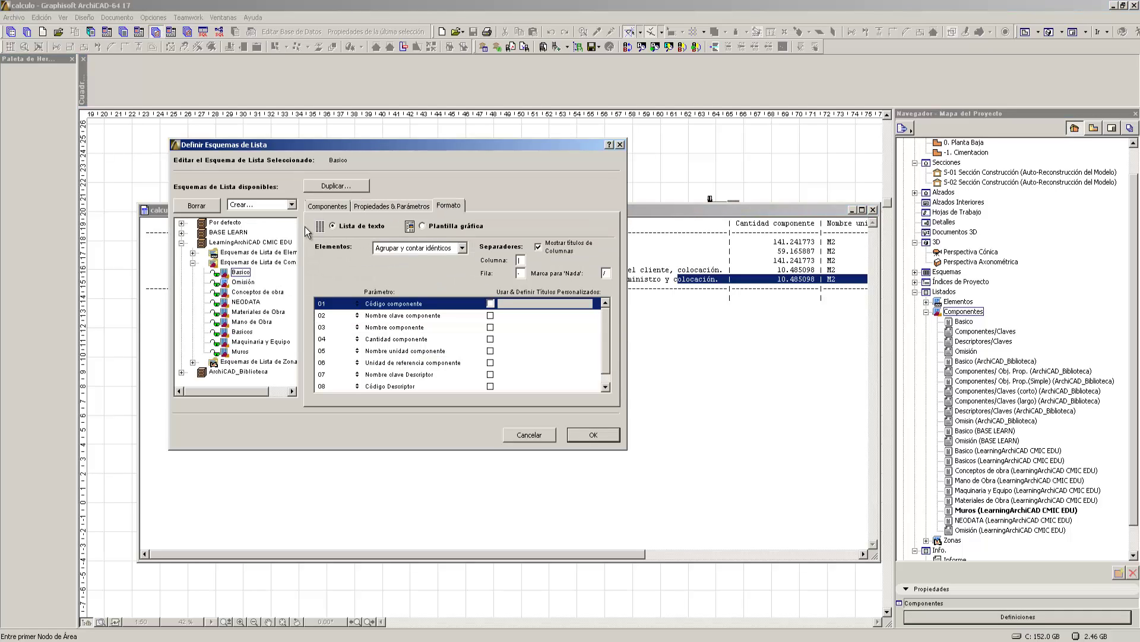
pyautogui.moveTo(419, 141); pyautogui.dragTo(418, 272)
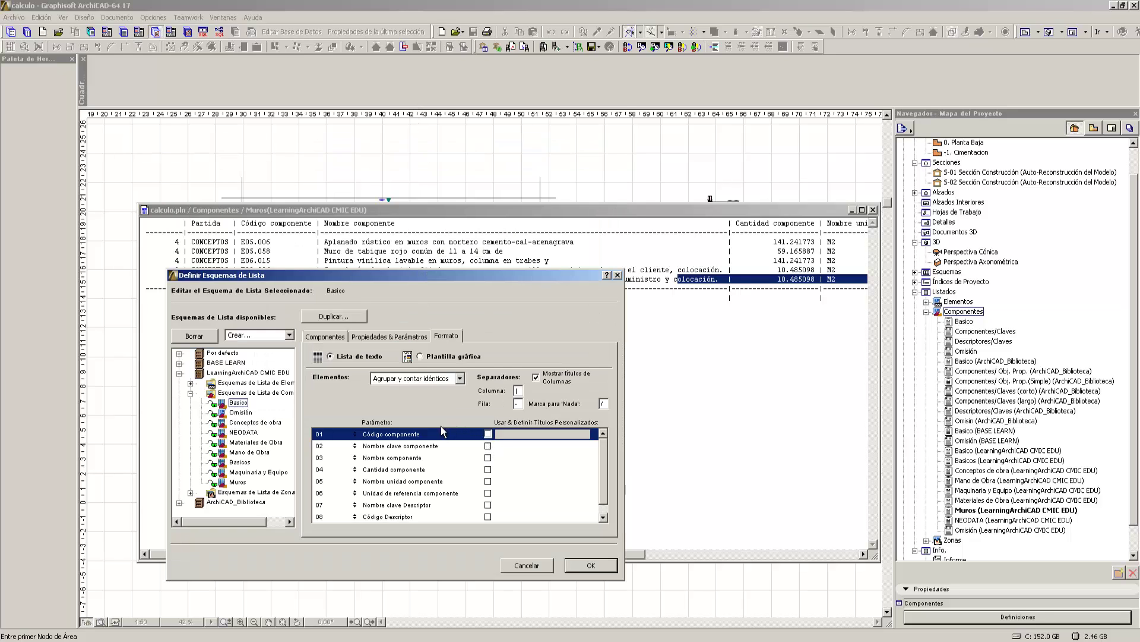
pyautogui.click(237, 482)
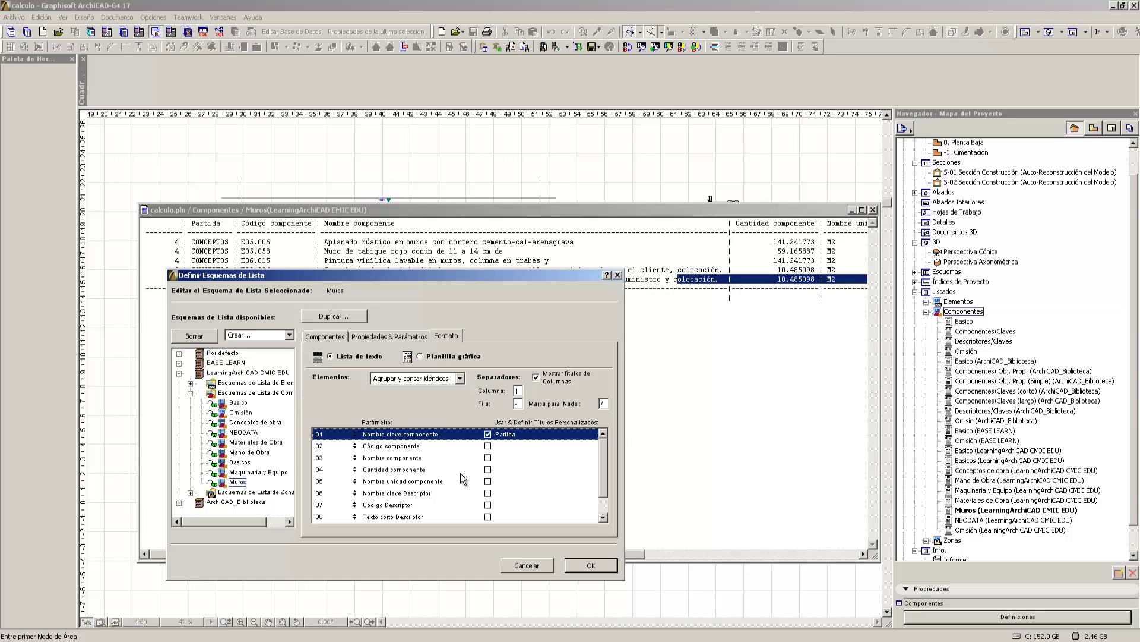
pyautogui.click(488, 447)
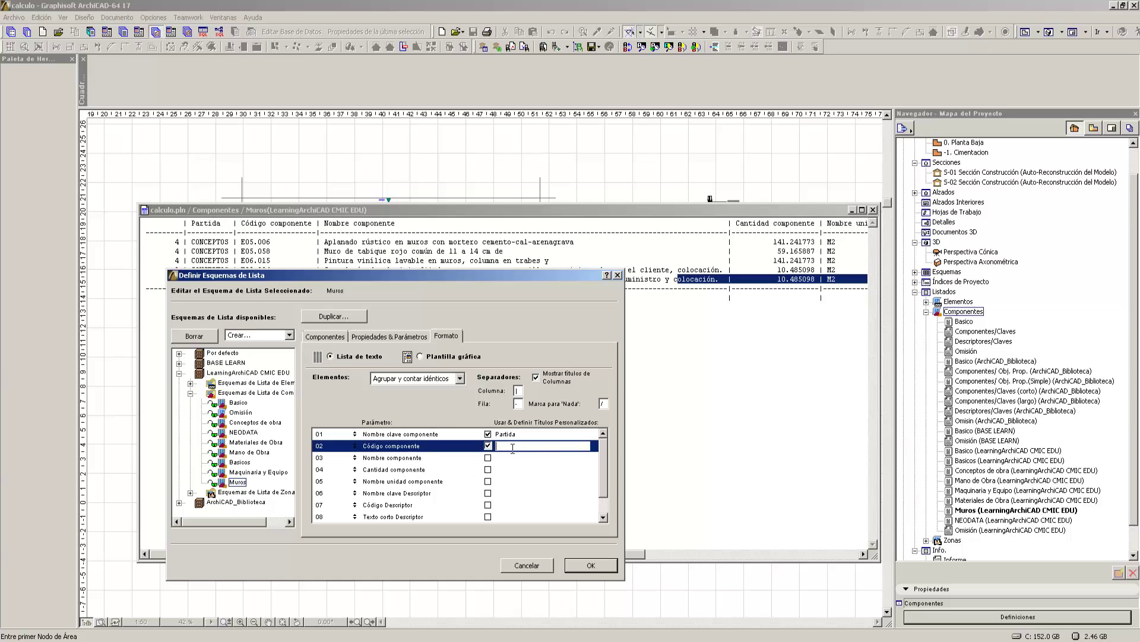
pyautogui.write('Código')
pyautogui.click(488, 458)
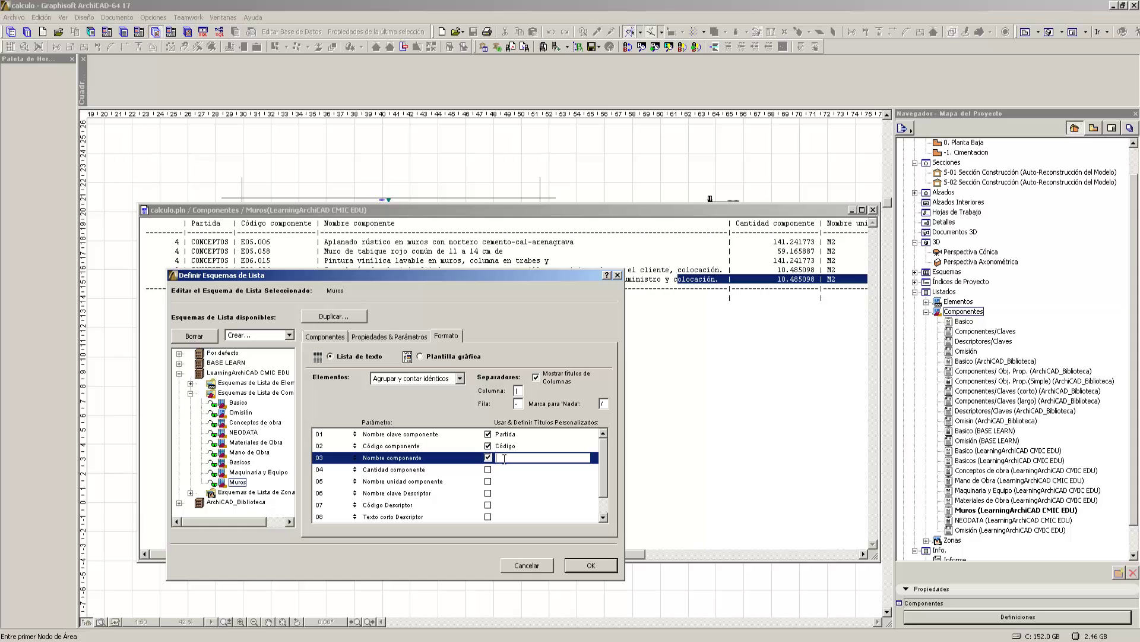
pyautogui.write('Concepto')
# - Give Cantidad componente the custom column title Cantidad and Nombre unidad componente the title Unidad
pyautogui.click(501, 472)
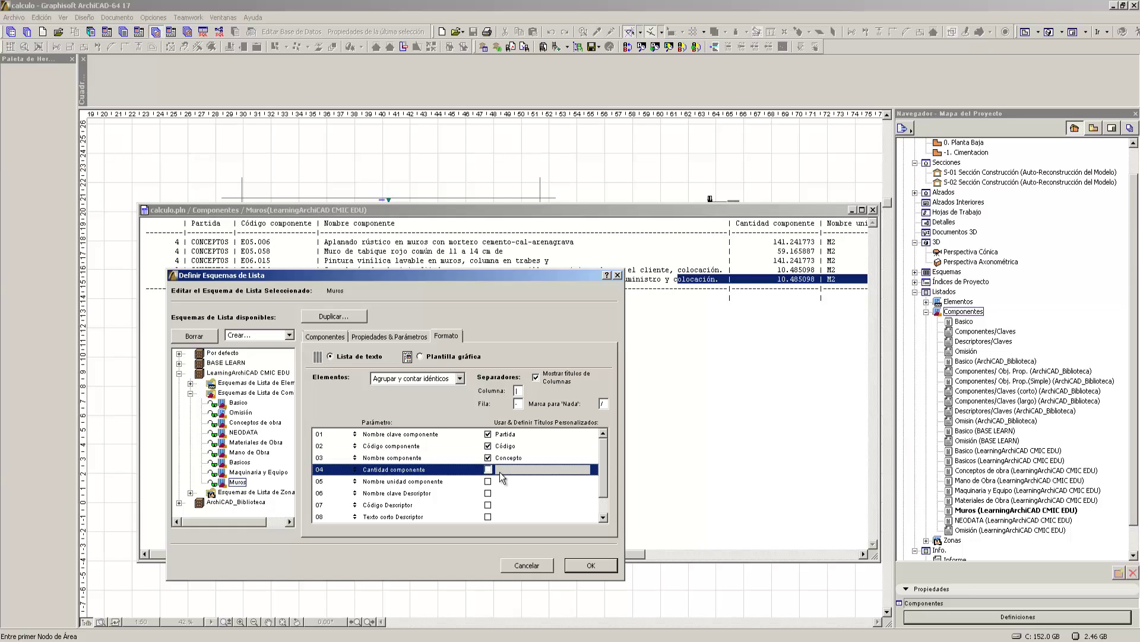
pyautogui.click(488, 469)
pyautogui.write('C')
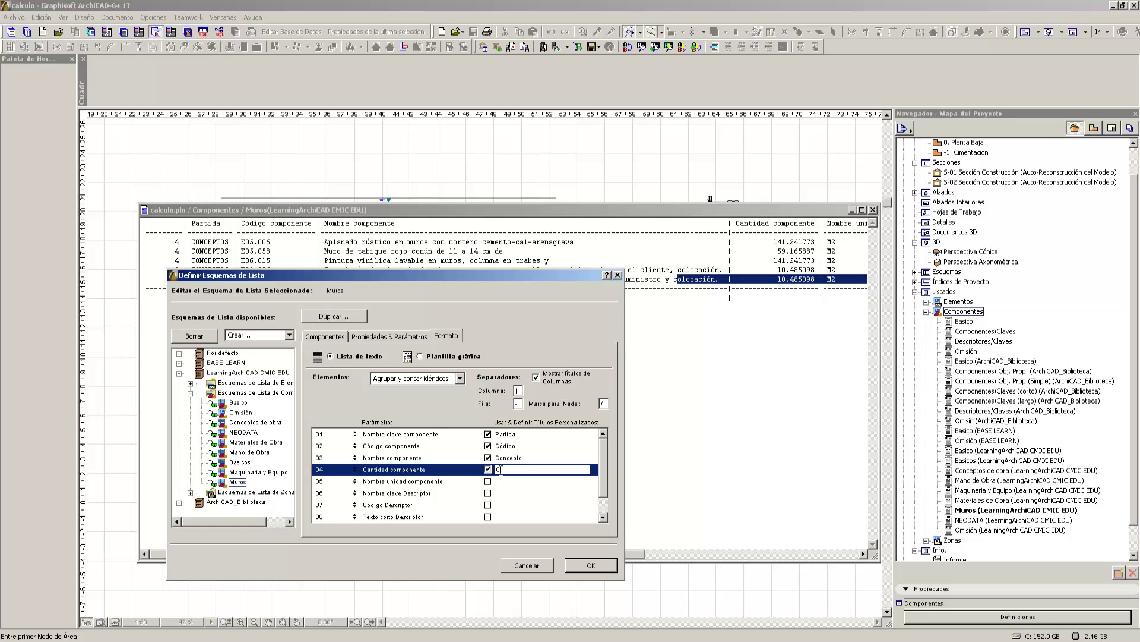
pyautogui.write('antidad')
pyautogui.click(505, 483)
pyautogui.click(489, 481)
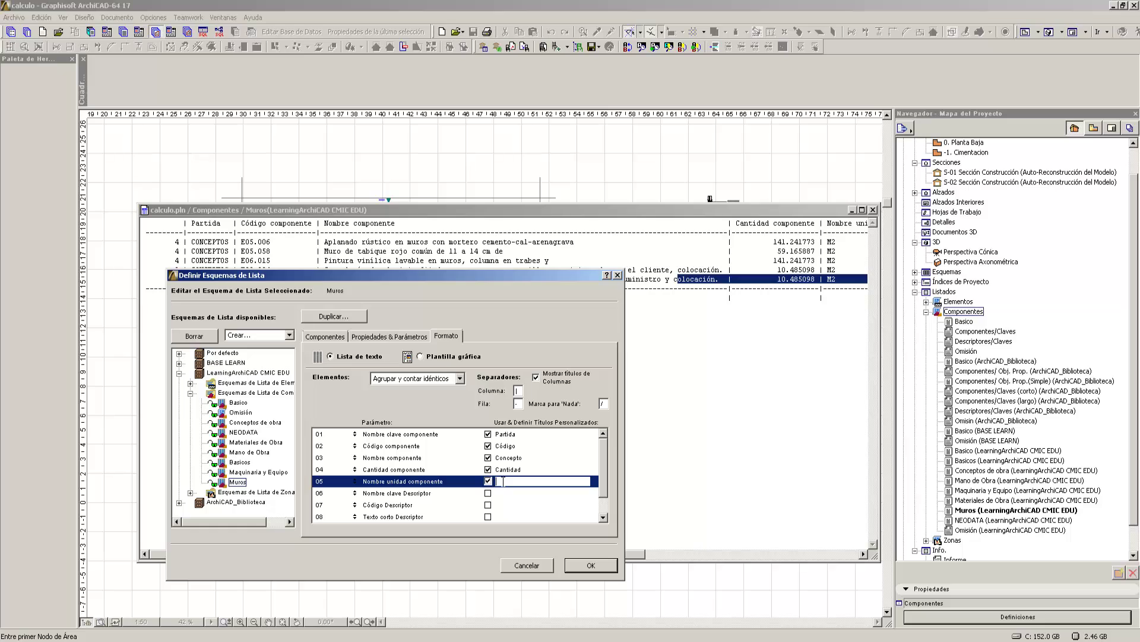
pyautogui.write('Unidad')
pyautogui.click(494, 494)
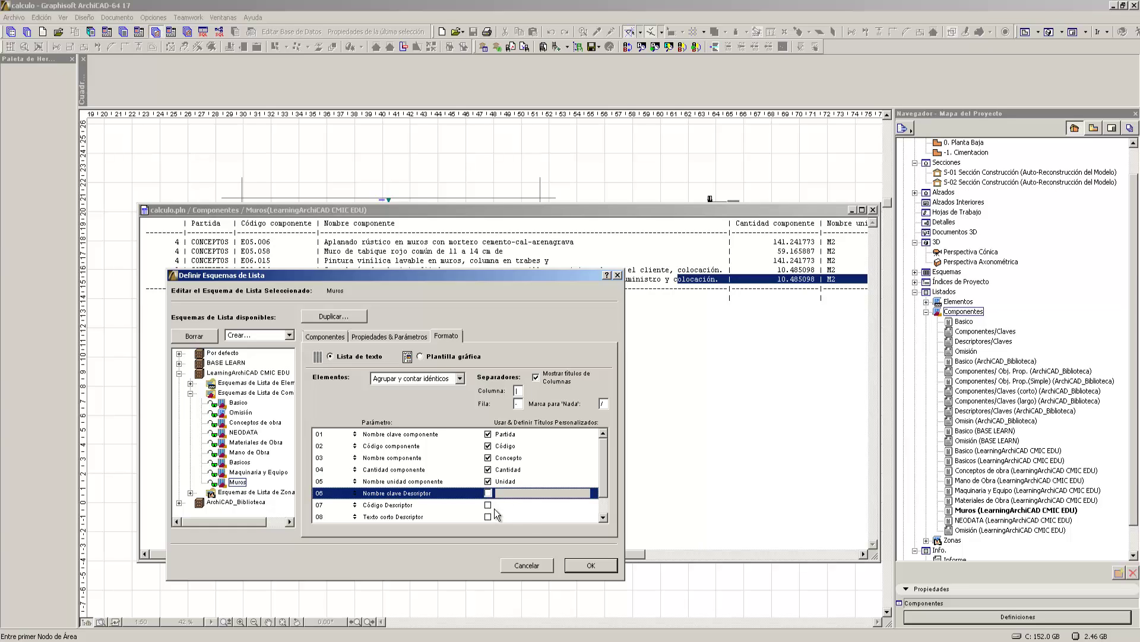
pyautogui.click(489, 493)
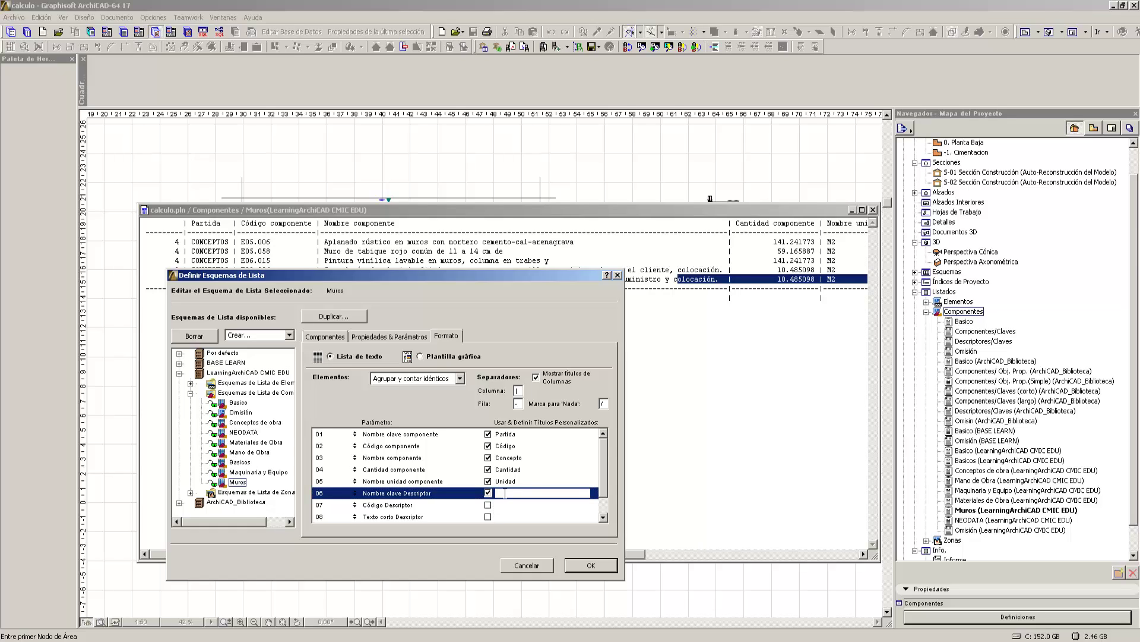
pyautogui.write('Clave')
pyautogui.doubleClick(513, 493)
pyautogui.click(488, 493)
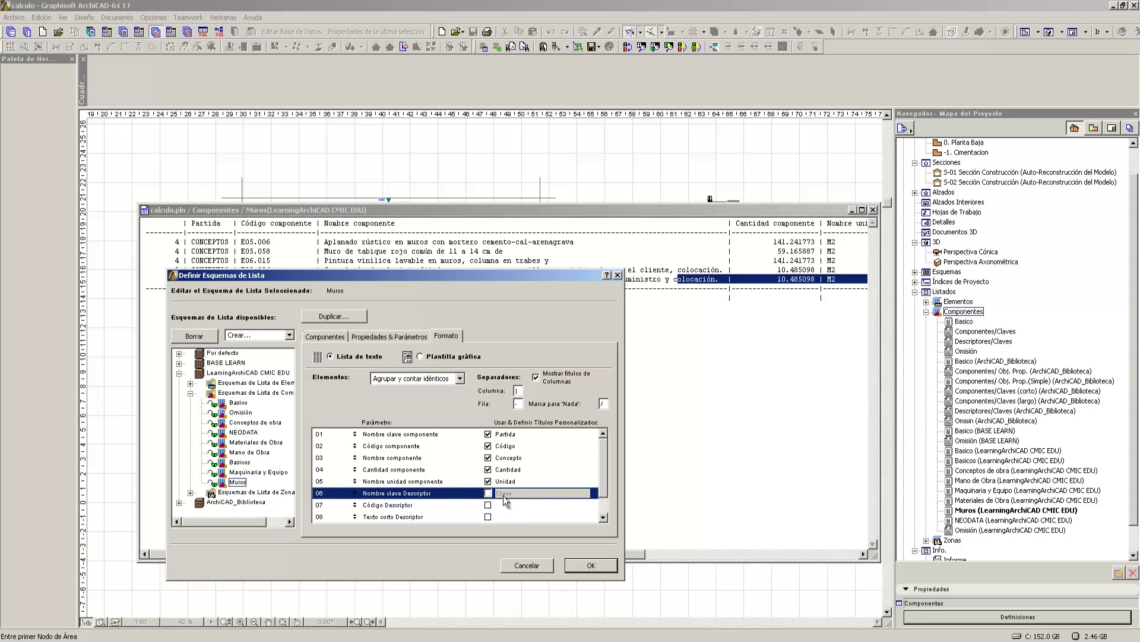
# - Accept the column title changes, replacing the open list with a regenerated Muros component list that uses the scheme's filters
pyautogui.click(591, 563)
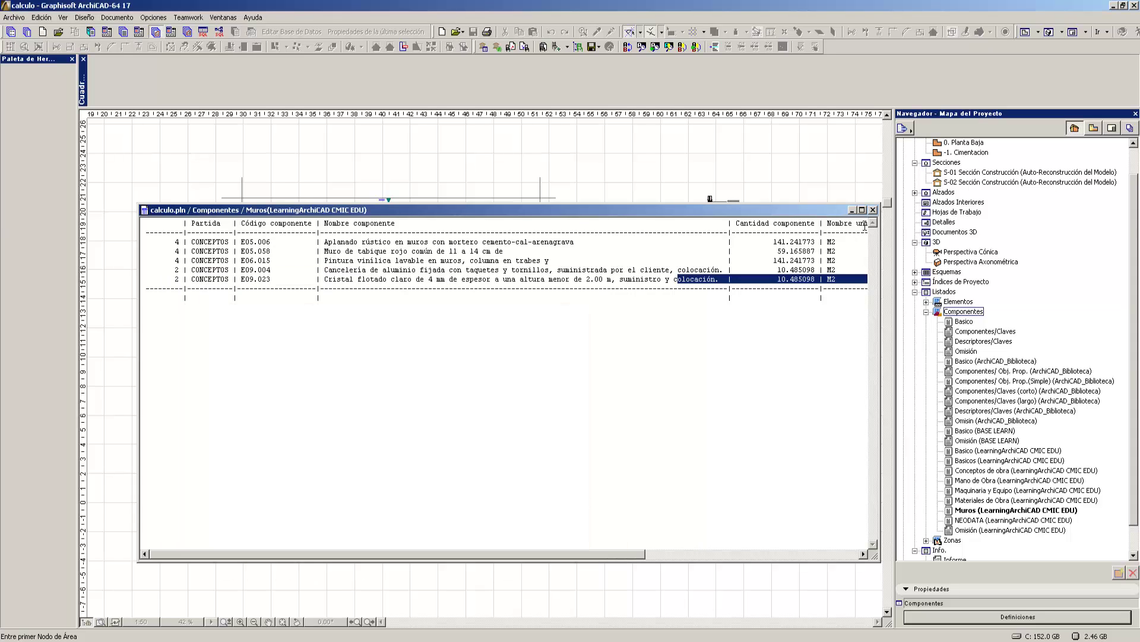
pyautogui.click(873, 210)
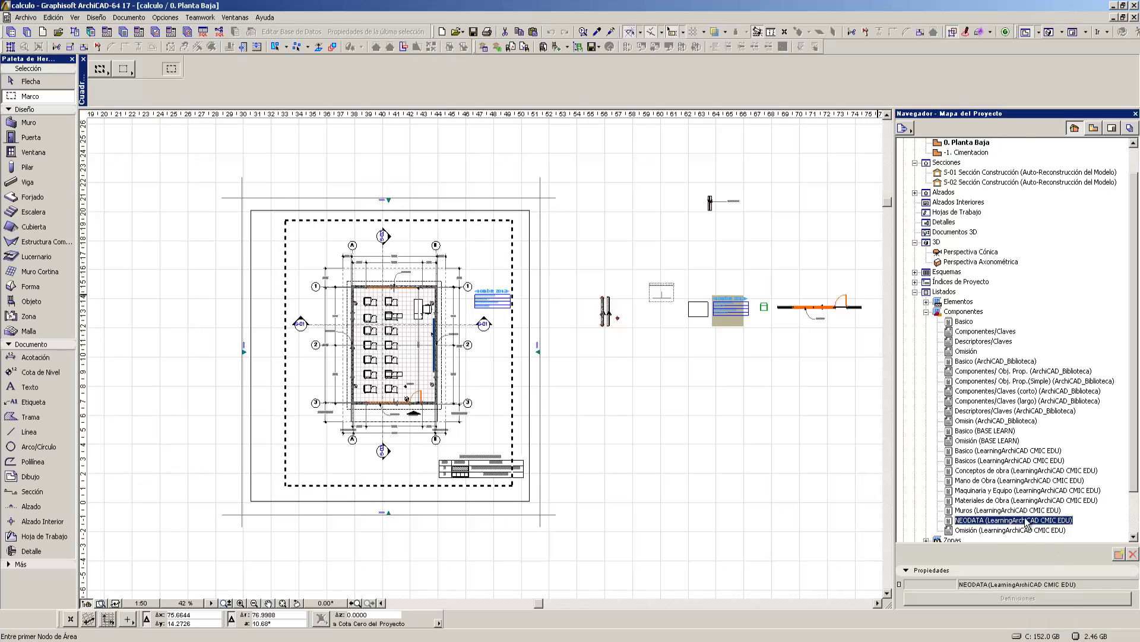
pyautogui.scroll(-2, 1010, 505)
pyautogui.click(986, 468)
pyautogui.doubleClick(985, 461)
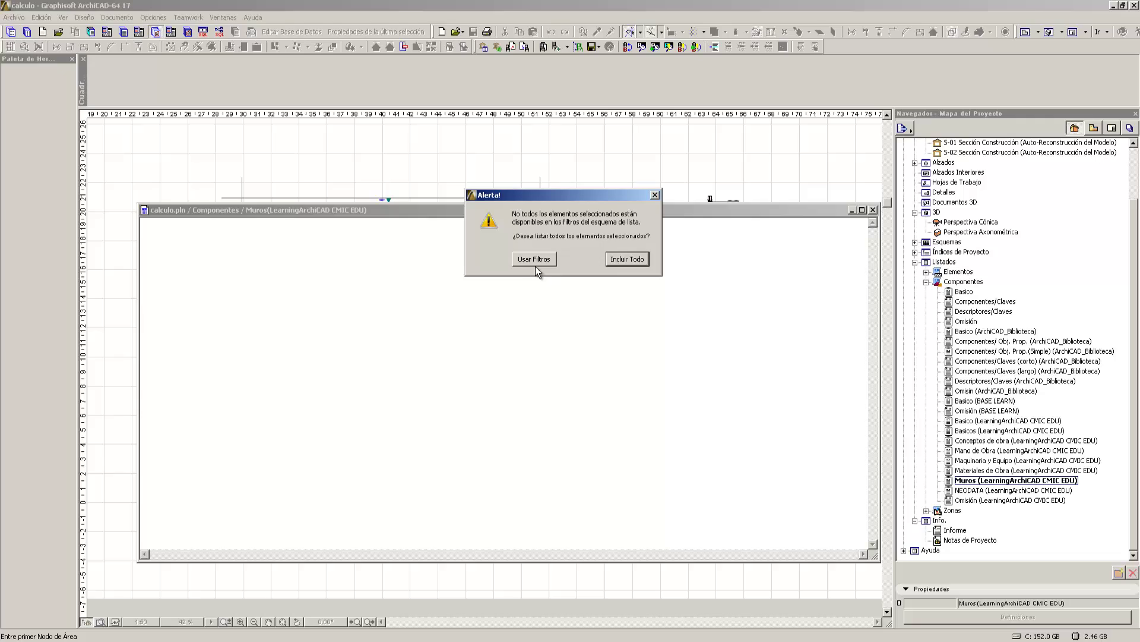
pyautogui.click(536, 265)
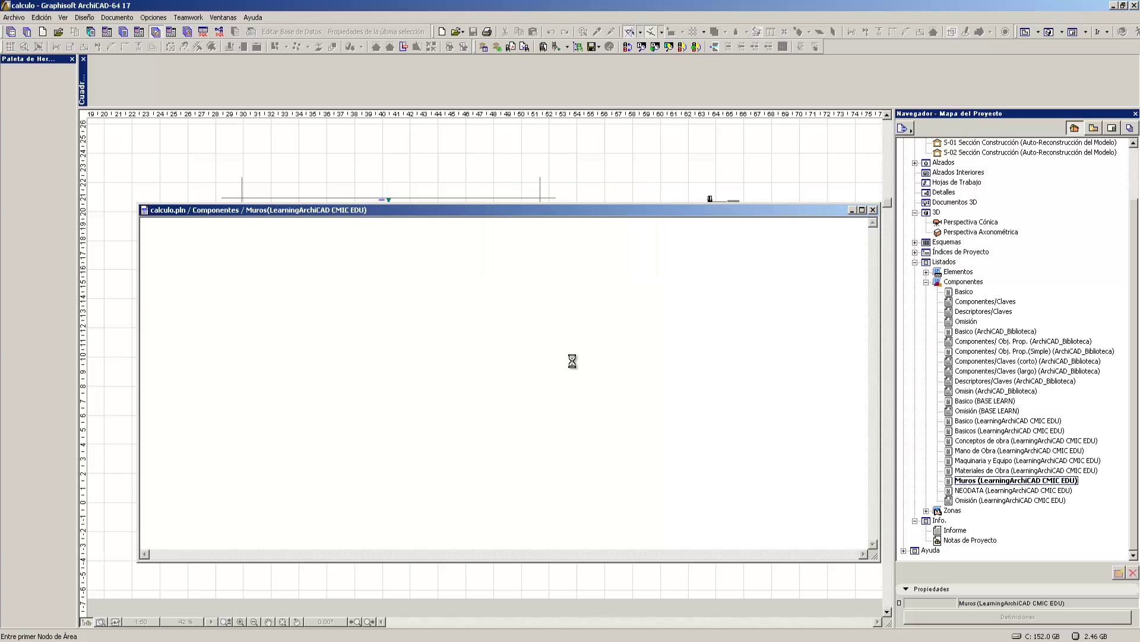
# - Review the column headings of the regenerated Muros component list
pyautogui.moveTo(714, 556); pyautogui.dragTo(684, 548)
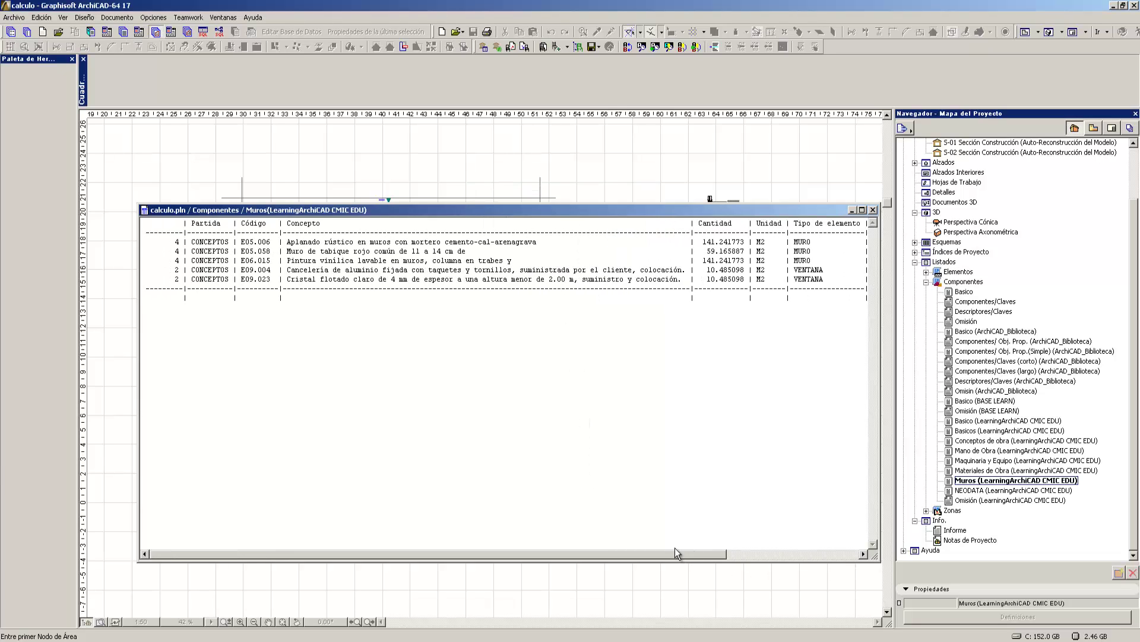
pyautogui.moveTo(185, 223); pyautogui.dragTo(862, 234)
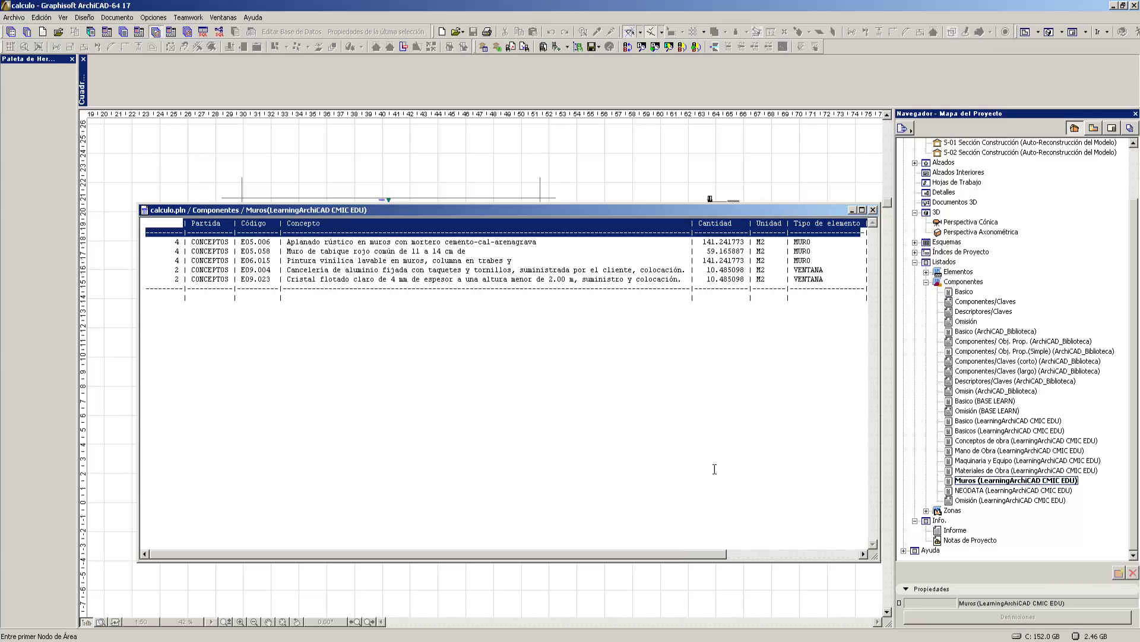
pyautogui.moveTo(718, 553); pyautogui.dragTo(633, 526)
pyautogui.click(511, 382)
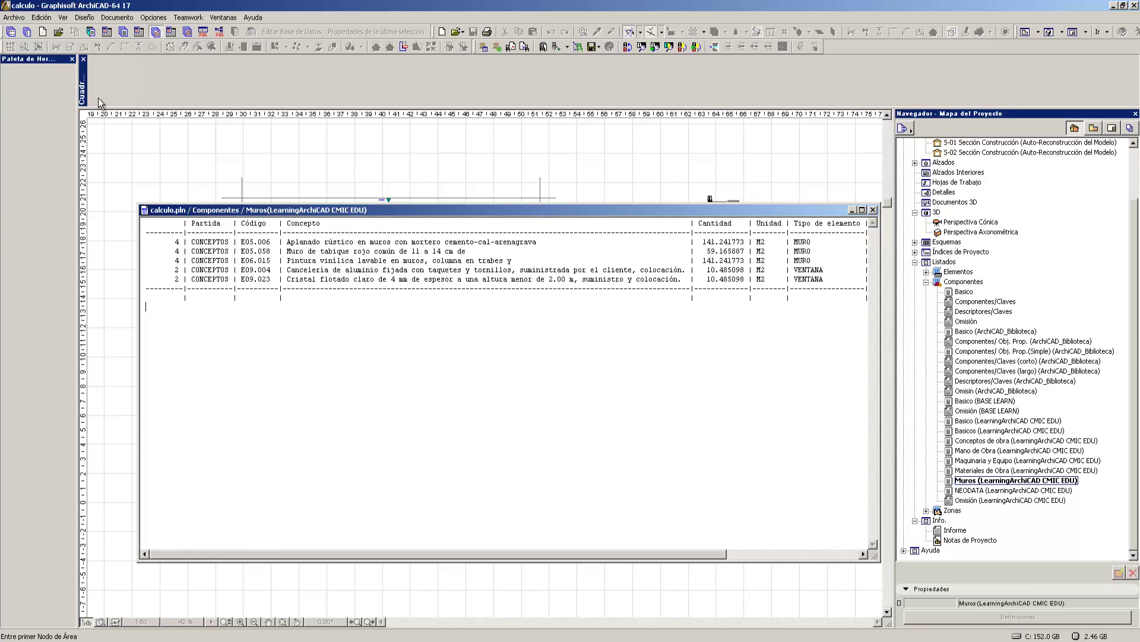
# - Start saving the Muros list to a file, with Texto Simple (*.txt) as the file type
pyautogui.click(14, 18)
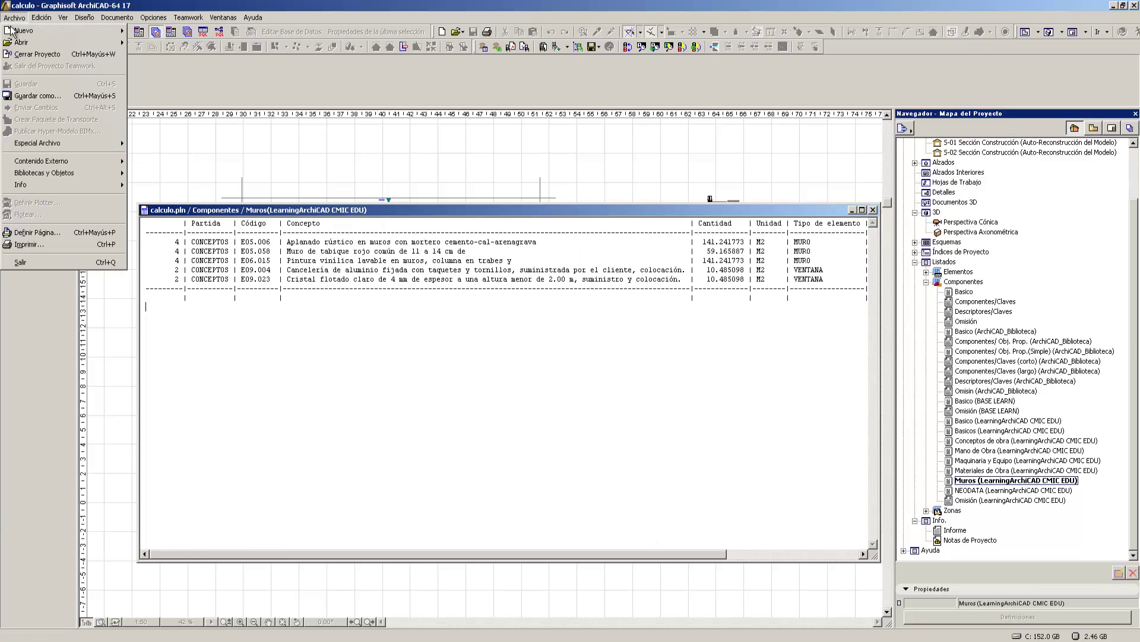
pyautogui.click(39, 95)
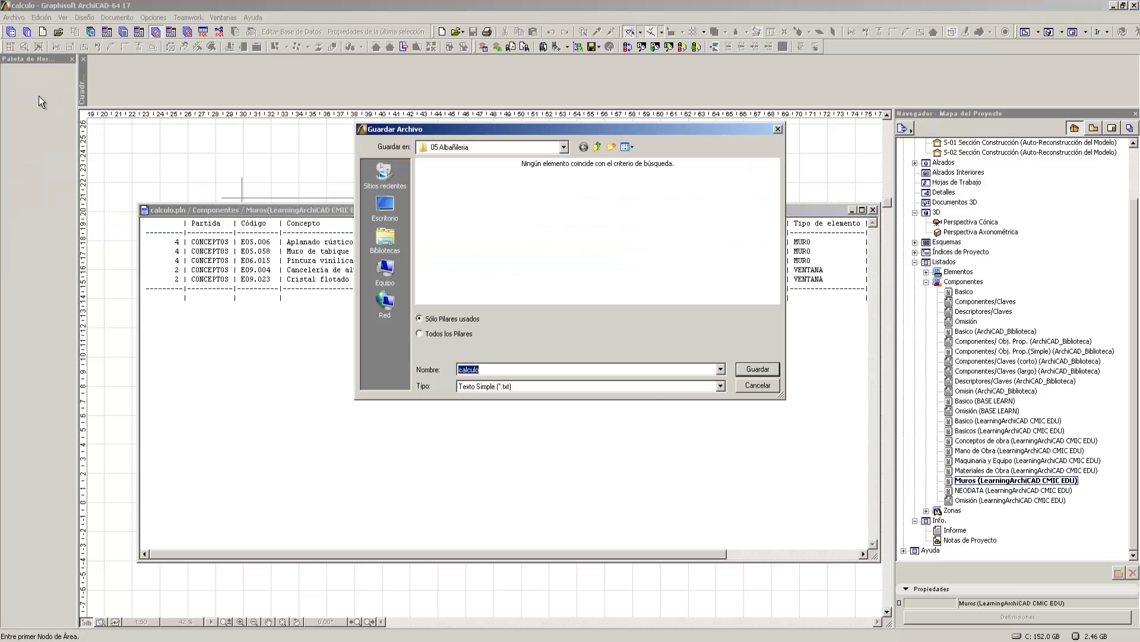
pyautogui.click(618, 388)
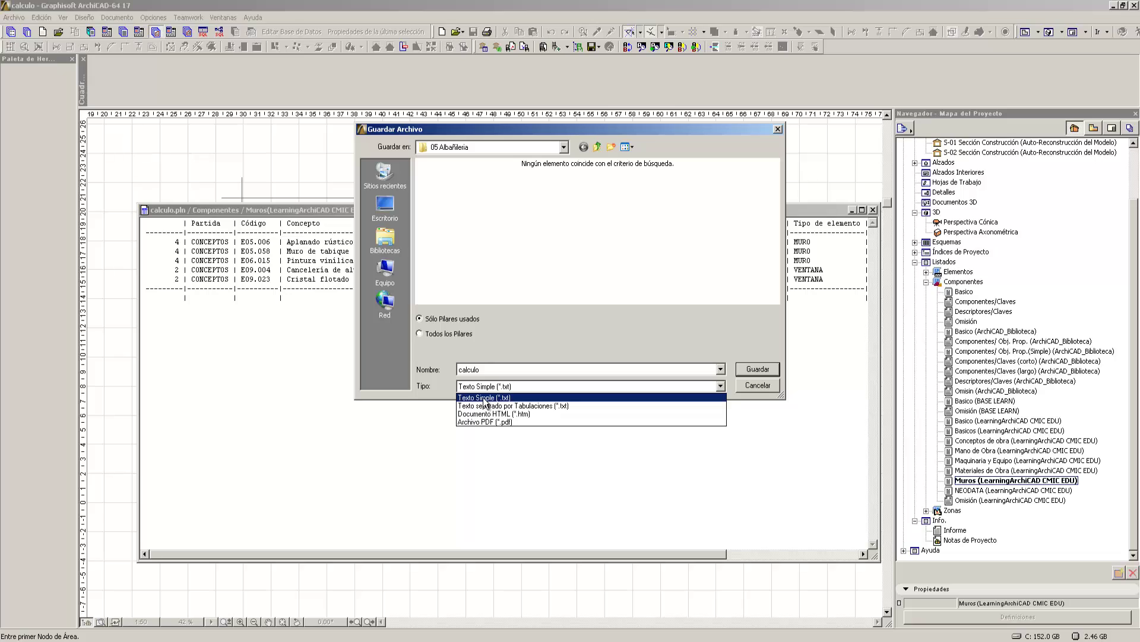
pyautogui.click(537, 405)
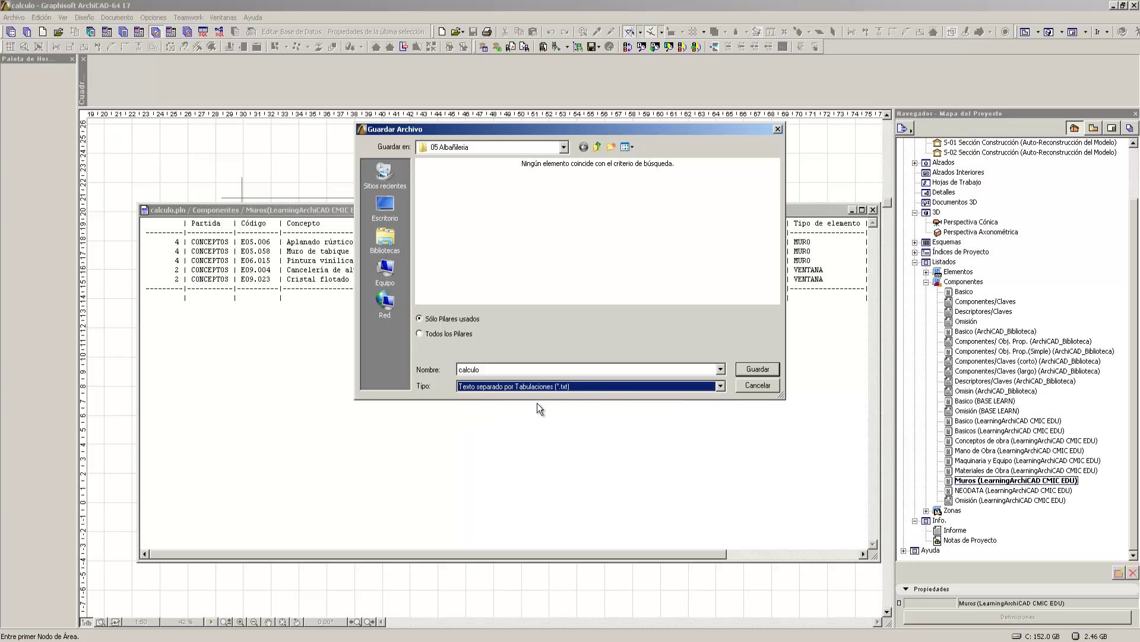
pyautogui.click(569, 387)
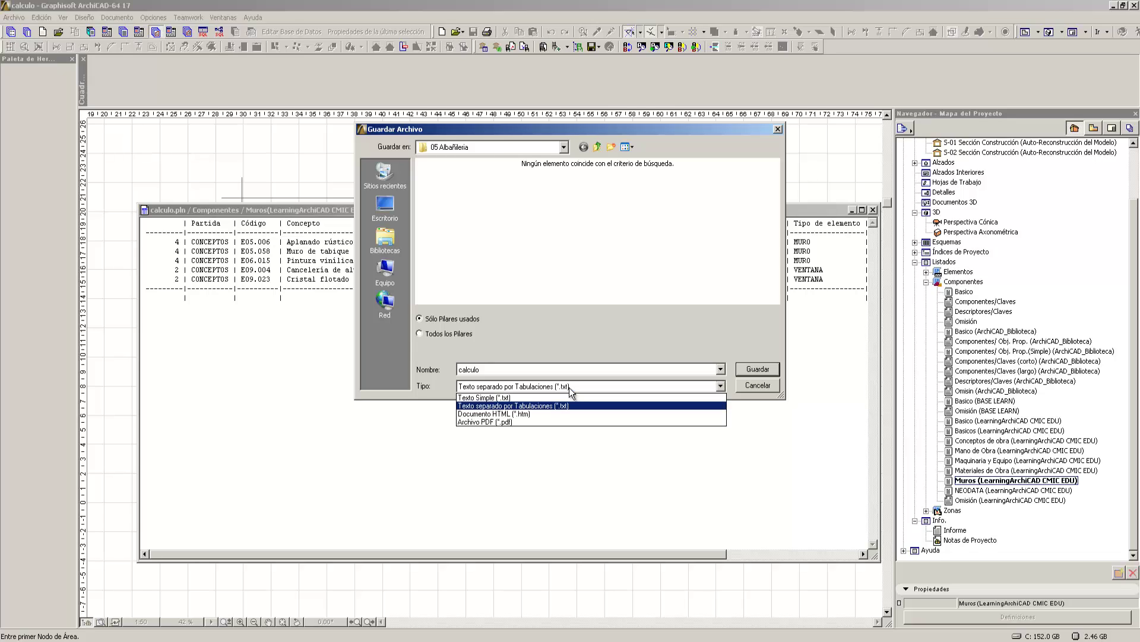
pyautogui.click(566, 404)
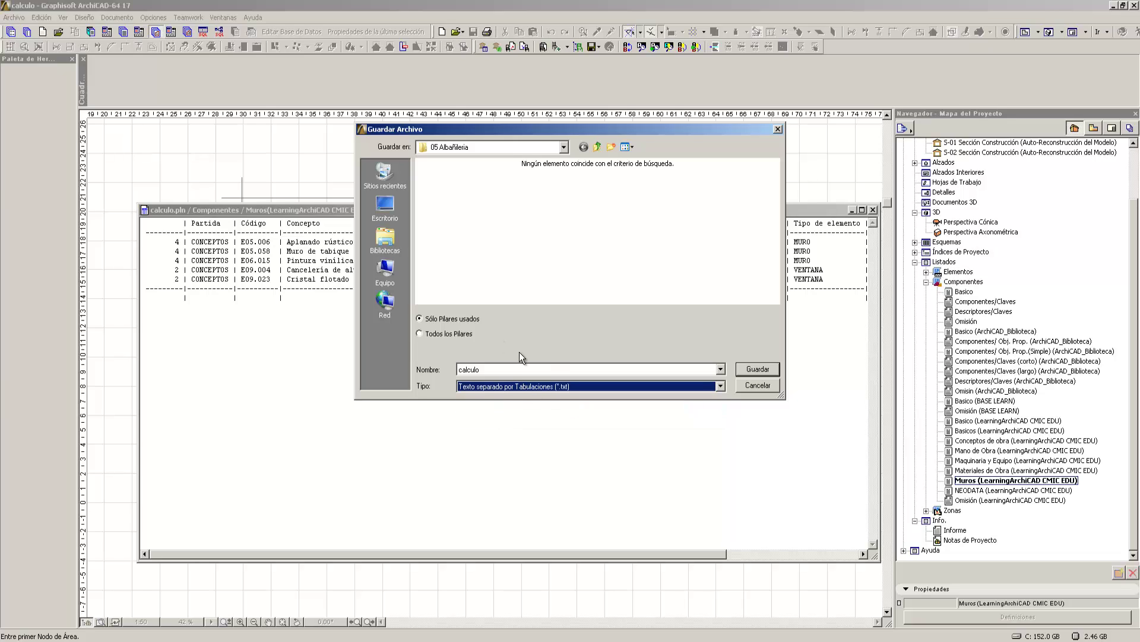
pyautogui.click(544, 390)
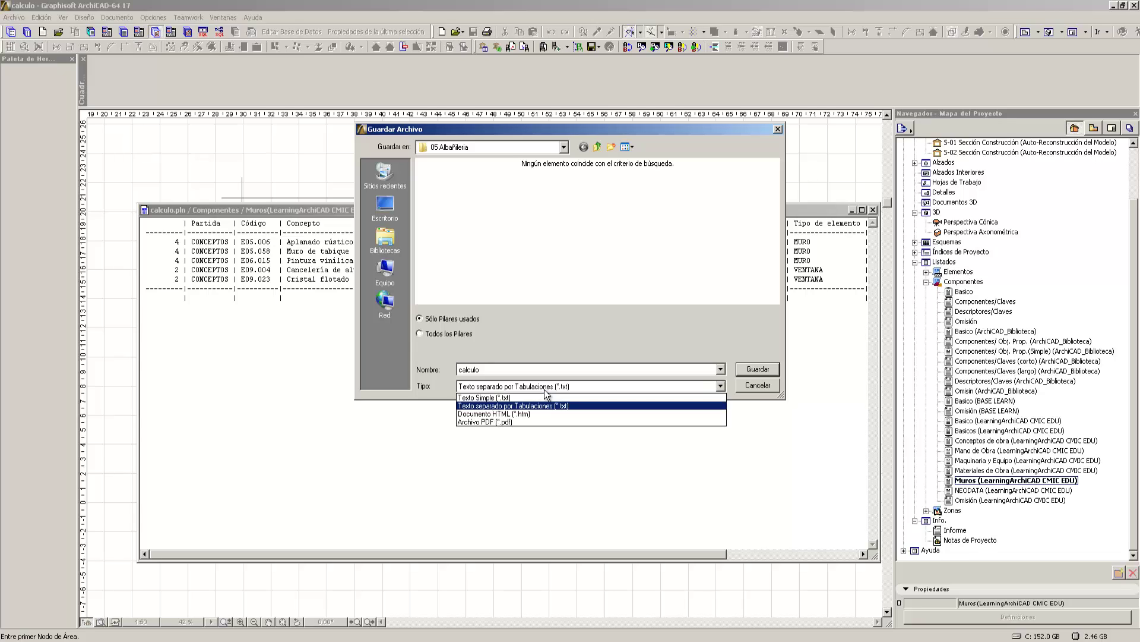
pyautogui.click(480, 398)
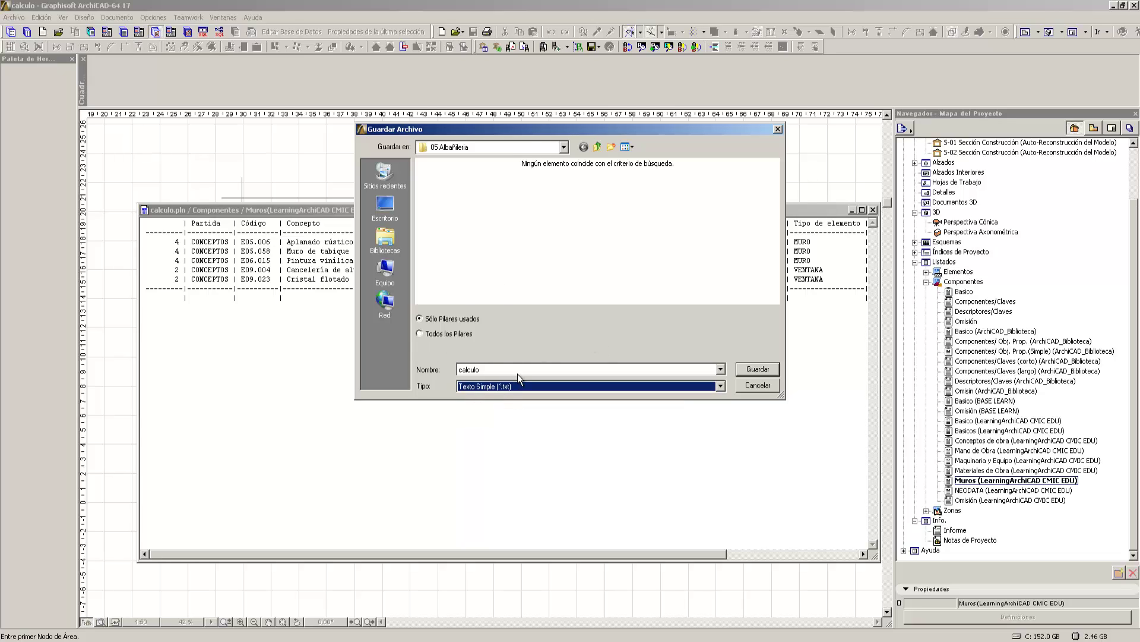
# - Save the list in the Biblioteca ArchiCAD 17 folder as "calculo ejemplo muros" and close the list window
pyautogui.click(444, 320)
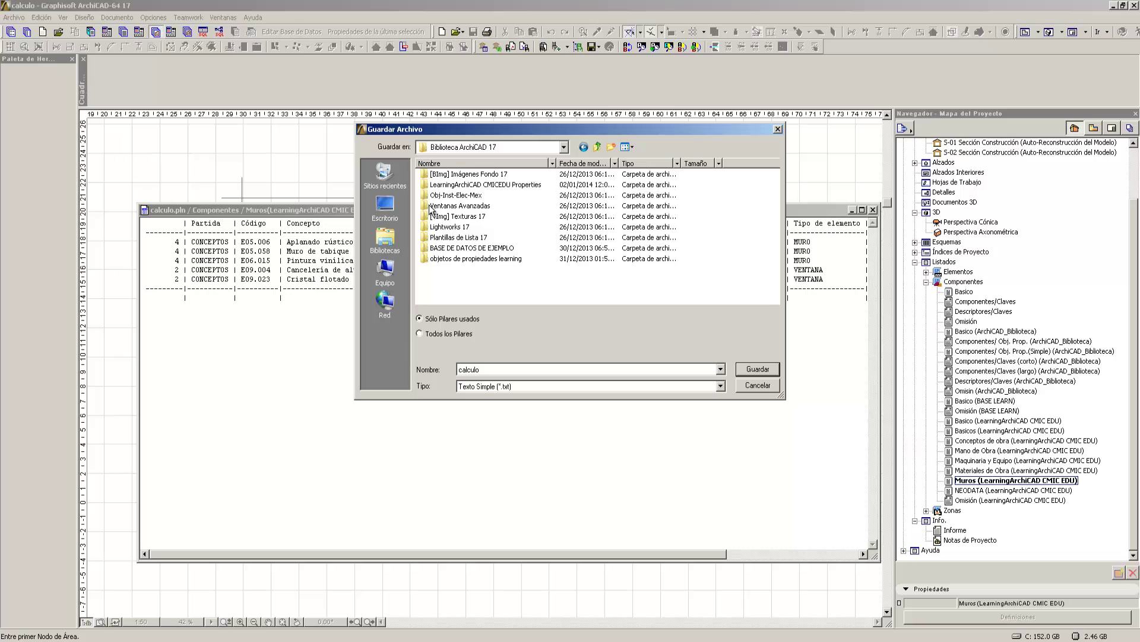
pyautogui.click(430, 206)
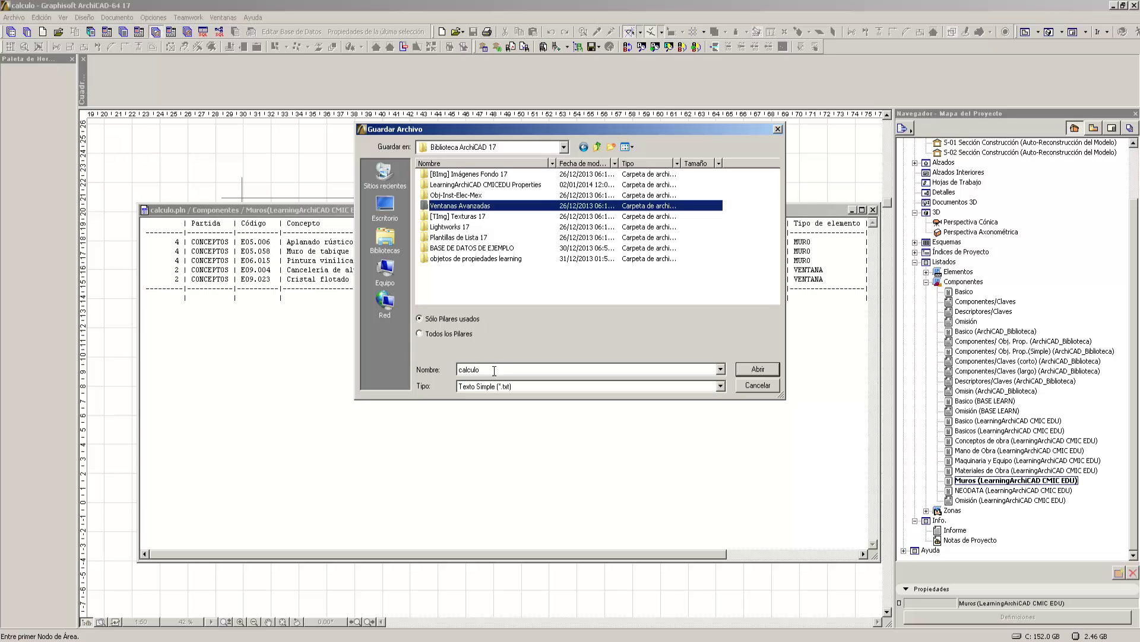
pyautogui.click(516, 369)
pyautogui.click(520, 369)
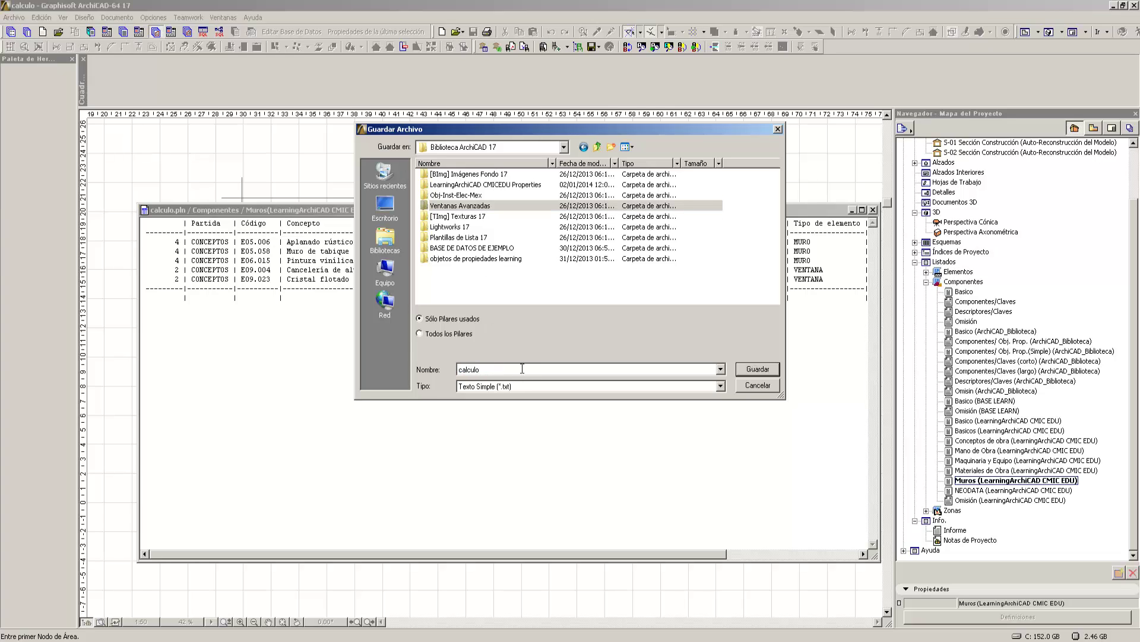
pyautogui.write('ejemplo muros')
pyautogui.click(517, 287)
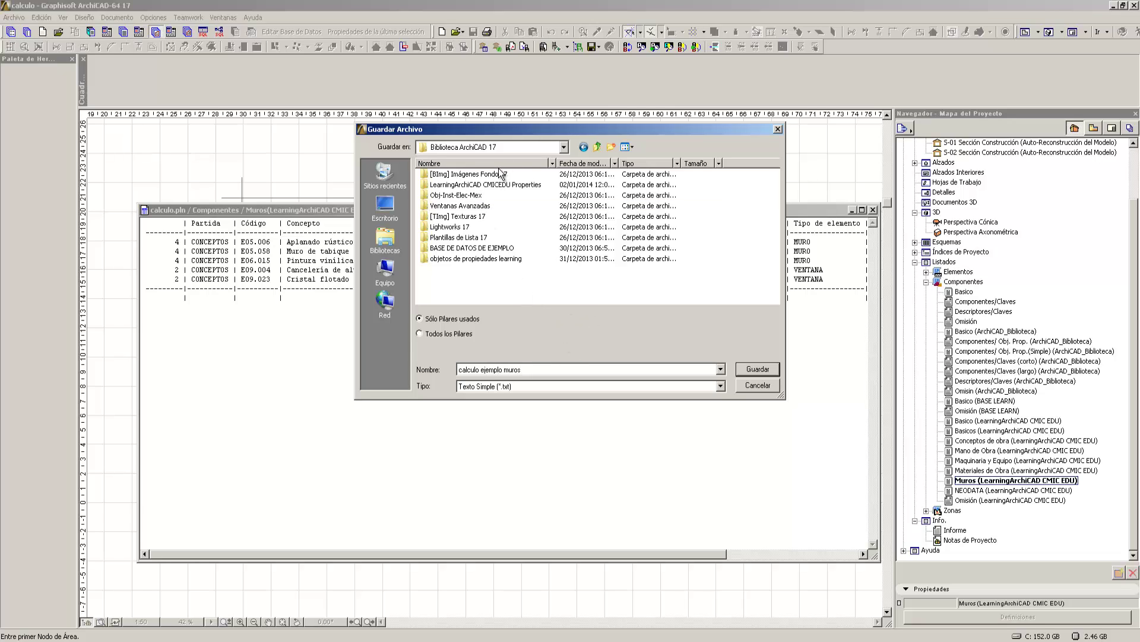
pyautogui.click(757, 370)
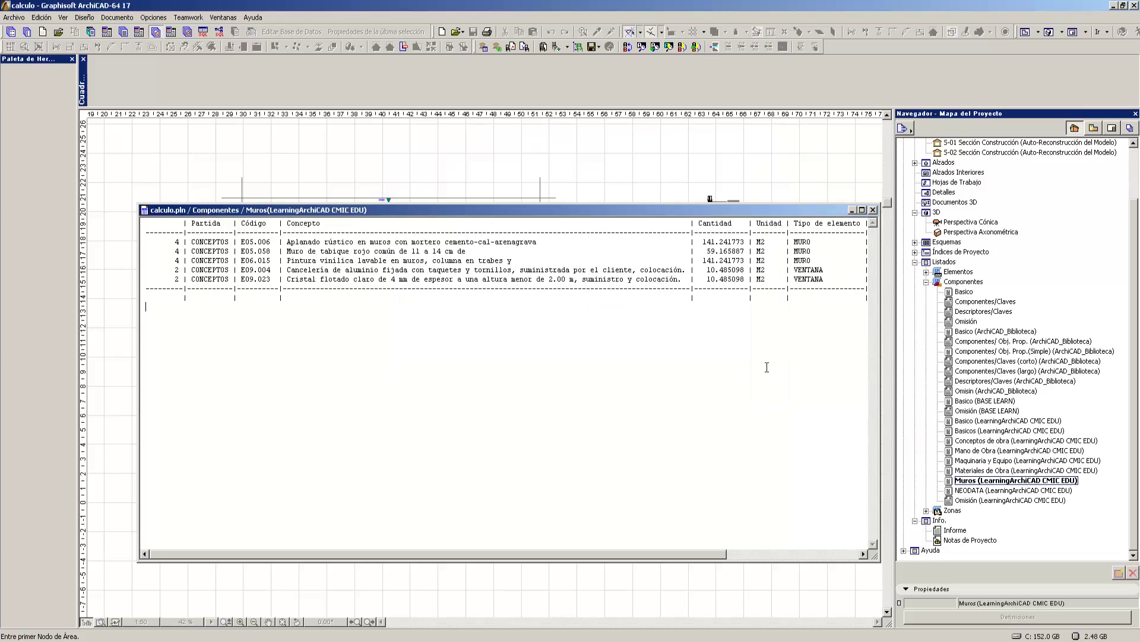
pyautogui.click(873, 210)
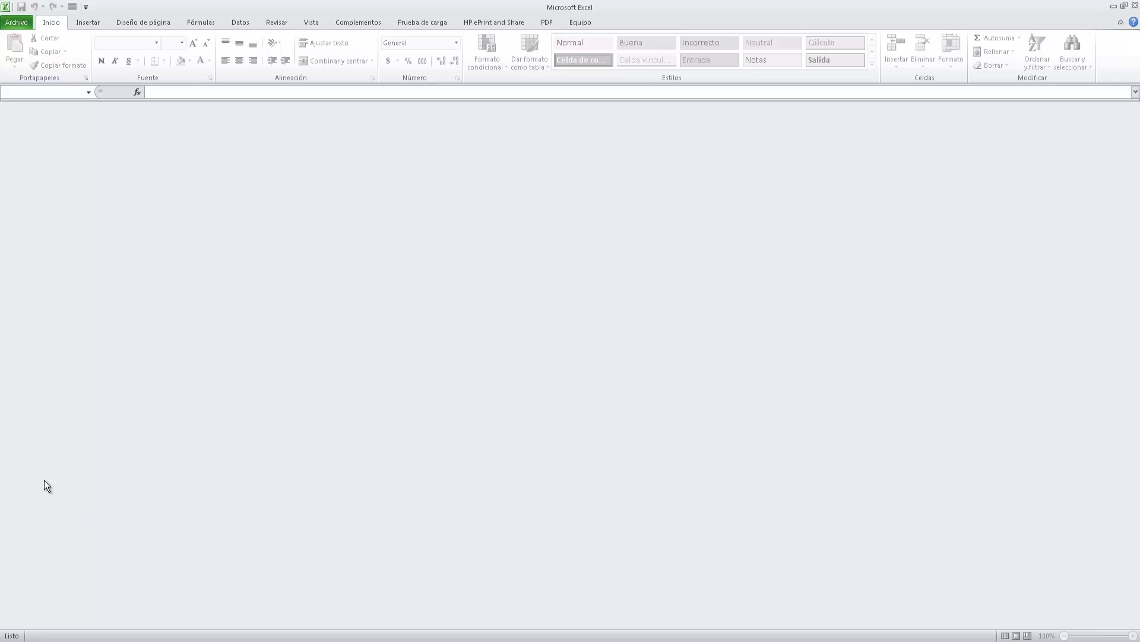
# - In Microsoft Excel, open calculo ejemplo muros.txt from the Biblioteca ArchiCAD 17 folder in the text import wizard
pyautogui.click(16, 24)
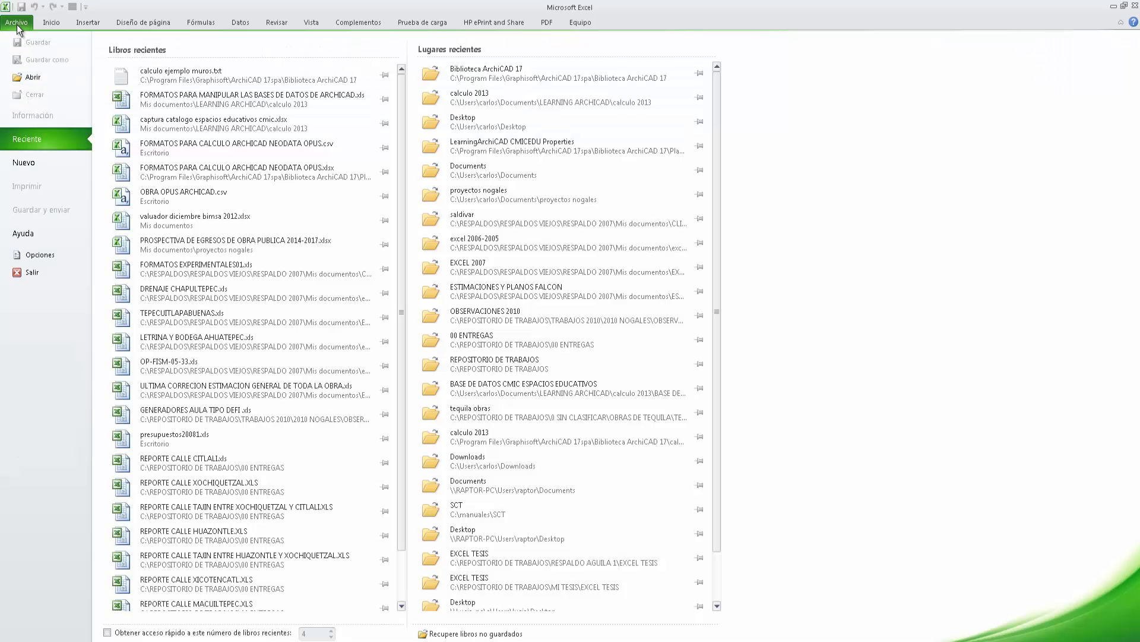
pyautogui.click(30, 75)
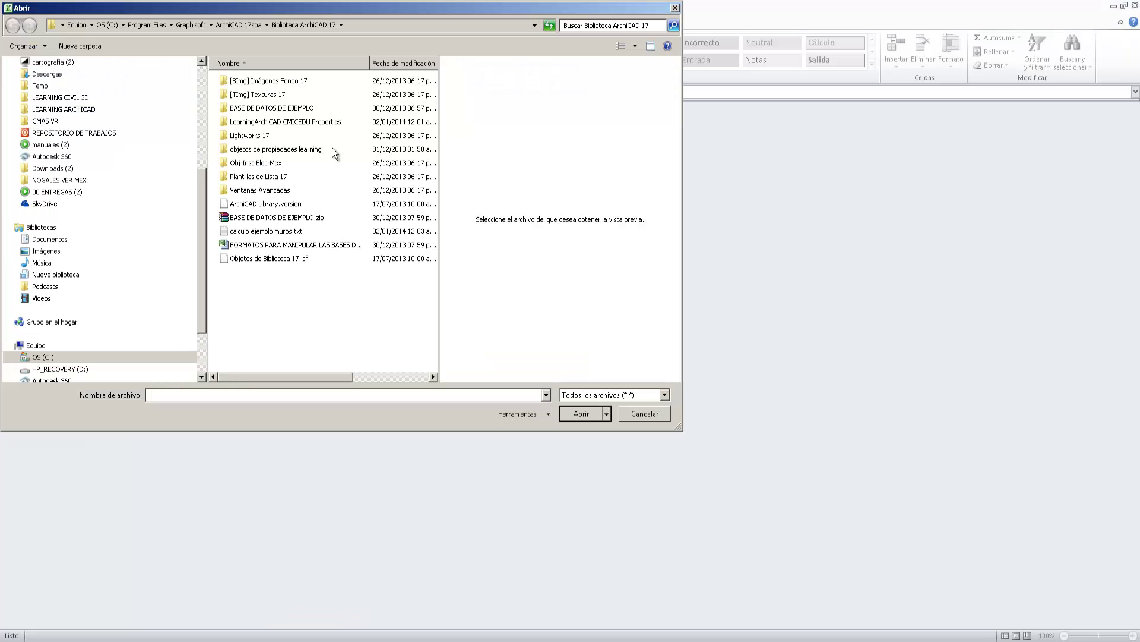
pyautogui.click(268, 232)
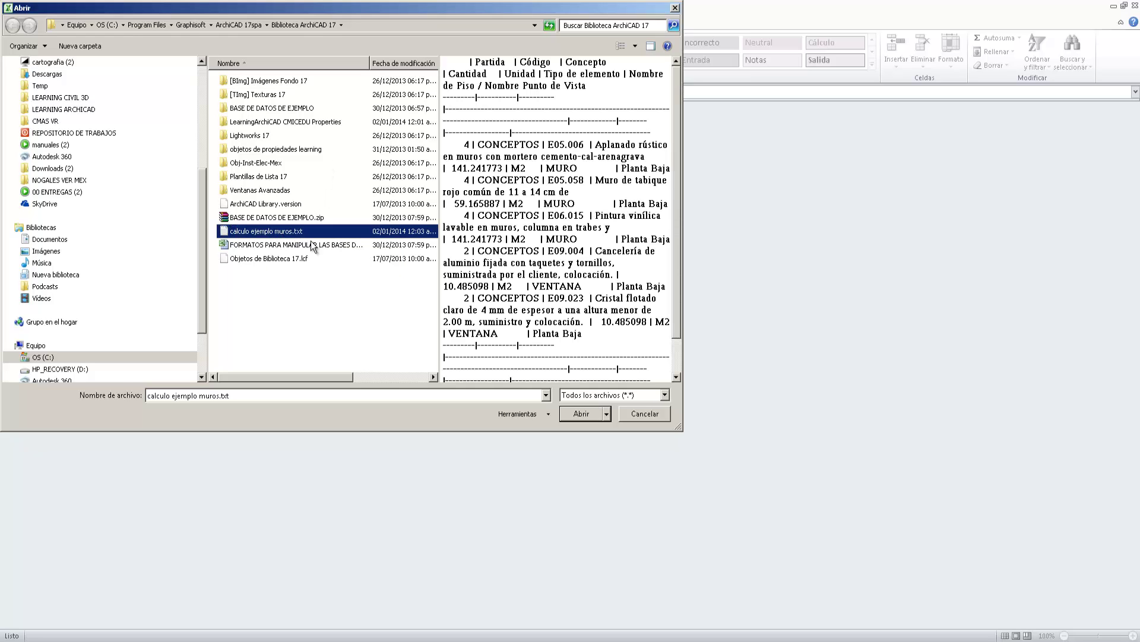
pyautogui.click(581, 413)
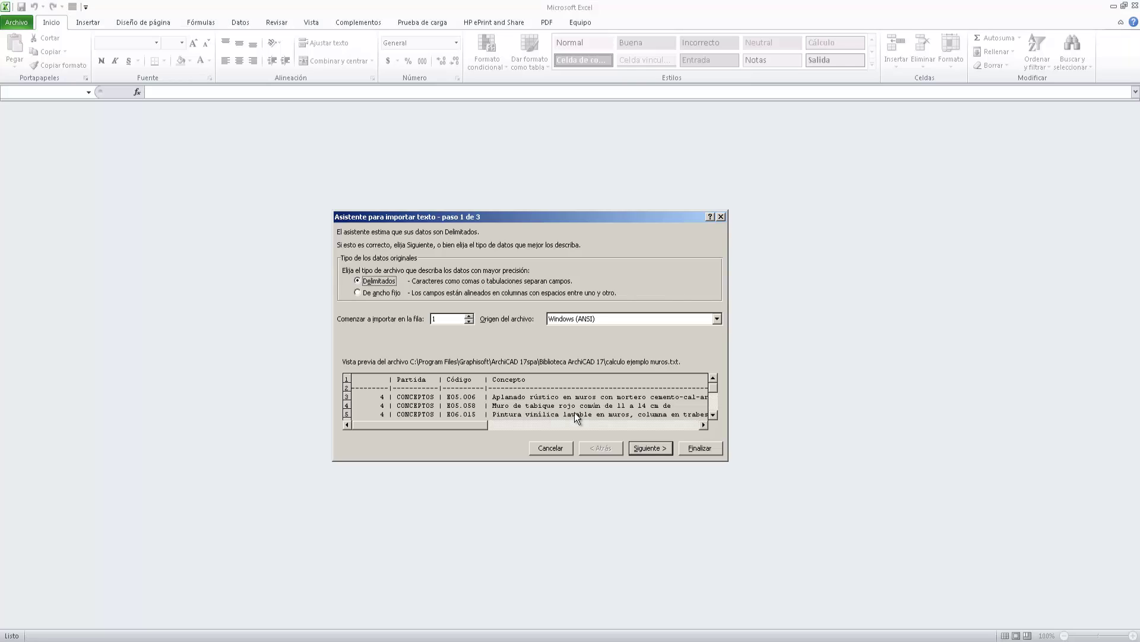
pyautogui.moveTo(456, 216); pyautogui.dragTo(376, 159)
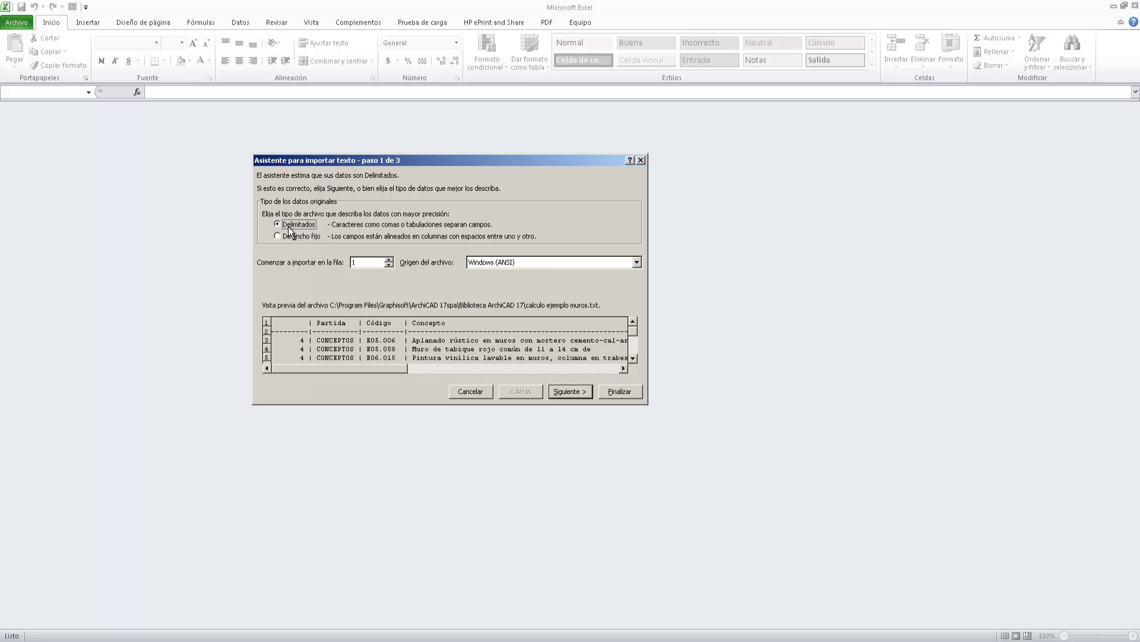
# - Import the data as delimited text, checking the separator in ArchiCAD's Muros list and adding | as the other separator in Excel
pyautogui.click(575, 393)
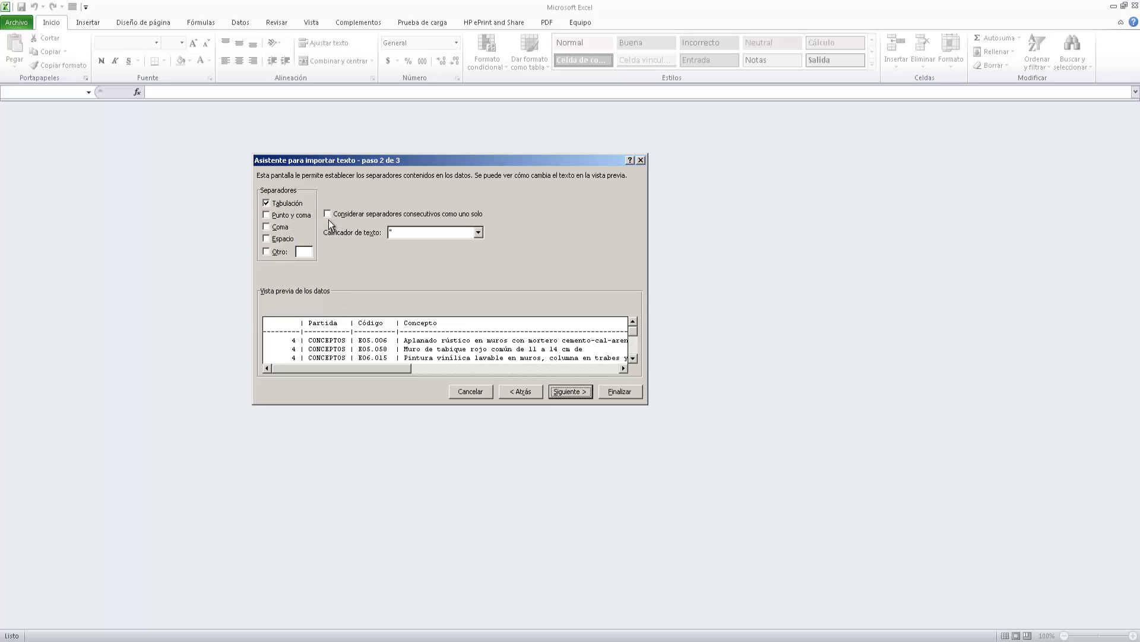
pyautogui.click(334, 254)
pyautogui.click(468, 640)
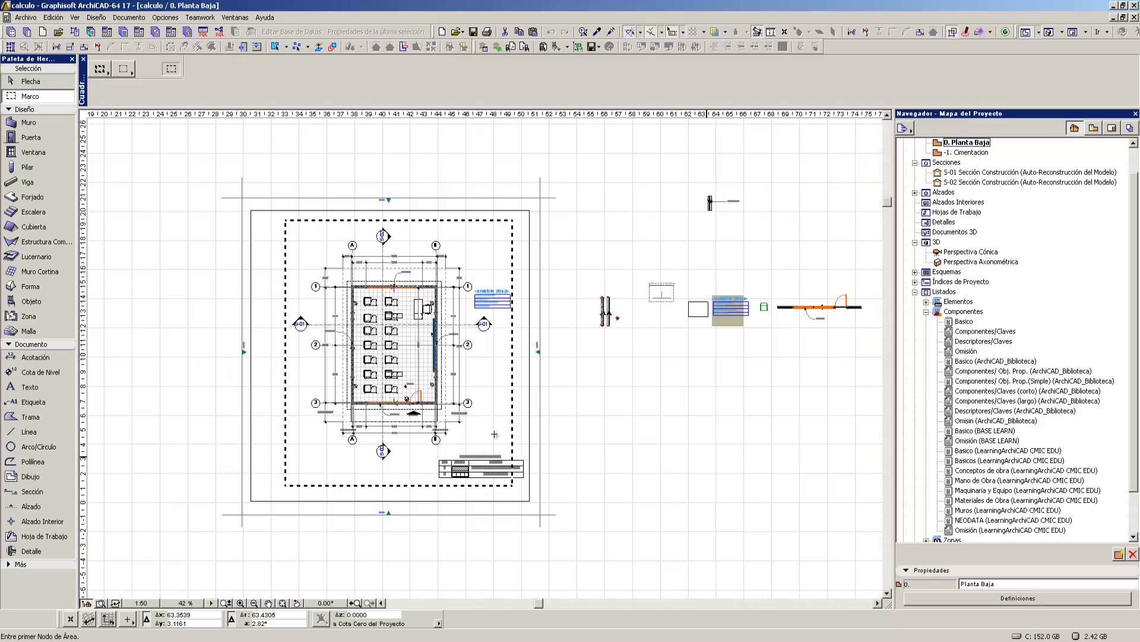
pyautogui.doubleClick(966, 512)
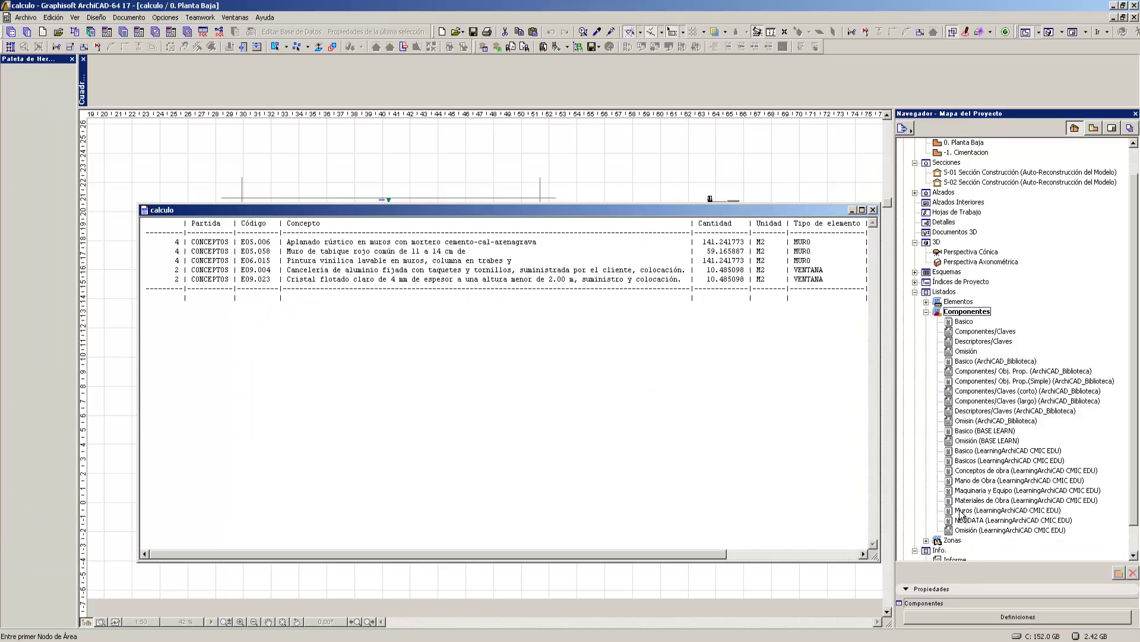
pyautogui.click(532, 259)
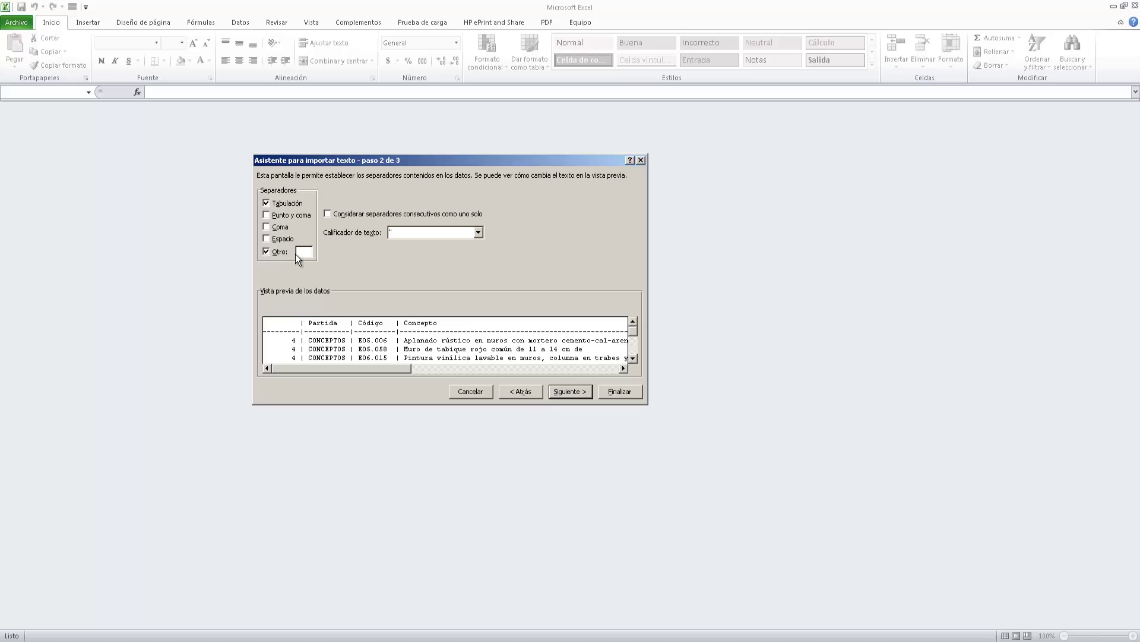
pyautogui.write('|')
pyautogui.click(572, 392)
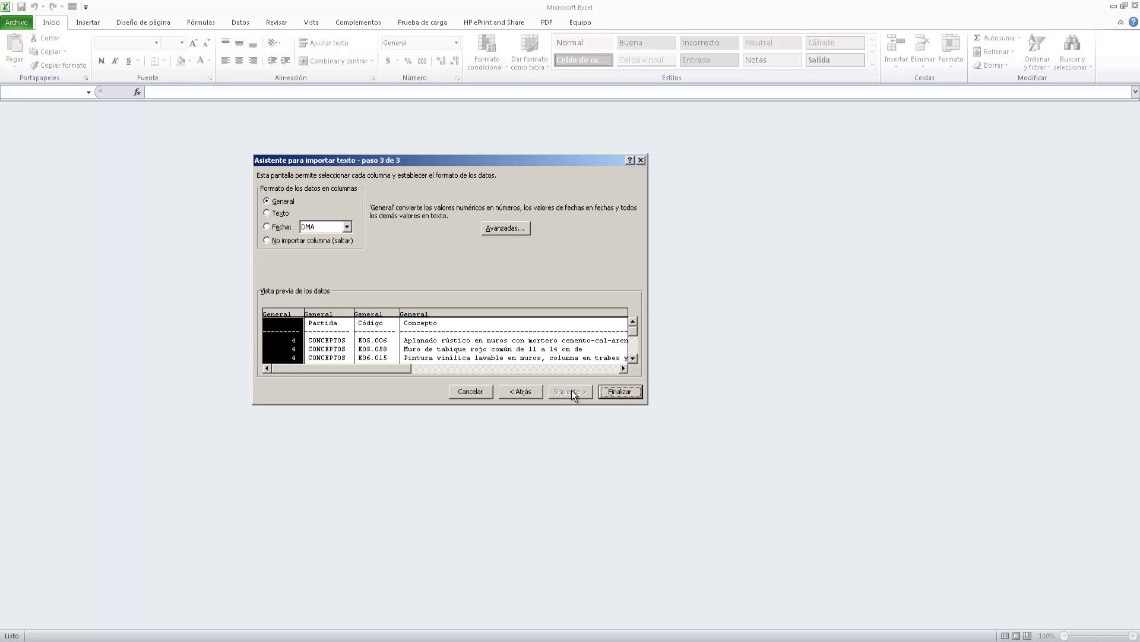
# - Review the import preview columns and set the Código column's data format to Texto
pyautogui.click(380, 314)
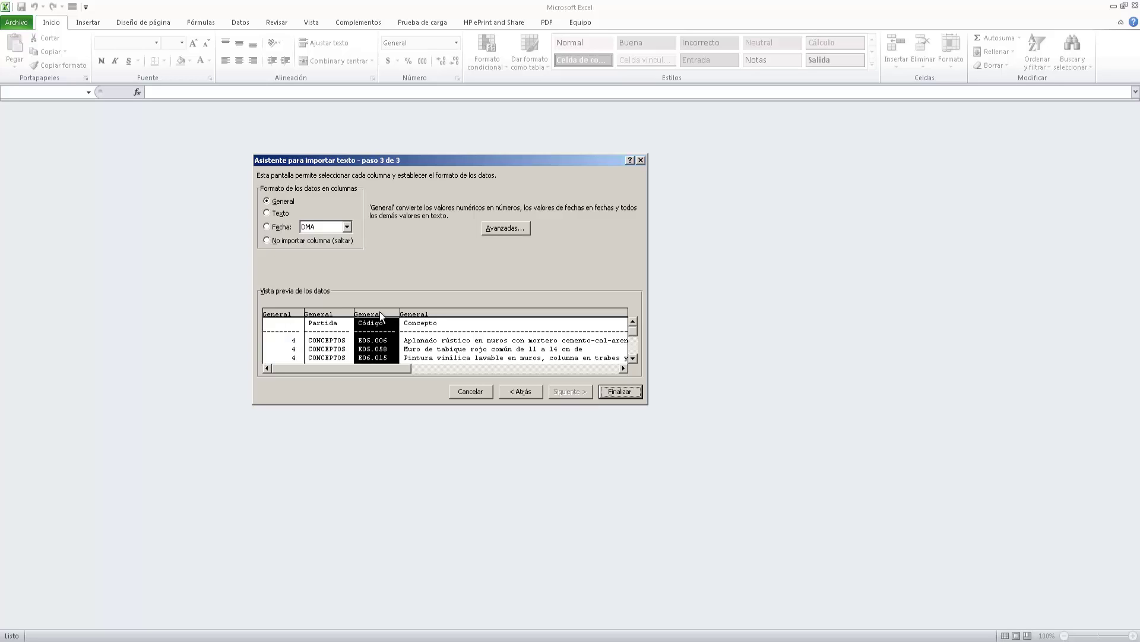
pyautogui.click(276, 312)
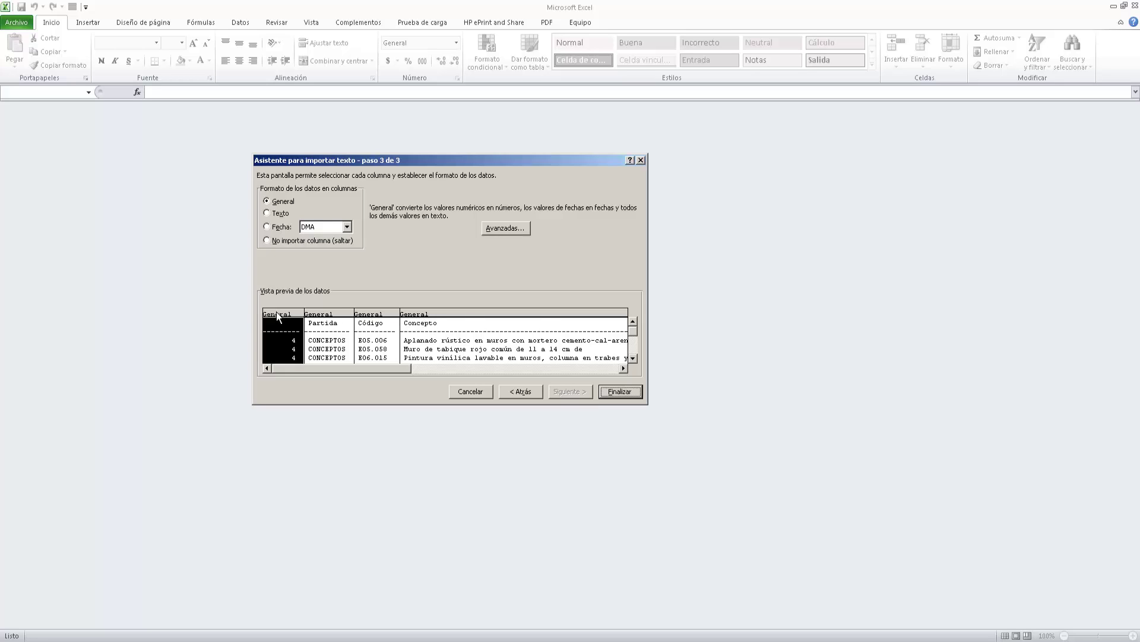
pyautogui.click(337, 314)
pyautogui.click(374, 350)
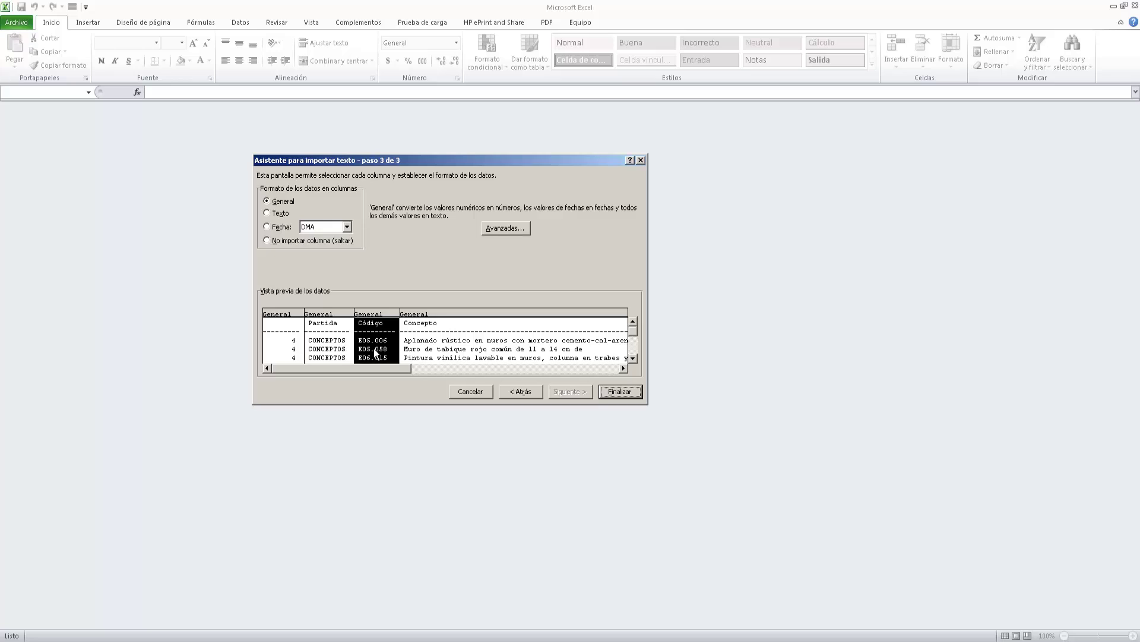
pyautogui.click(588, 369)
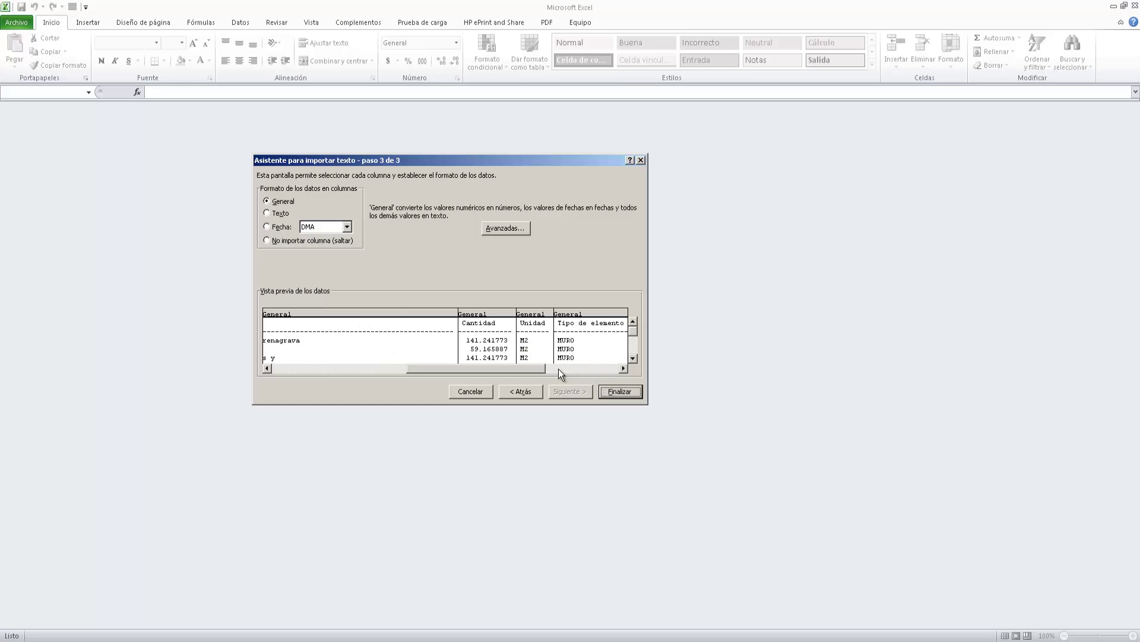
pyautogui.moveTo(526, 366); pyautogui.dragTo(369, 361)
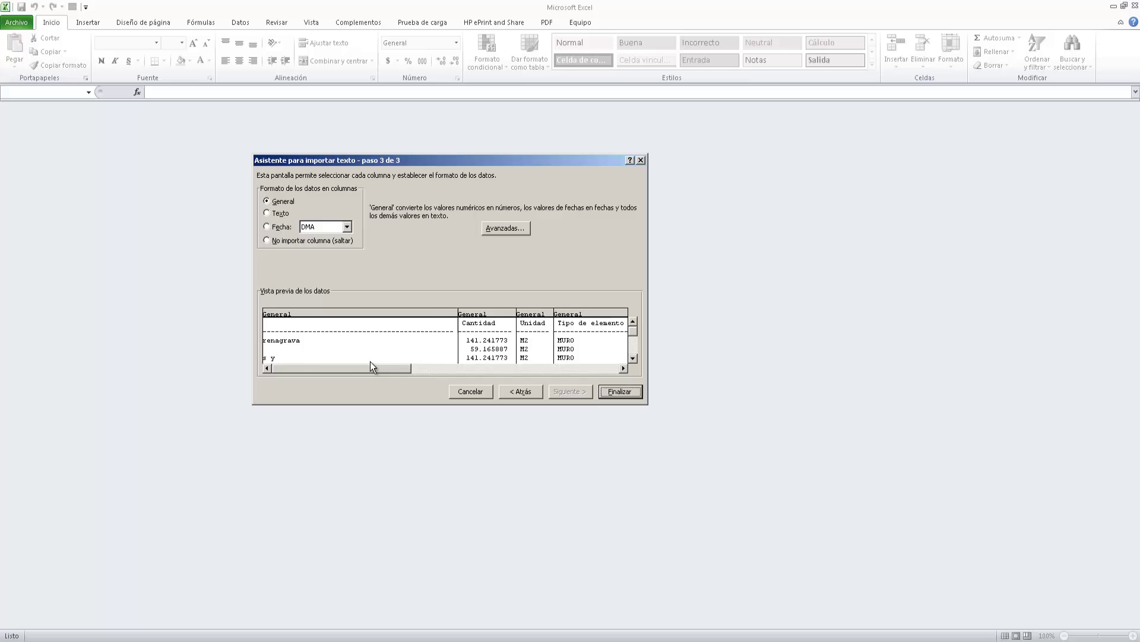
pyautogui.click(280, 212)
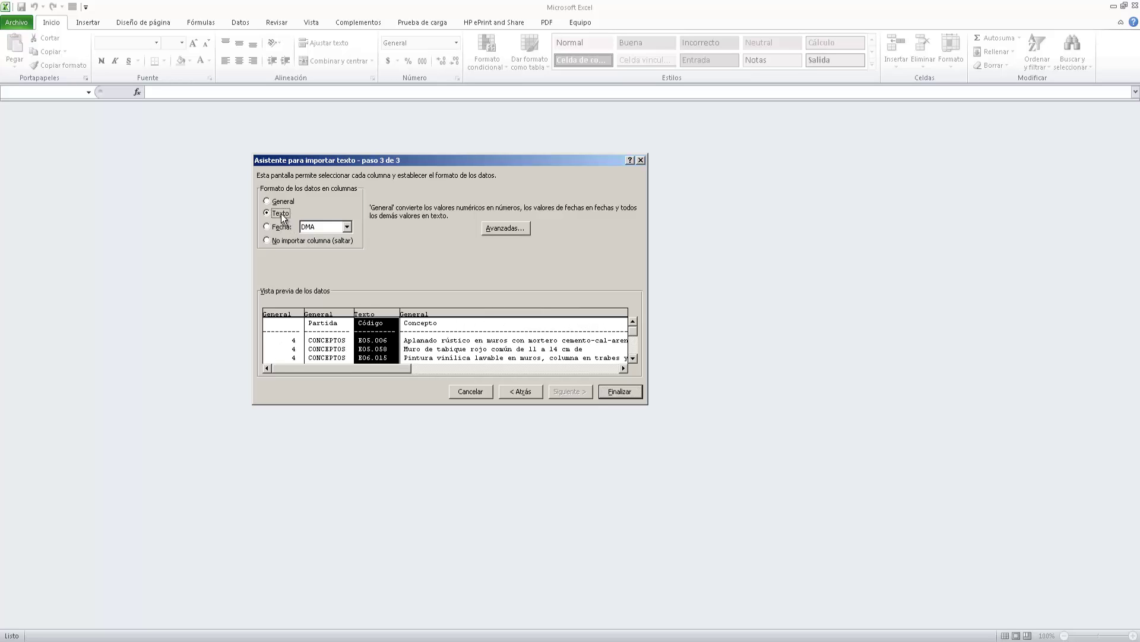
# - Select the Cantidad column, keep its General format, and check the remaining columns in the import preview
pyautogui.click(482, 370)
pyautogui.click(492, 321)
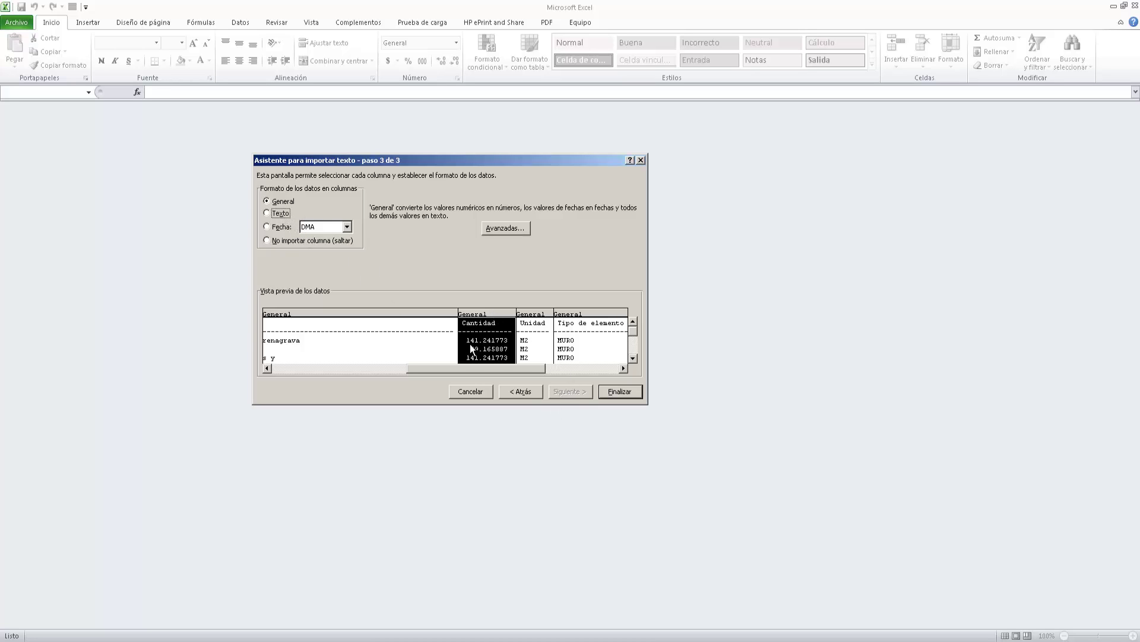
pyautogui.click(570, 372)
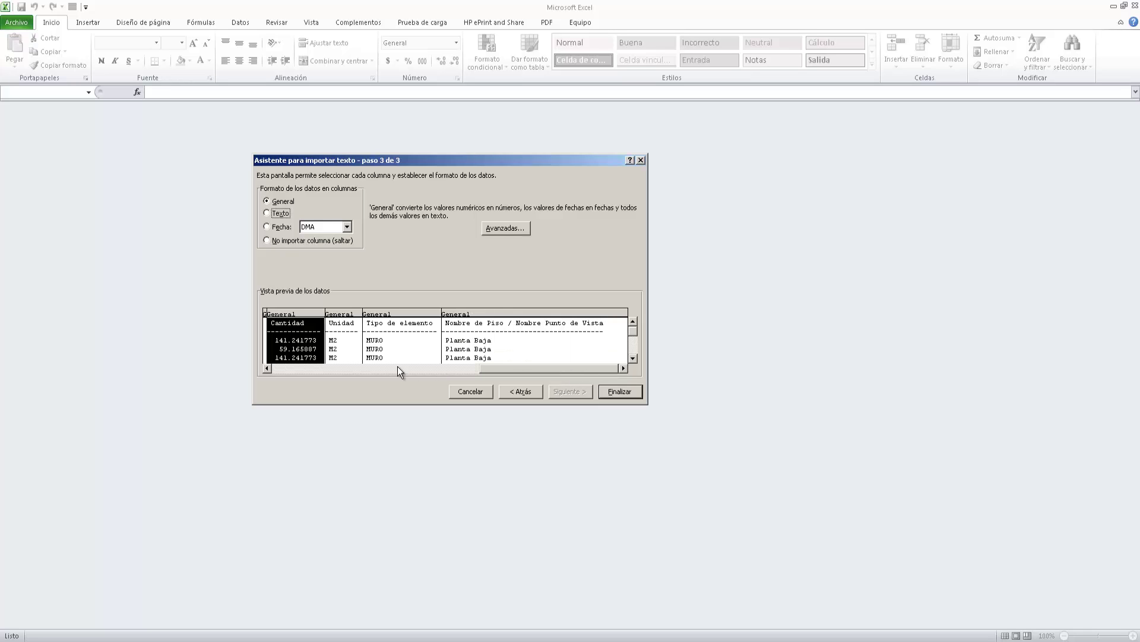
# - Recheck the Texto format of the Código column in the import preview and finish importing the wall list
pyautogui.click(289, 371)
pyautogui.click(288, 372)
pyautogui.click(385, 313)
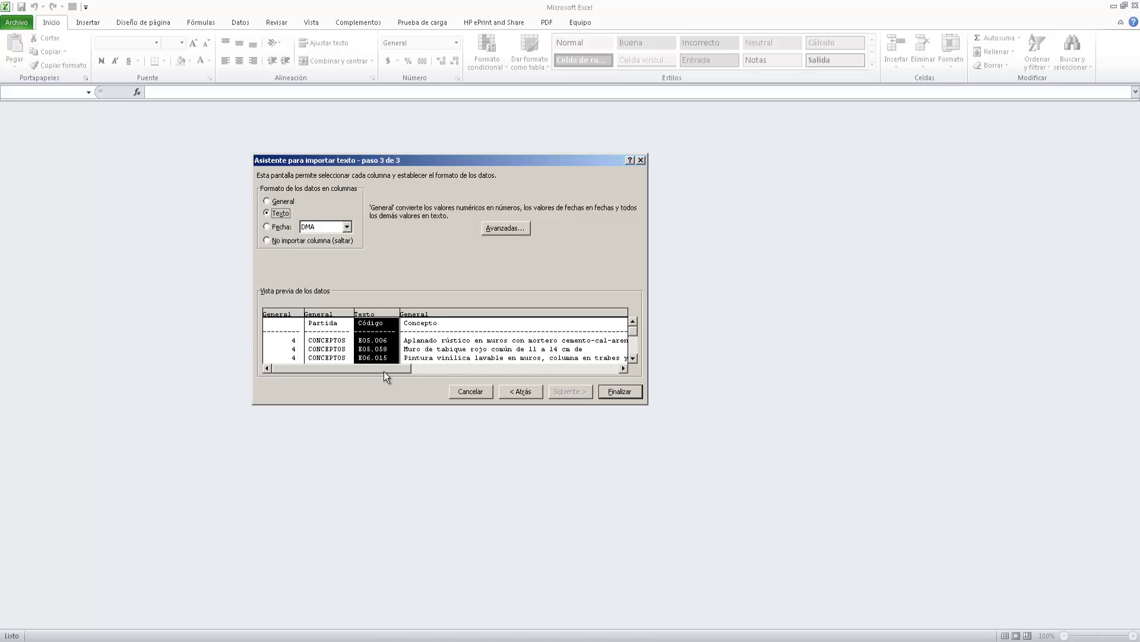
pyautogui.click(618, 392)
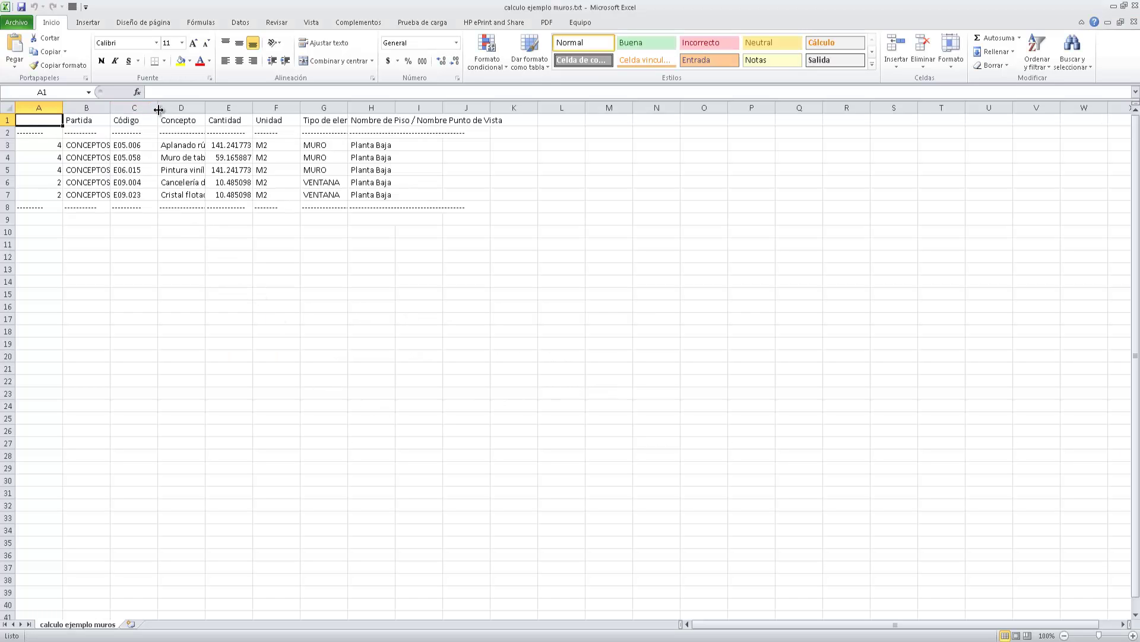
# - Widen the Concepto column until its longest description fits
pyautogui.click(172, 108)
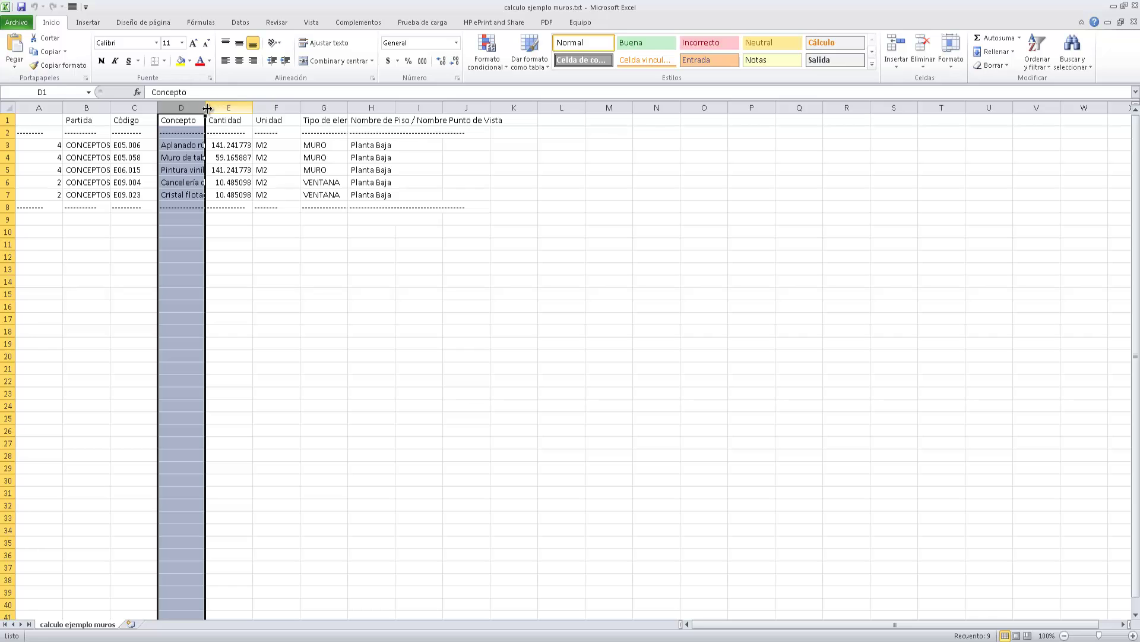
pyautogui.moveTo(205, 108); pyautogui.dragTo(517, 145)
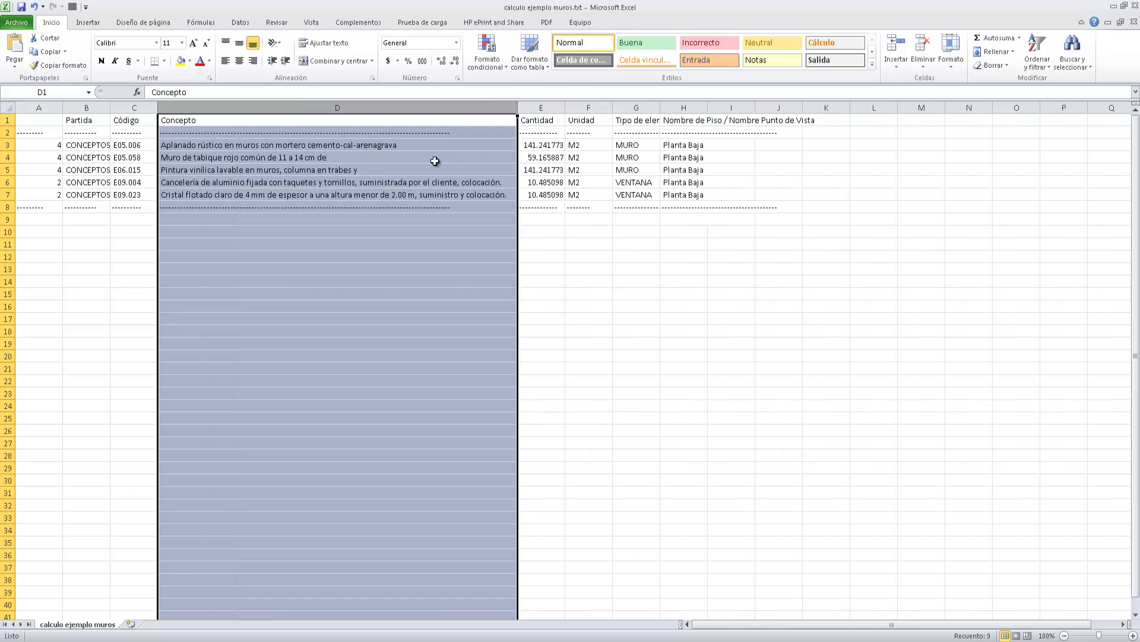
pyautogui.click(395, 180)
# - Delete the dashed separator rows 2 and 8, and widen column H to fit its floor name heading
pyautogui.click(8, 206)
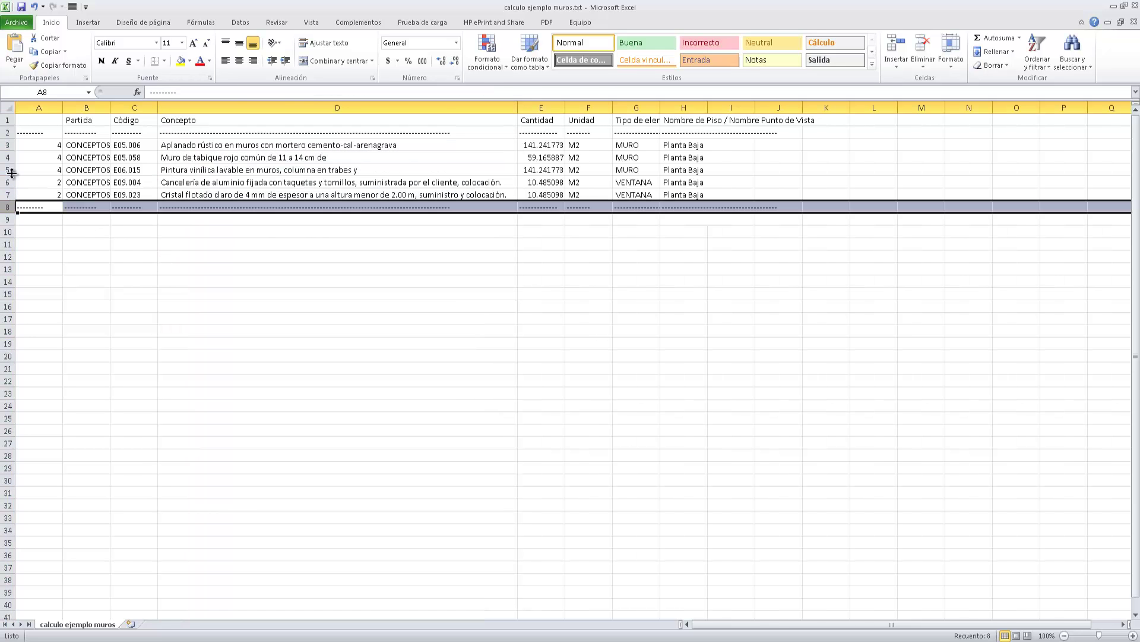
pyautogui.keyDown('ctrl'); pyautogui.click(8, 133); pyautogui.keyUp('ctrl')
pyautogui.rightClick(9, 134)
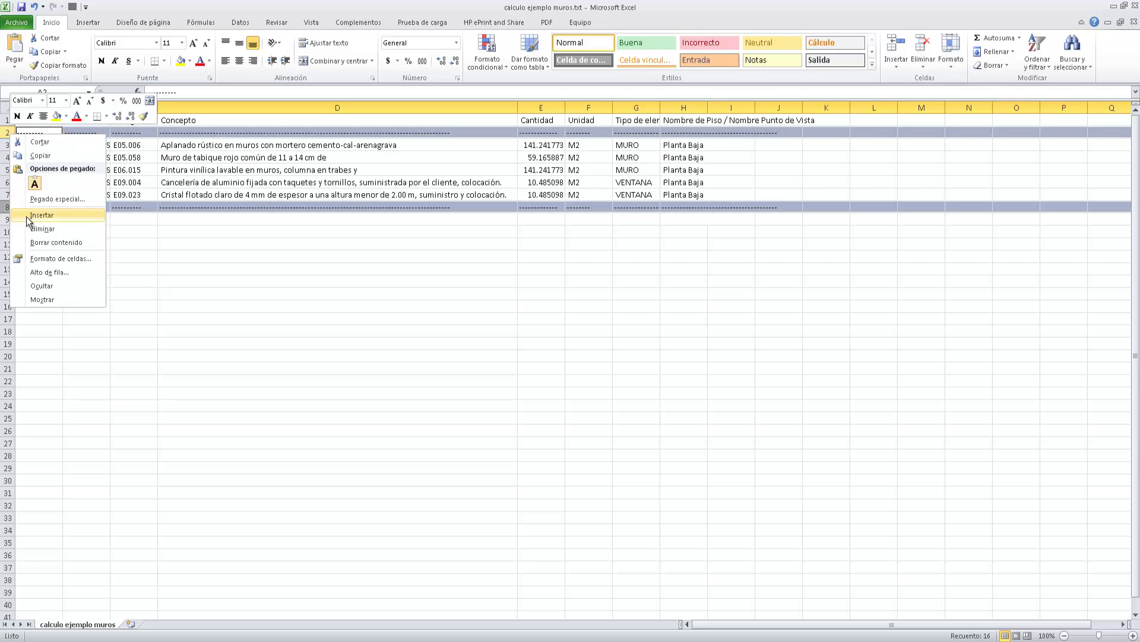
pyautogui.click(42, 228)
pyautogui.click(281, 256)
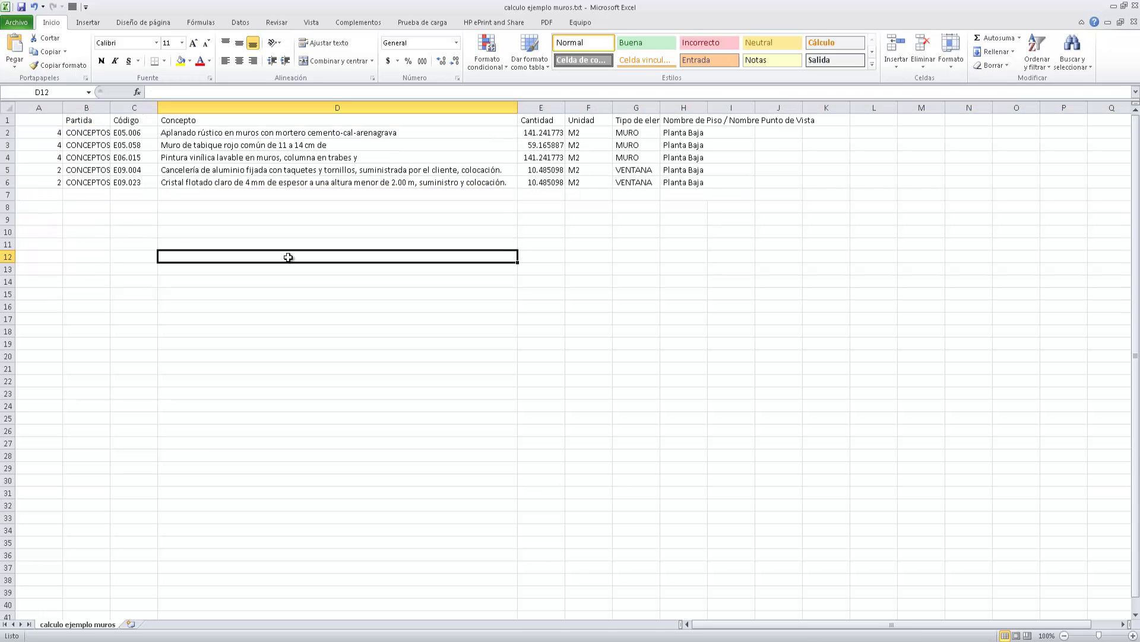
pyautogui.moveTo(709, 110); pyautogui.dragTo(819, 110)
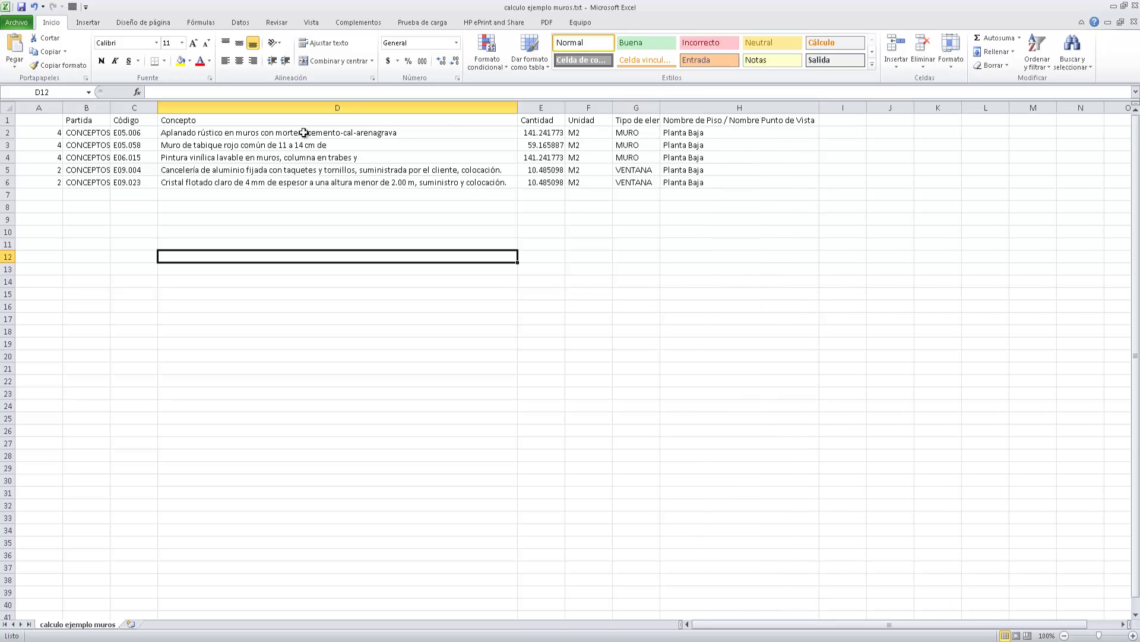
# - Examine the Concepto descriptions of the wall and window items in the imported rows
pyautogui.click(189, 143)
pyautogui.click(200, 135)
pyautogui.click(199, 180)
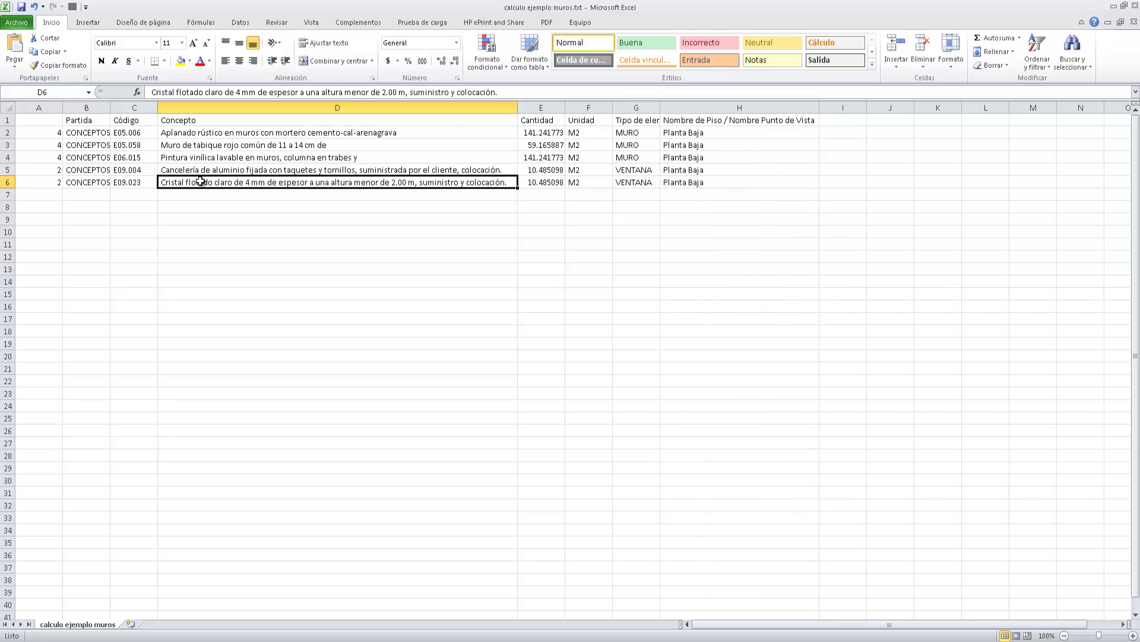
pyautogui.click(203, 157)
pyautogui.click(285, 180)
pyautogui.click(266, 134)
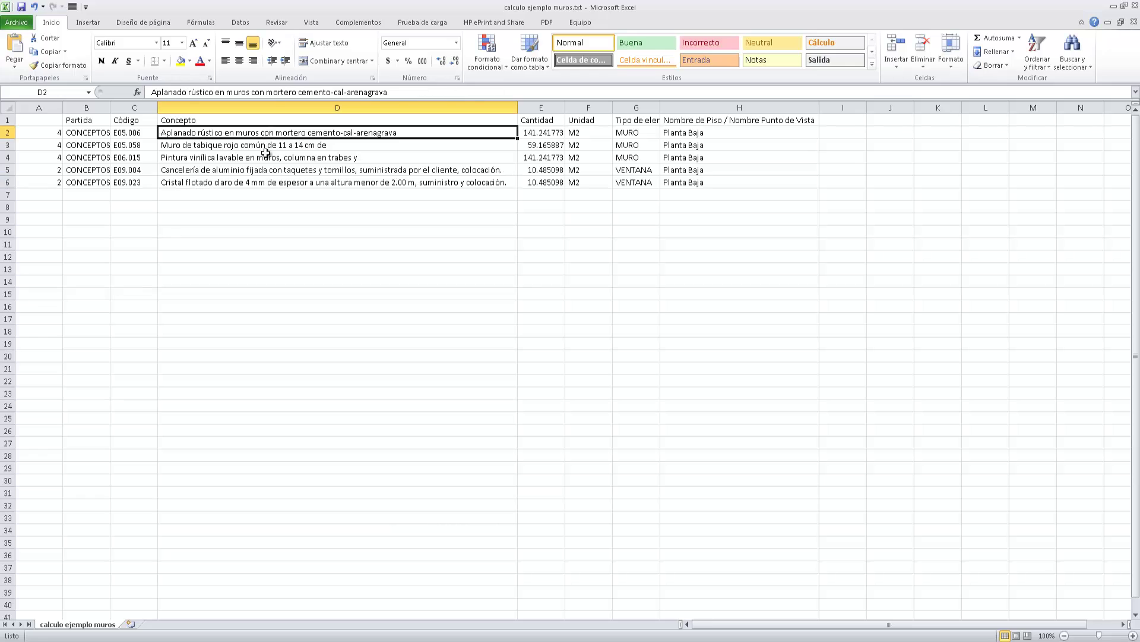
pyautogui.click(266, 156)
pyautogui.click(266, 179)
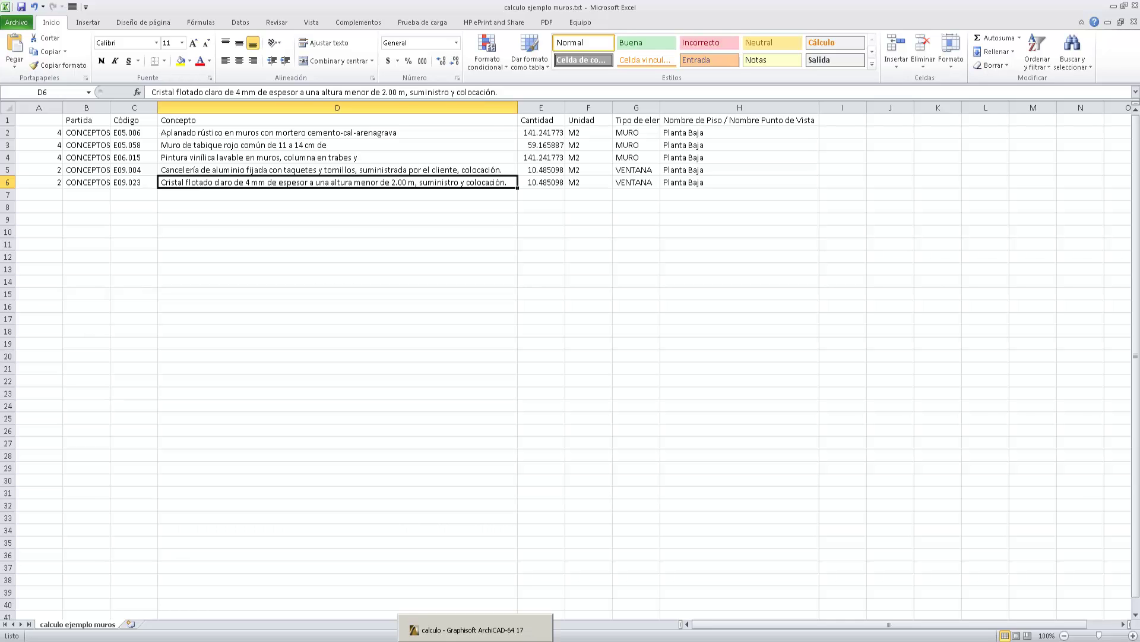
# - Switch to ArchiCAD and close the Muros list to return to the Planta Baja floor plan
pyautogui.click(472, 627)
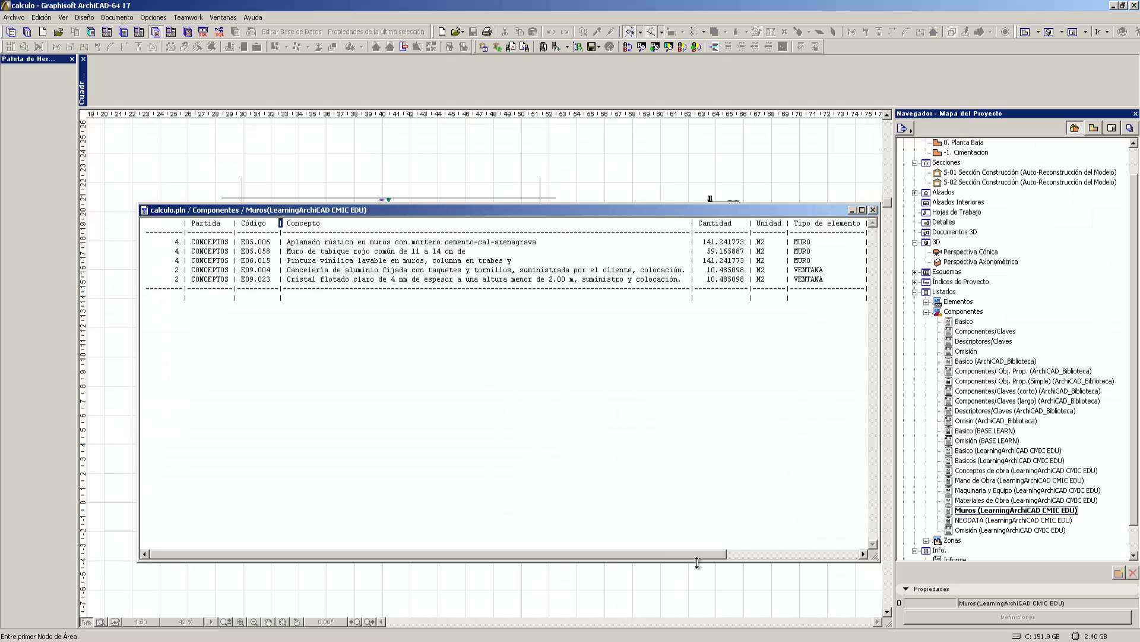
pyautogui.moveTo(712, 556); pyautogui.dragTo(667, 542)
pyautogui.click(872, 209)
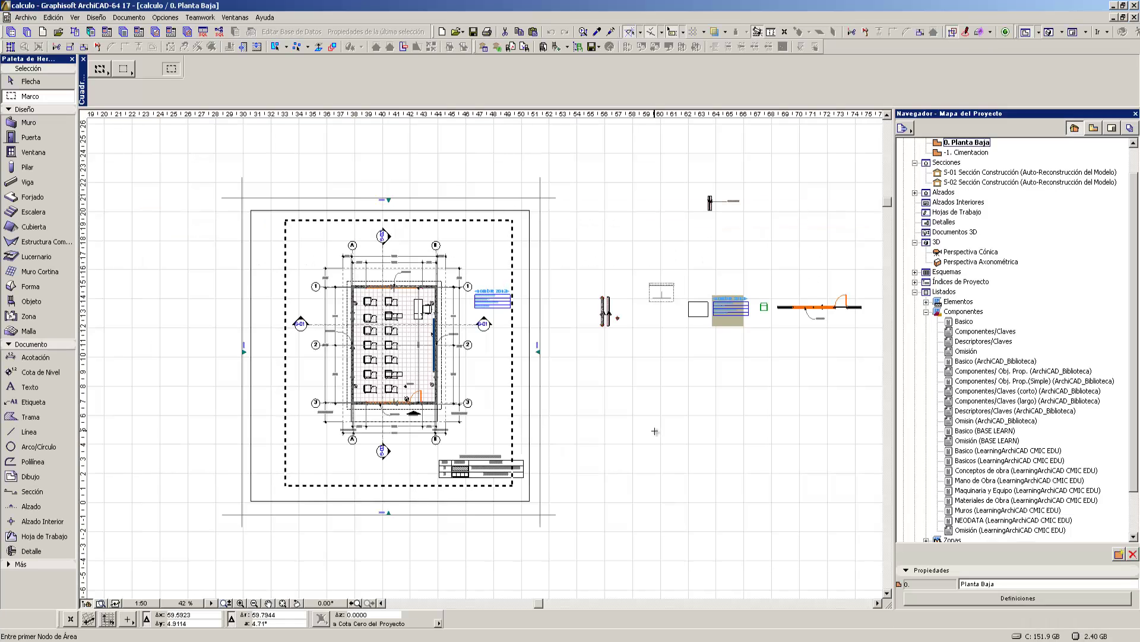
pyautogui.moveTo(656, 432); pyautogui.dragTo(641, 423, button='middle')
# - Open the west elevation (E-04 Alzado Oeste) from its marker line on the floor plan
pyautogui.click(31, 81)
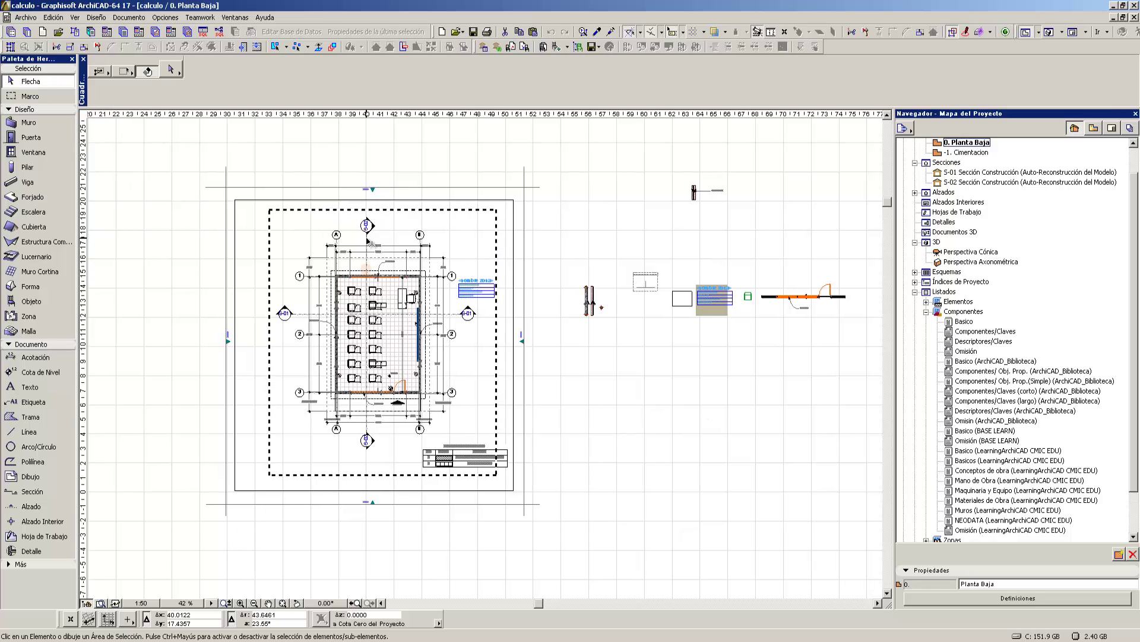
pyautogui.click(225, 255)
pyautogui.rightClick(226, 256)
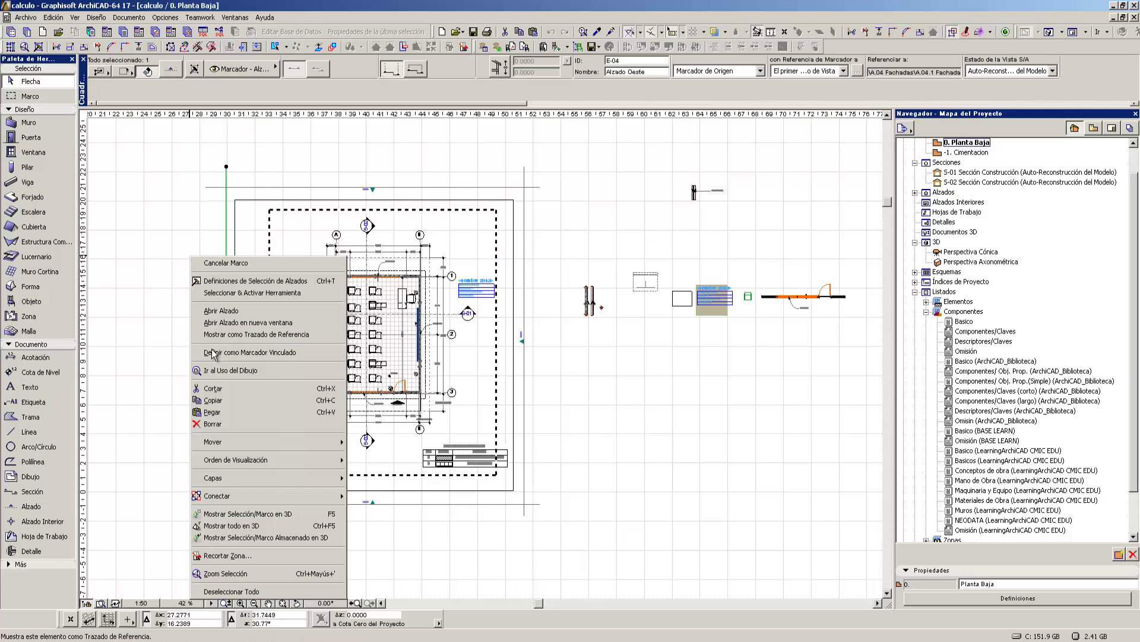
pyautogui.click(228, 311)
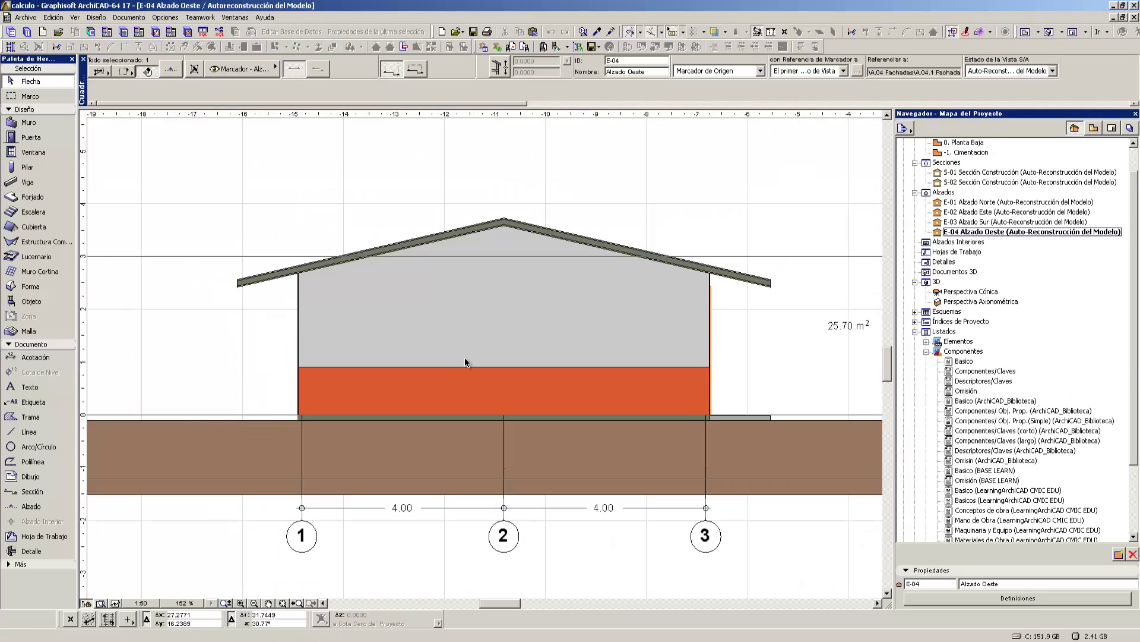
pyautogui.moveTo(525, 282)
pyautogui.mouseDown(button='middle')
pyautogui.moveTo(522, 313)
pyautogui.moveTo(509, 275)
pyautogui.mouseUp(button='middle')
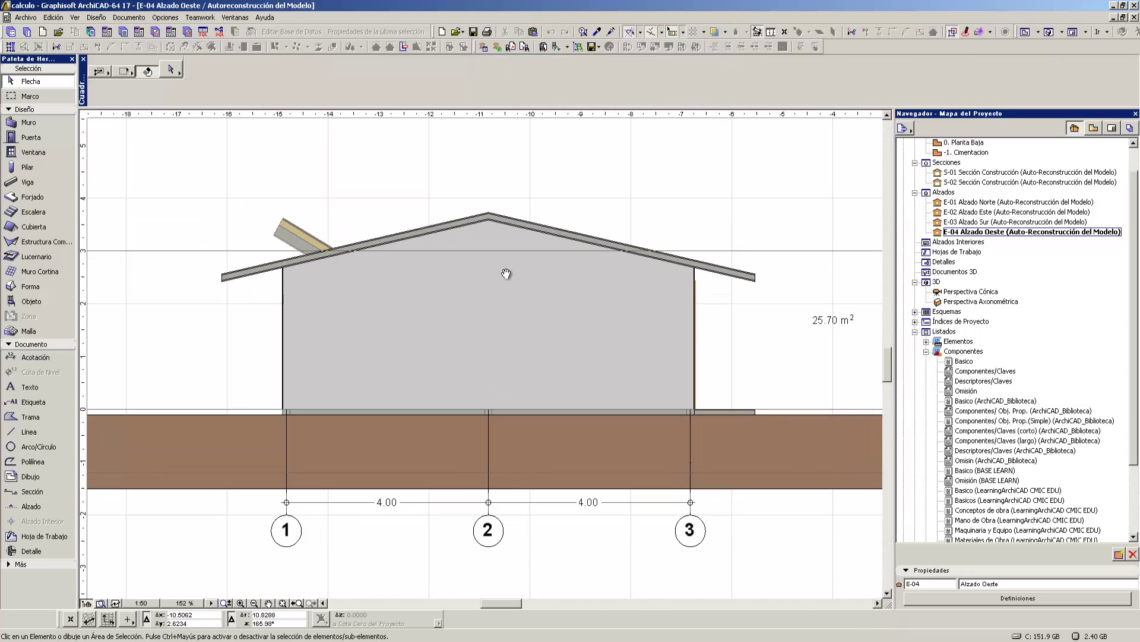
pyautogui.moveTo(582, 319); pyautogui.dragTo(578, 320, button='middle')
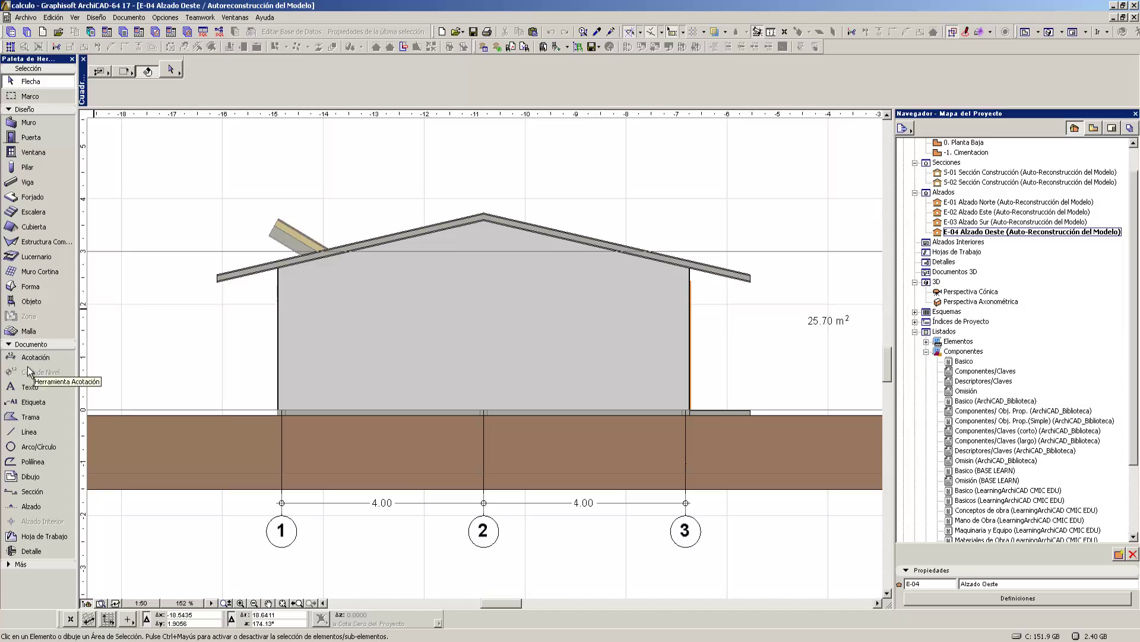
pyautogui.click(29, 407)
pyautogui.scroll(5, 289, 398)
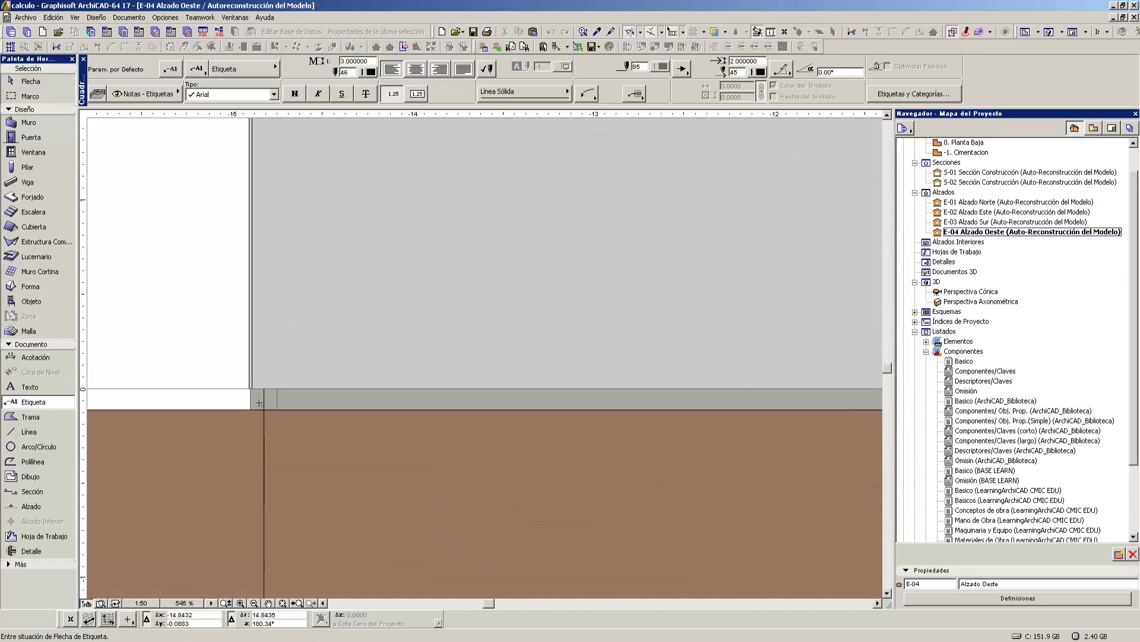
pyautogui.click(252, 389)
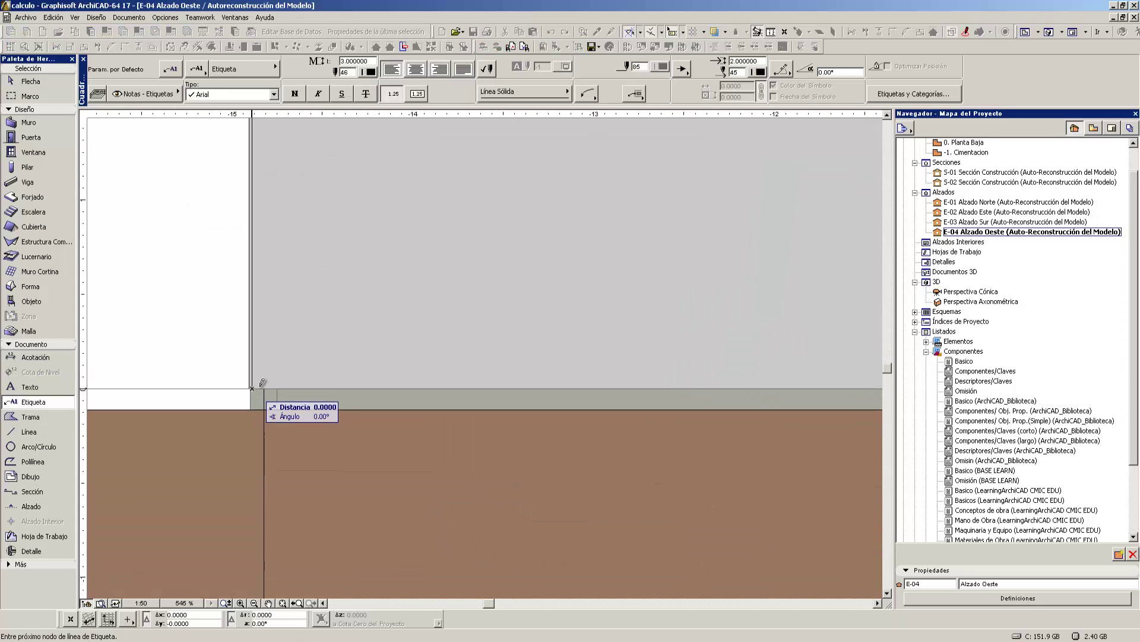
pyautogui.rightClick(187, 221)
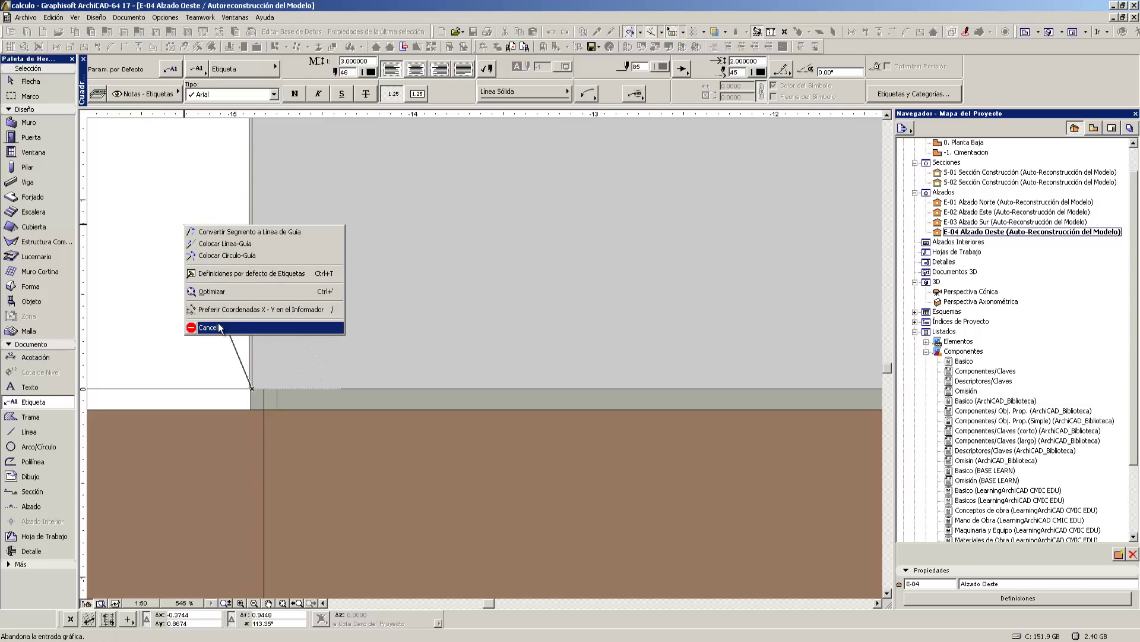
pyautogui.click(199, 327)
pyautogui.moveTo(292, 328)
pyautogui.mouseDown(button='middle')
pyautogui.moveTo(246, 333)
pyautogui.moveTo(296, 326)
pyautogui.mouseUp(button='middle')
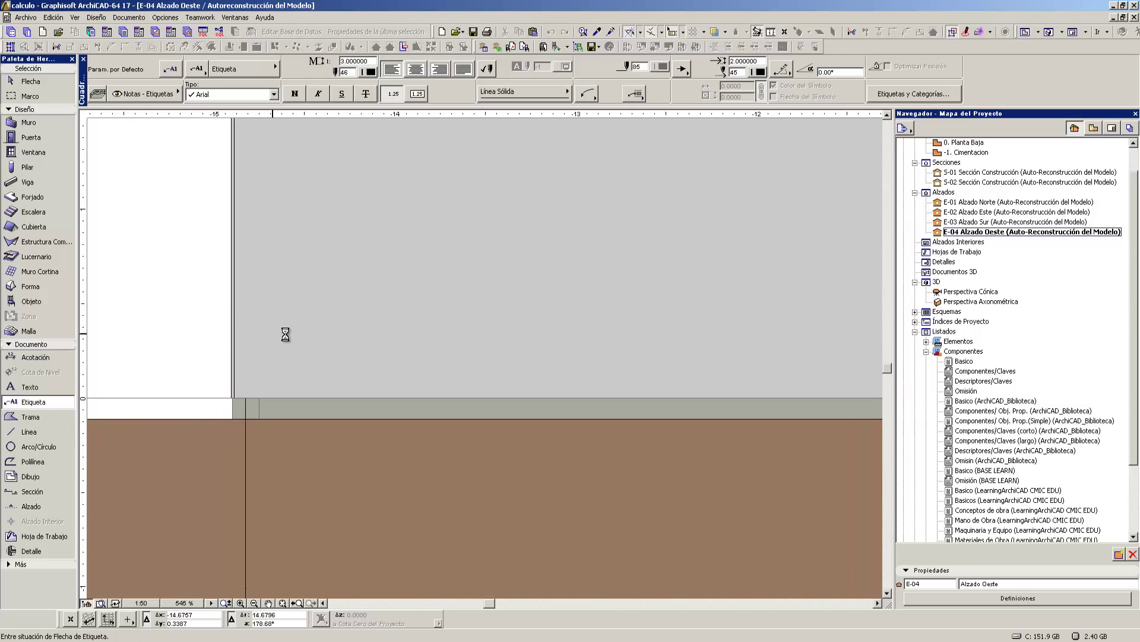
pyautogui.scroll(-6, 364, 321)
pyautogui.scroll(1, 402, 285)
pyautogui.scroll(2, 403, 284)
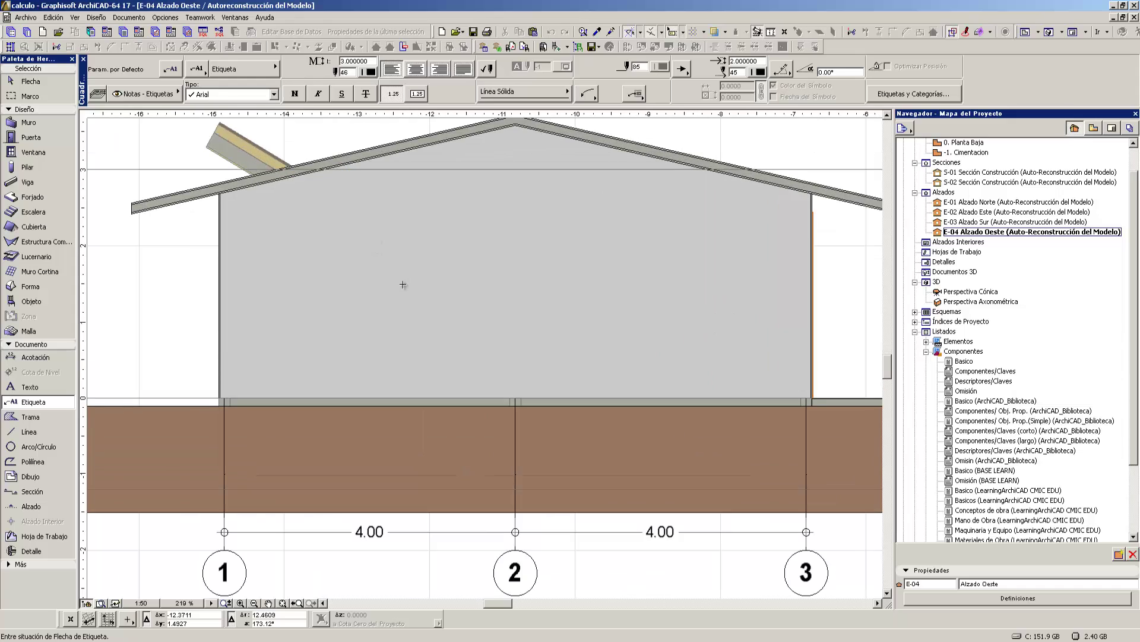
pyautogui.moveTo(402, 284)
pyautogui.mouseDown(button='middle')
pyautogui.moveTo(357, 300)
pyautogui.moveTo(409, 286)
pyautogui.mouseUp(button='middle')
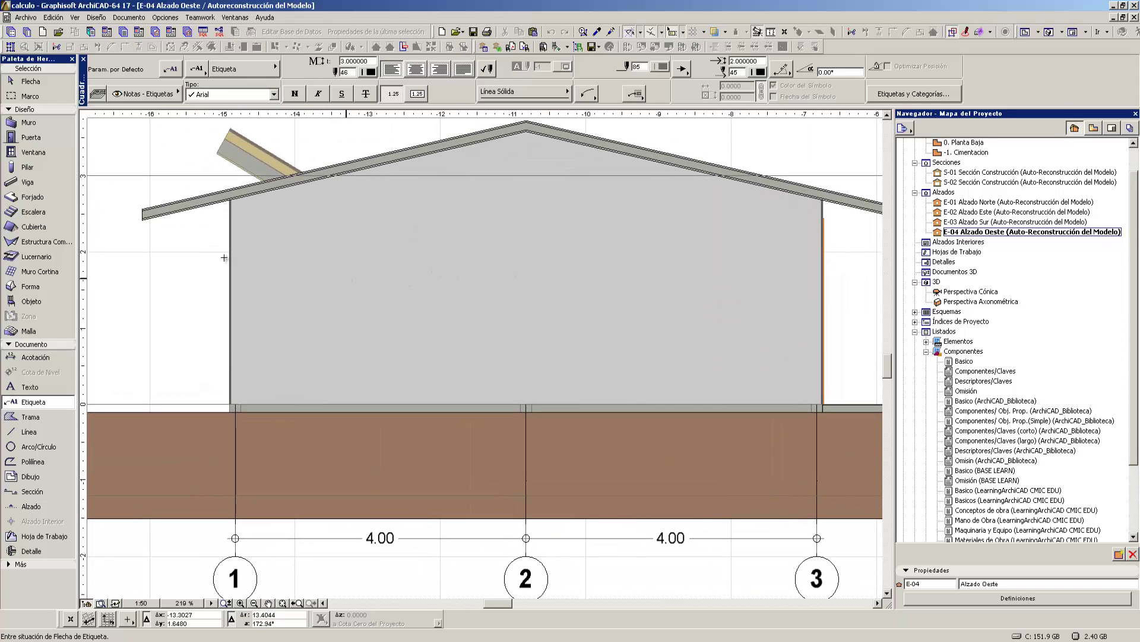
# - Draw a rectangular fill of about 0.25 m² at the wall's lower corner near axis 1 and place its area text
pyautogui.click(35, 417)
pyautogui.scroll(5, 231, 406)
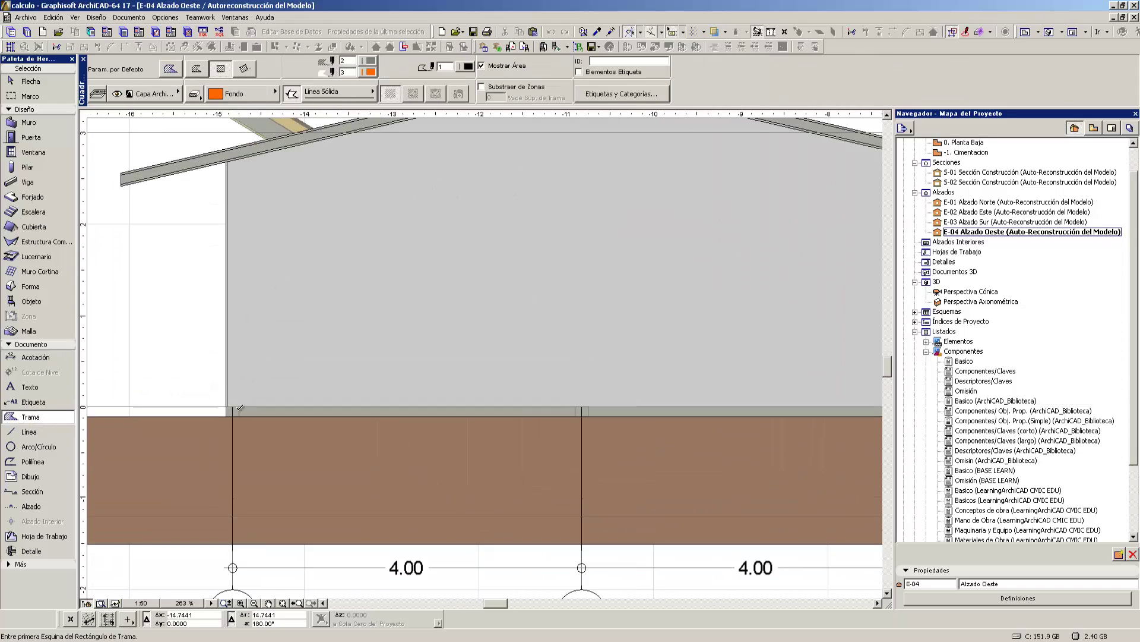
pyautogui.click(215, 402)
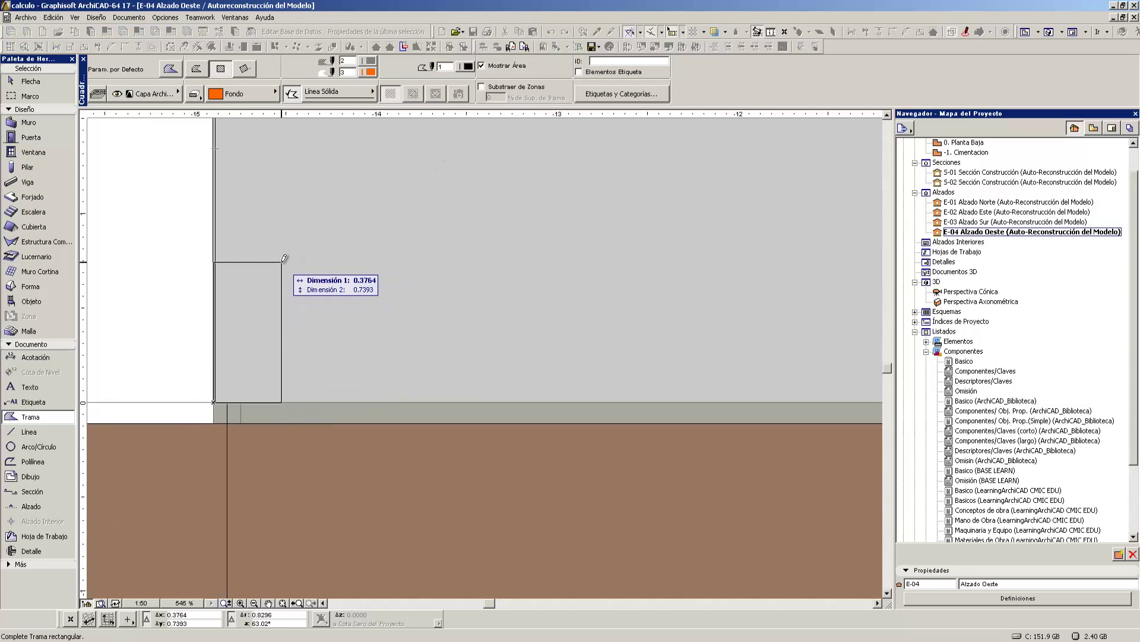
pyautogui.click(279, 274)
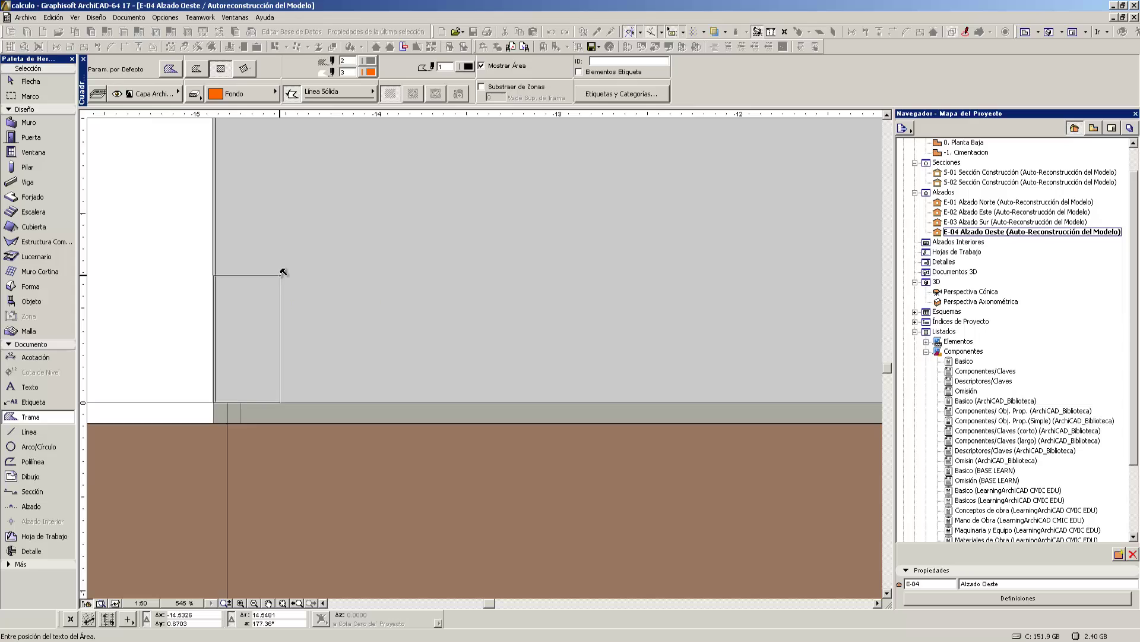
pyautogui.click(263, 310)
# - Bring the new rectangular fill to the front of the display order and turn off its area text
pyautogui.click(29, 81)
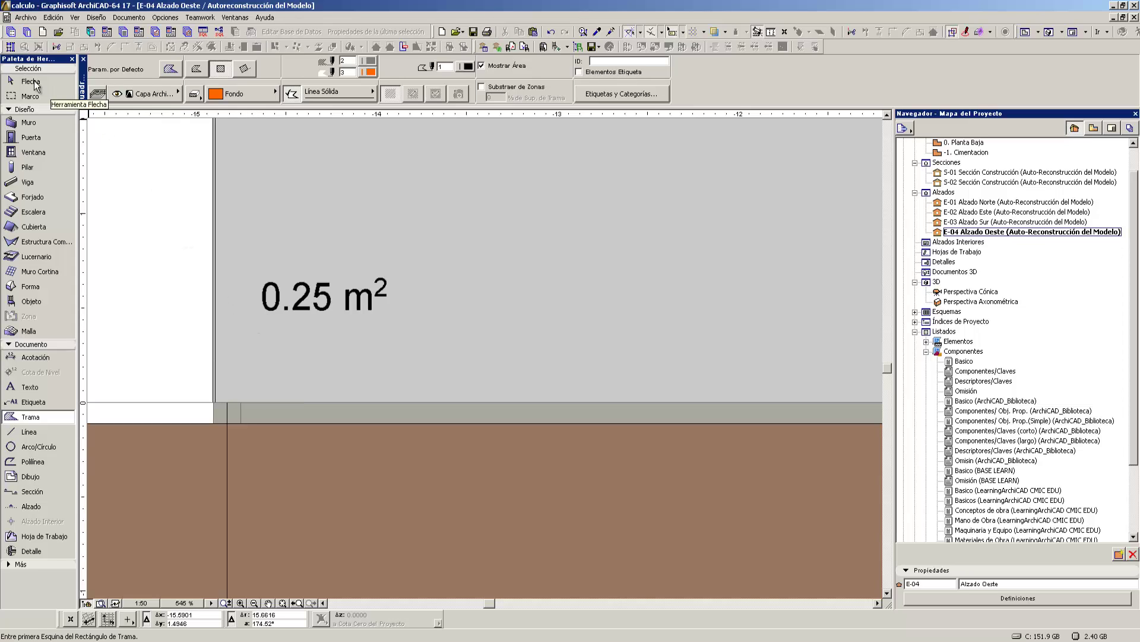
pyautogui.click(177, 253)
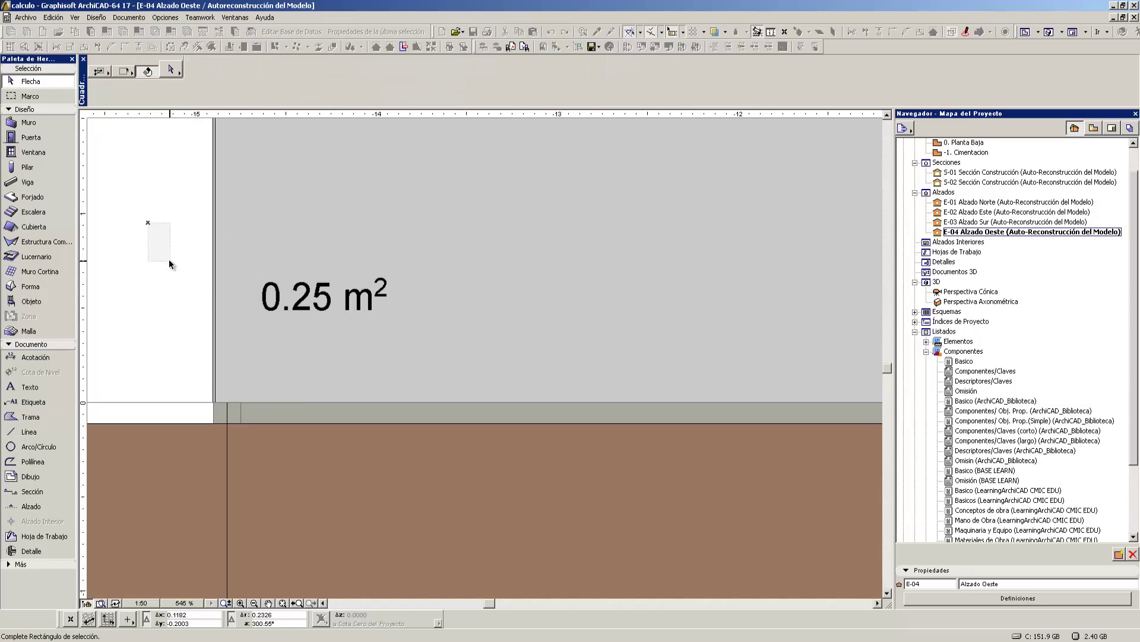
pyautogui.click(170, 259)
pyautogui.click(254, 261)
pyautogui.click(147, 276)
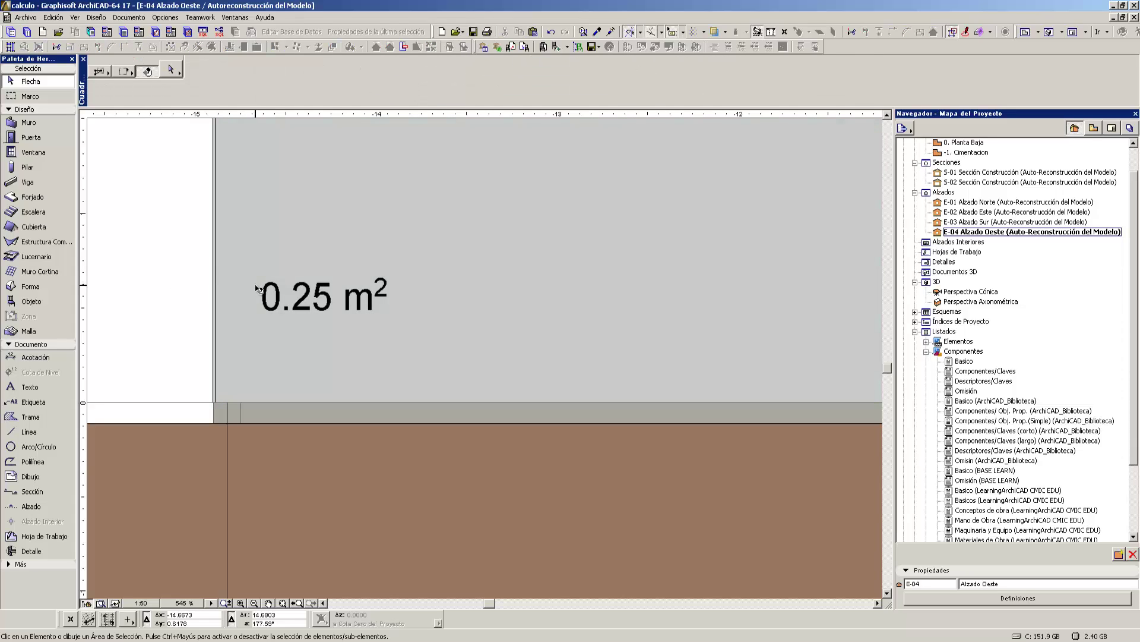
pyautogui.click(245, 285)
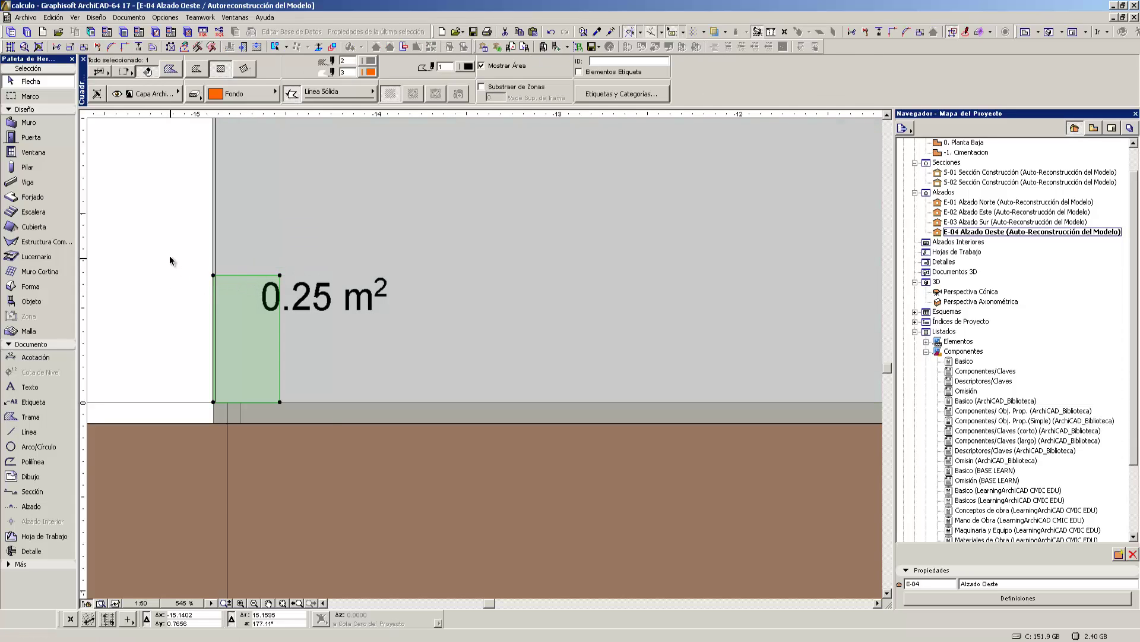
pyautogui.rightClick(172, 259)
pyautogui.moveTo(240, 384)
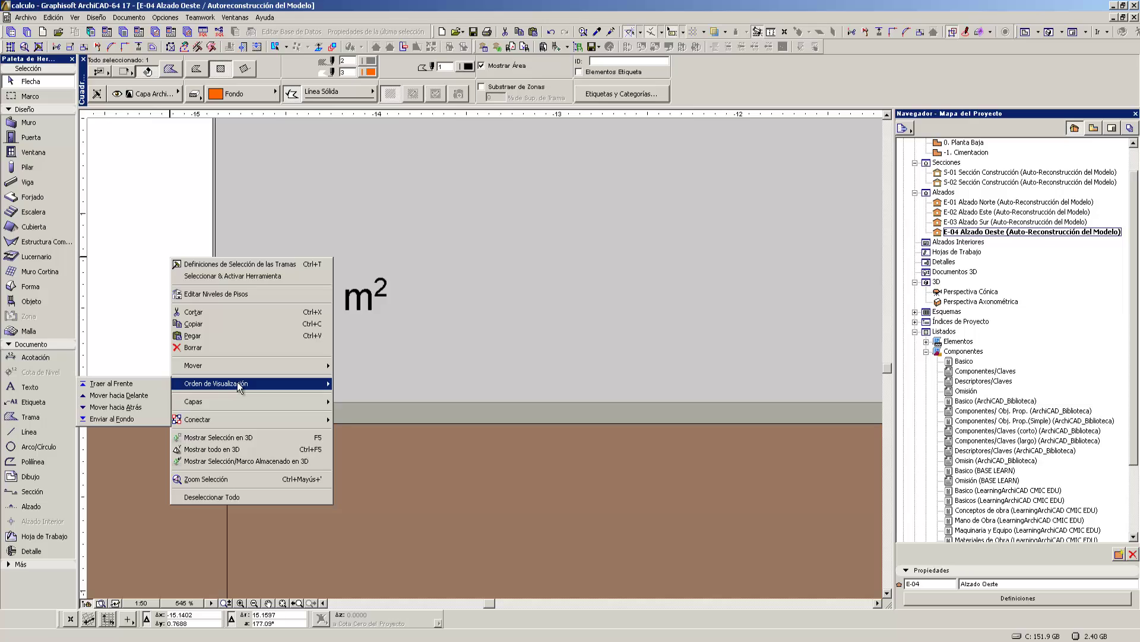
pyautogui.click(146, 379)
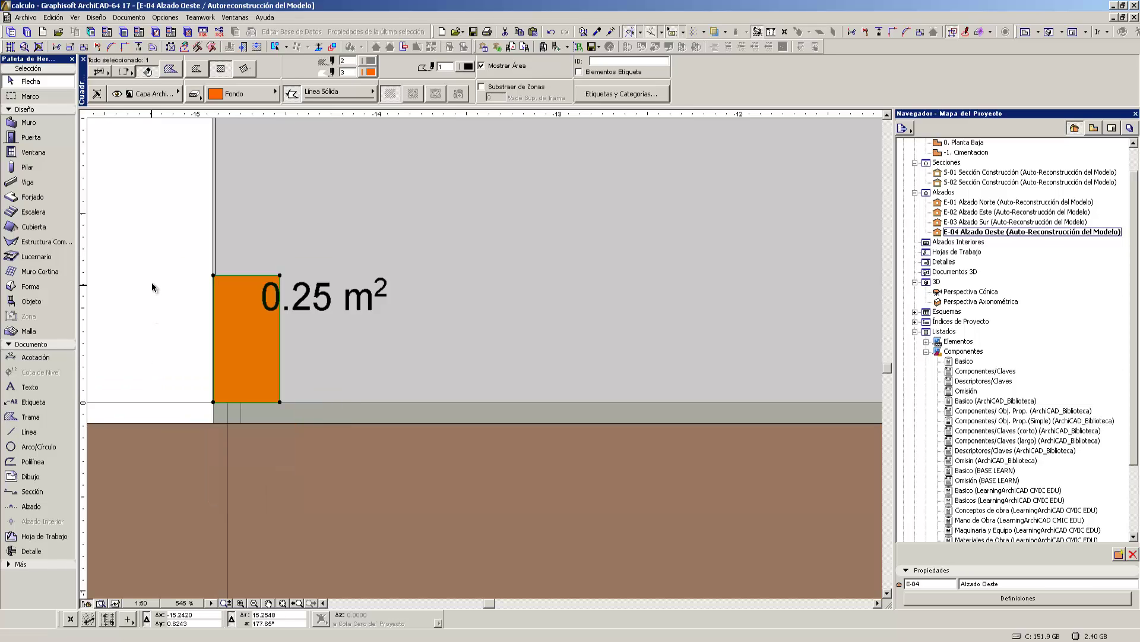
pyautogui.click(261, 315)
pyautogui.click(493, 66)
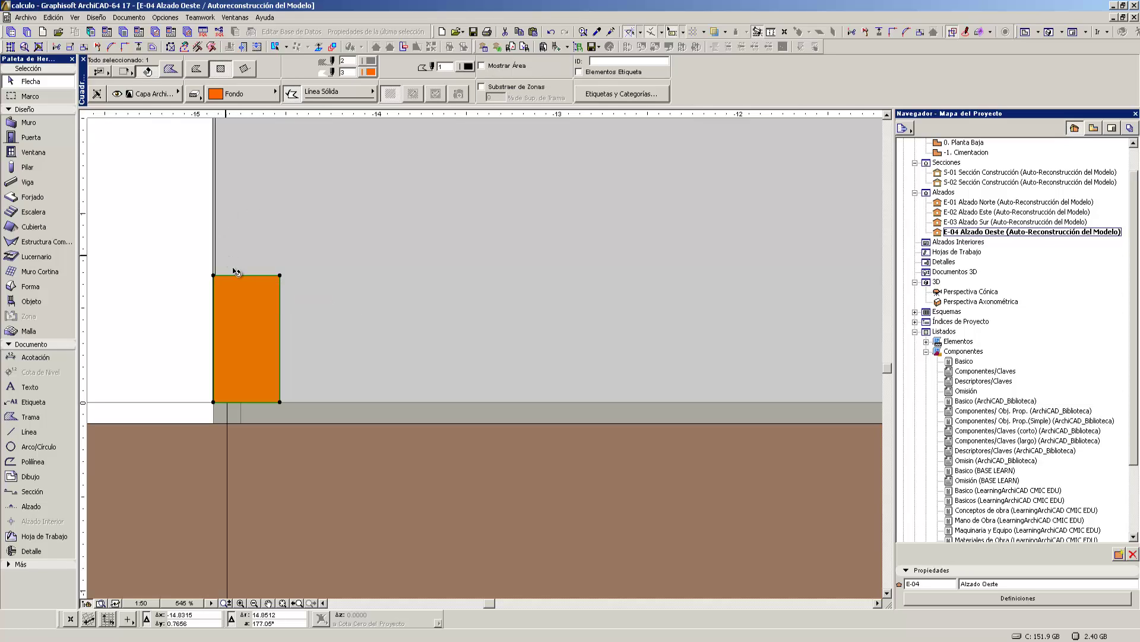
# - Drag a copy of the orange fill 1 m horizontally to the right along the wall's base
pyautogui.hotkey('ctrl', 'shift', 'd')
pyautogui.click(214, 402)
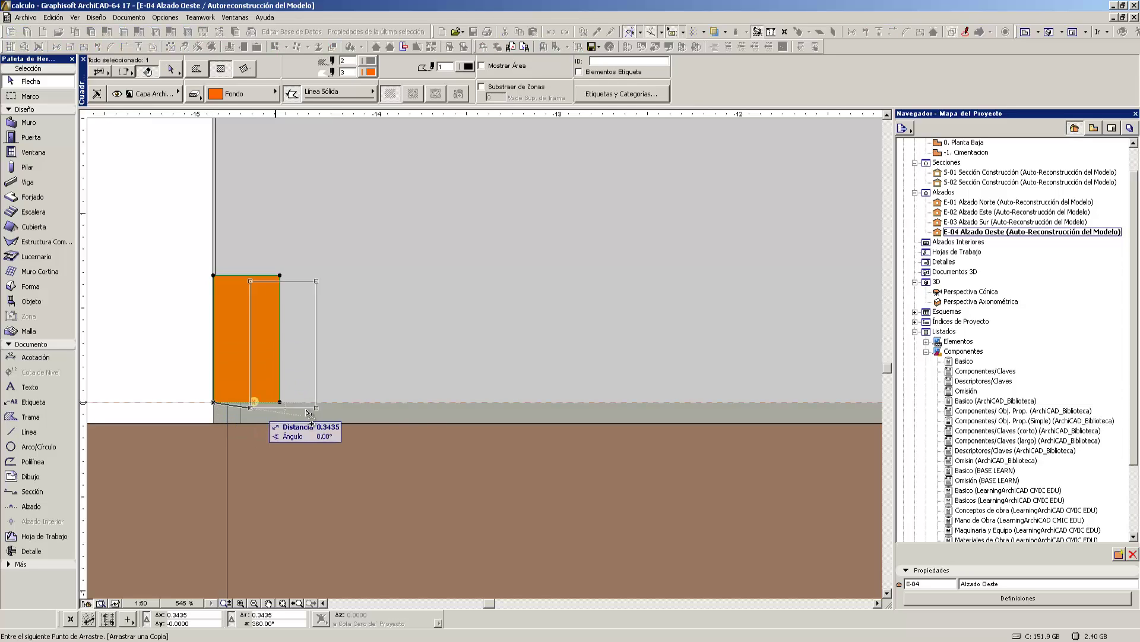
pyautogui.press('Tab')
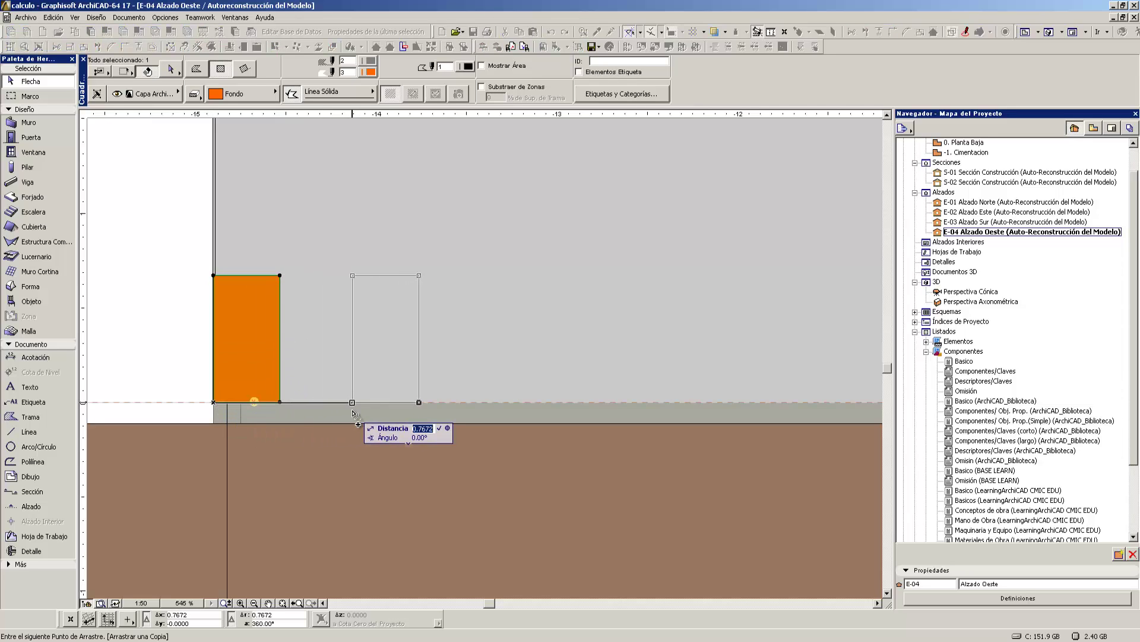
pyautogui.write('1')
pyautogui.press('Return')
# - Stack two more copies of the fill corner to corner above the second one, the first offset up-left and the next up-right
pyautogui.scroll(-2, 339, 369)
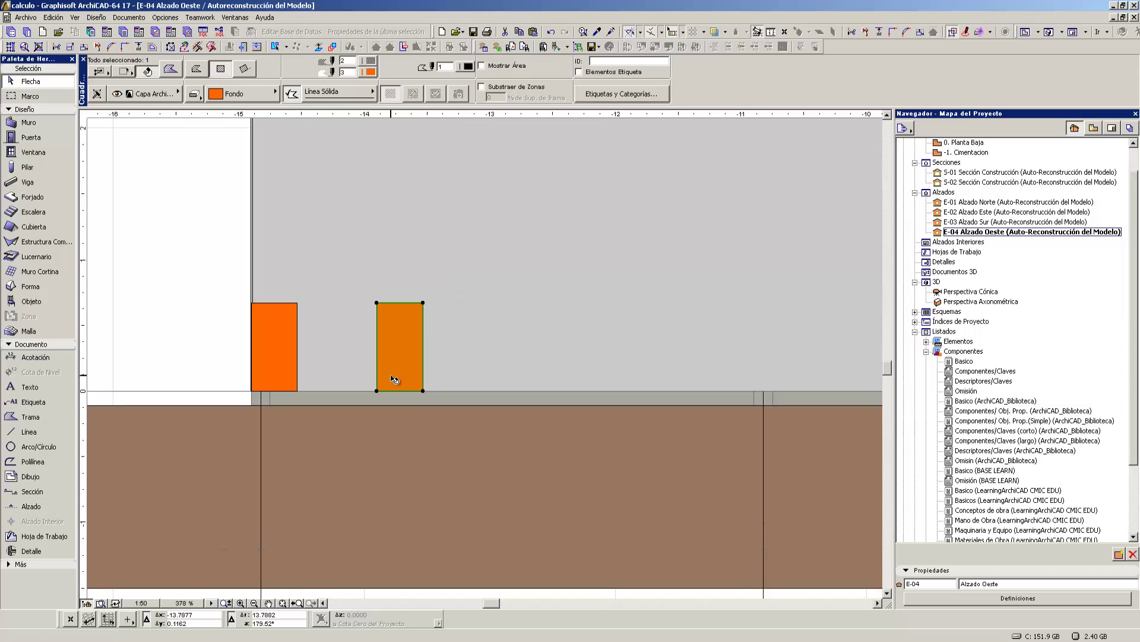
pyautogui.click(423, 390)
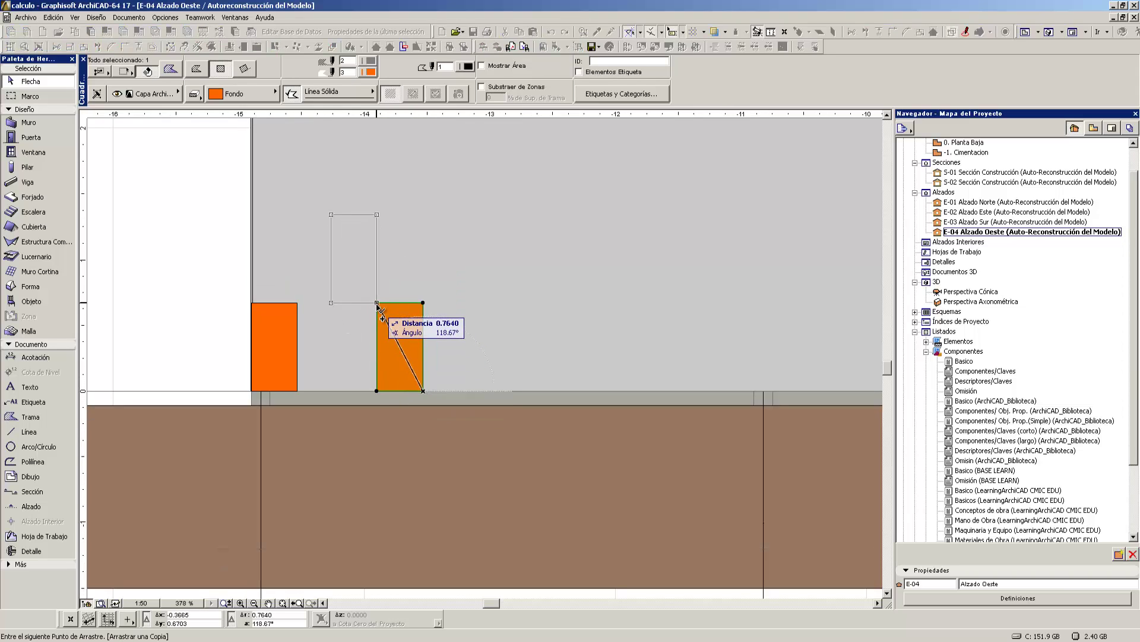
pyautogui.click(376, 302)
pyautogui.scroll(-2, 387, 325)
pyautogui.moveTo(425, 311); pyautogui.dragTo(346, 357, button='middle')
pyautogui.hotkey('ctrl', 'shift', 'd')
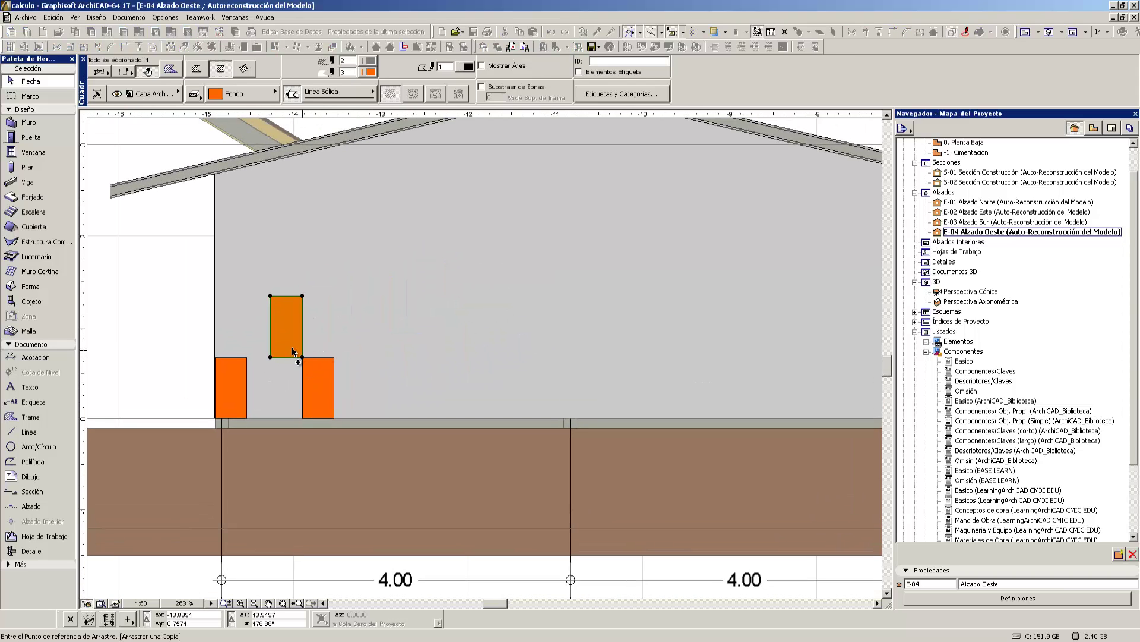
pyautogui.click(270, 355)
pyautogui.click(303, 300)
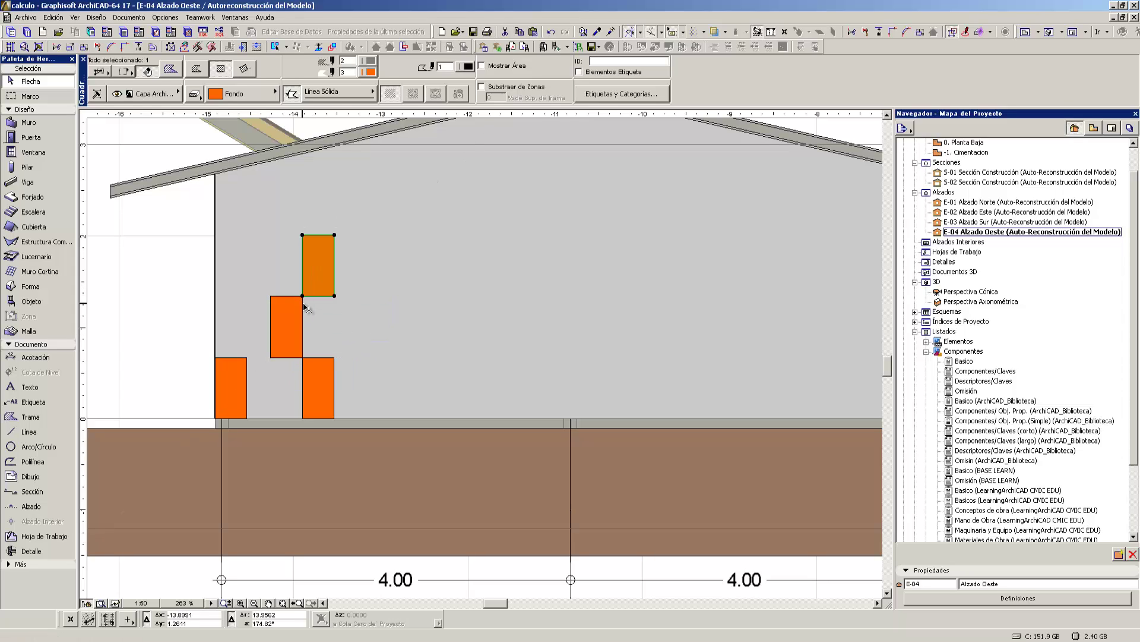
# - Extend the chain with two corner-to-corner copies of the topmost fill, one up-right towards the roof and one down-right from it
pyautogui.hotkey('ctrl', 'shift', 'd')
pyautogui.click(303, 295)
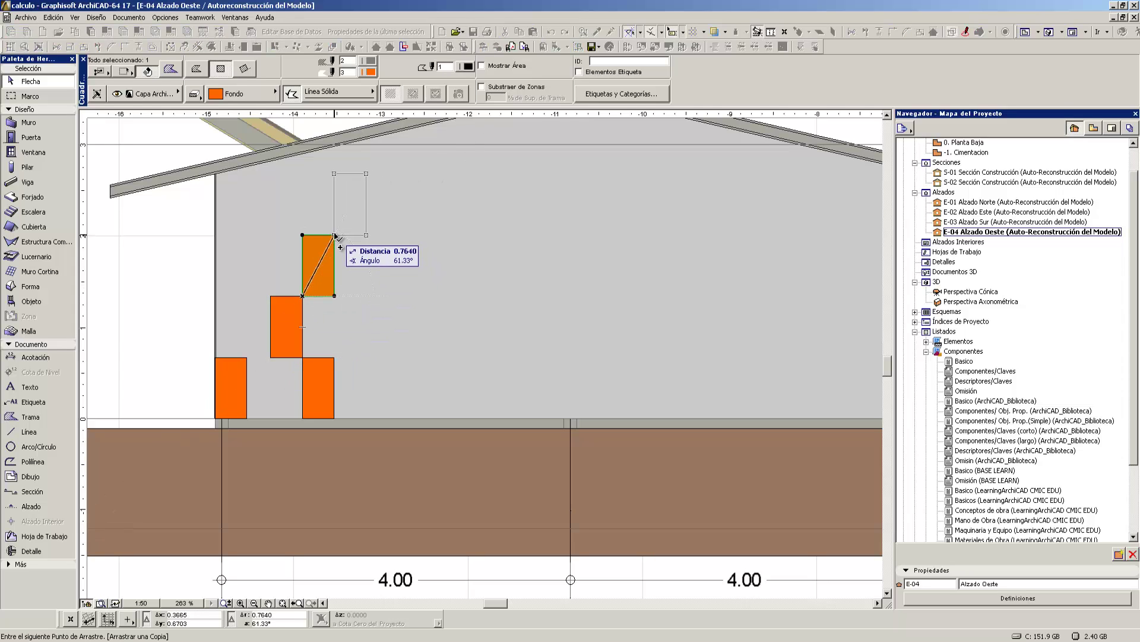
pyautogui.click(335, 234)
pyautogui.hotkey('ctrl', 'shift', 'd')
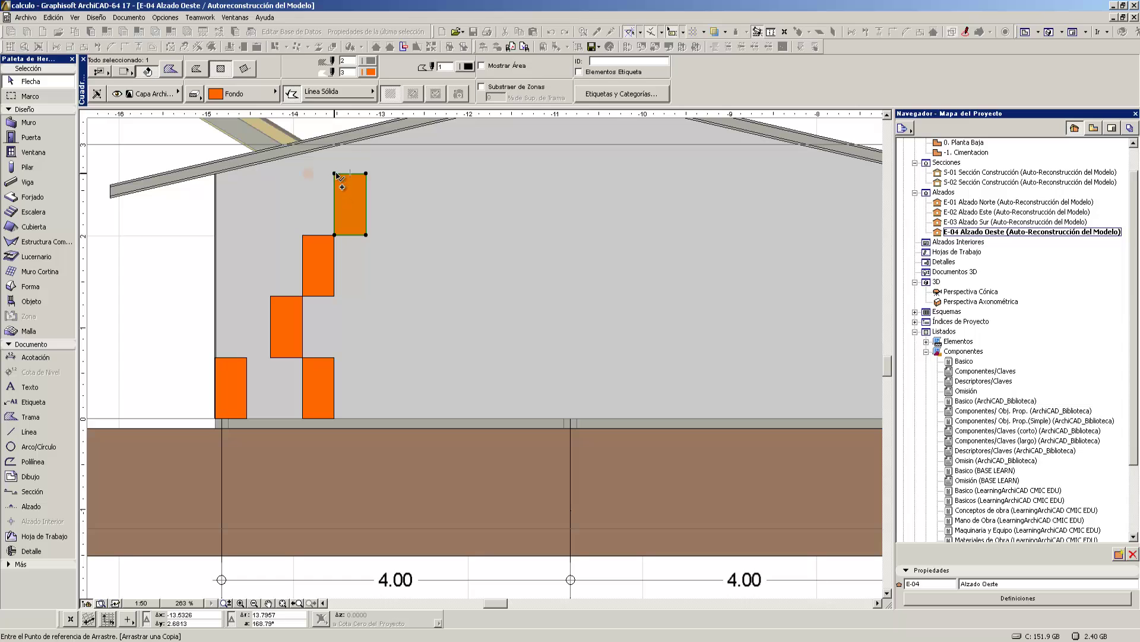
pyautogui.click(335, 174)
pyautogui.click(366, 235)
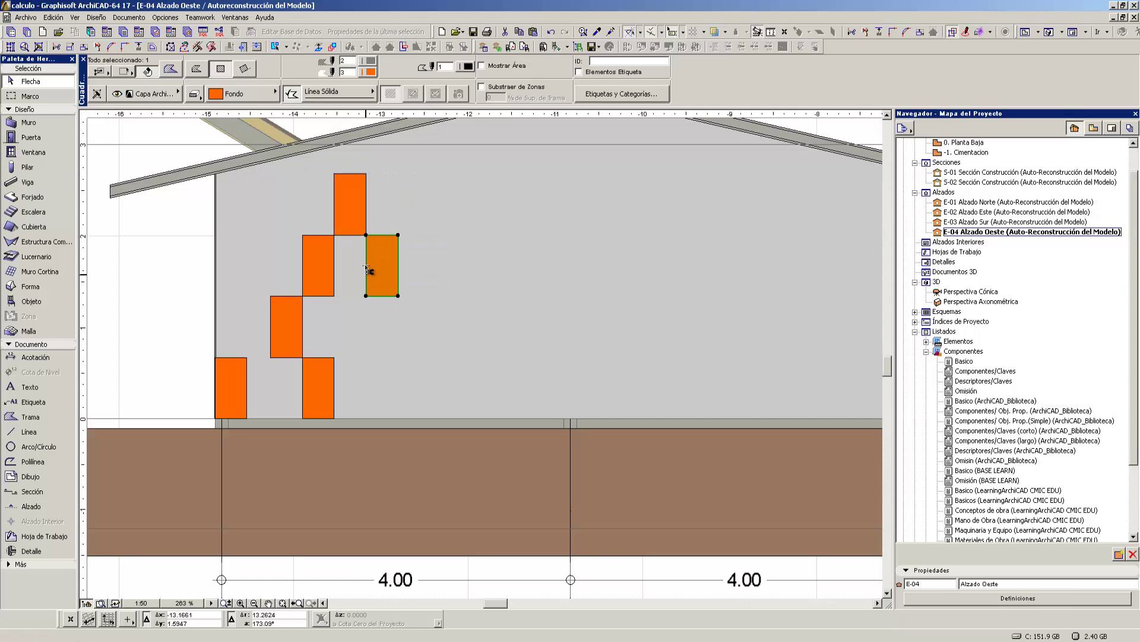